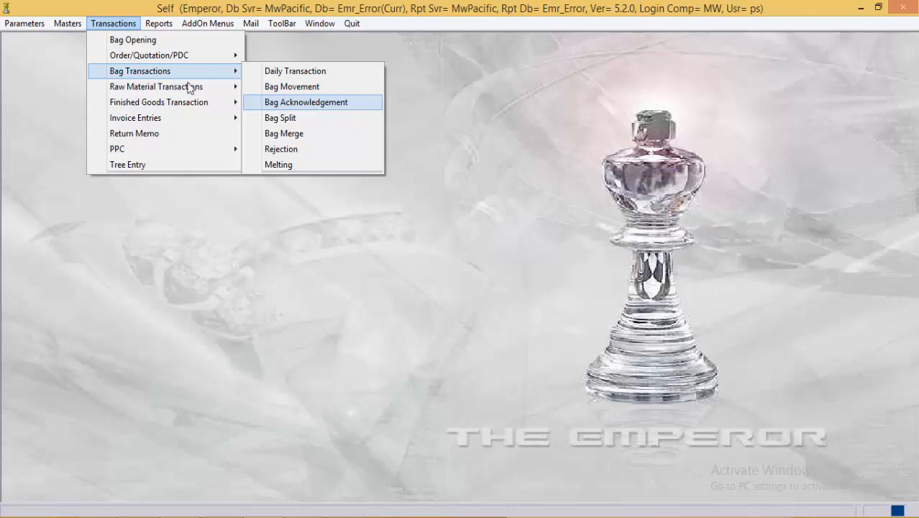
Step: Load company MW's settings in the Head Master form
{"action": "left_click", "coordinate": [34, 22]}
{"action": "left_click", "coordinate": [33, 23]}
{"action": "left_click", "coordinate": [44, 71]}
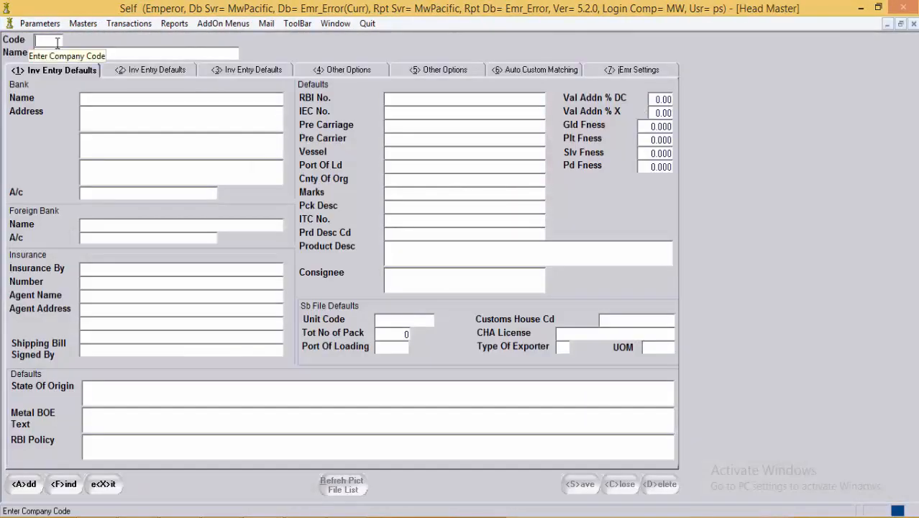
{"action": "left_click", "coordinate": [58, 42]}
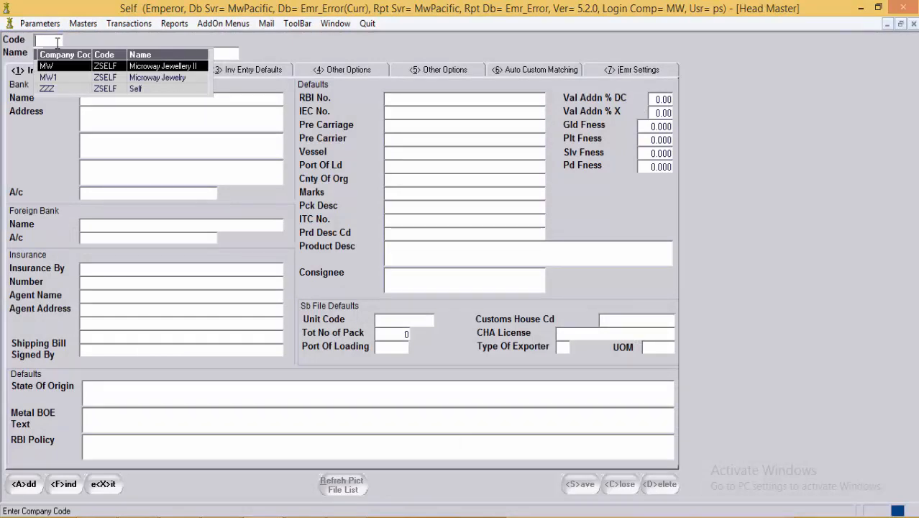
{"action": "key", "text": "Return"}
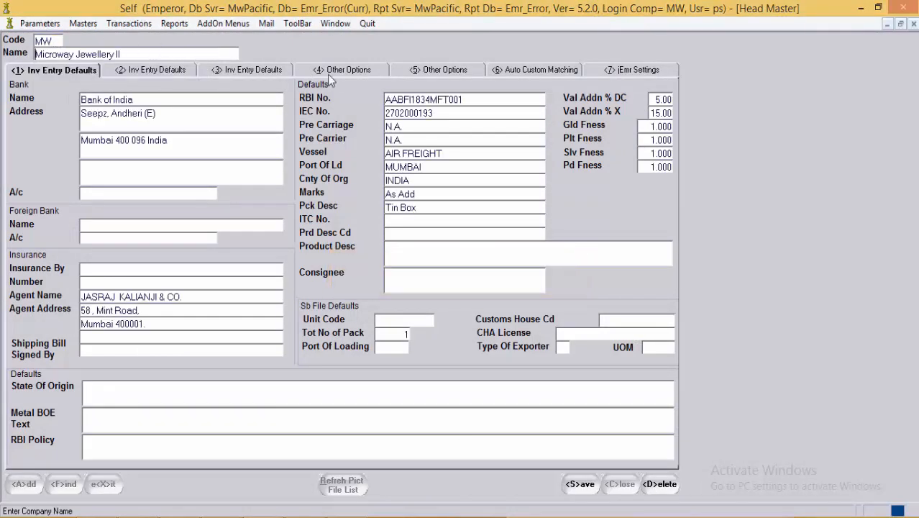
Step: Set Acknowledgment Reqd In Bag Movmt to Y on Other Options and save
{"action": "left_click", "coordinate": [351, 71]}
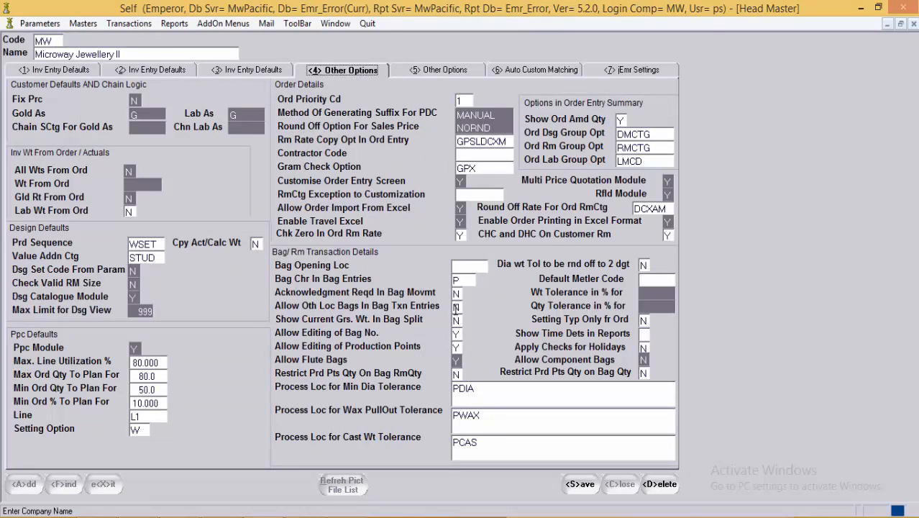
{"action": "left_click", "coordinate": [455, 294]}
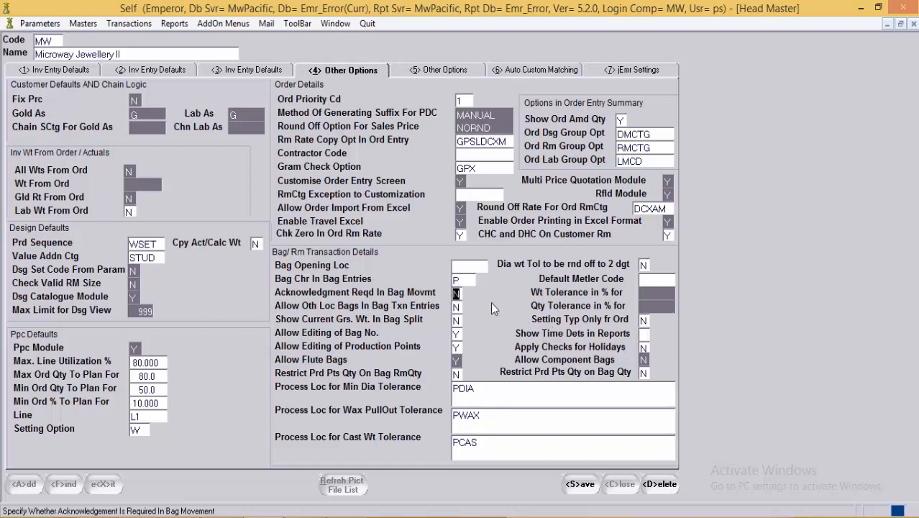
{"action": "key", "text": "BackSpace"}
{"action": "type", "text": "Y"}
{"action": "left_click", "coordinate": [580, 486]}
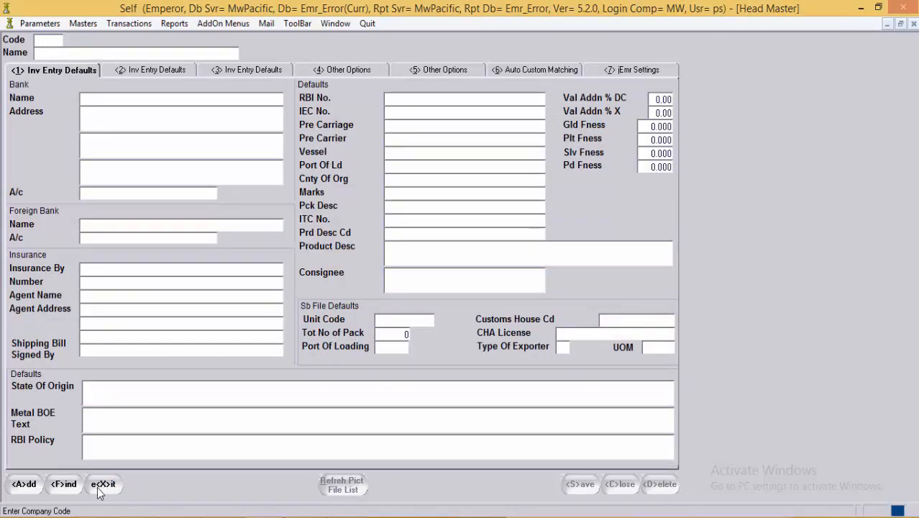
{"action": "left_click", "coordinate": [100, 485]}
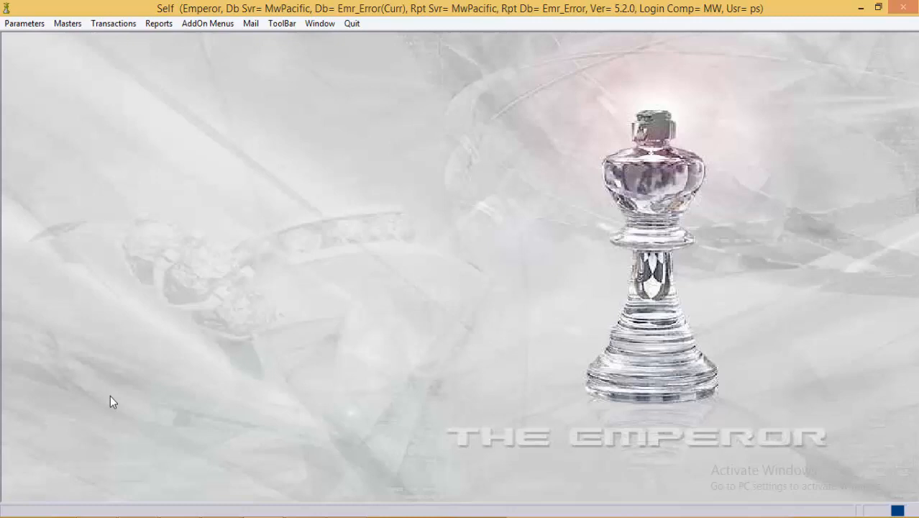
Step: Bring up the Parameters menu from the main window
{"action": "left_click", "coordinate": [24, 23]}
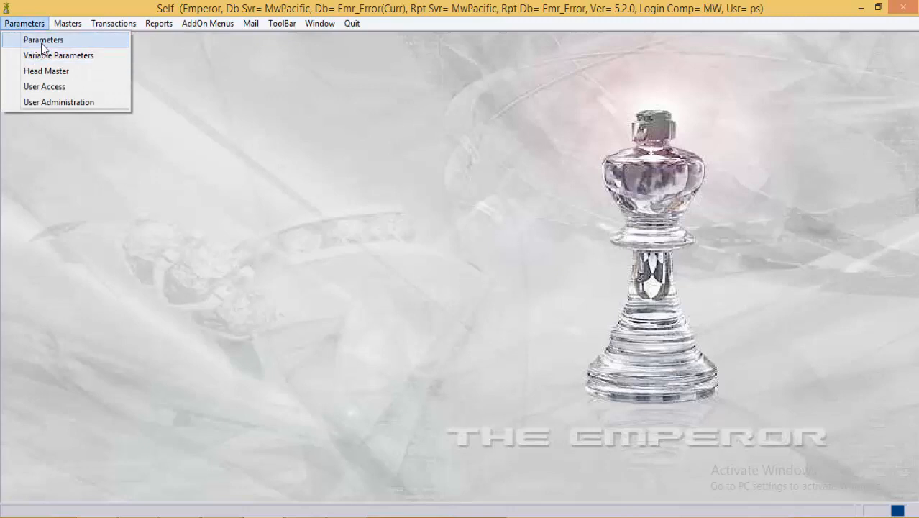
Step: Fetch the parameter records with Entry Type Y and Param Type USR
{"action": "left_click", "coordinate": [43, 41]}
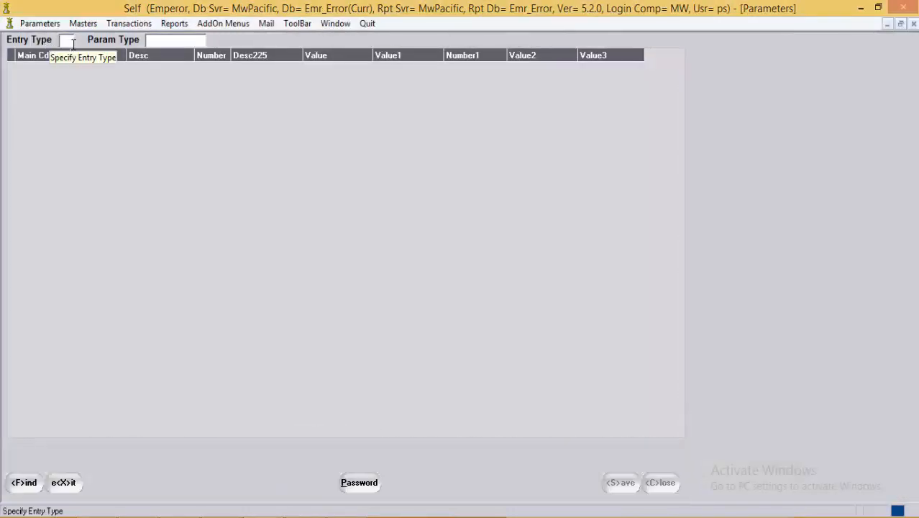
{"action": "type", "text": "N"}
{"action": "key", "text": "Tab"}
{"action": "left_click", "coordinate": [73, 43]}
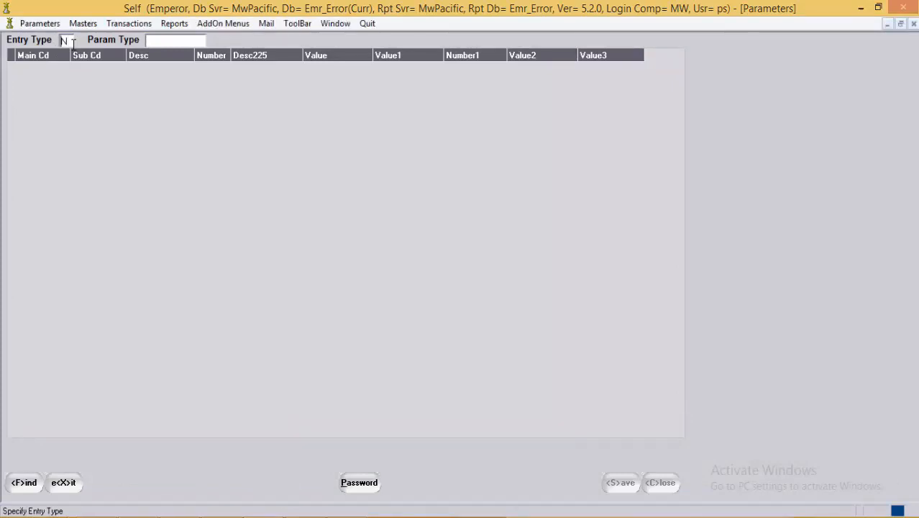
{"action": "key", "text": "BackSpace"}
{"action": "type", "text": "Y"}
{"action": "key", "text": "Tab"}
{"action": "type", "text": "USR"}
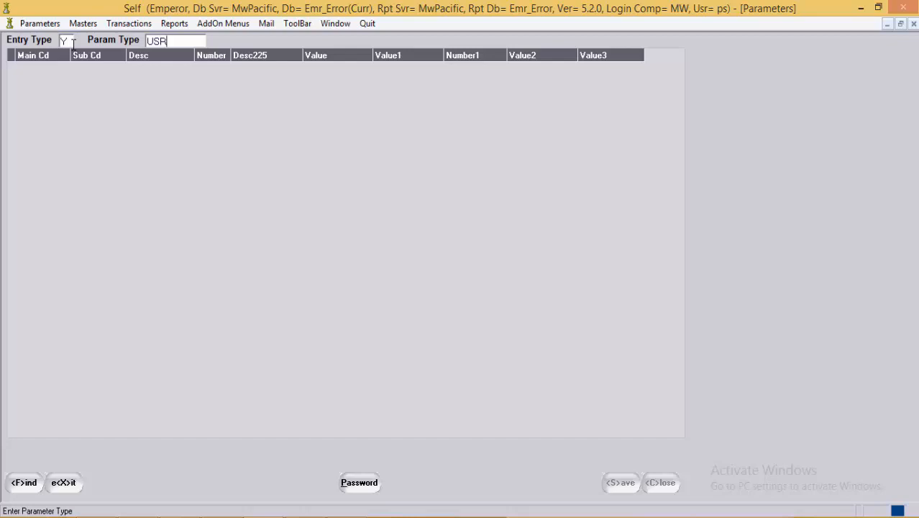
{"action": "key", "text": "Return"}
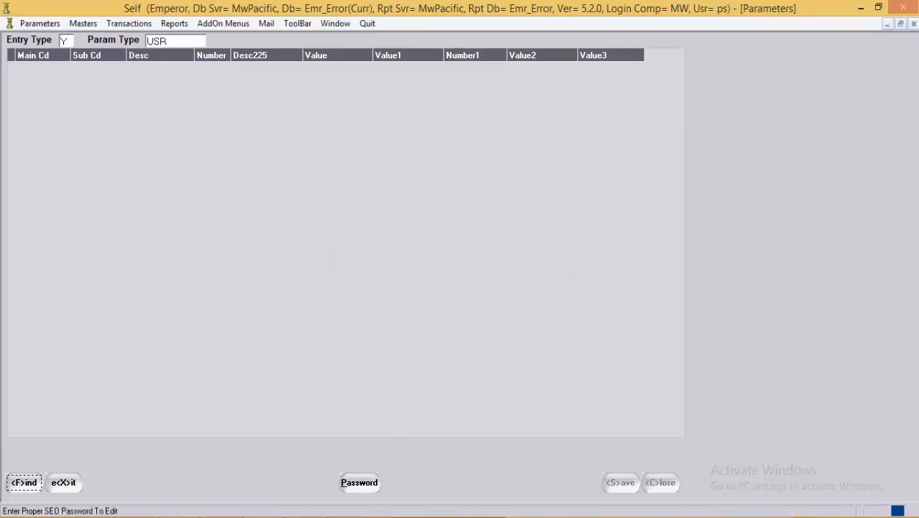
Step: Enter the edit password and list the USR user rows
{"action": "left_click", "coordinate": [359, 480]}
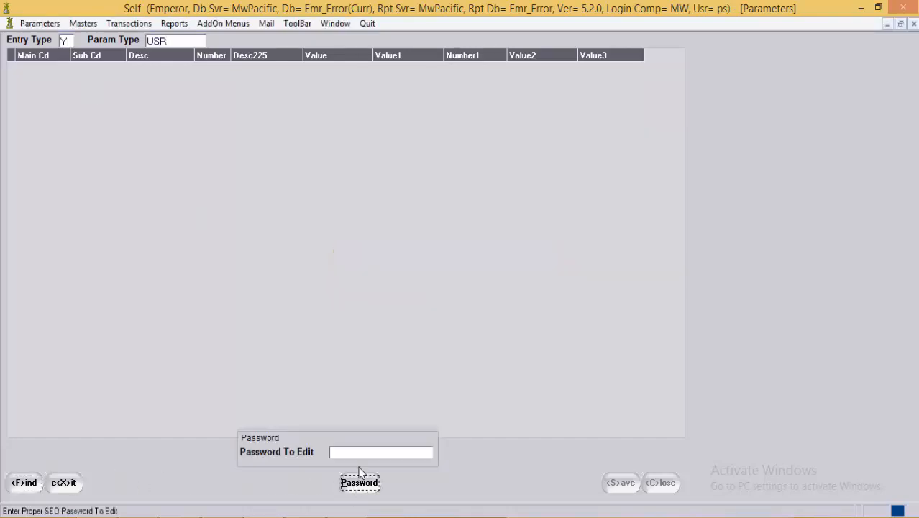
{"action": "left_click", "coordinate": [361, 454]}
{"action": "type", "text": "****"}
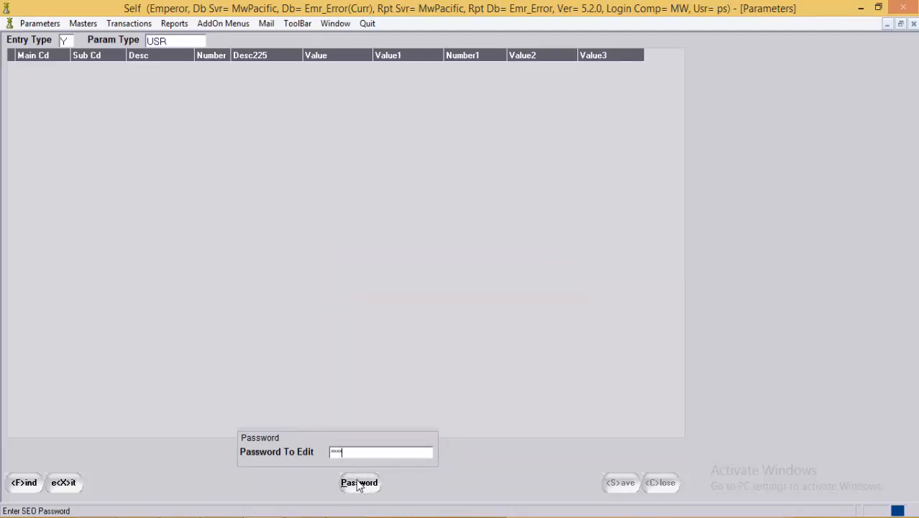
{"action": "left_click", "coordinate": [358, 482]}
{"action": "left_click", "coordinate": [17, 489]}
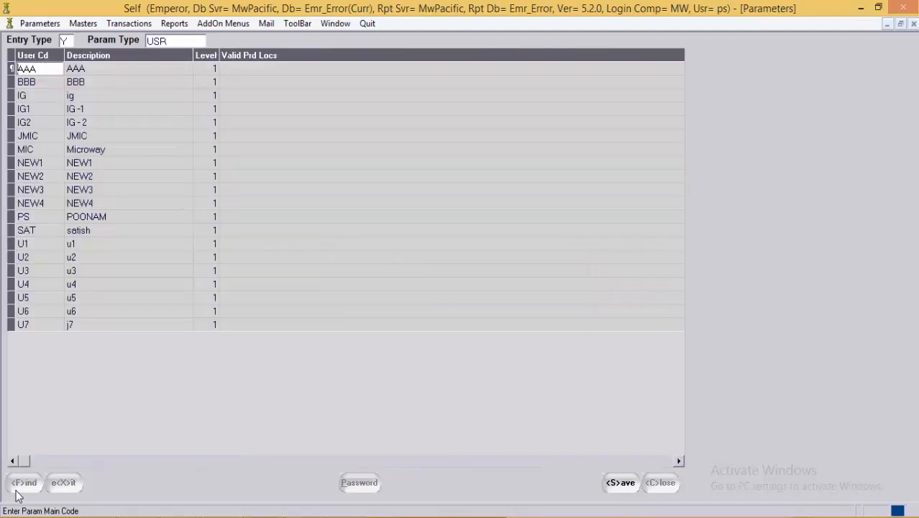
Step: Add PCAS (Casting Location) to the user's Valid Prd Locs
{"action": "left_click", "coordinate": [183, 96]}
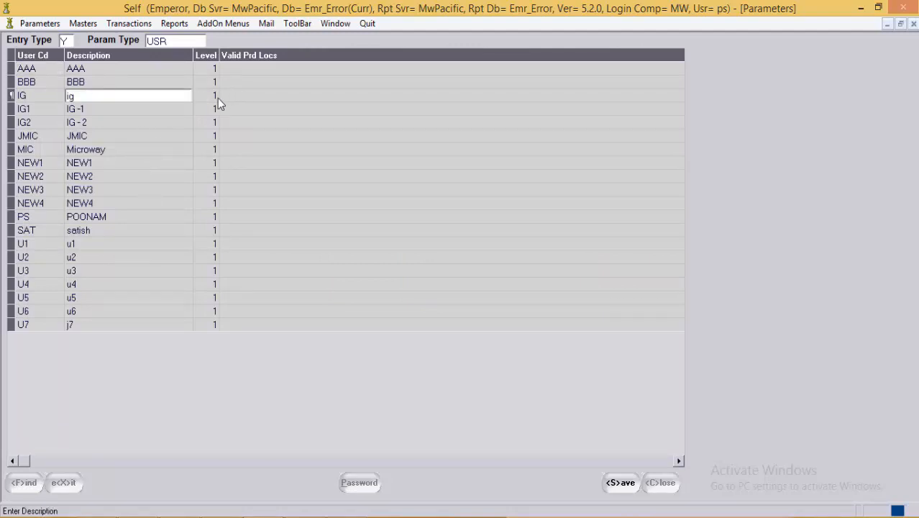
{"action": "left_click", "coordinate": [213, 98]}
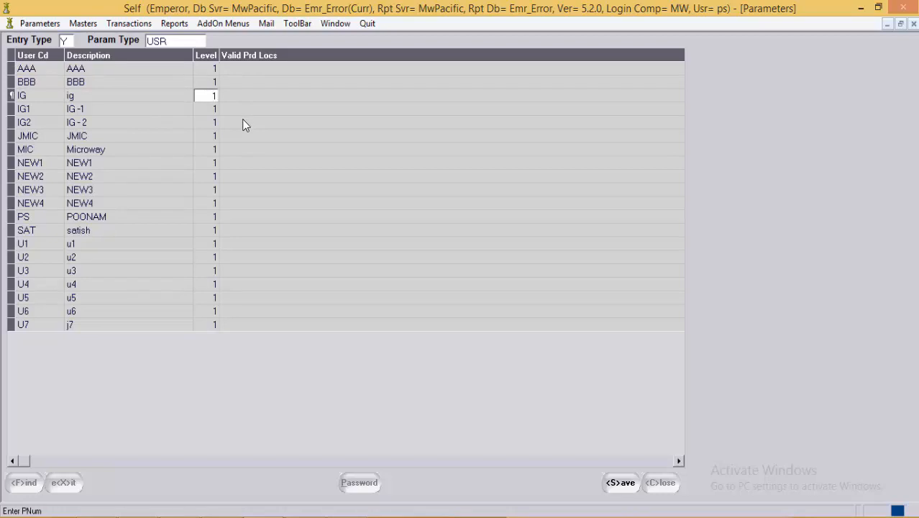
{"action": "left_click", "coordinate": [247, 214]}
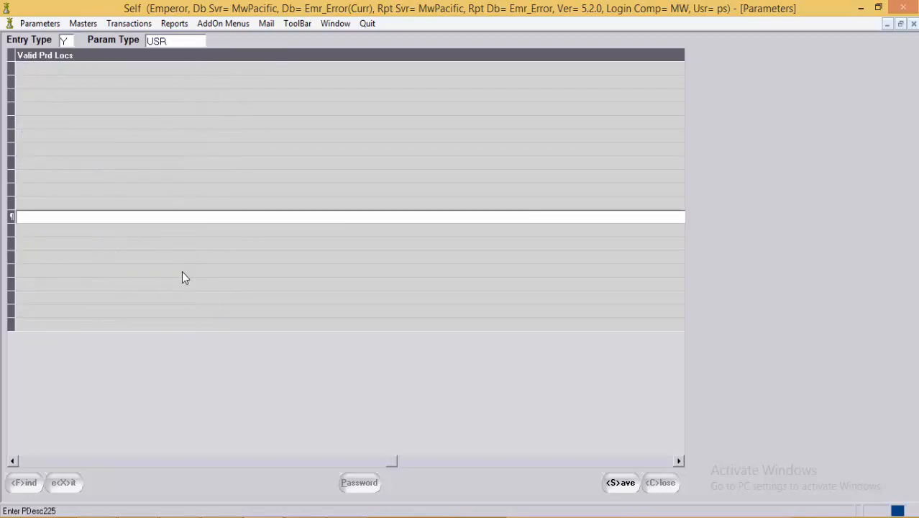
{"action": "key", "text": "F1"}
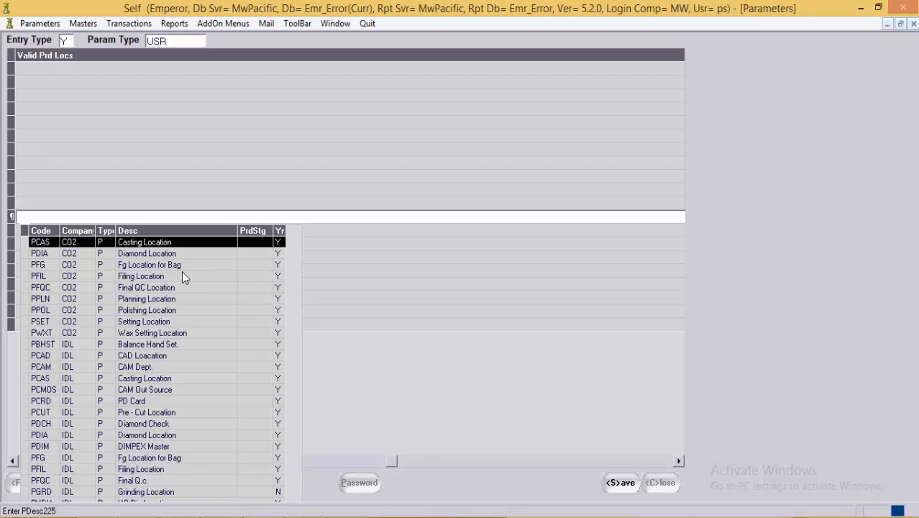
{"action": "key", "text": "Escape"}
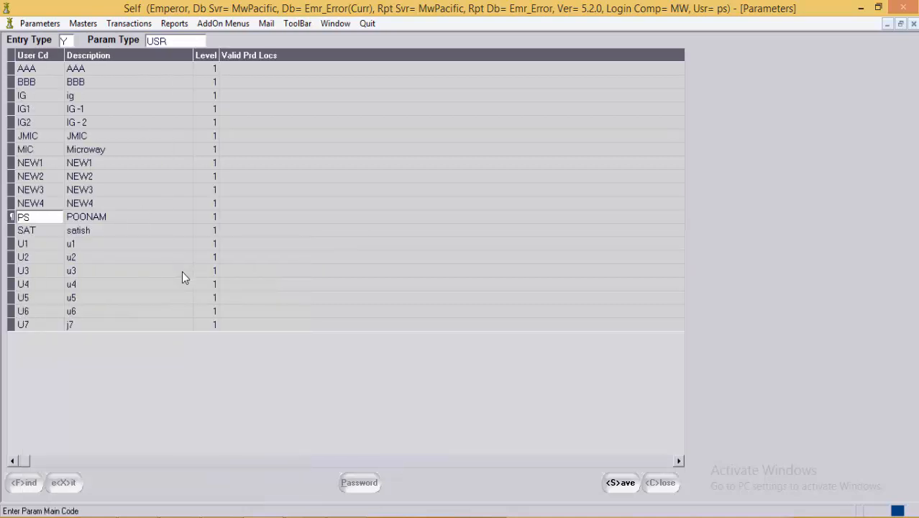
{"action": "key", "text": "Tab"}
{"action": "key", "text": "Tab"}
{"action": "key", "text": "Tab"}
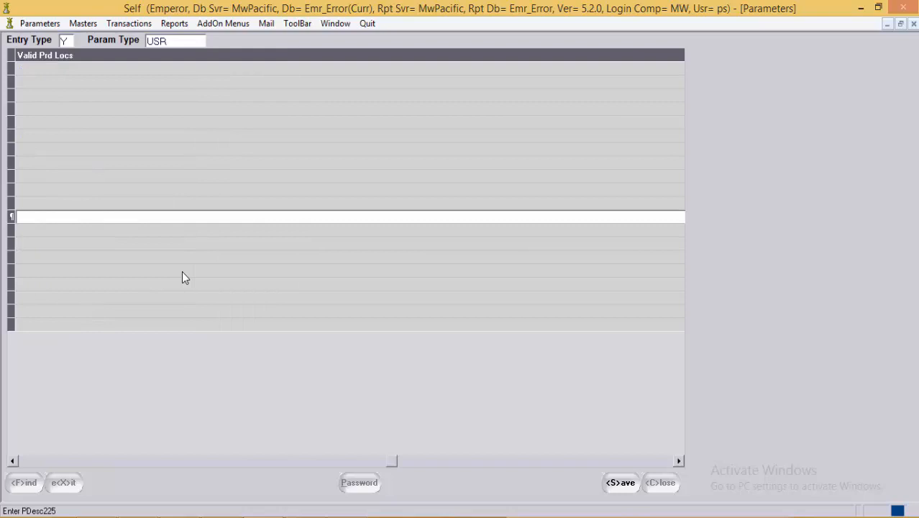
{"action": "key", "text": "F1"}
{"action": "key", "text": "Down"}
{"action": "key", "text": "Down"}
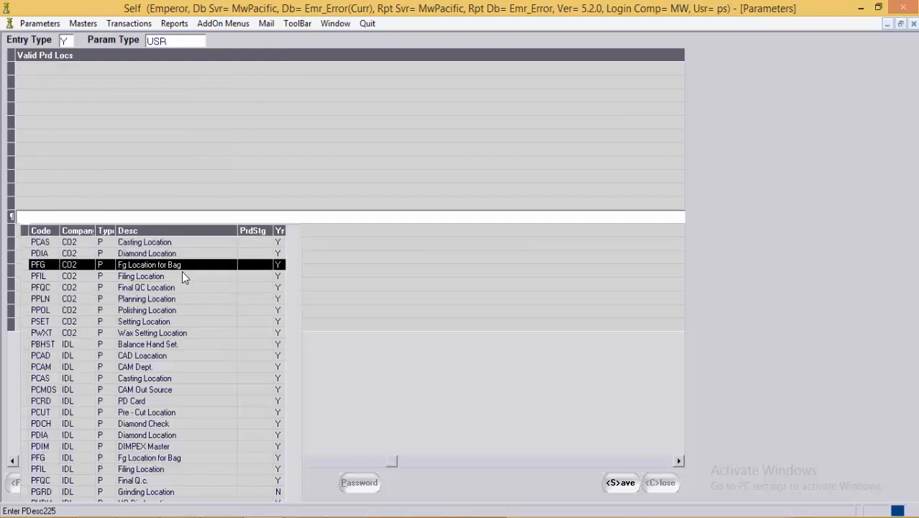
{"action": "key", "text": "Down"}
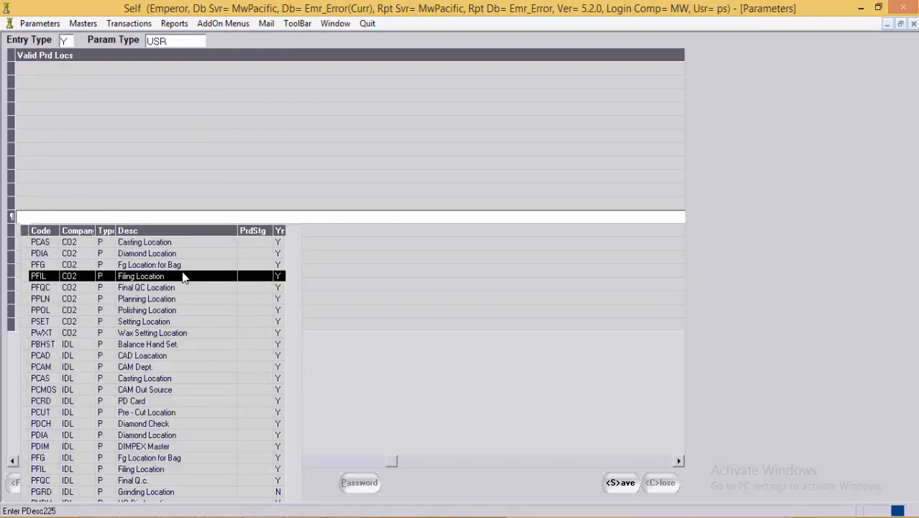
{"action": "key", "text": "Down"}
{"action": "key", "text": "Down"}
{"action": "key", "text": "Down"}
{"action": "key", "text": "Down"}
{"action": "key", "text": "Down"}
{"action": "key", "text": "Down"}
{"action": "key", "text": "Down"}
{"action": "key", "text": "Down"}
{"action": "key", "text": "Down"}
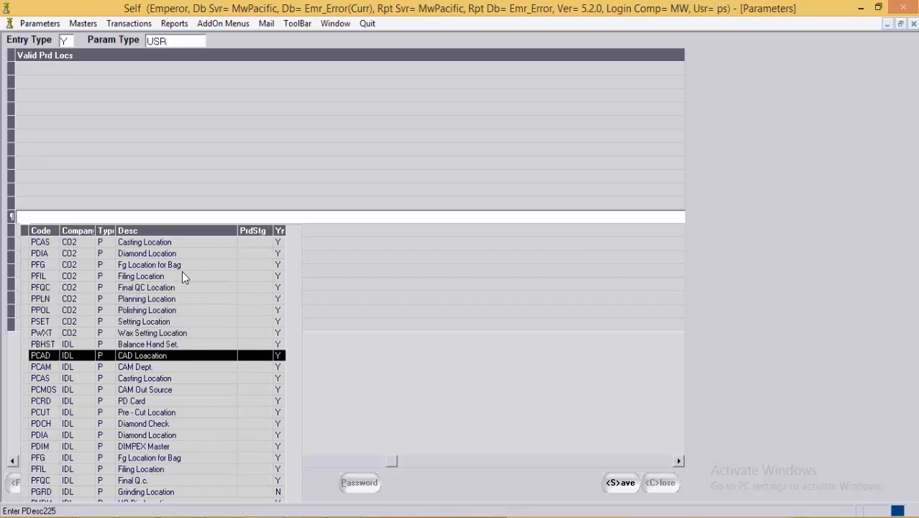
{"action": "key", "text": "Return"}
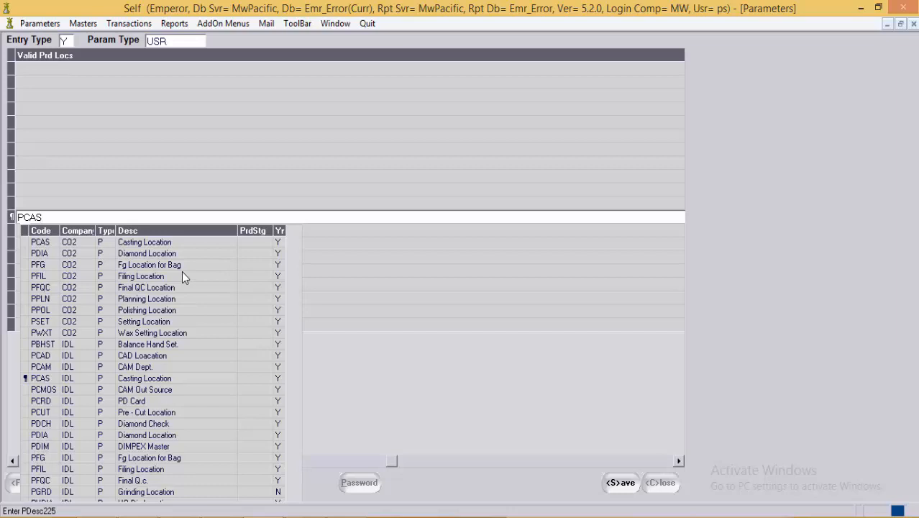
Step: Save the user location change and close the Parameters form
{"action": "left_click", "coordinate": [166, 18]}
{"action": "left_click", "coordinate": [93, 245]}
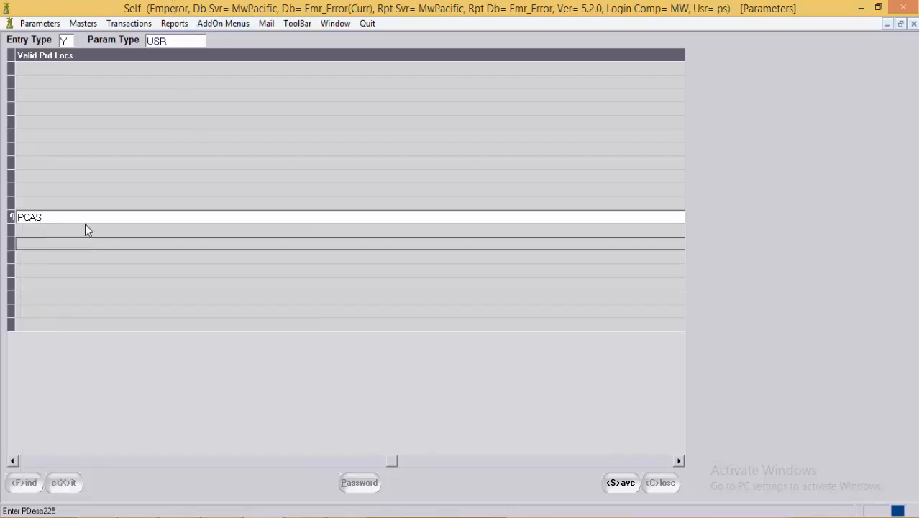
{"action": "left_click", "coordinate": [89, 231]}
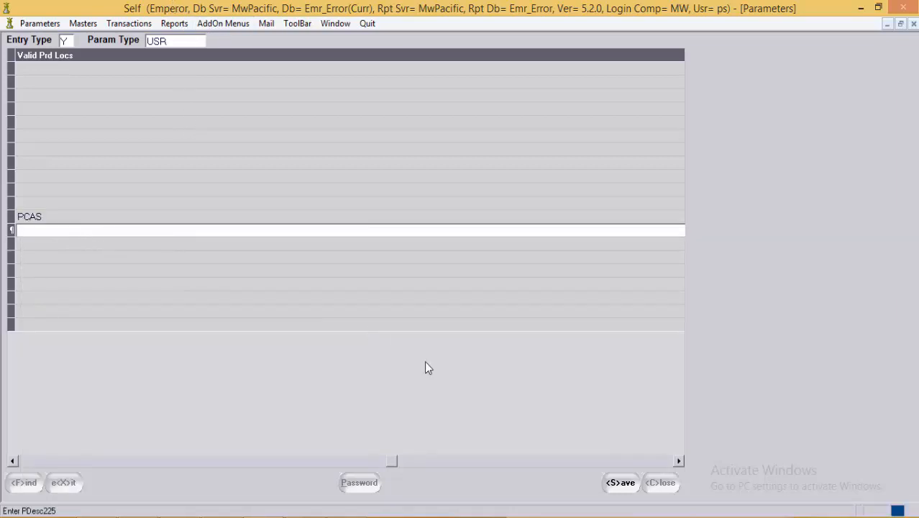
{"action": "left_click", "coordinate": [620, 482]}
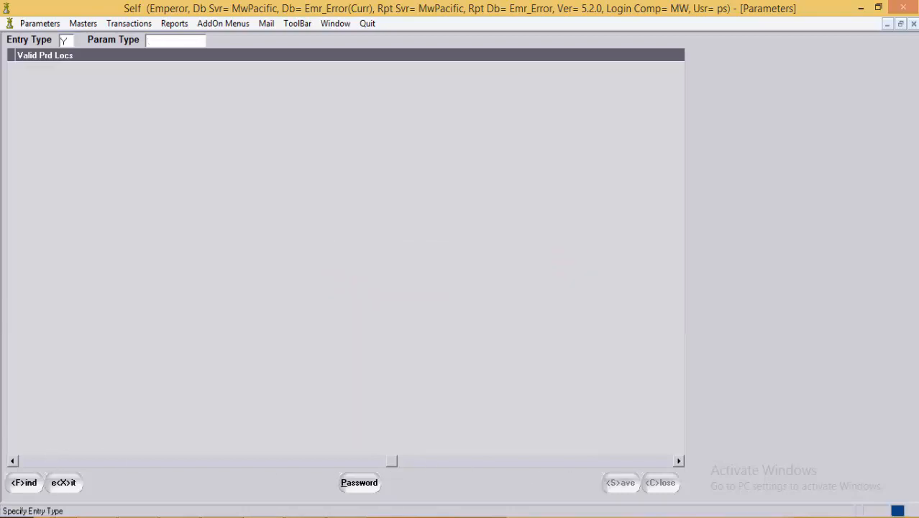
{"action": "left_click", "coordinate": [63, 482]}
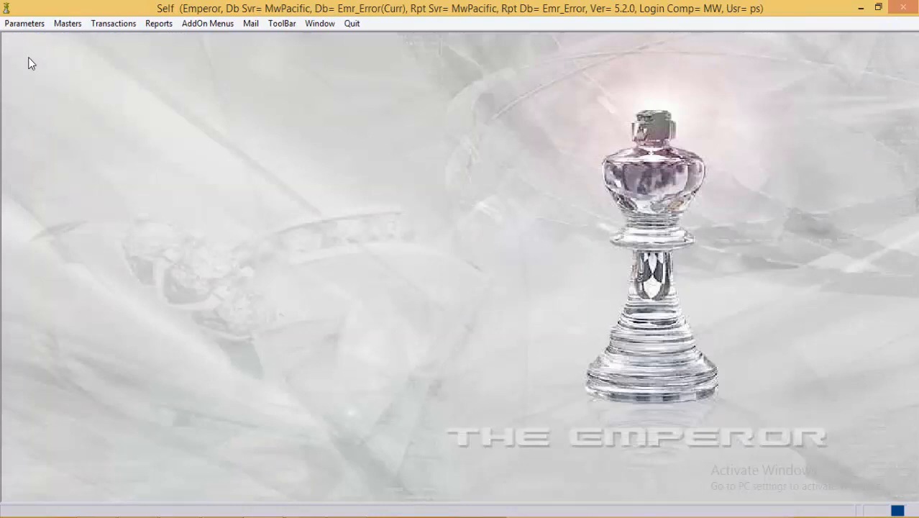
Step: Open Bag Movement voucher CAS 317
{"action": "left_click", "coordinate": [128, 25]}
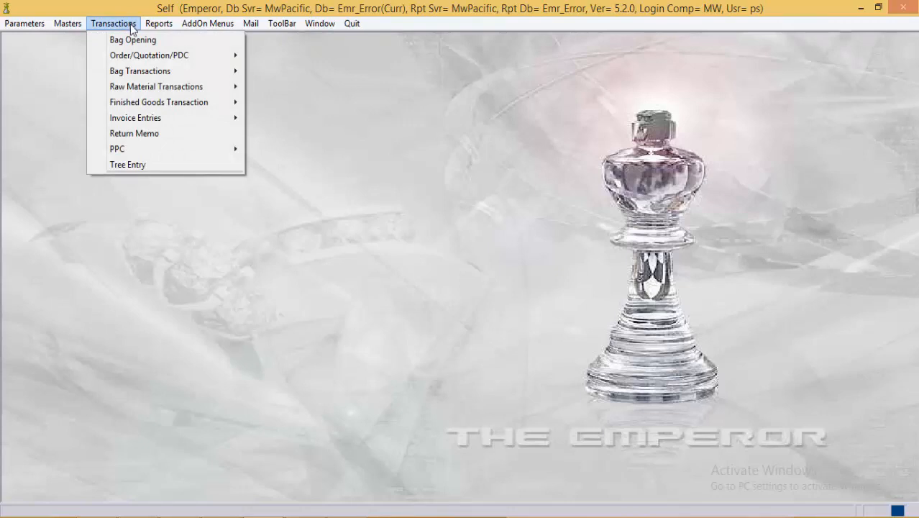
{"action": "mouse_move", "coordinate": [141, 74]}
{"action": "left_click", "coordinate": [296, 86]}
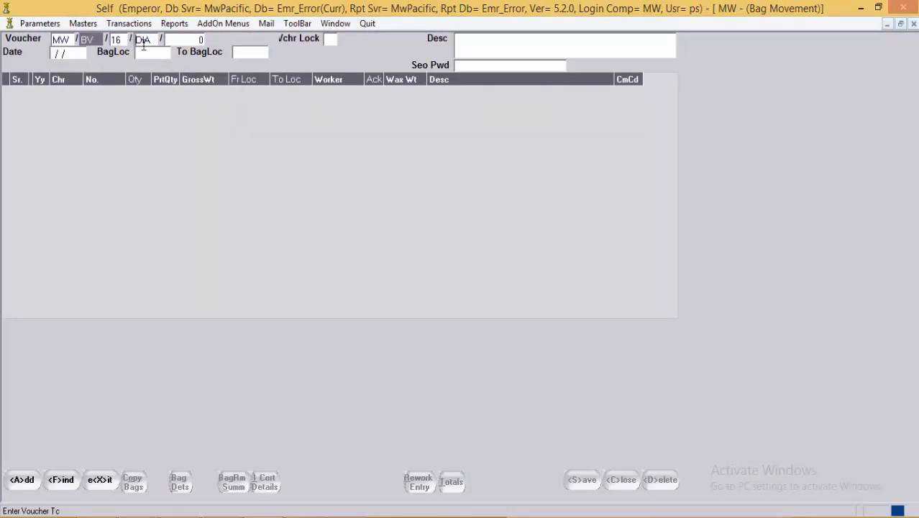
{"action": "double_click", "coordinate": [153, 41]}
{"action": "key", "text": "BackSpace"}
{"action": "type", "text": "CAS"}
{"action": "key", "text": "Return"}
{"action": "type", "text": "317"}
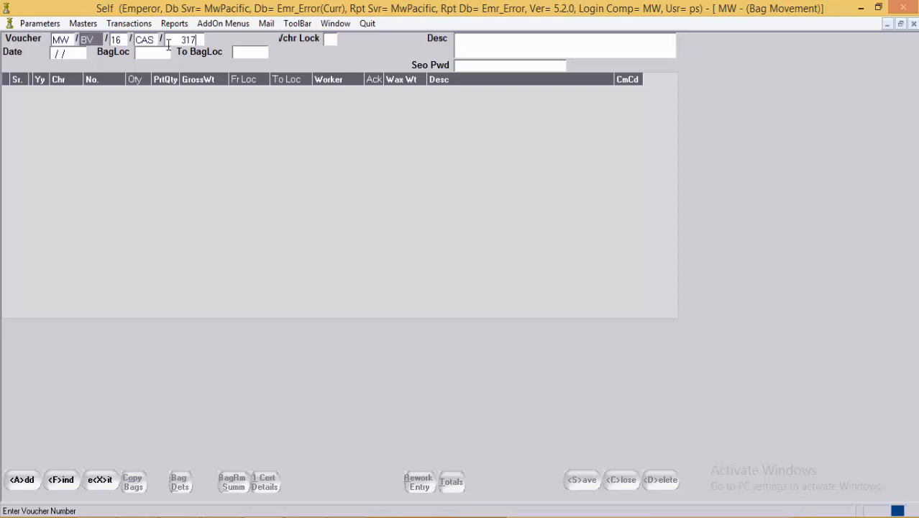
{"action": "key", "text": "Return"}
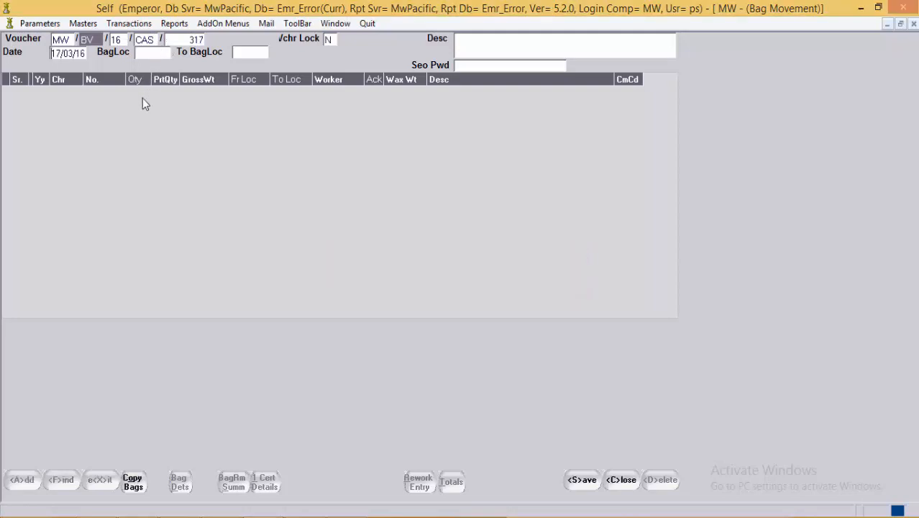
Step: Set the bag location to PCAS and dismiss the blank-location error
{"action": "key", "text": "alt+s"}
{"action": "left_click", "coordinate": [151, 53]}
{"action": "type", "text": "PC"}
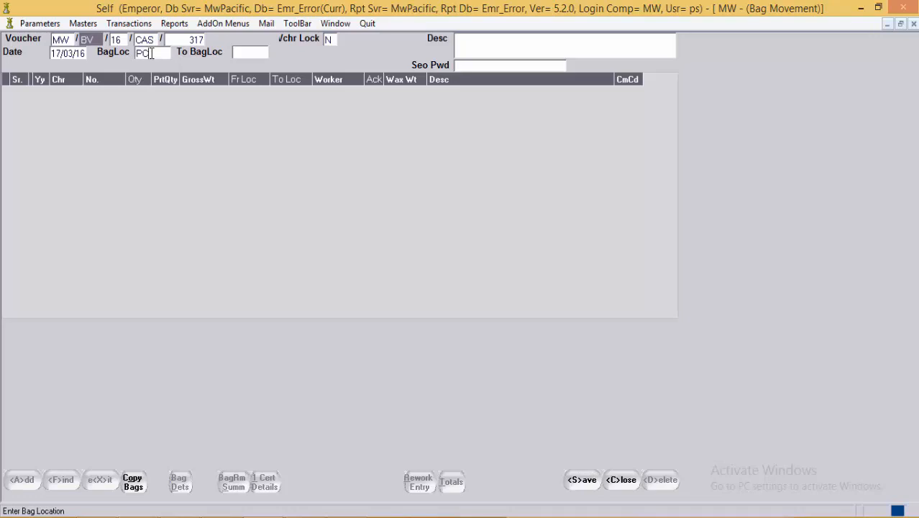
{"action": "type", "text": "AS"}
{"action": "key", "text": "Return"}
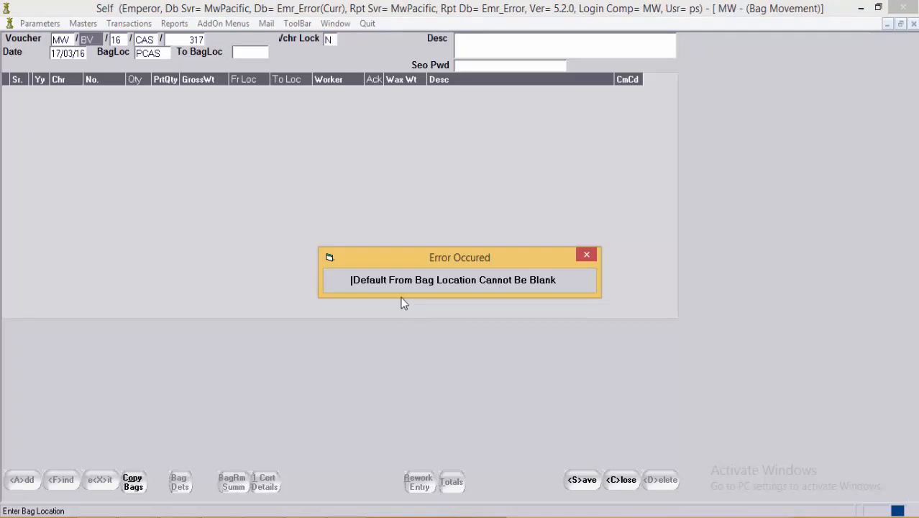
{"action": "left_click", "coordinate": [582, 257]}
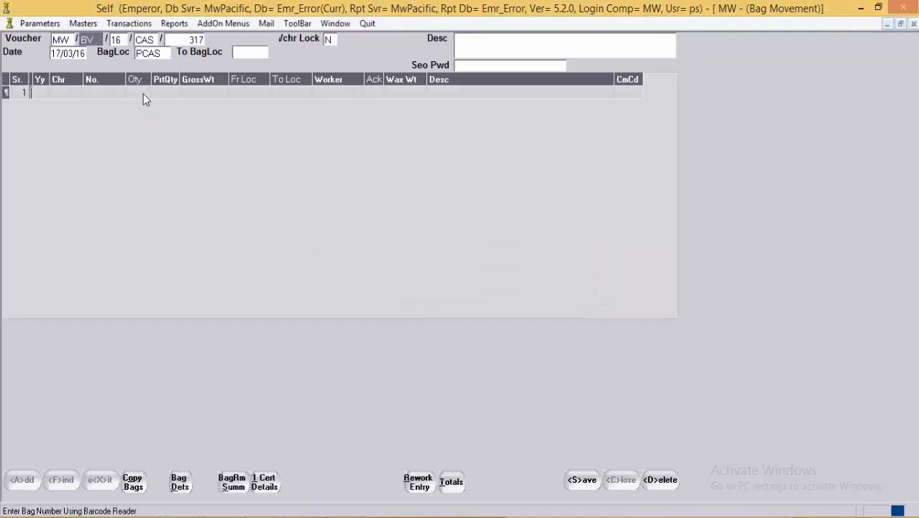
Step: Fill row 1 with bag 16 P 44, qty 2.0, moving PCAS to PFIL
{"action": "key", "text": "Return"}
{"action": "type", "text": "16P"}
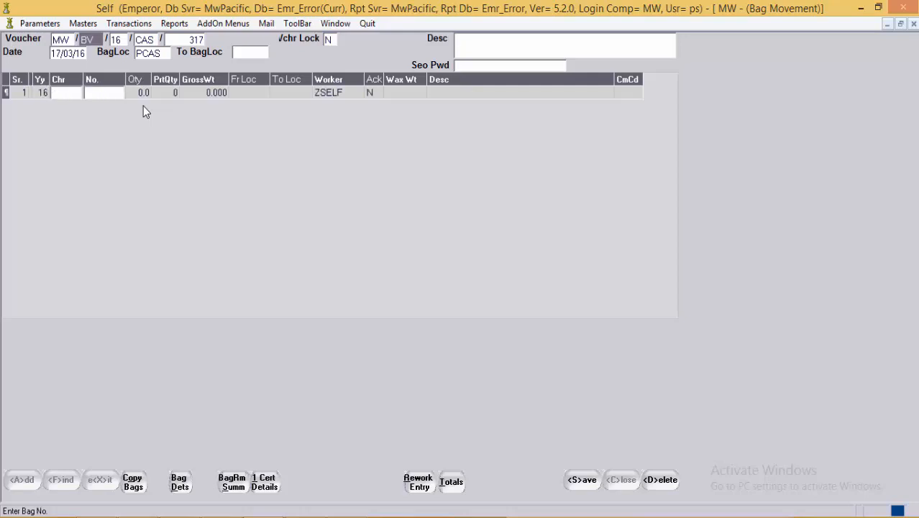
{"action": "key", "text": "F1"}
{"action": "key", "text": "Down"}
{"action": "key", "text": "Down"}
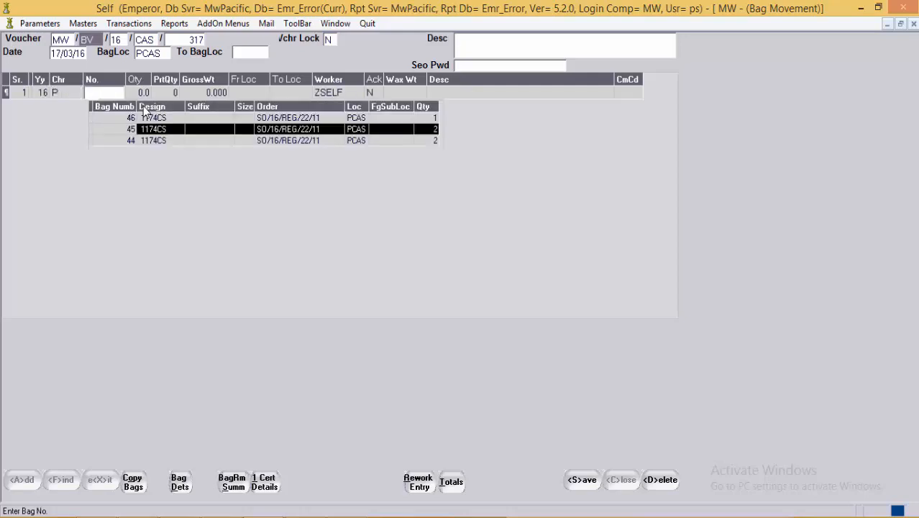
{"action": "key", "text": "Return"}
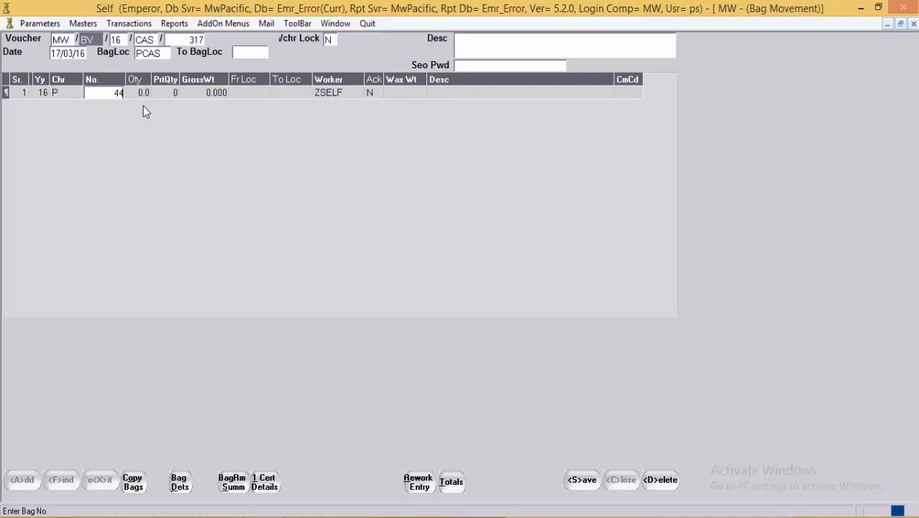
{"action": "key", "text": "Return"}
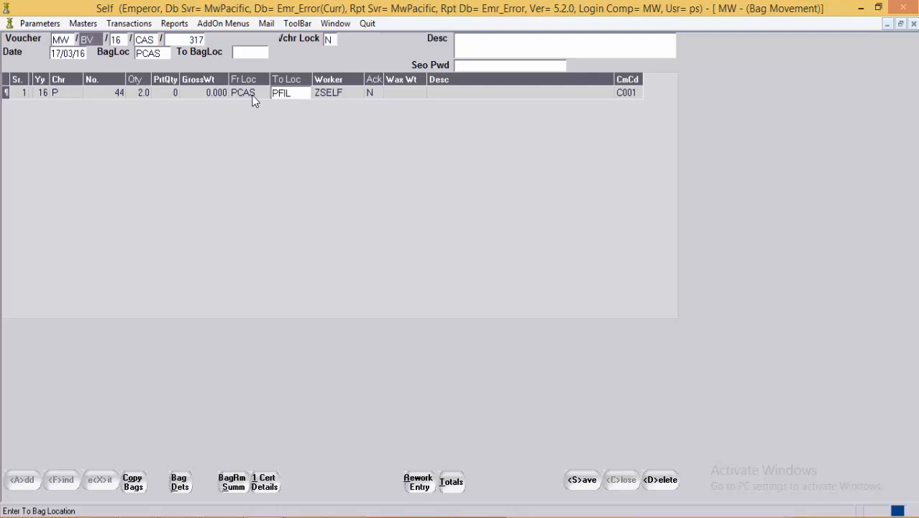
{"action": "key", "text": "Tab"}
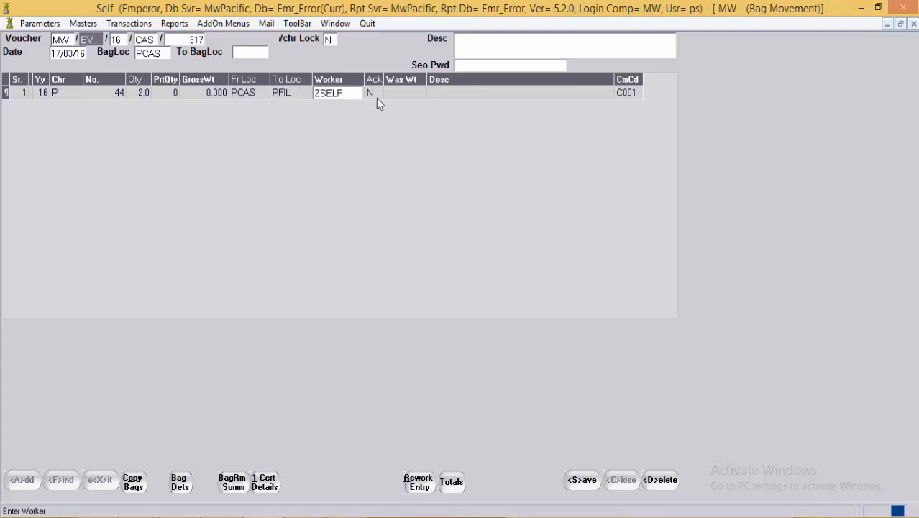
Step: Add bag 45 as row 2 and save voucher CAS 317
{"action": "key", "text": "Tab"}
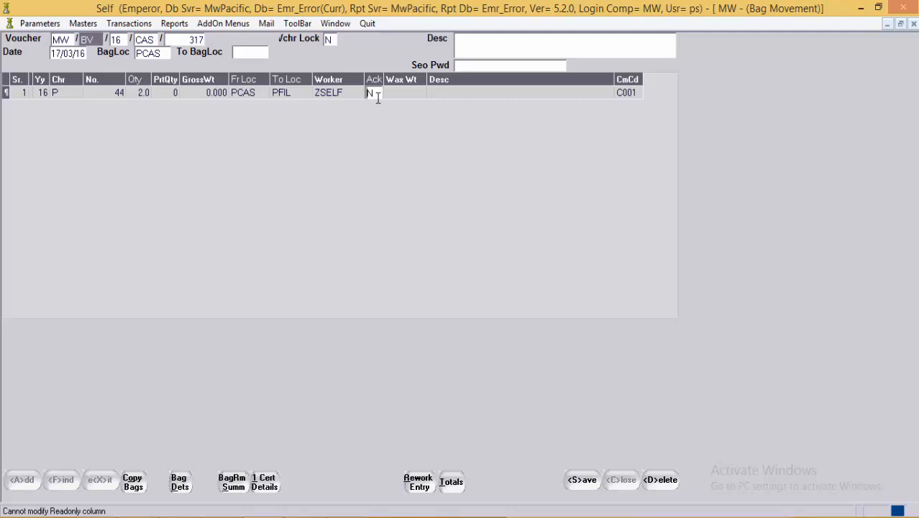
{"action": "key", "text": "Return"}
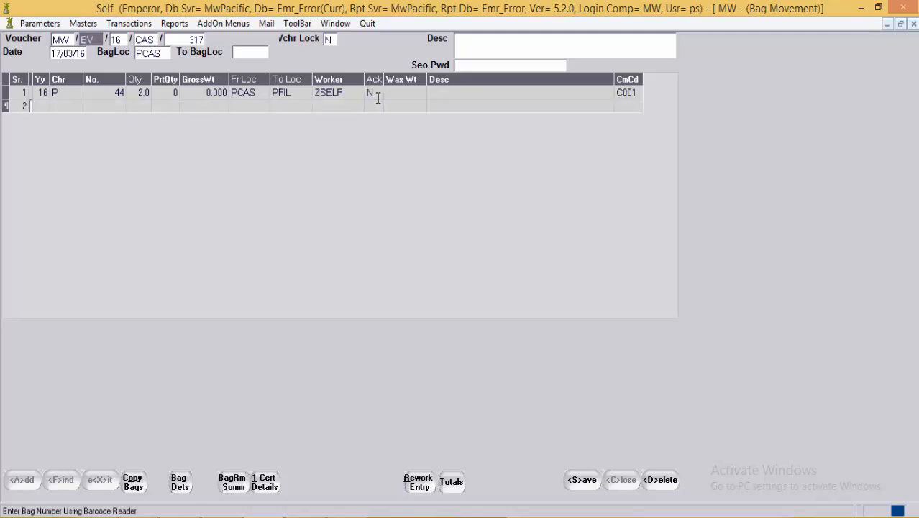
{"action": "key", "text": "Return"}
{"action": "key", "text": "Return"}
{"action": "type", "text": "4"}
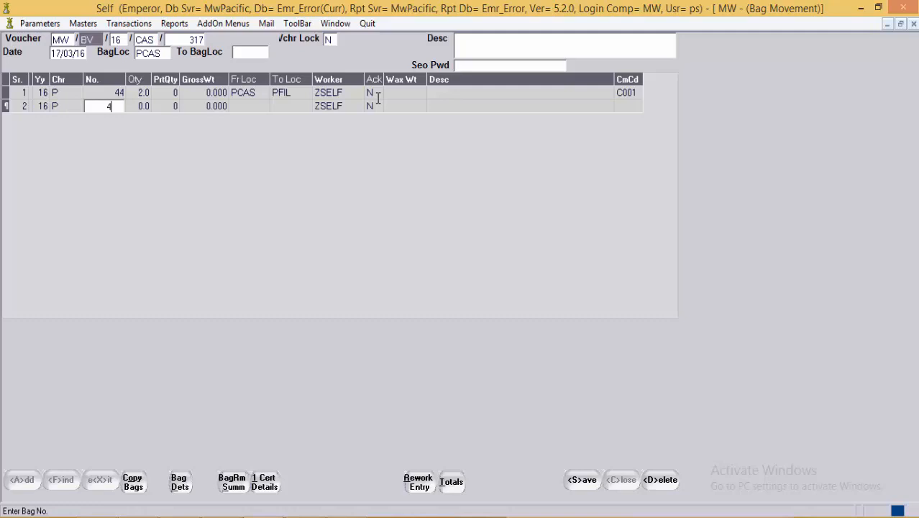
{"action": "type", "text": "5"}
{"action": "key", "text": "Return"}
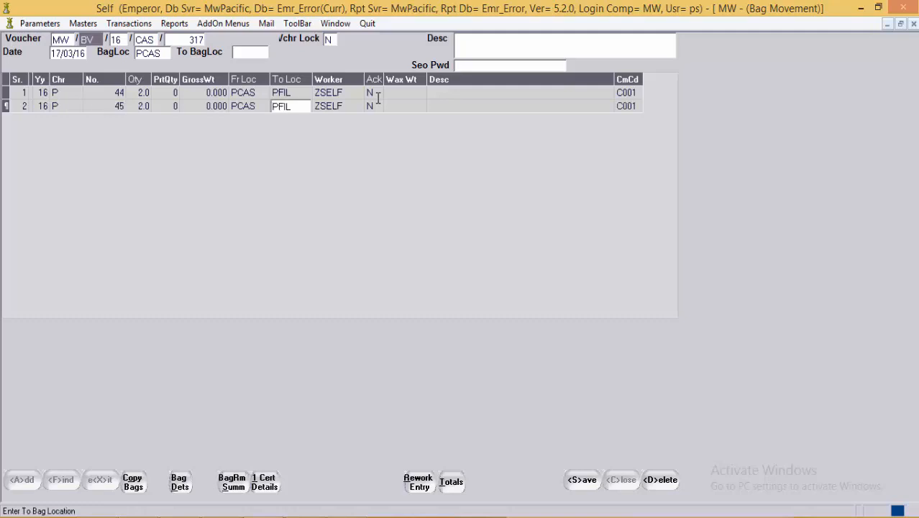
{"action": "left_click", "coordinate": [408, 105]}
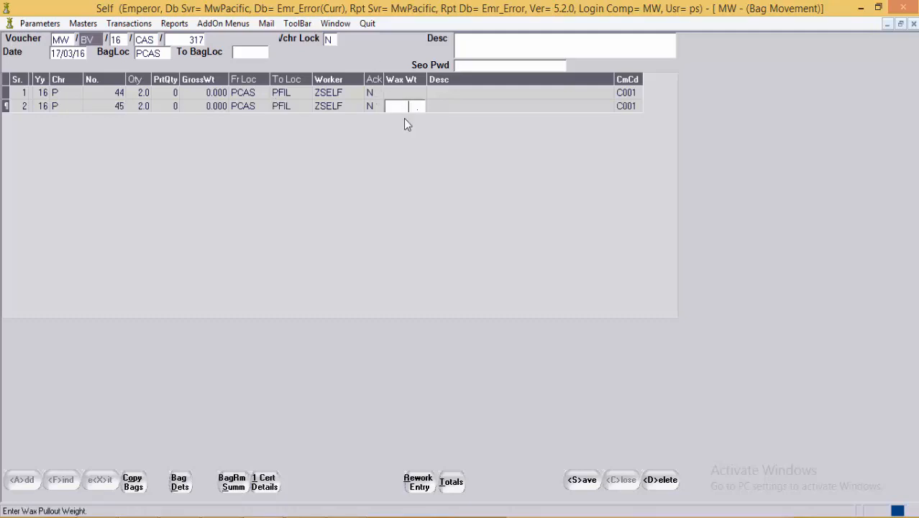
{"action": "left_click", "coordinate": [585, 480]}
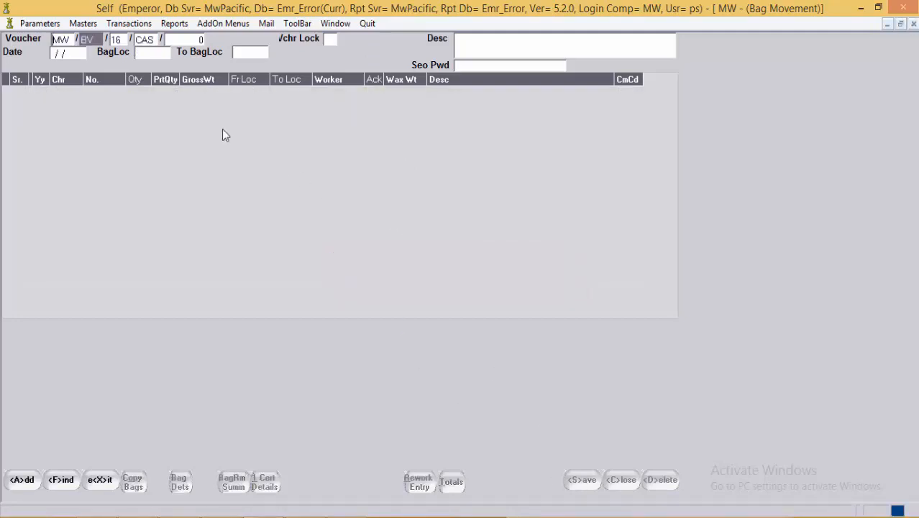
Step: Load voucher CAS 317 in the Bag Acknowledgement form
{"action": "left_click", "coordinate": [129, 23]}
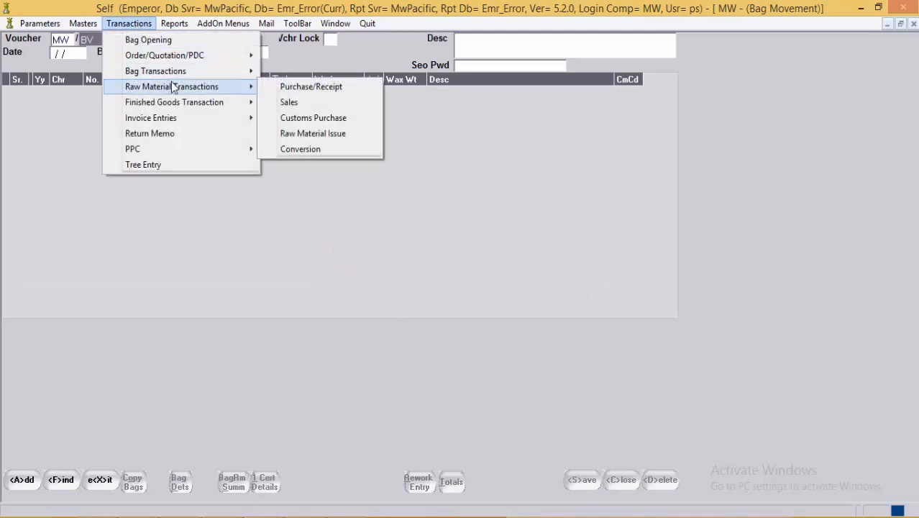
{"action": "mouse_move", "coordinate": [187, 75]}
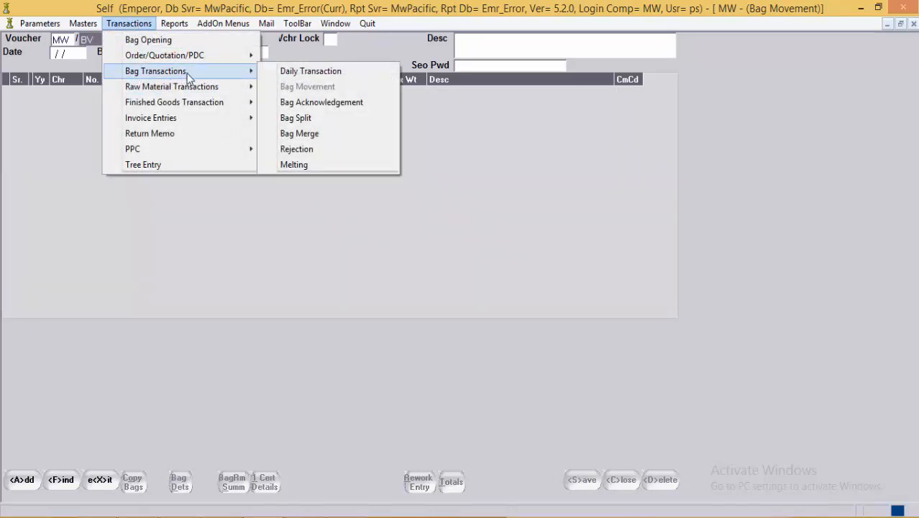
{"action": "left_click", "coordinate": [352, 105]}
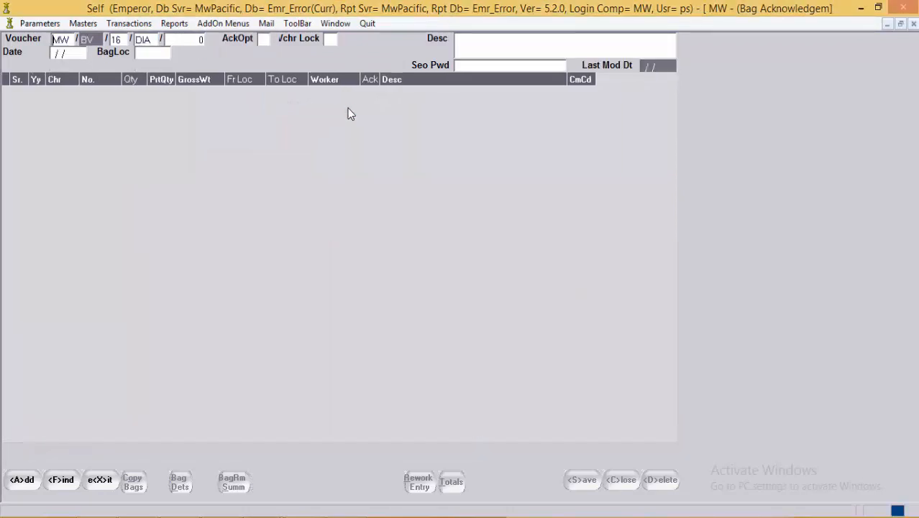
{"action": "left_click", "coordinate": [148, 40]}
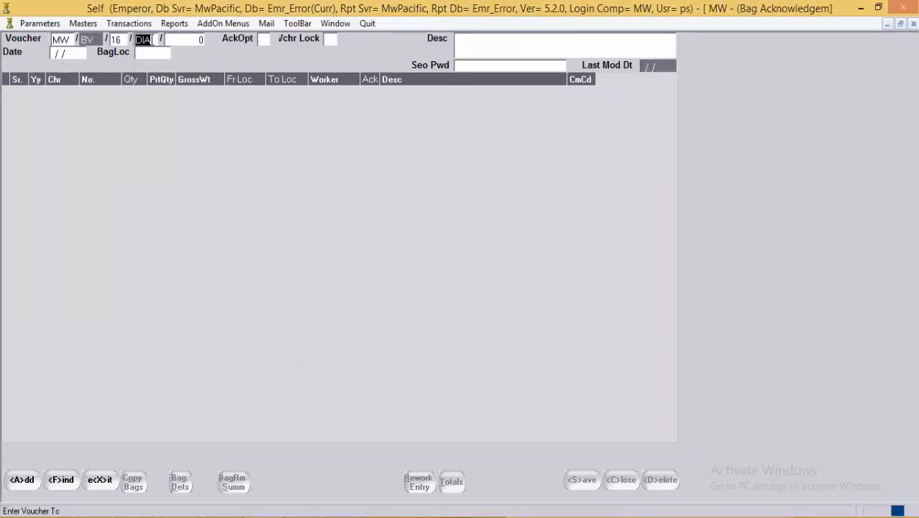
{"action": "type", "text": "CAS"}
{"action": "key", "text": "F1"}
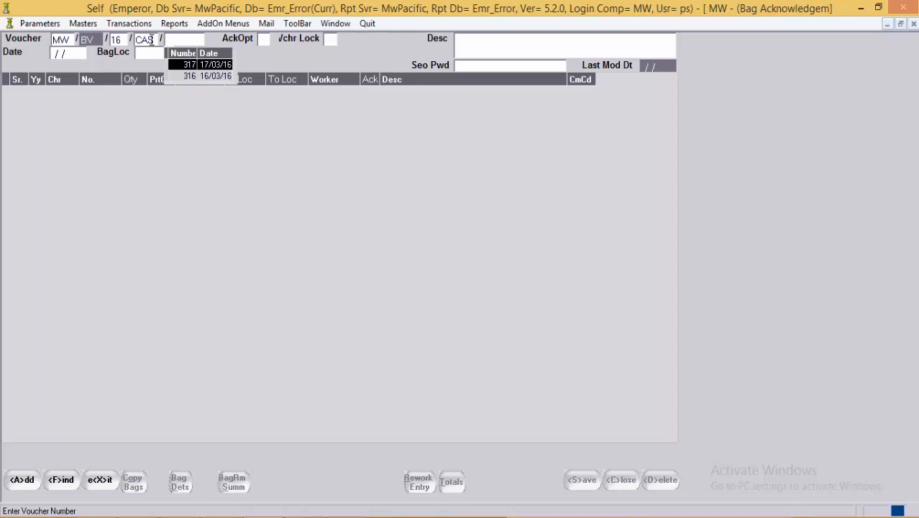
{"action": "key", "text": "Return"}
{"action": "key", "text": "Return"}
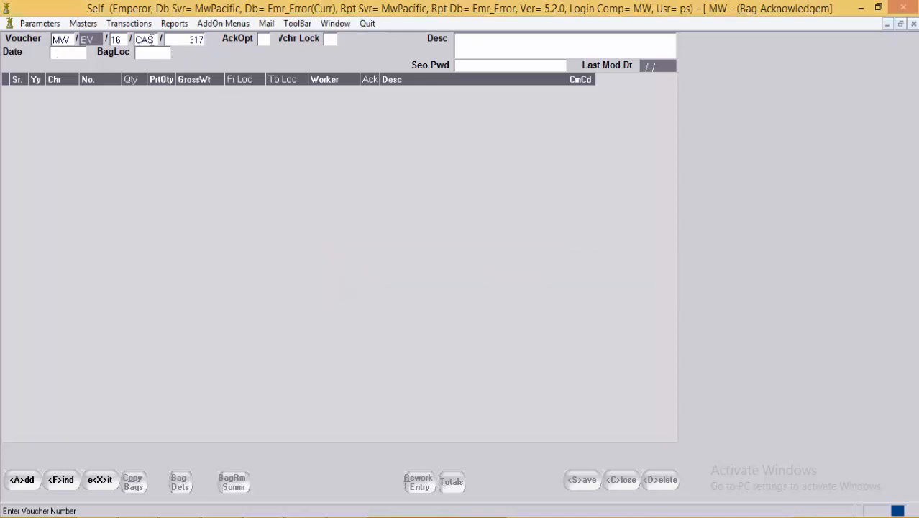
{"action": "left_click", "coordinate": [303, 107]}
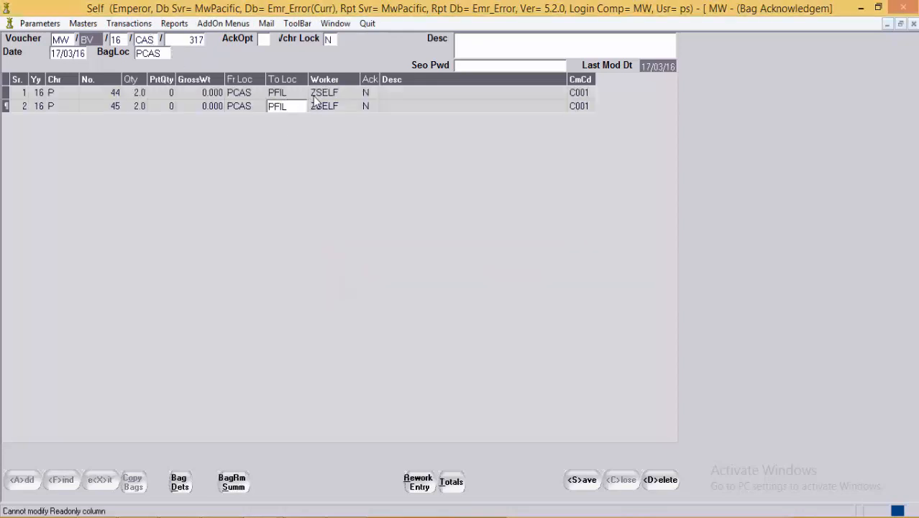
Step: Change bag 44's acknowledgement in row 1 from N to Y
{"action": "left_click", "coordinate": [316, 96]}
{"action": "left_click", "coordinate": [319, 109]}
{"action": "left_click", "coordinate": [367, 94]}
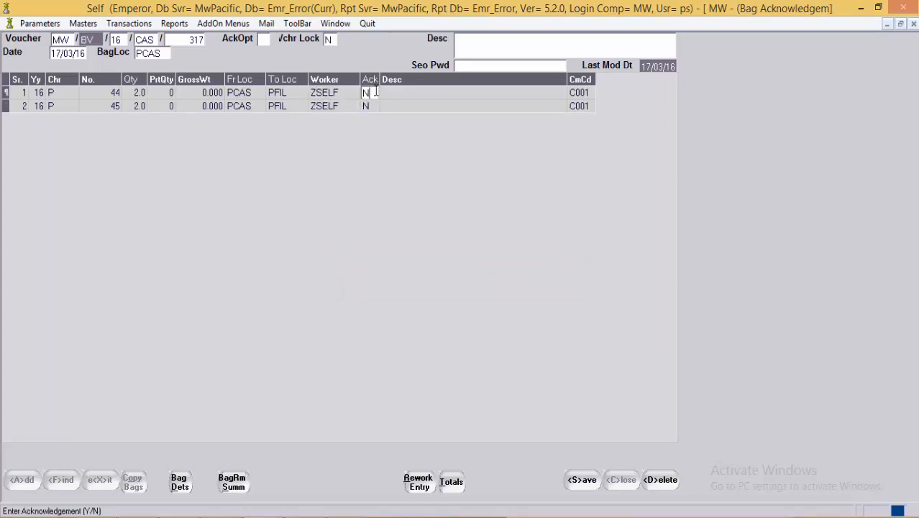
{"action": "left_click_drag", "start_coordinate": [376, 92], "coordinate": [352, 95]}
{"action": "key", "text": "BackSpace"}
{"action": "type", "text": "Y"}
{"action": "left_click", "coordinate": [364, 108]}
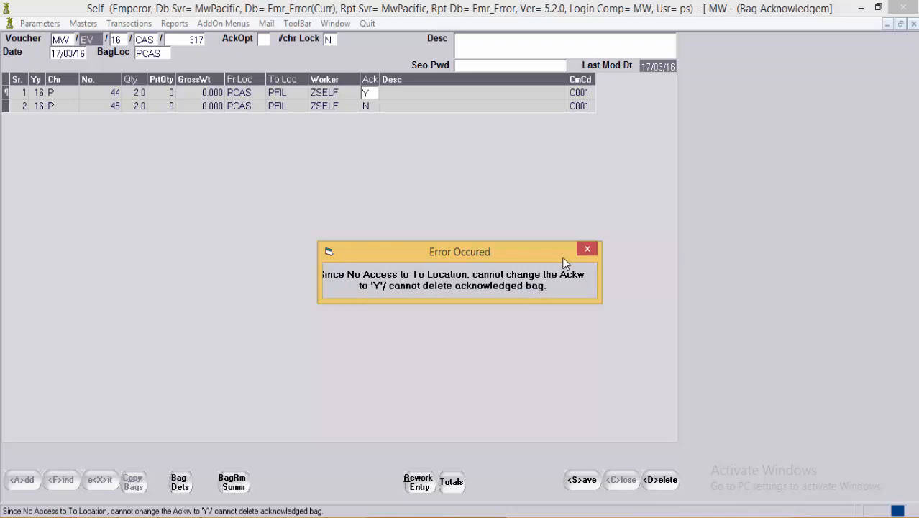
Step: Dismiss the no-access error and revert bag 44's acknowledgement to N
{"action": "left_click", "coordinate": [583, 250]}
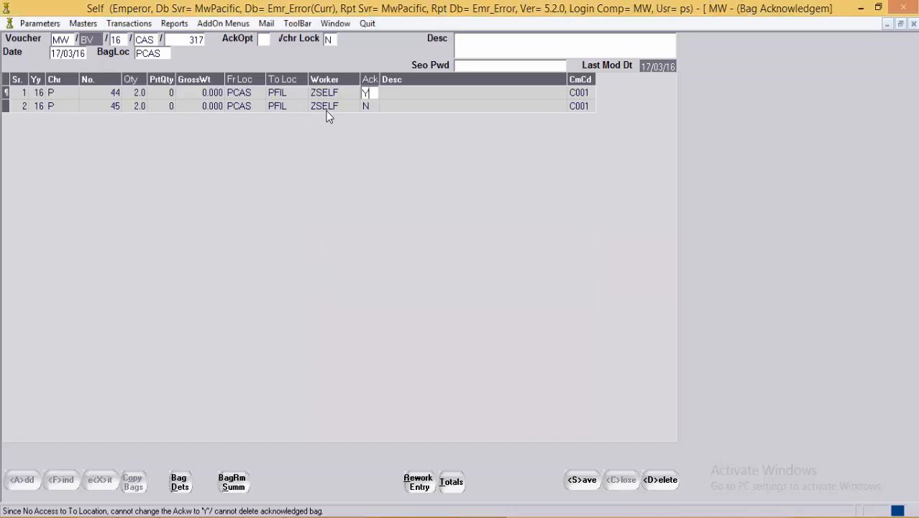
{"action": "left_click_drag", "start_coordinate": [371, 93], "coordinate": [343, 92]}
{"action": "key", "text": "BackSpace"}
{"action": "type", "text": "Y"}
{"action": "key", "text": "BackSpace"}
{"action": "type", "text": "N"}
Step: Save the acknowledgement voucher and close both bag windows
{"action": "left_click", "coordinate": [594, 481]}
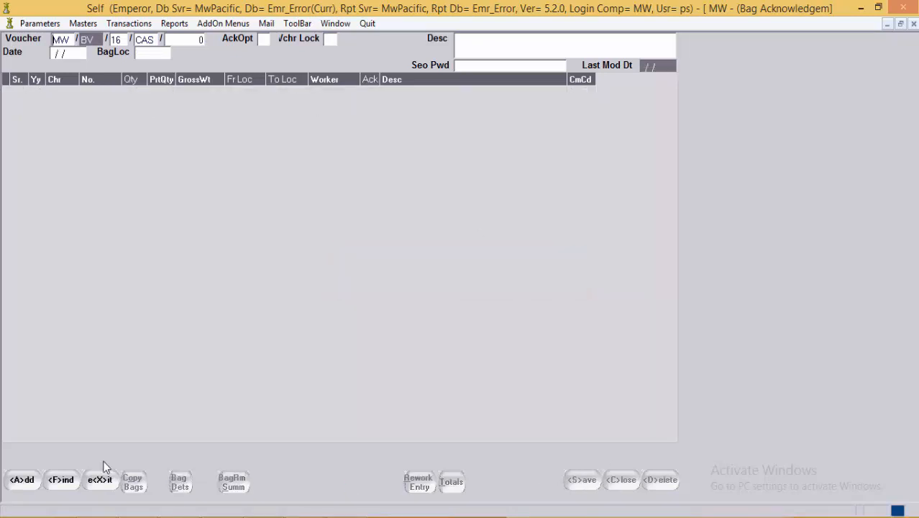
{"action": "left_click", "coordinate": [100, 480]}
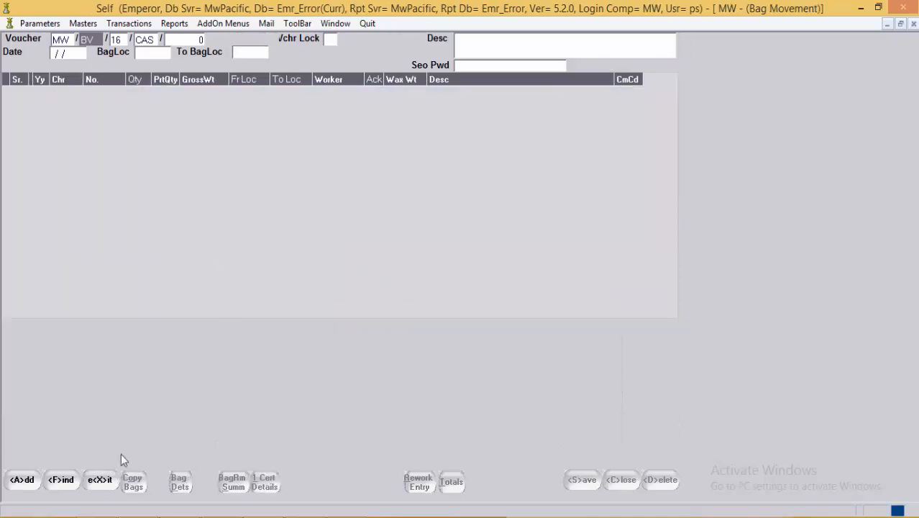
{"action": "left_click", "coordinate": [102, 479]}
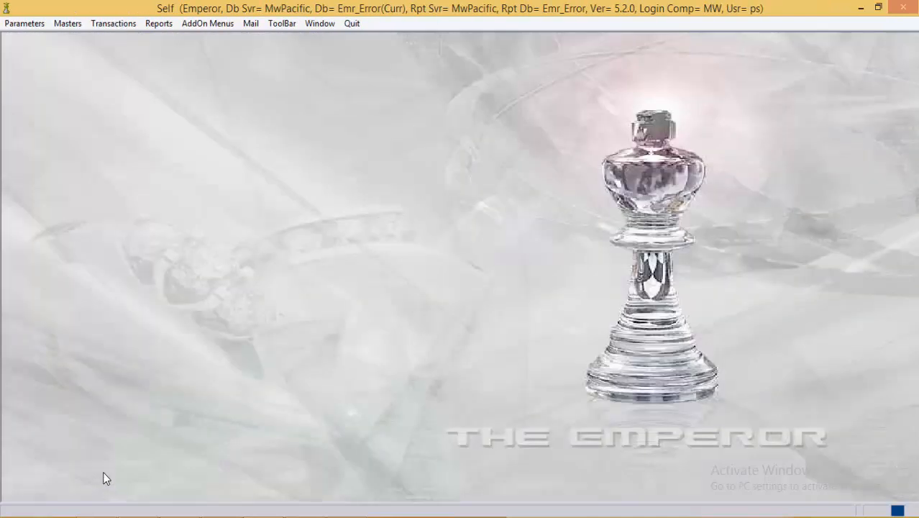
Step: Quit and relaunch The Emperor, entering company mw and a new user code
{"action": "left_click", "coordinate": [354, 24]}
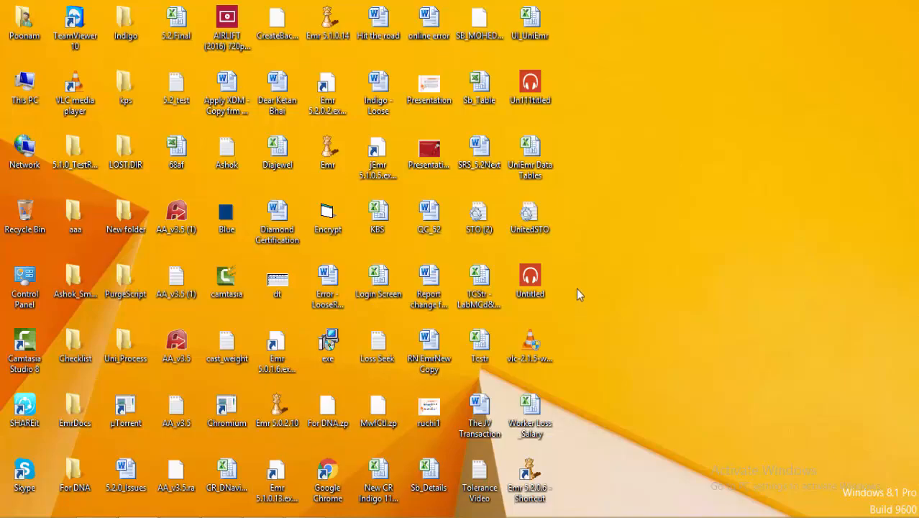
{"action": "double_click", "coordinate": [530, 473]}
{"action": "type", "text": "mw"}
{"action": "key", "text": "Tab"}
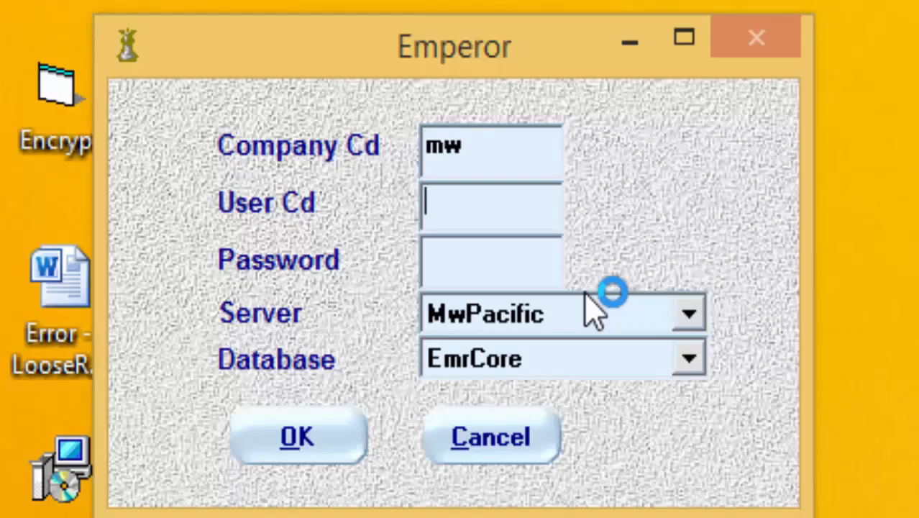
{"action": "type", "text": "new"}
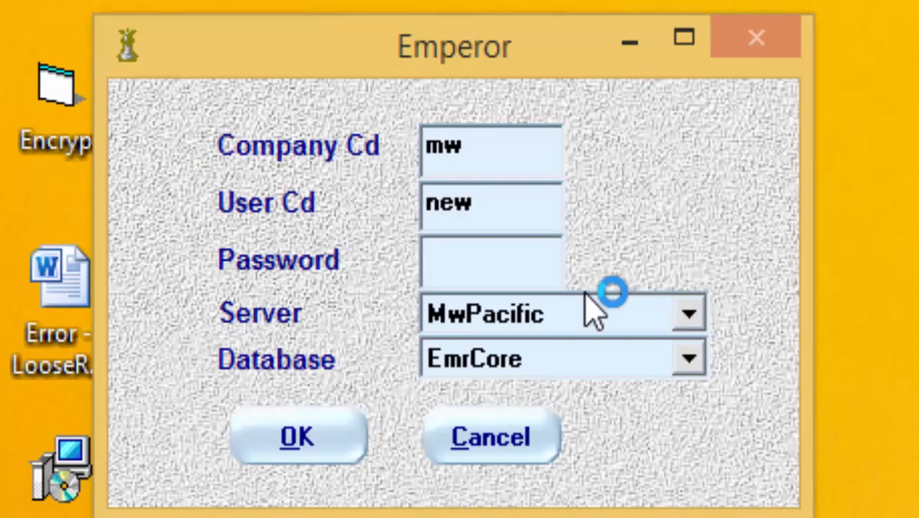
{"action": "type", "text": "1"}
{"action": "key", "text": "Tab"}
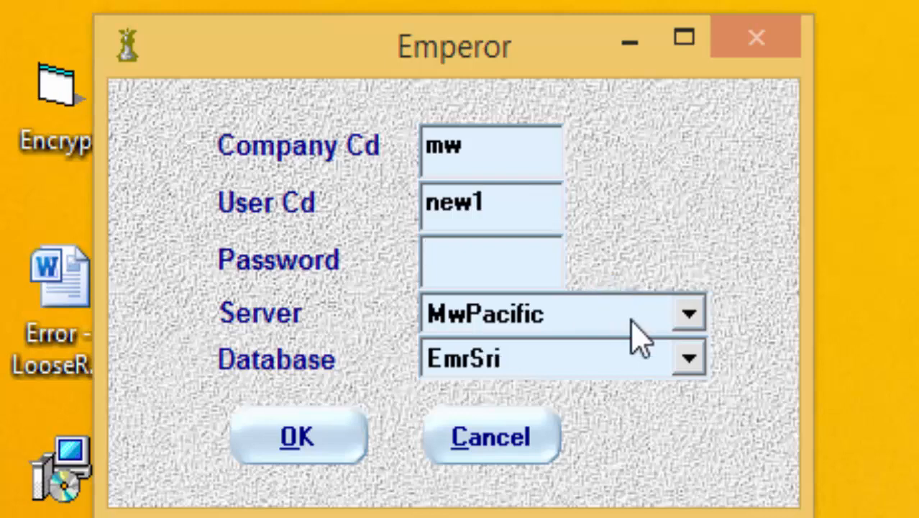
Step: Select the Emr_Error database and log in
{"action": "left_click", "coordinate": [689, 360]}
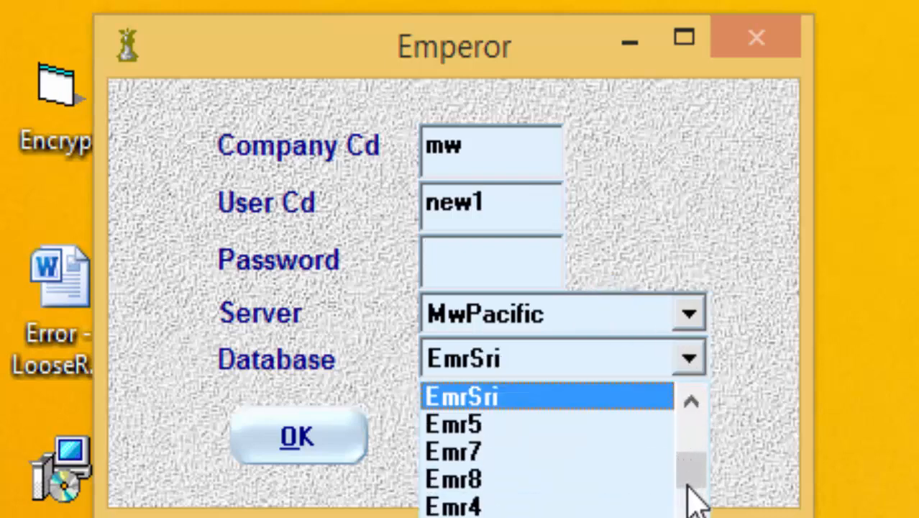
{"action": "scroll", "coordinate": [688, 505], "scroll_direction": "down", "scroll_amount": 3}
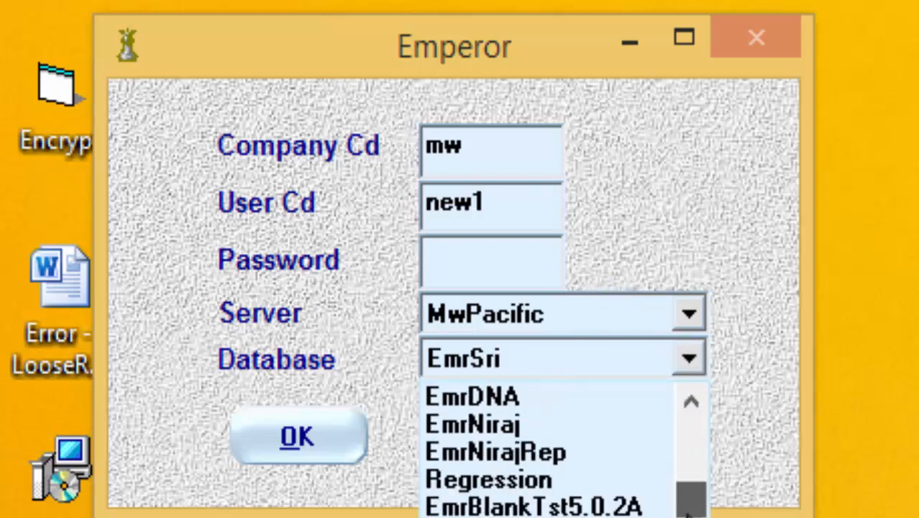
{"action": "left_click", "coordinate": [489, 516]}
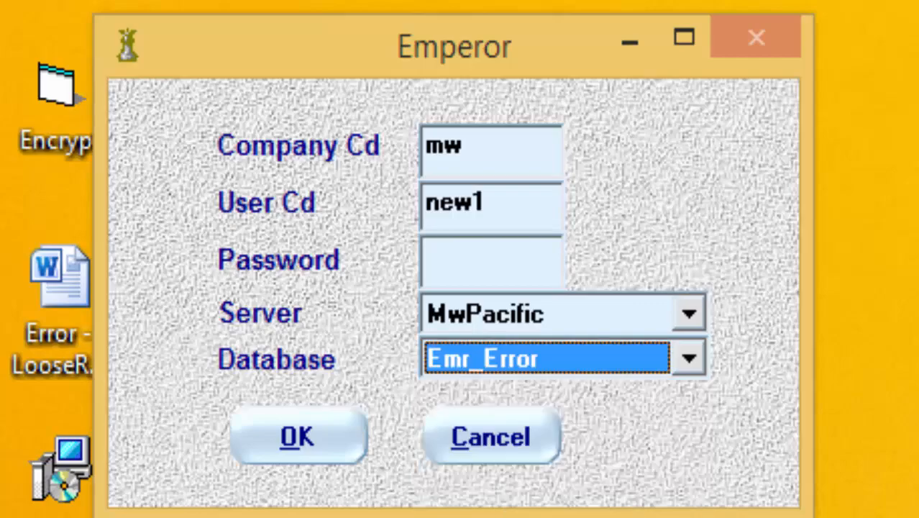
{"action": "left_click", "coordinate": [326, 448]}
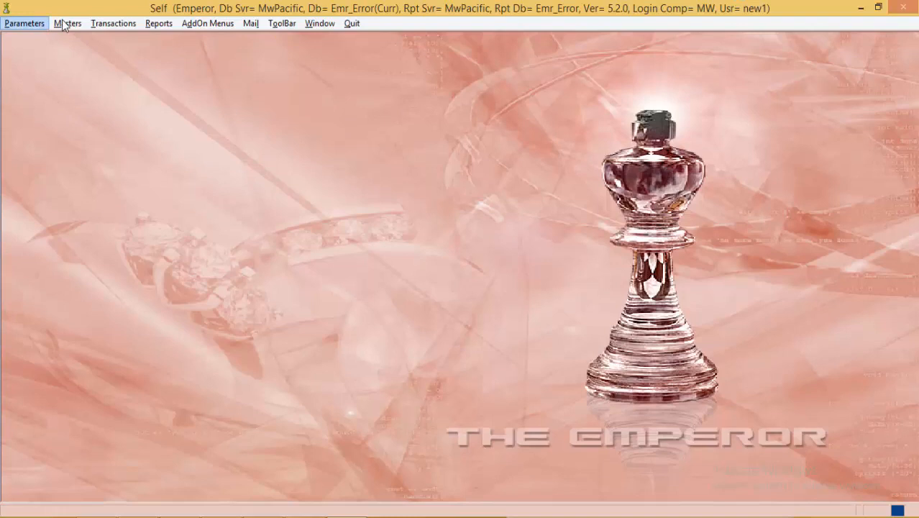
Step: Open the Bag Acknowledgement form and load voucher CAS 317
{"action": "left_click", "coordinate": [105, 23]}
{"action": "mouse_move", "coordinate": [188, 77]}
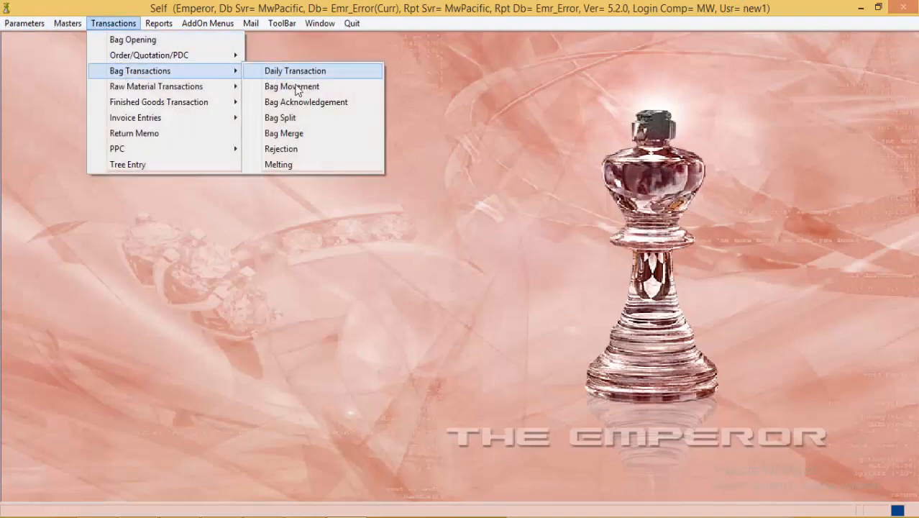
{"action": "left_click", "coordinate": [306, 103]}
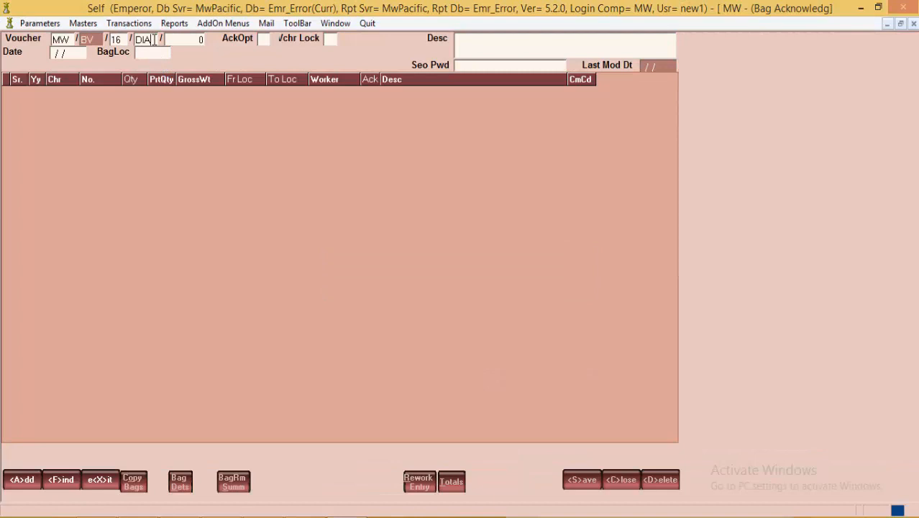
{"action": "left_click_drag", "start_coordinate": [136, 39], "coordinate": [158, 41]}
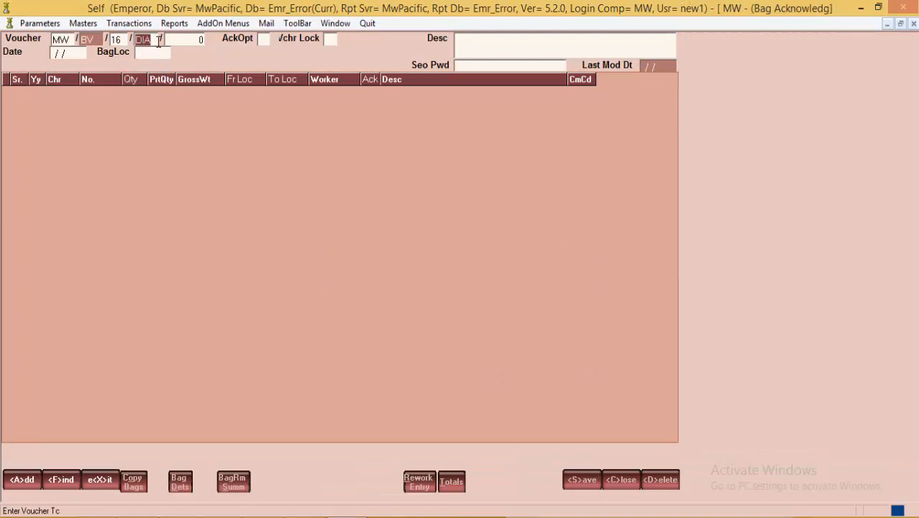
{"action": "type", "text": "SE"}
{"action": "key", "text": "BackSpace"}
{"action": "key", "text": "BackSpace"}
{"action": "type", "text": "CAS"}
{"action": "type", "text": "317"}
{"action": "key", "text": "Return"}
Step: Set acknowledgement to Y for bags 44 and 45 and save the voucher
{"action": "left_click", "coordinate": [320, 95]}
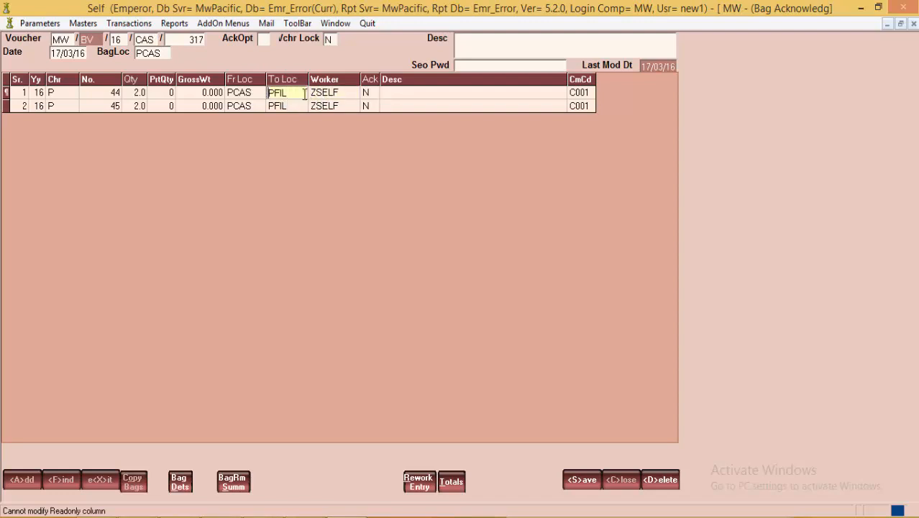
{"action": "left_click", "coordinate": [370, 93]}
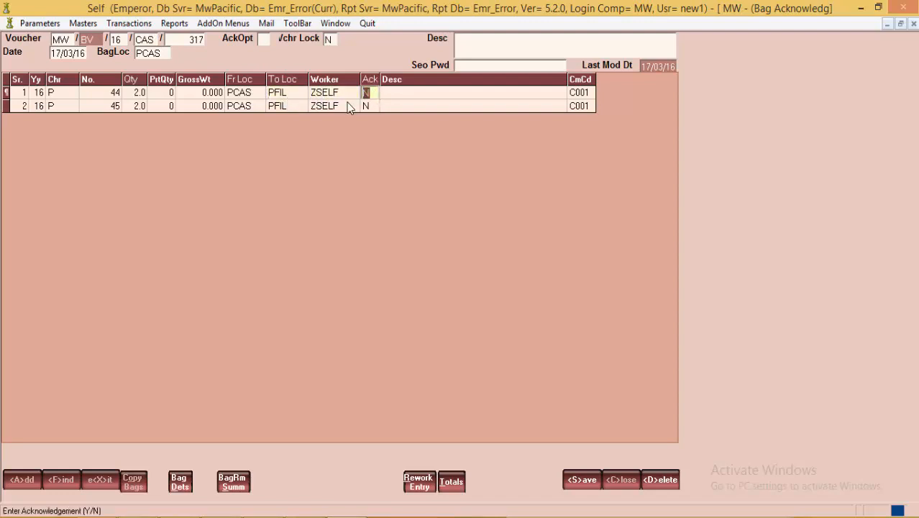
{"action": "key", "text": "BackSpace"}
{"action": "type", "text": "Y"}
{"action": "key", "text": "Return"}
{"action": "key", "text": "BackSpace"}
{"action": "type", "text": "Y"}
{"action": "key", "text": "Up"}
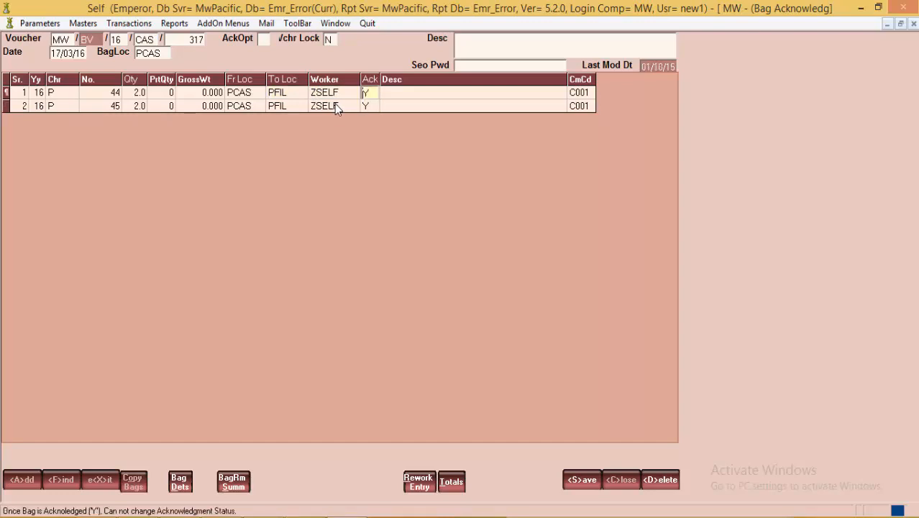
{"action": "key", "text": "Down"}
{"action": "left_click", "coordinate": [314, 108]}
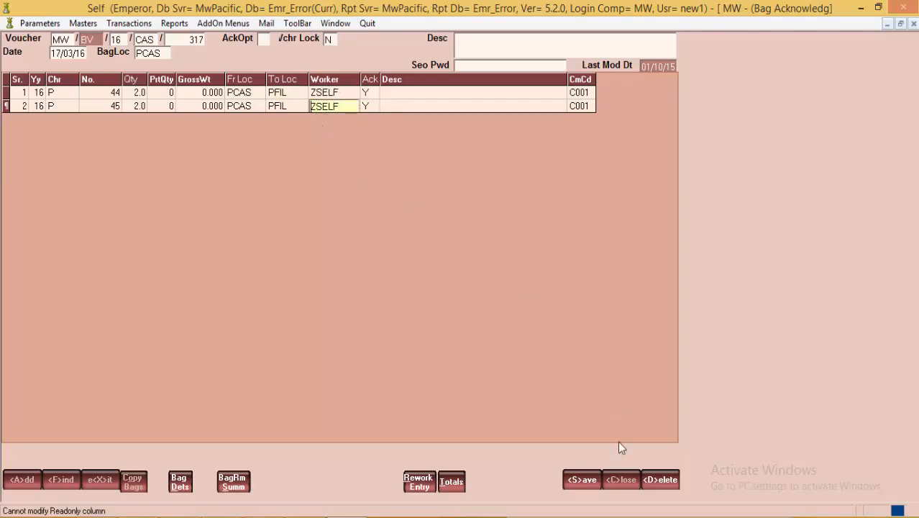
{"action": "left_click", "coordinate": [583, 483]}
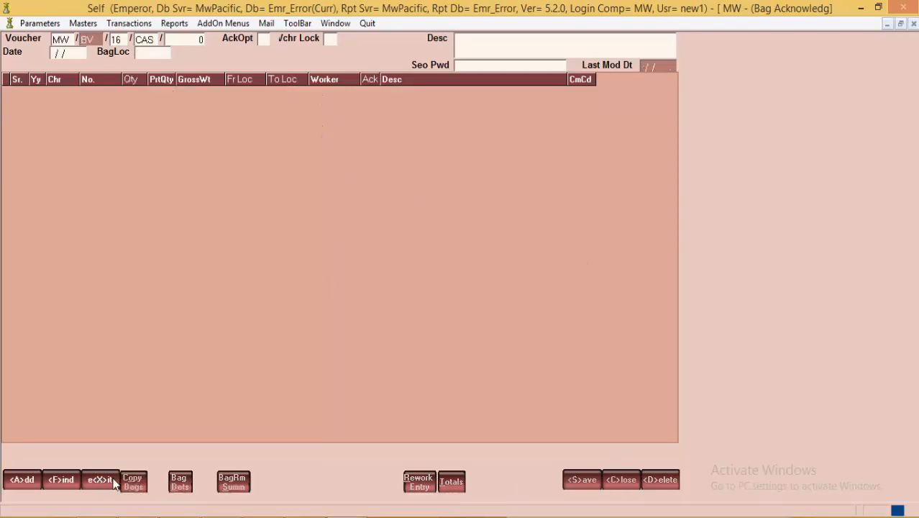
Step: Close Bag Acknowledgement, then open the Melting voucher form and close it
{"action": "left_click", "coordinate": [108, 480]}
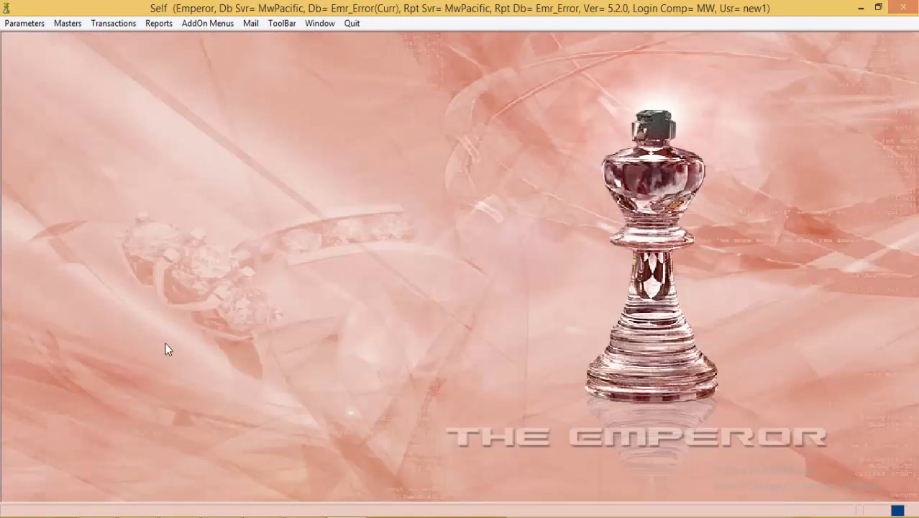
{"action": "left_click", "coordinate": [120, 25]}
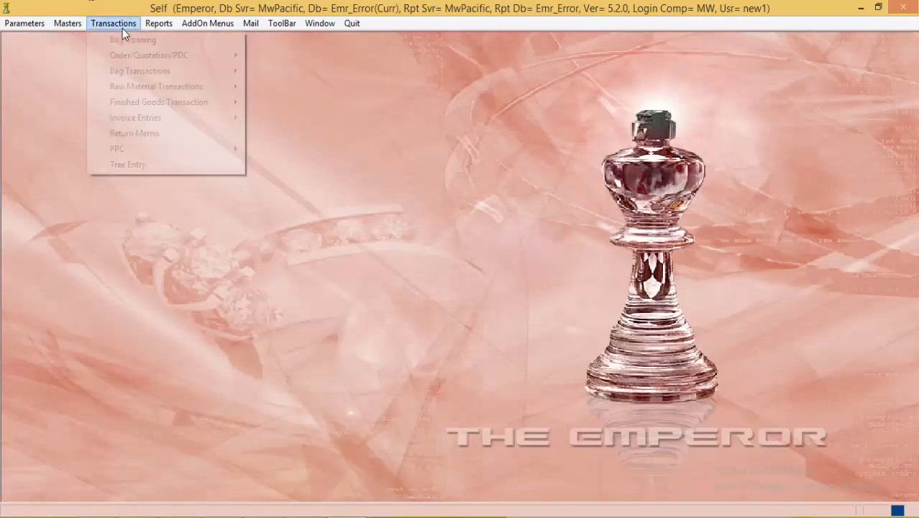
{"action": "mouse_move", "coordinate": [137, 70]}
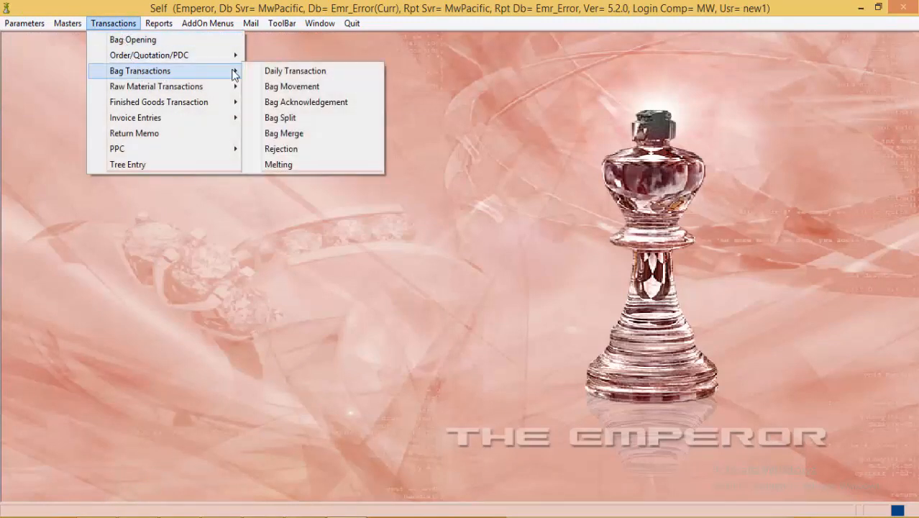
{"action": "left_click", "coordinate": [325, 165]}
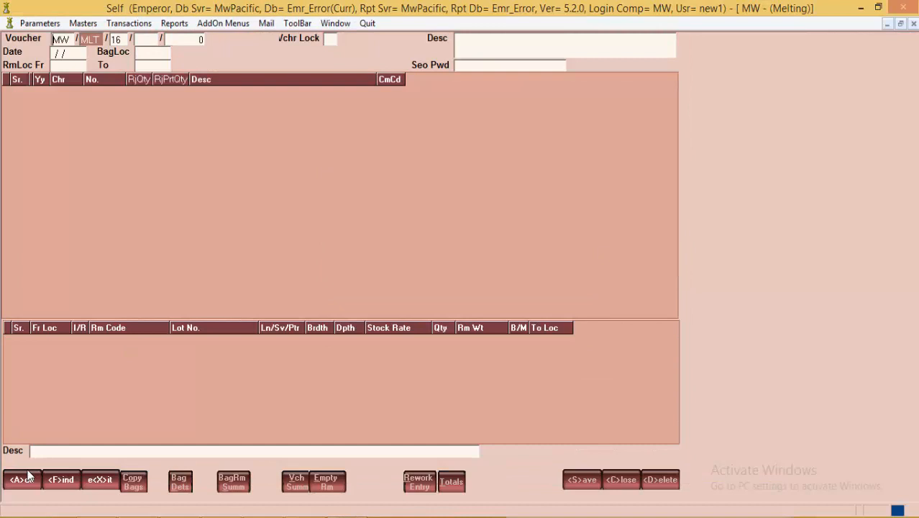
{"action": "left_click", "coordinate": [100, 480]}
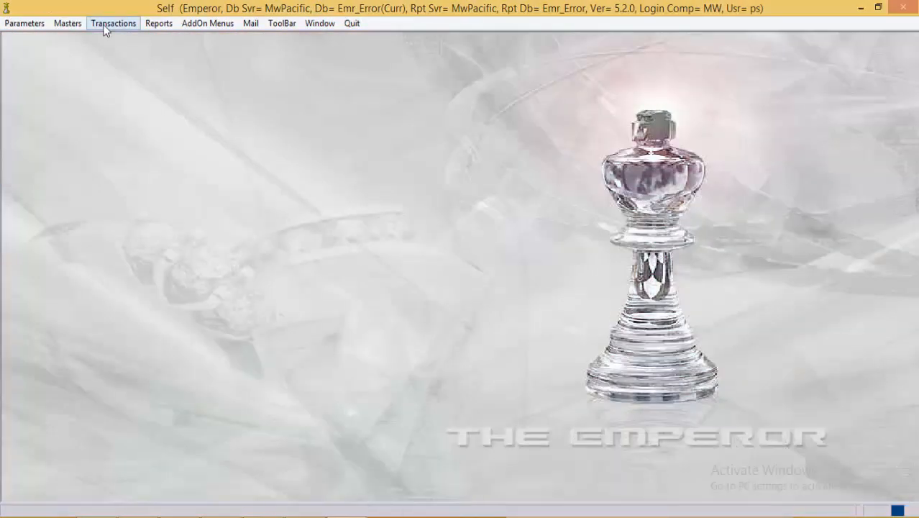
Step: Bring up a blank Bag Split voucher with type BS and year 16
{"action": "left_click", "coordinate": [105, 28]}
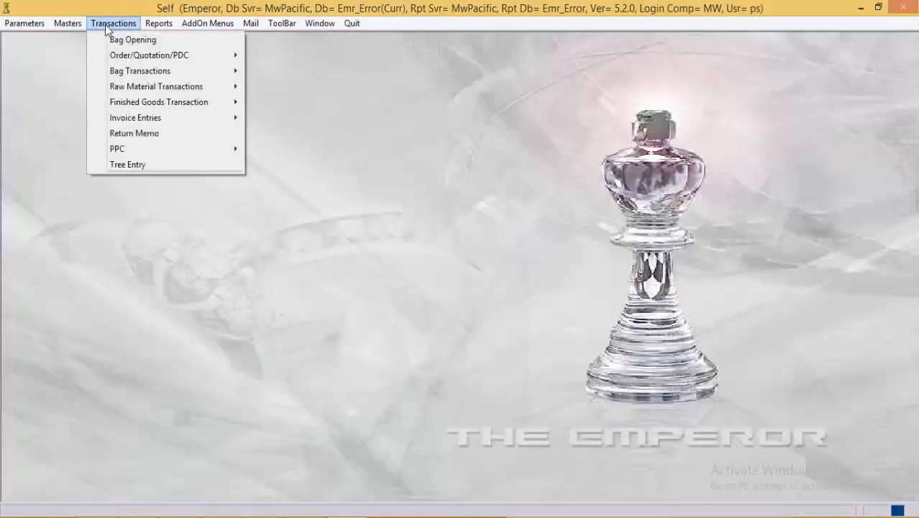
{"action": "mouse_move", "coordinate": [140, 72]}
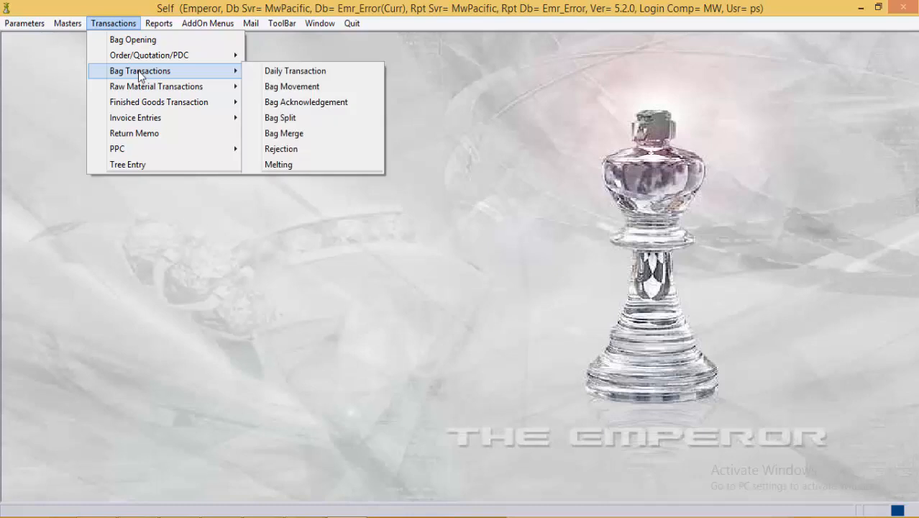
{"action": "left_click", "coordinate": [295, 119]}
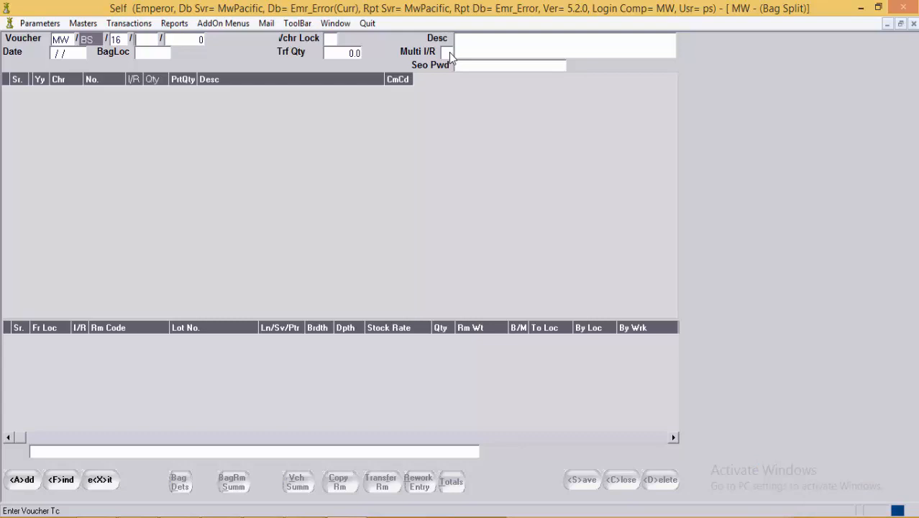
Step: Choose voucher type BS and add new Bag Split voucher 2, dated 17/03/16
{"action": "left_click", "coordinate": [156, 39]}
{"action": "key", "text": "Return"}
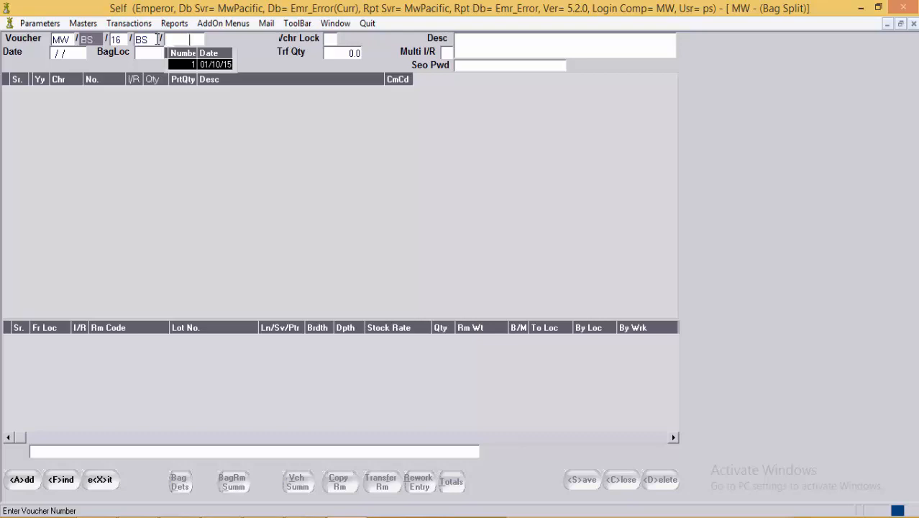
{"action": "key", "text": "Escape"}
{"action": "key", "text": "Return"}
{"action": "key", "text": "Return"}
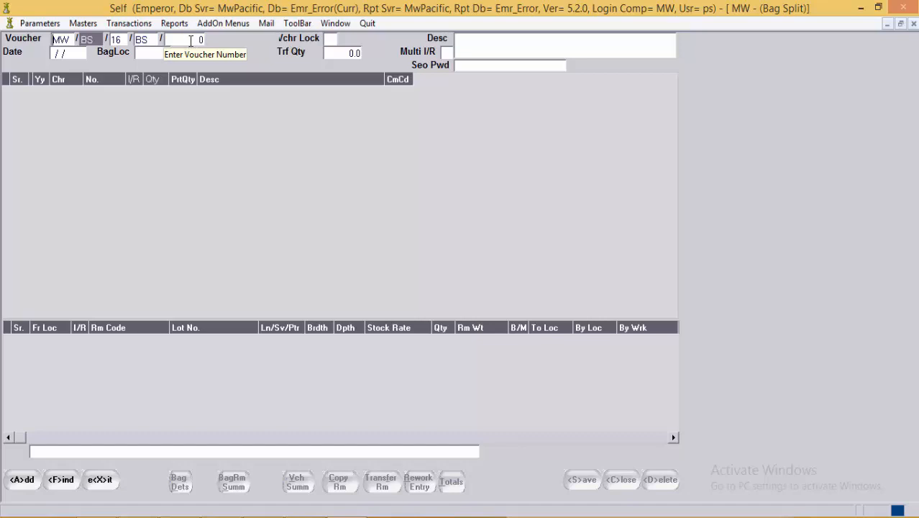
{"action": "left_click", "coordinate": [190, 41]}
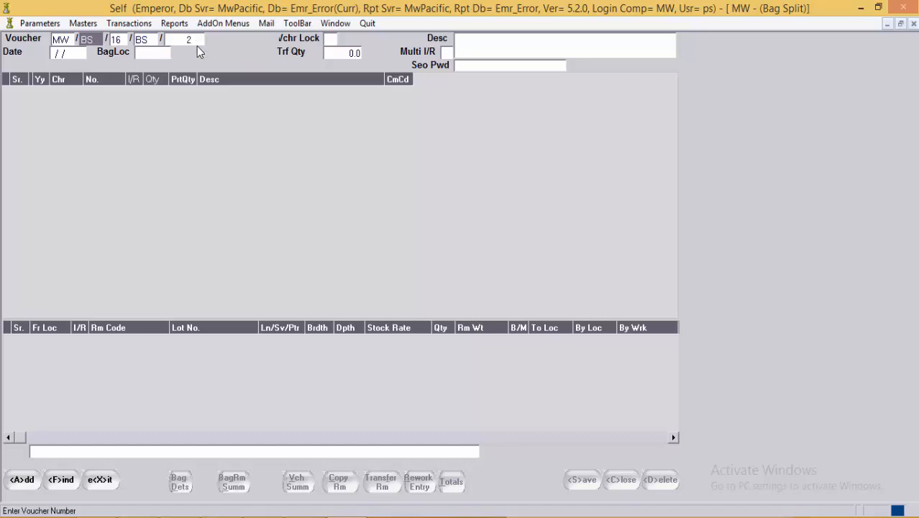
{"action": "key", "text": "alt+a"}
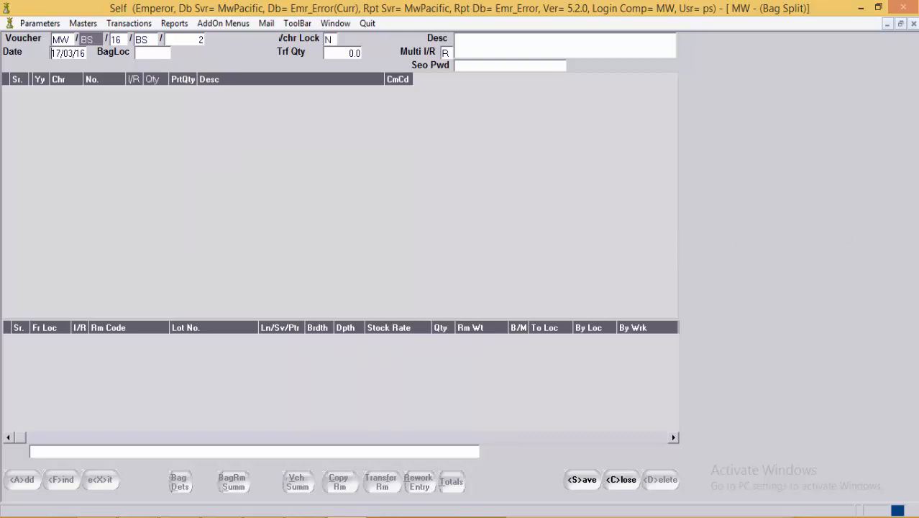
Step: Enter PFIL as the voucher's bag location
{"action": "left_click", "coordinate": [157, 55]}
{"action": "type", "text": "P"}
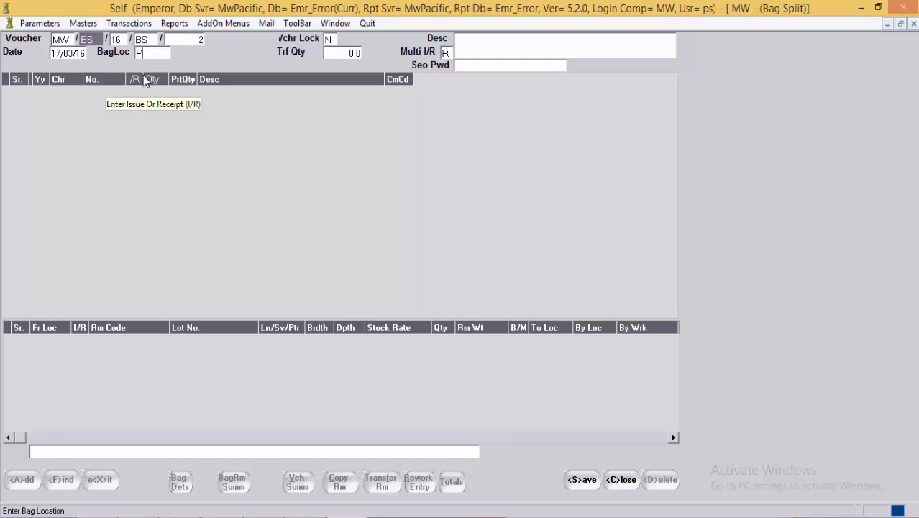
{"action": "type", "text": "FIL"}
{"action": "key", "text": "Tab"}
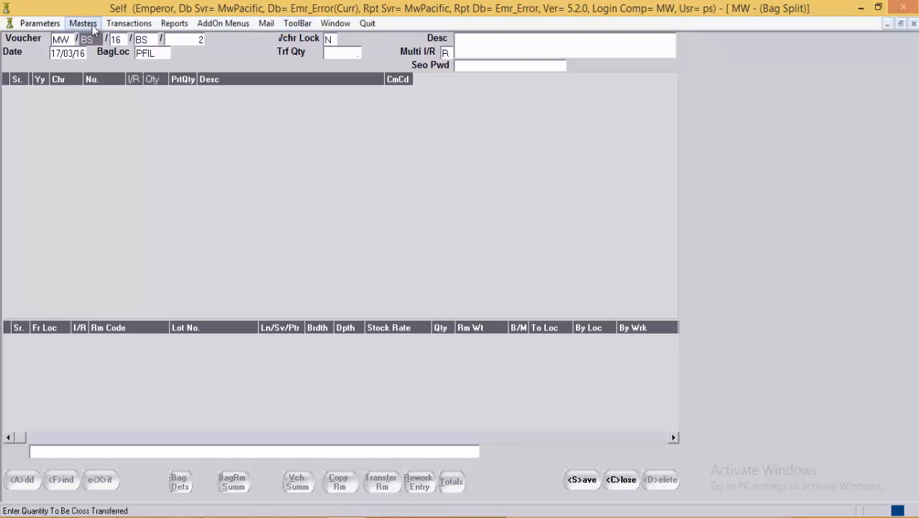
Step: Check order 22's bags 34–47 in Bag Master, including bag 47, then return to Bag Split
{"action": "left_click", "coordinate": [128, 24]}
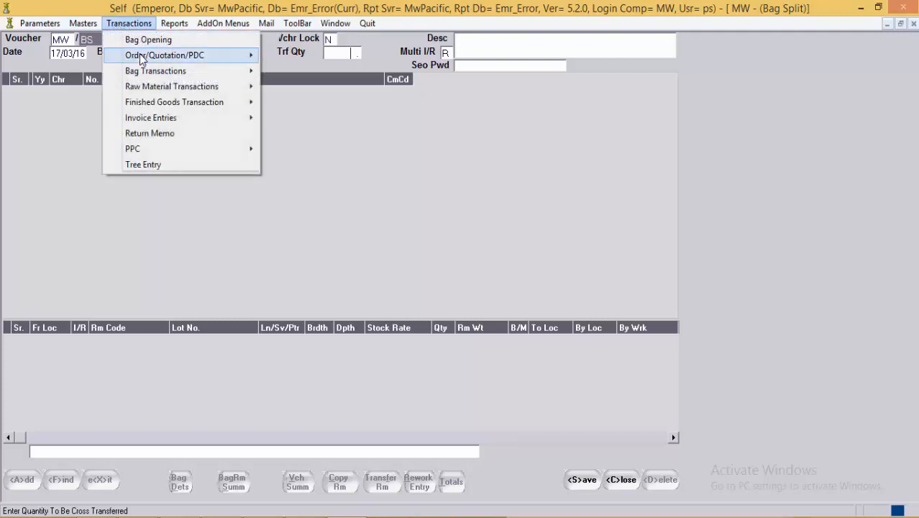
{"action": "mouse_move", "coordinate": [144, 62]}
{"action": "left_click", "coordinate": [148, 40]}
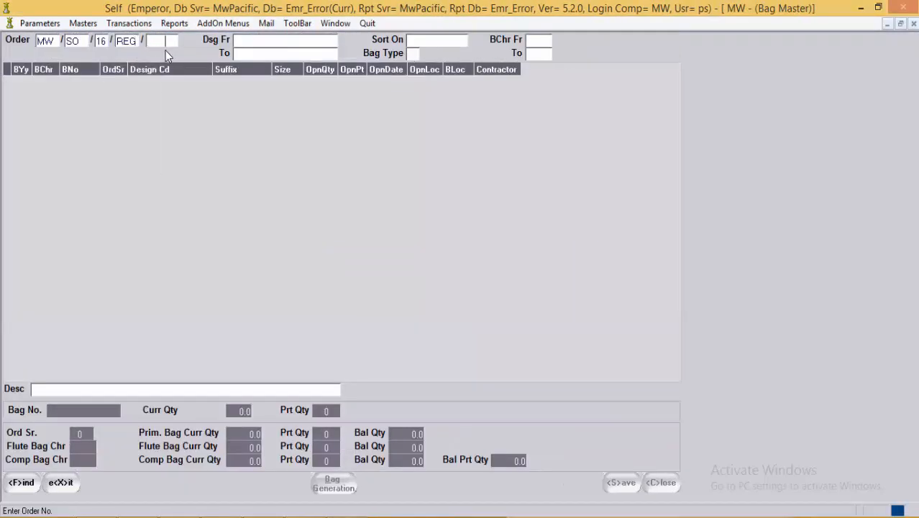
{"action": "key", "text": "F1"}
{"action": "key", "text": "Return"}
{"action": "key", "text": "Return"}
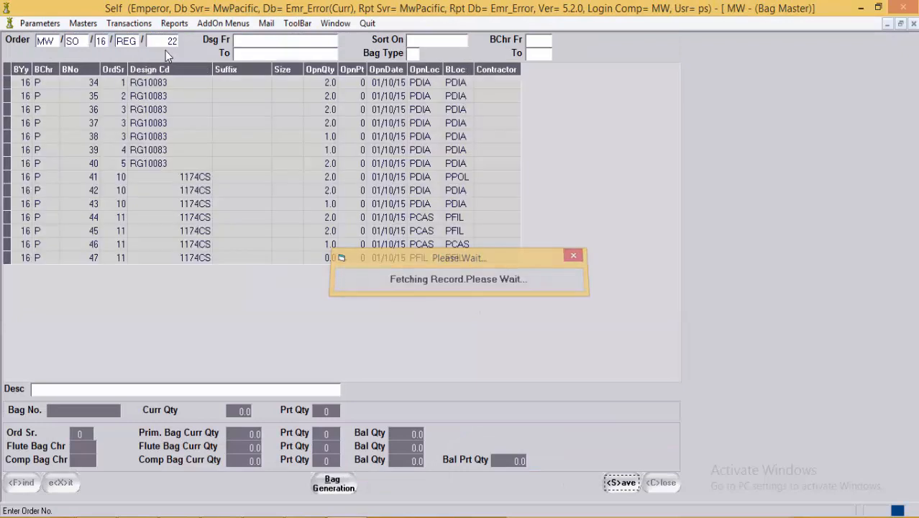
{"action": "left_click", "coordinate": [170, 260]}
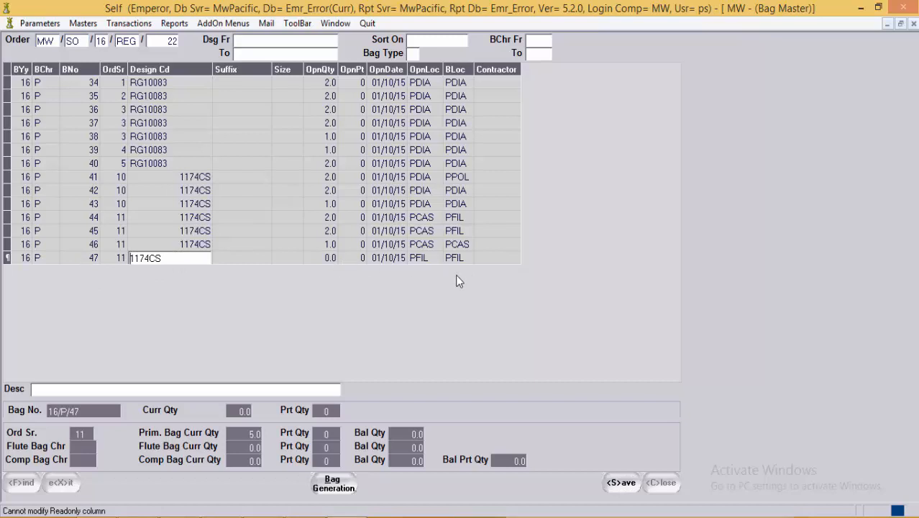
{"action": "left_click", "coordinate": [220, 259]}
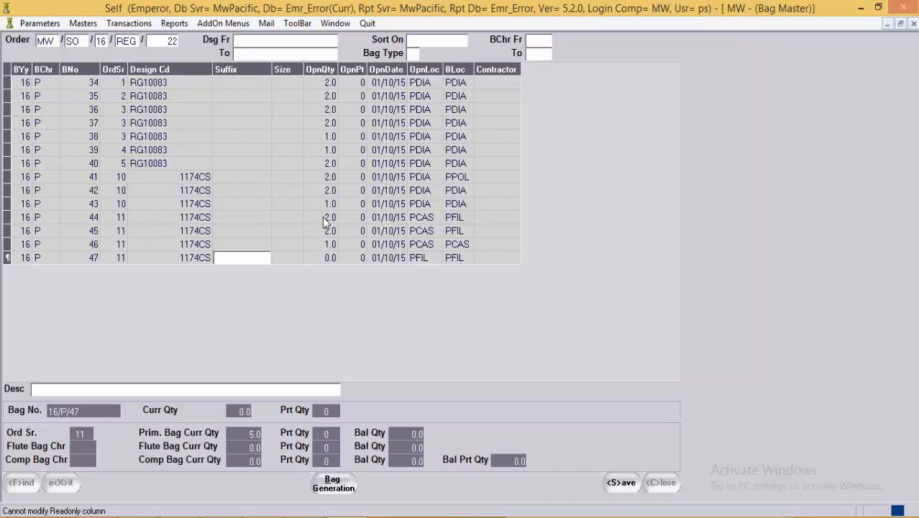
{"action": "left_click", "coordinate": [337, 23]}
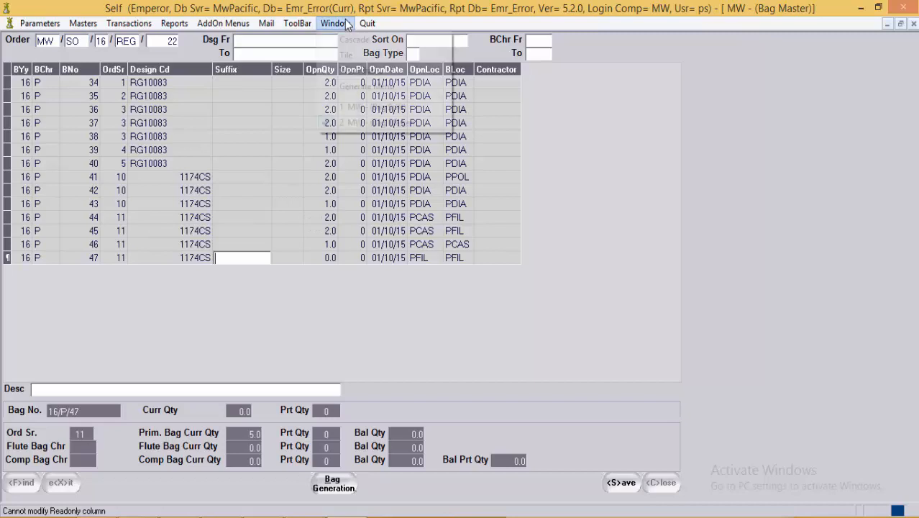
{"action": "left_click", "coordinate": [342, 108]}
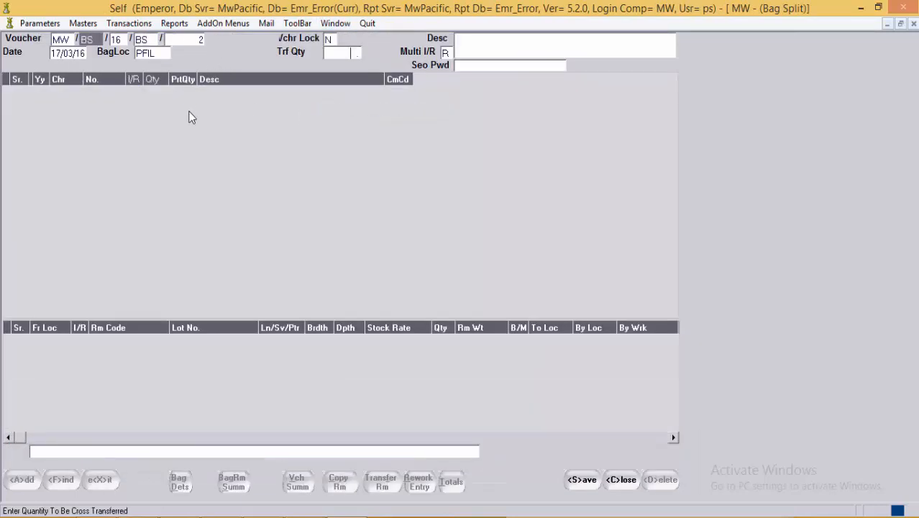
Step: Issue bag 16/P/44 with quantity 1 and copy its raw materials G14Y and RDWHSI1
{"action": "key", "text": "Return"}
{"action": "key", "text": "Return"}
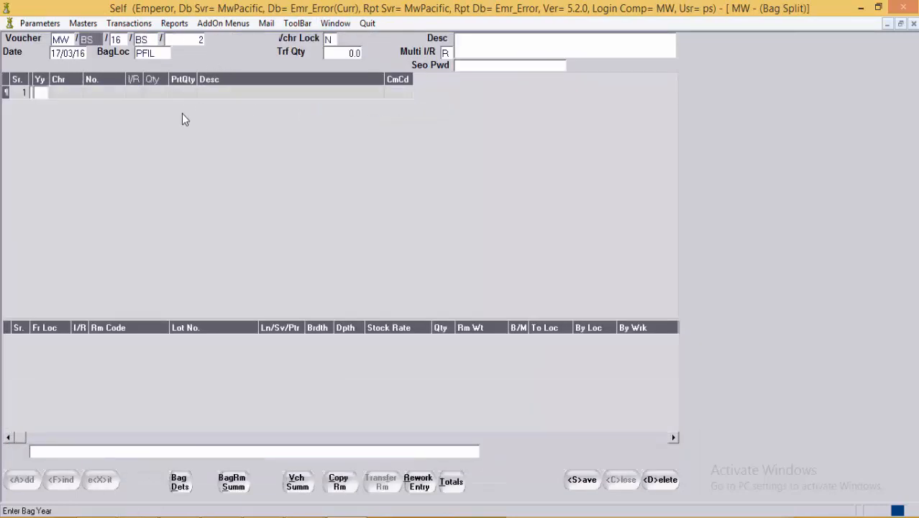
{"action": "type", "text": "16"}
{"action": "key", "text": "Return"}
{"action": "type", "text": "P"}
{"action": "key", "text": "Return"}
{"action": "type", "text": "44"}
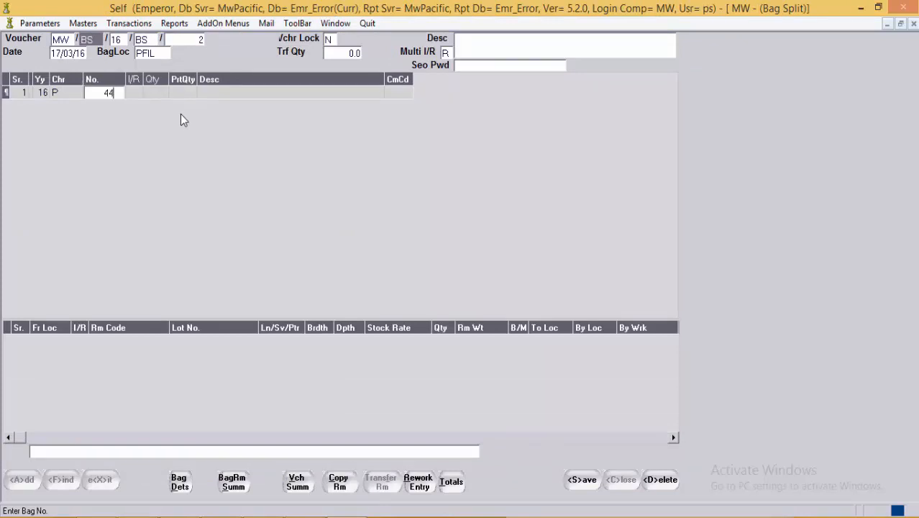
{"action": "key", "text": "Return"}
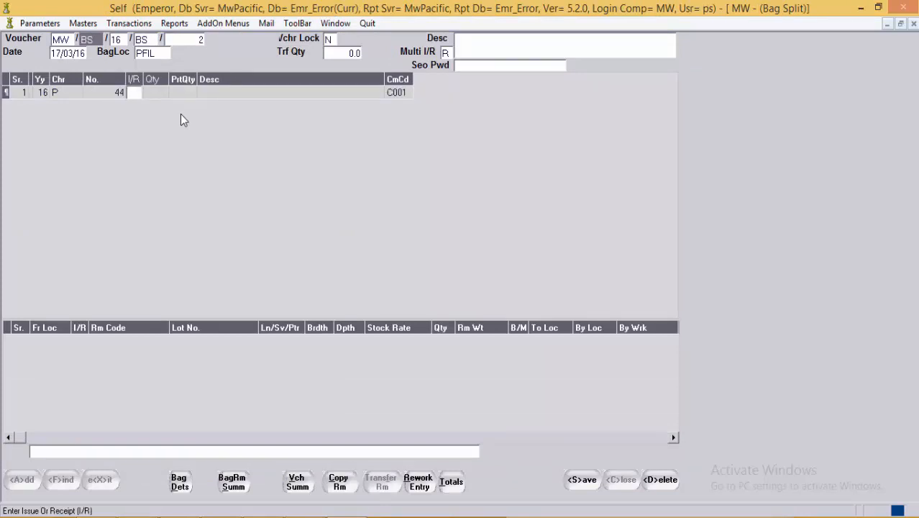
{"action": "type", "text": "I"}
{"action": "key", "text": "Return"}
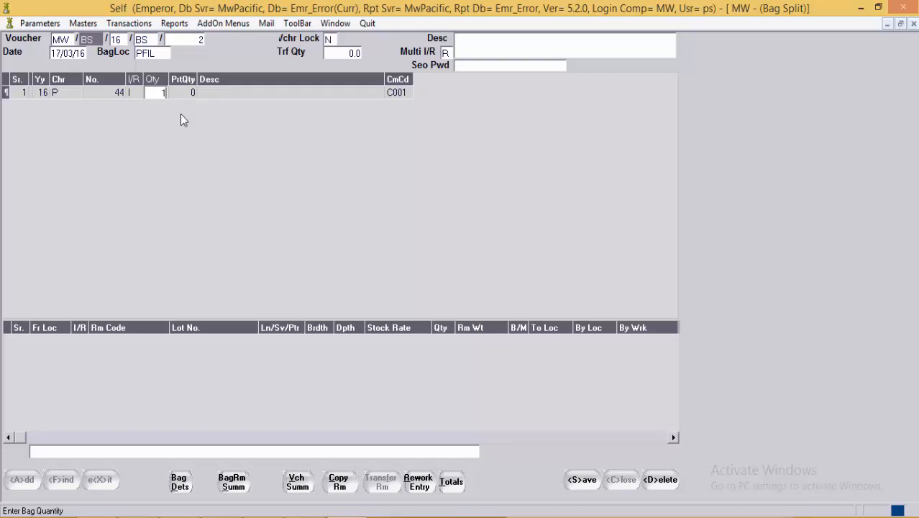
{"action": "type", "text": "1"}
{"action": "key", "text": "Return"}
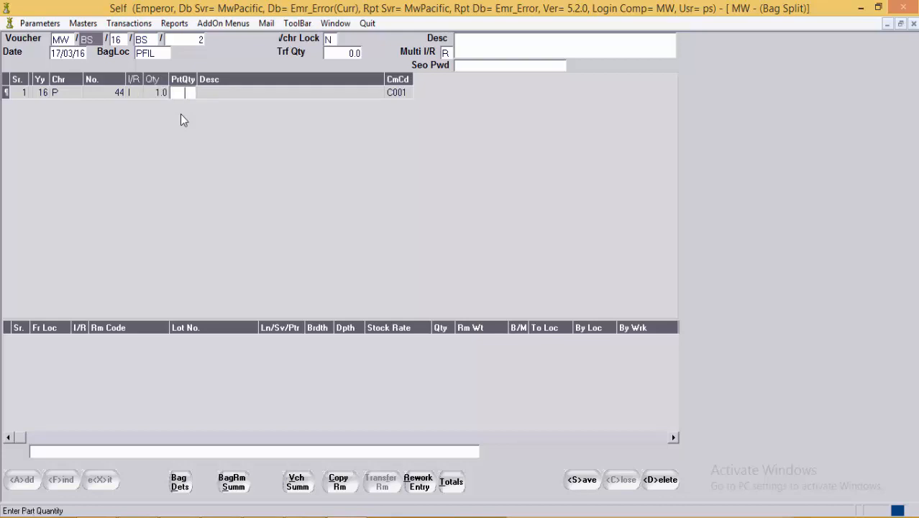
{"action": "left_click", "coordinate": [339, 483]}
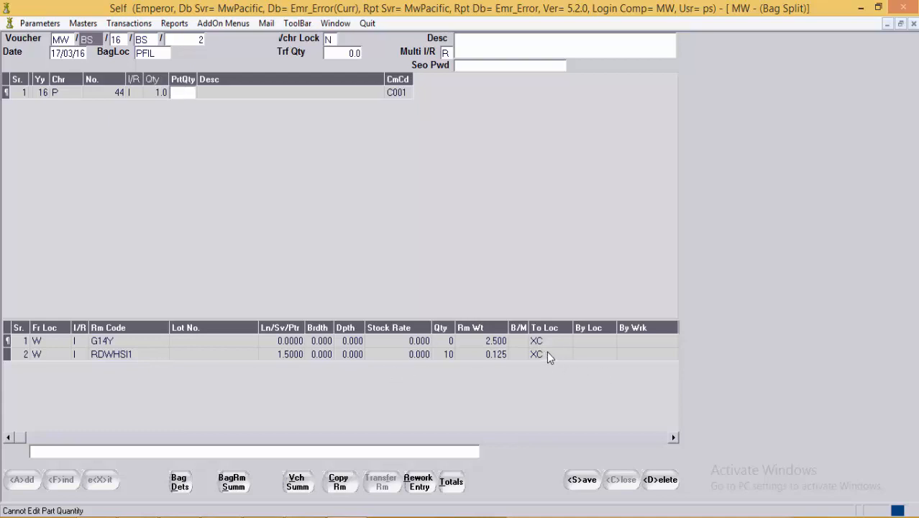
Step: Add row 2 receiving bag 16/P/47, quantity 1, and copy its raw materials
{"action": "key", "text": "Return"}
{"action": "key", "text": "Return"}
{"action": "key", "text": "Return"}
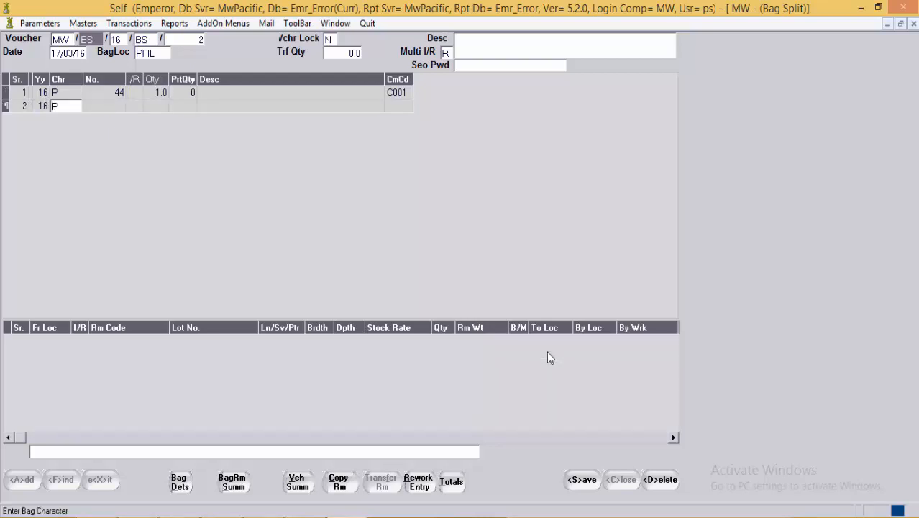
{"action": "key", "text": "Return"}
{"action": "type", "text": "47"}
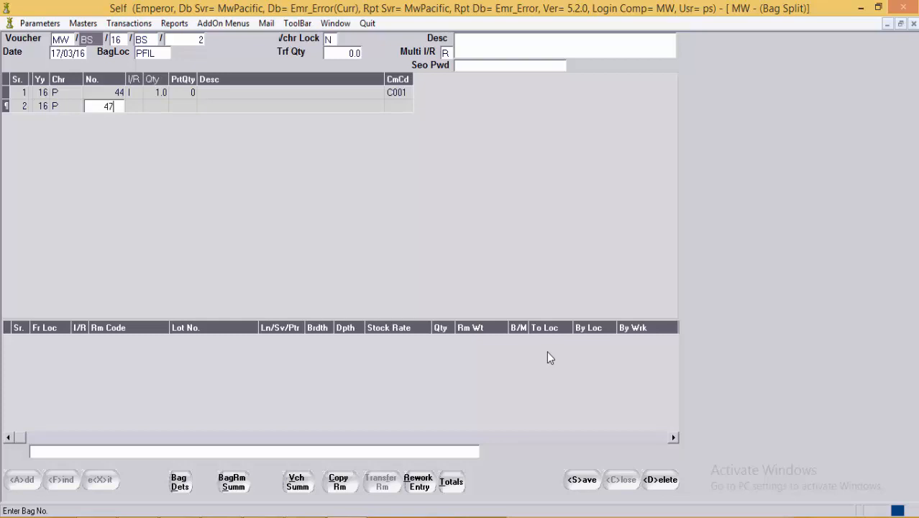
{"action": "key", "text": "Return"}
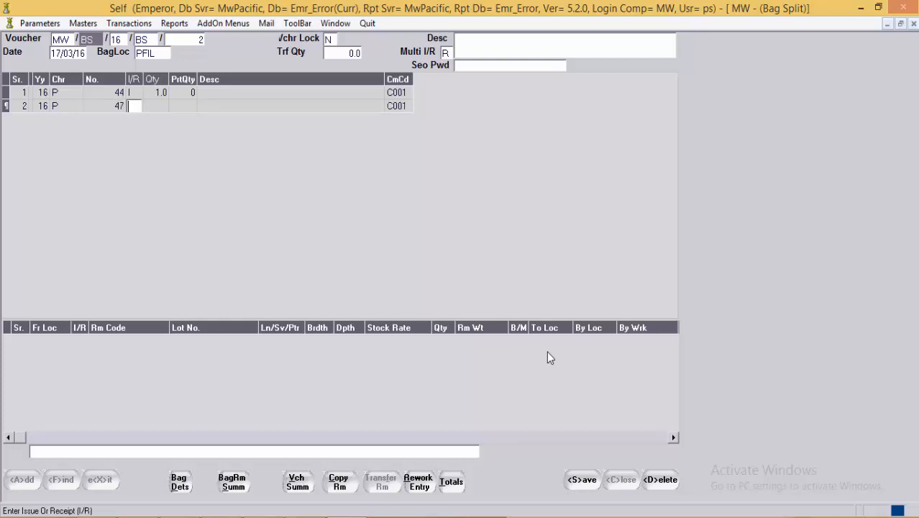
{"action": "type", "text": "R"}
{"action": "key", "text": "Return"}
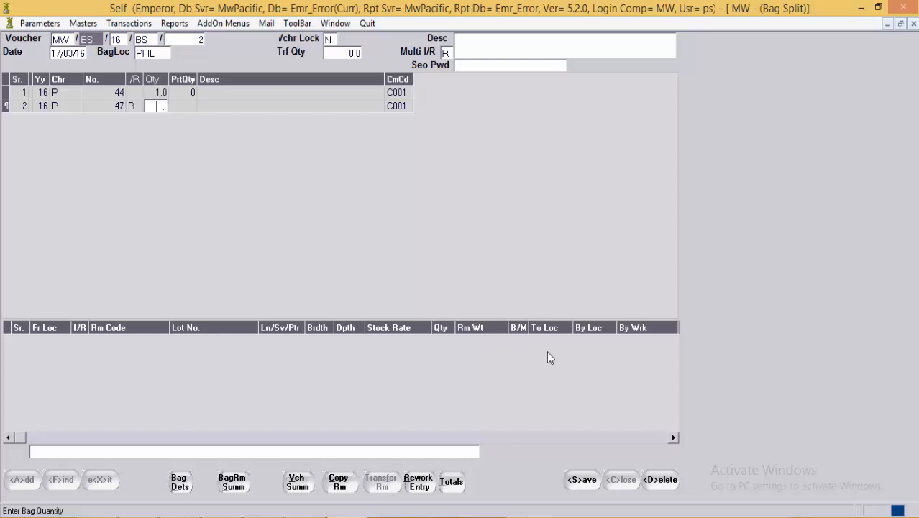
{"action": "type", "text": "1"}
{"action": "key", "text": "Return"}
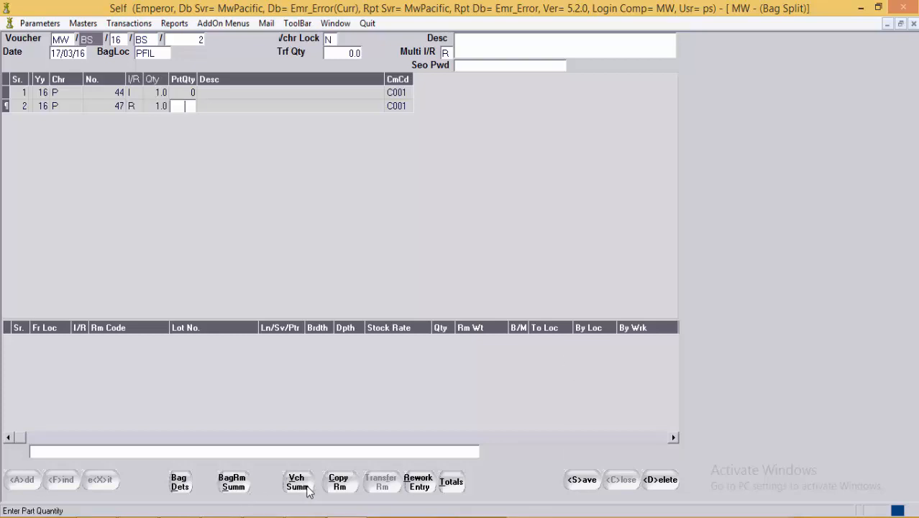
{"action": "left_click", "coordinate": [335, 487]}
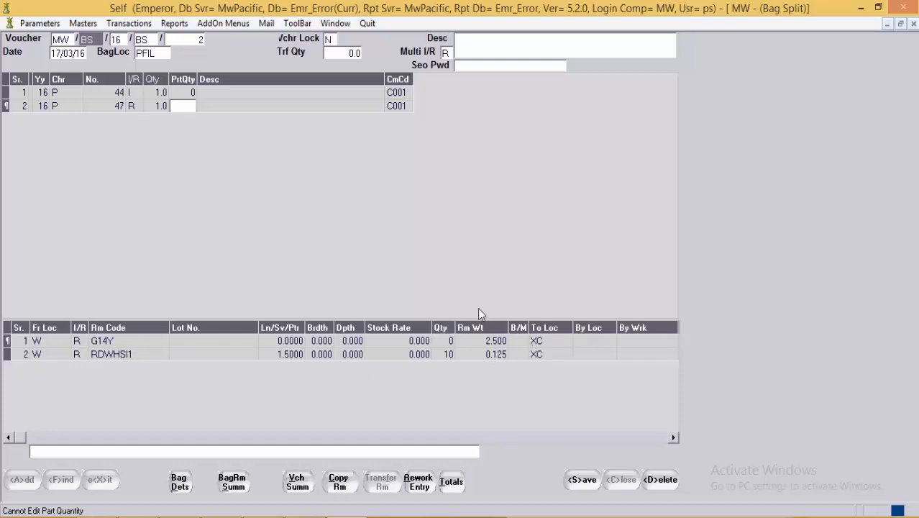
{"action": "key", "text": "Up"}
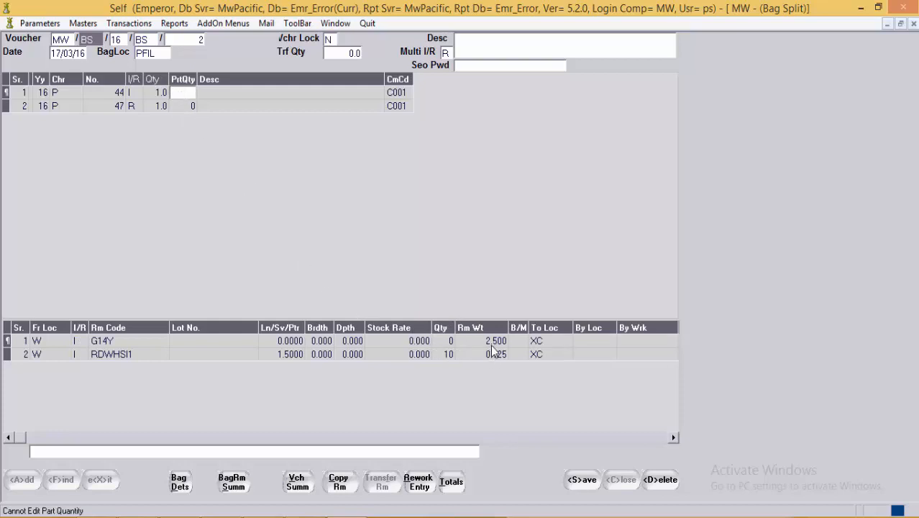
{"action": "left_click", "coordinate": [211, 110]}
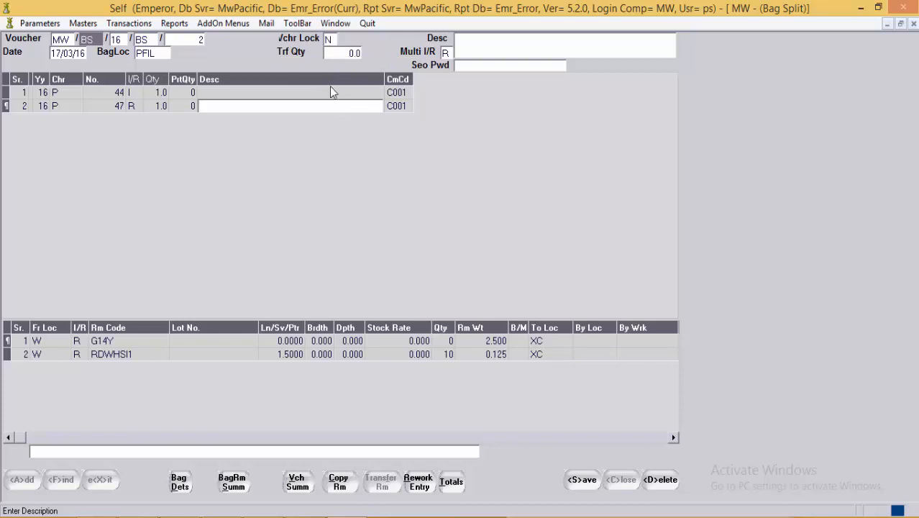
Step: Delete the bag 47 and bag 44 rows along with their raw-material lines
{"action": "left_click", "coordinate": [263, 355]}
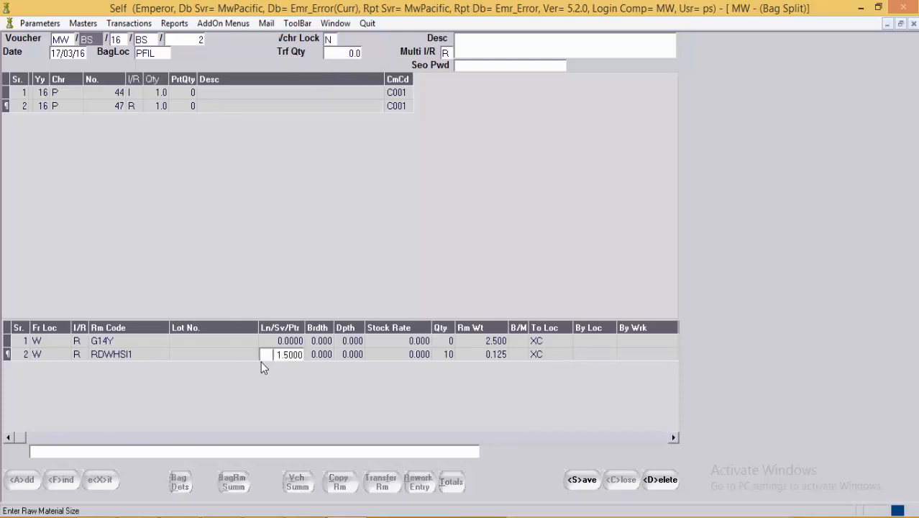
{"action": "key", "text": "Delete"}
{"action": "key", "text": "Delete"}
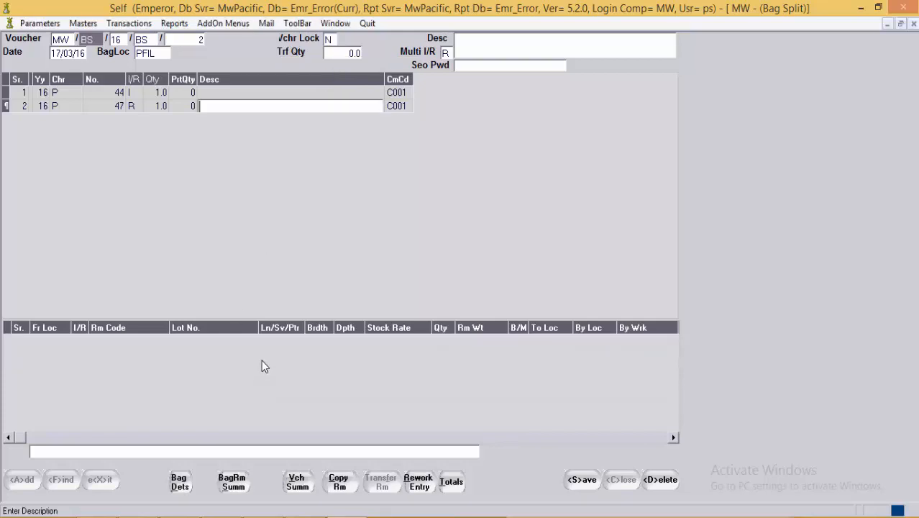
{"action": "key", "text": "Delete"}
{"action": "left_click", "coordinate": [261, 358]}
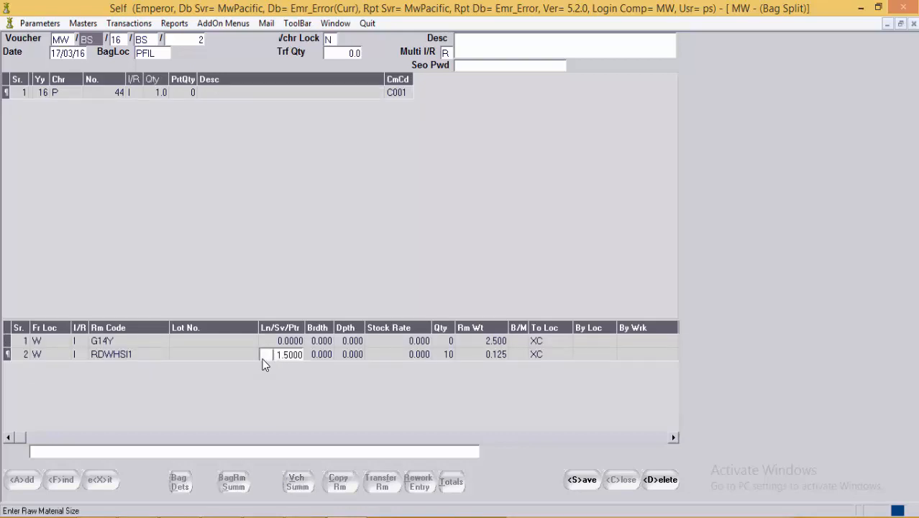
{"action": "key", "text": "Delete"}
{"action": "key", "text": "Delete"}
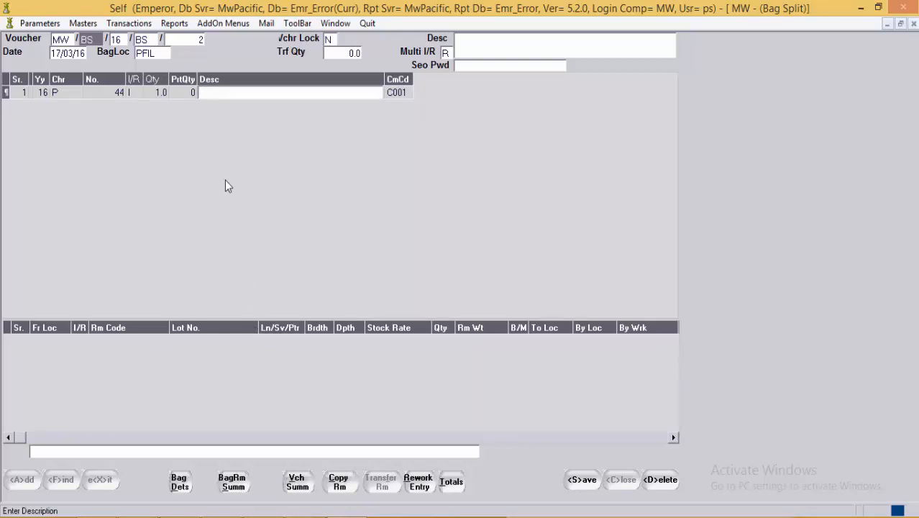
{"action": "key", "text": "Delete"}
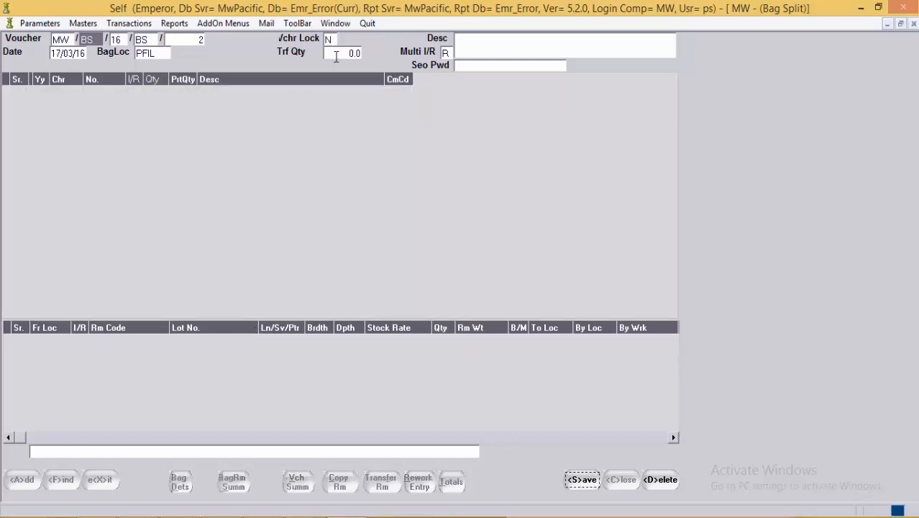
Step: Set the transfer quantity to 2 and enter bag P 44 as the issue line
{"action": "left_click", "coordinate": [339, 55]}
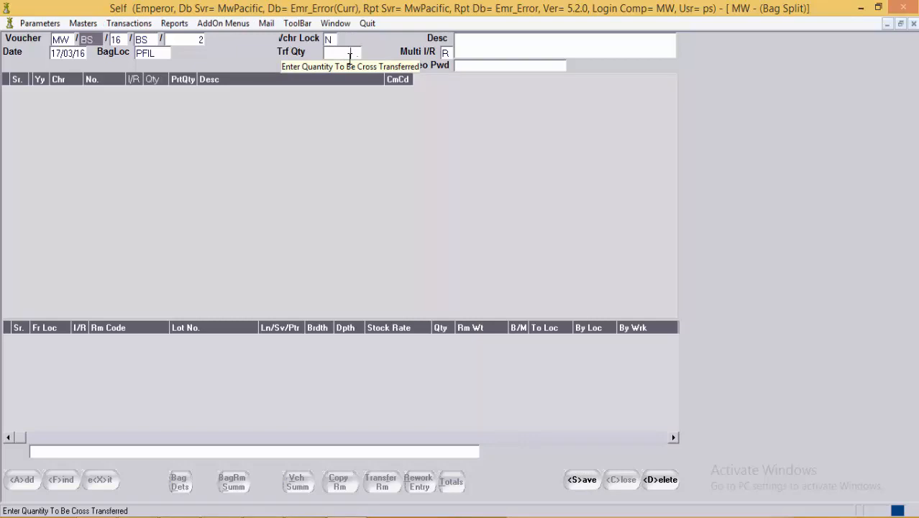
{"action": "type", "text": "2."}
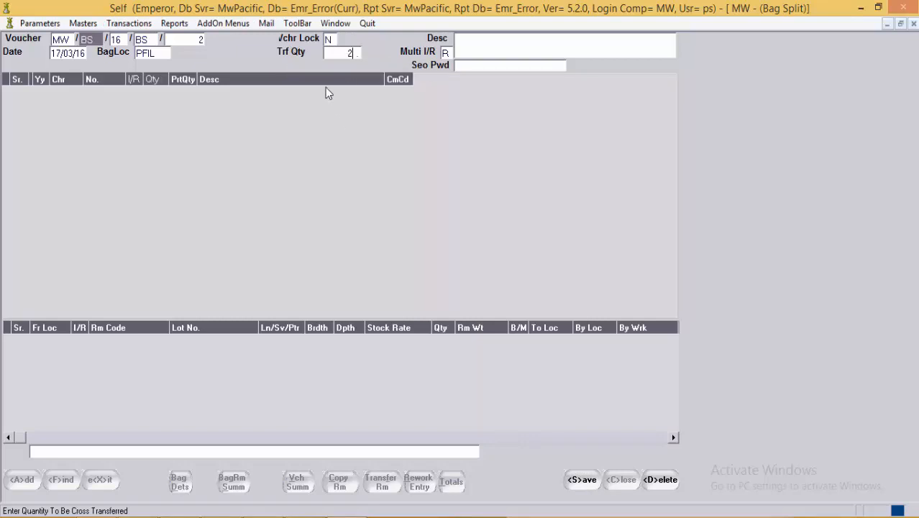
{"action": "key", "text": "Return"}
{"action": "key", "text": "Return"}
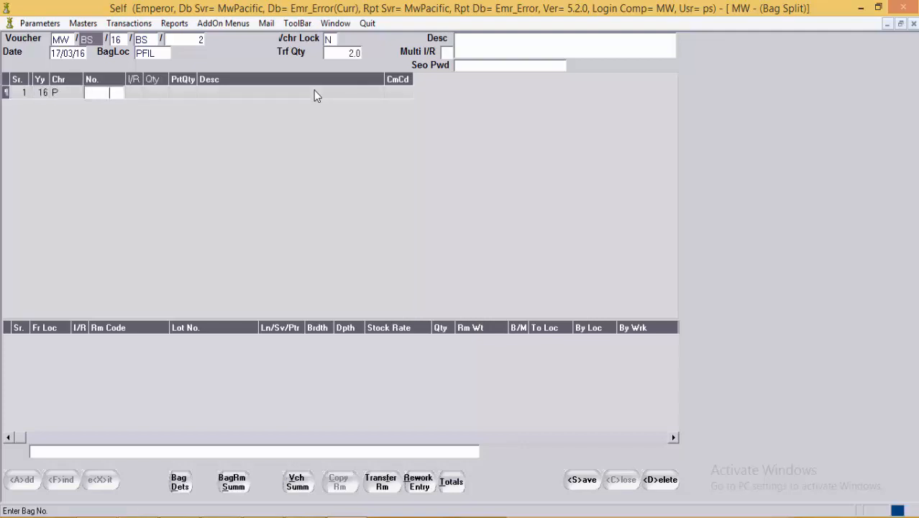
{"action": "type", "text": "44"}
{"action": "key", "text": "Return"}
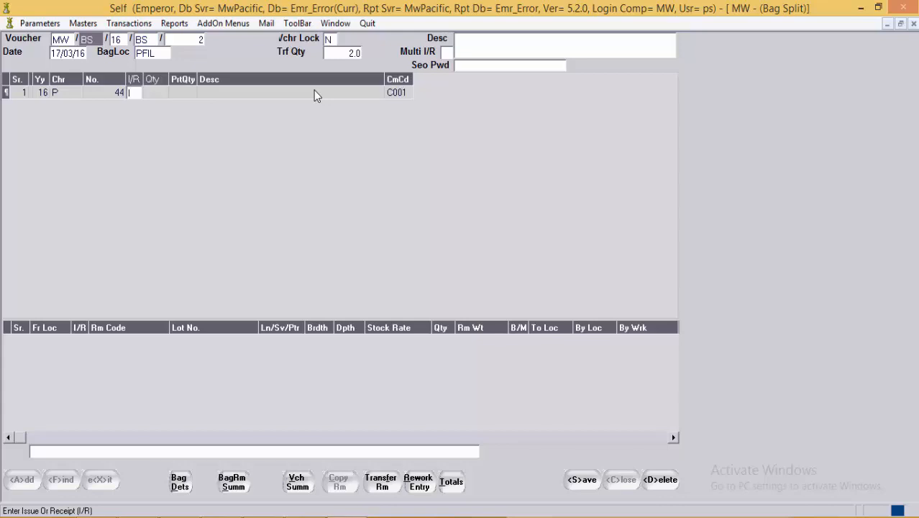
{"action": "type", "text": "I"}
{"action": "key", "text": "Return"}
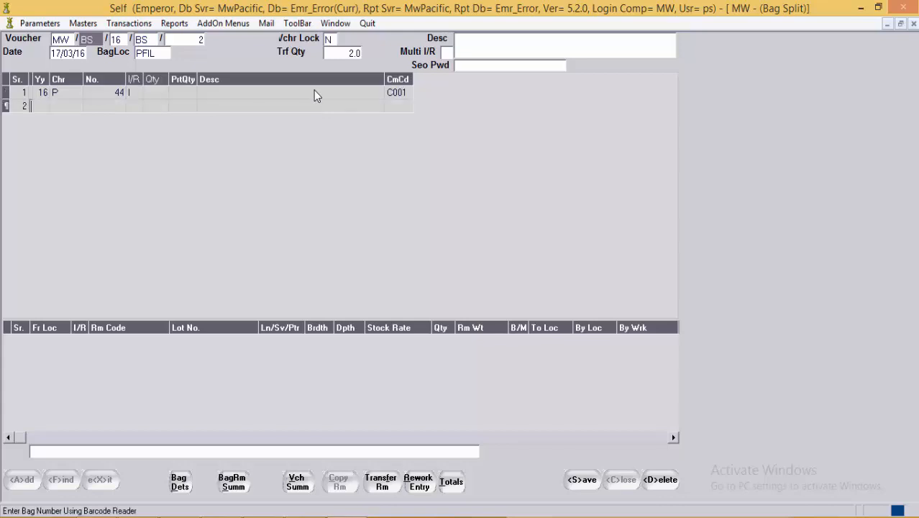
Step: Add bag P 45 as the receipt line on row 2
{"action": "type", "text": "P"}
{"action": "key", "text": "Return"}
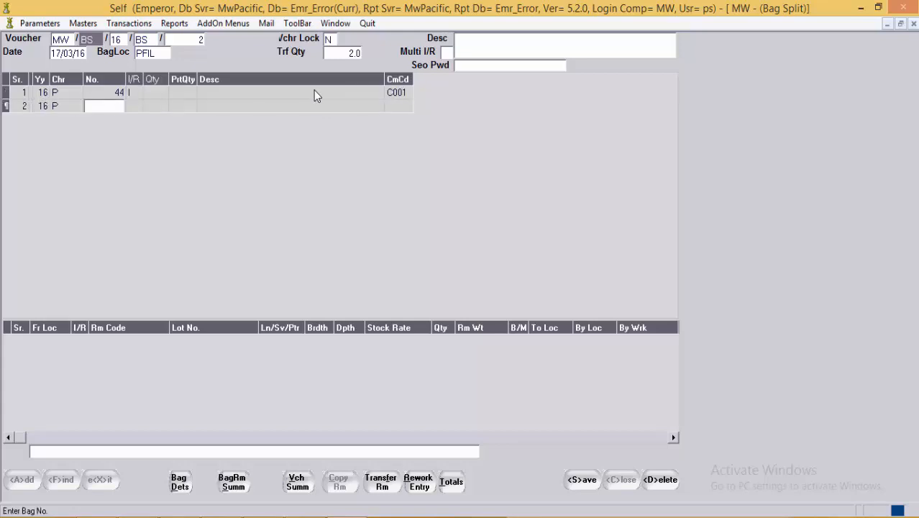
{"action": "type", "text": "45"}
{"action": "key", "text": "Return"}
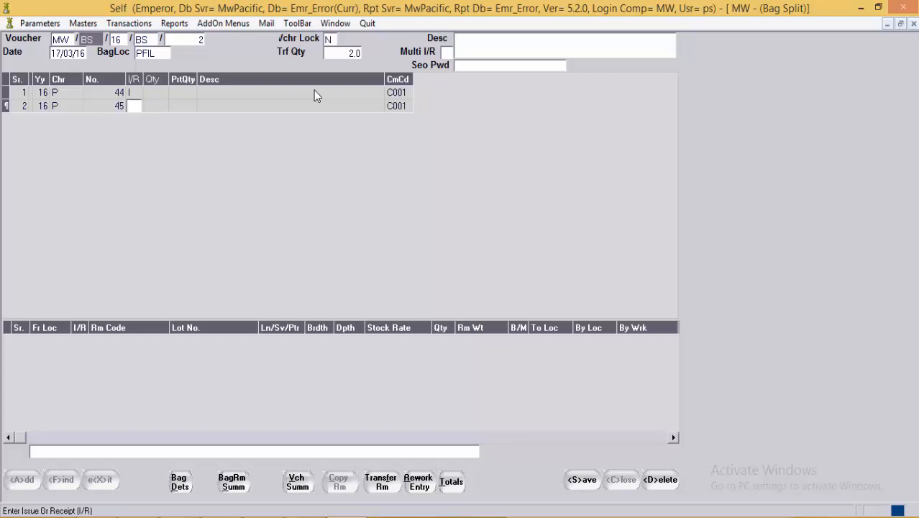
{"action": "type", "text": "R"}
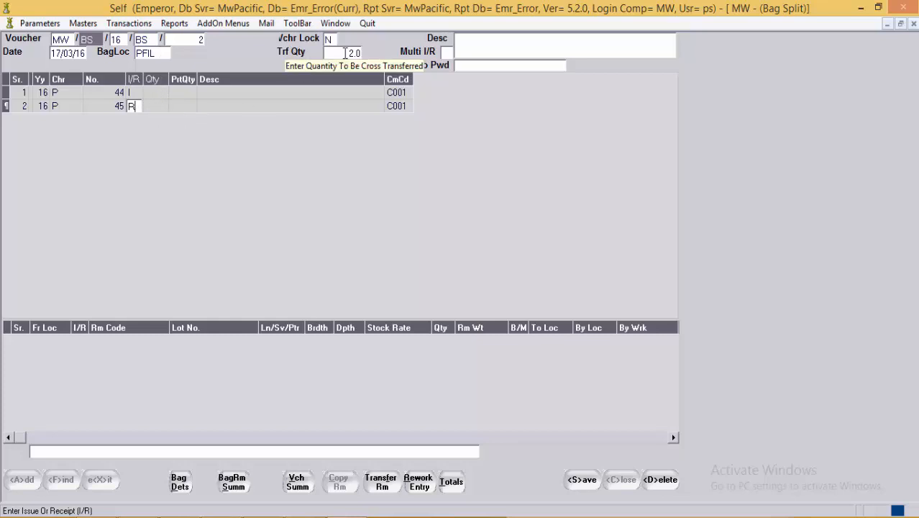
{"action": "key", "text": "Return"}
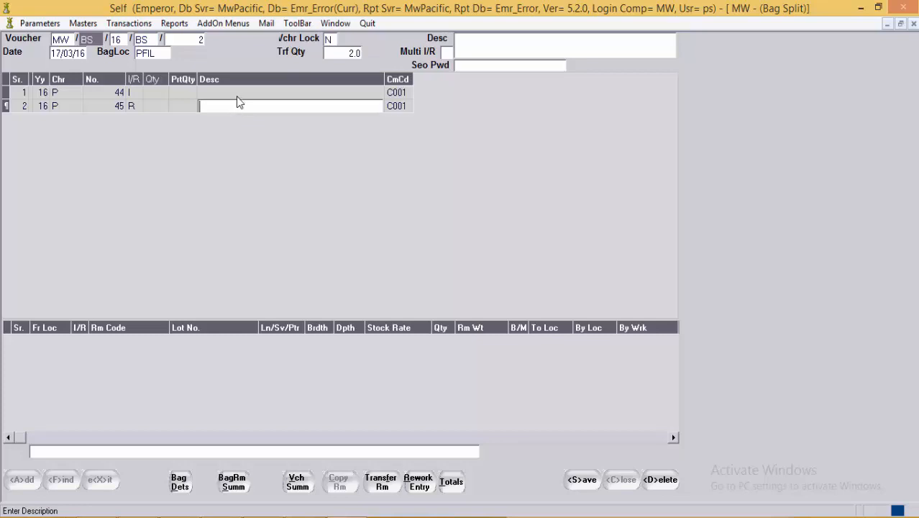
{"action": "left_click", "coordinate": [212, 93]}
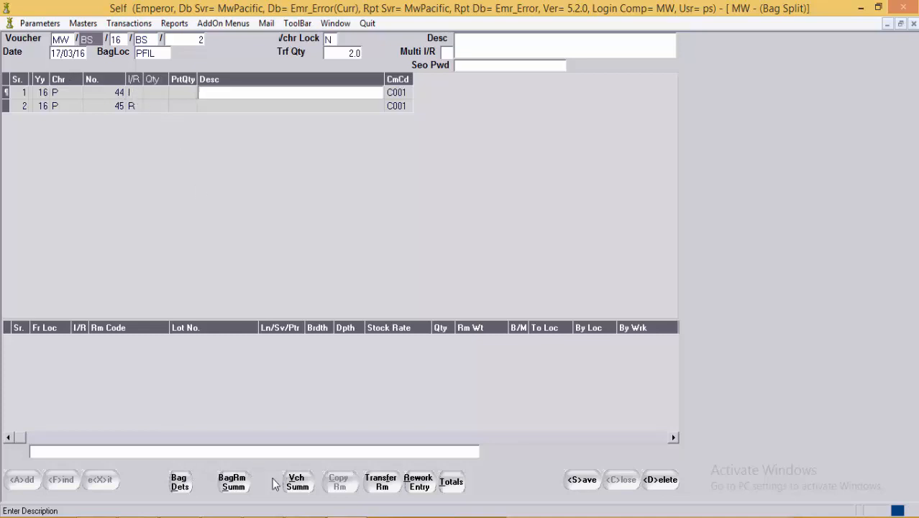
{"action": "left_click", "coordinate": [177, 484]}
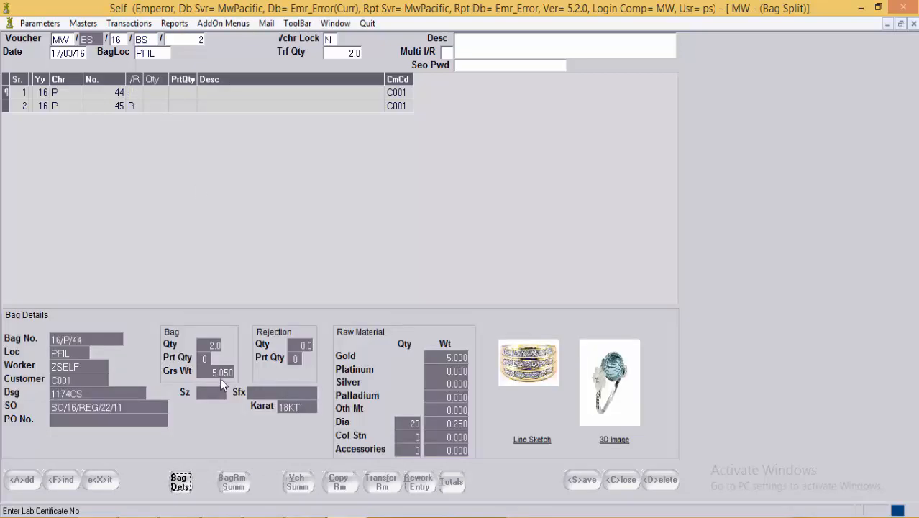
{"action": "left_click", "coordinate": [183, 482]}
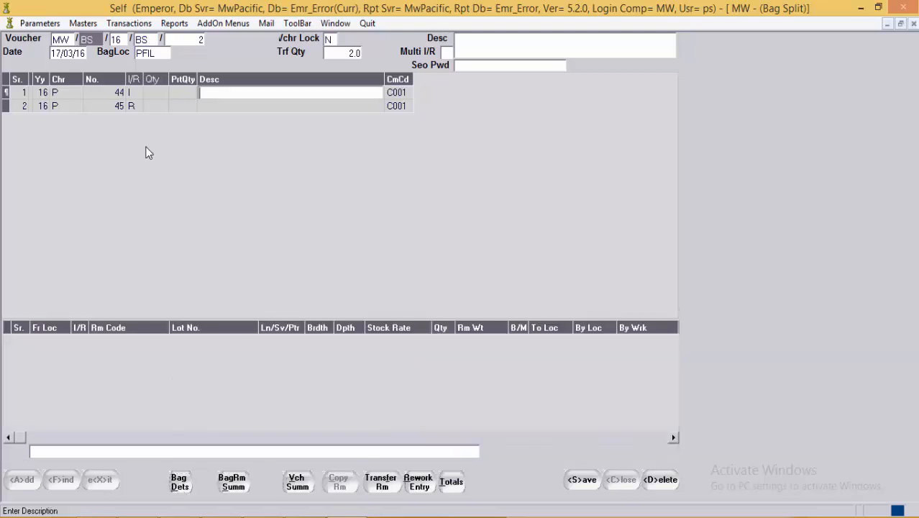
{"action": "left_click", "coordinate": [151, 106]}
{"action": "left_click", "coordinate": [184, 487]}
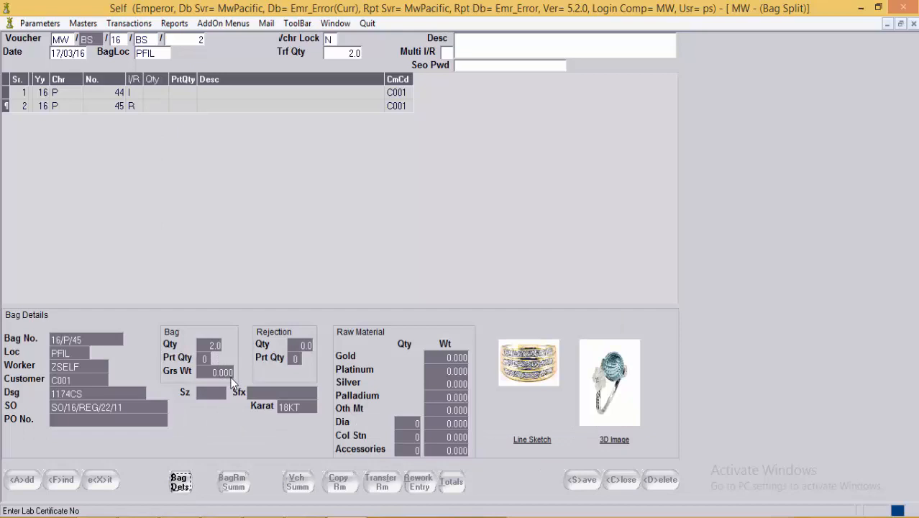
{"action": "left_click", "coordinate": [180, 484]}
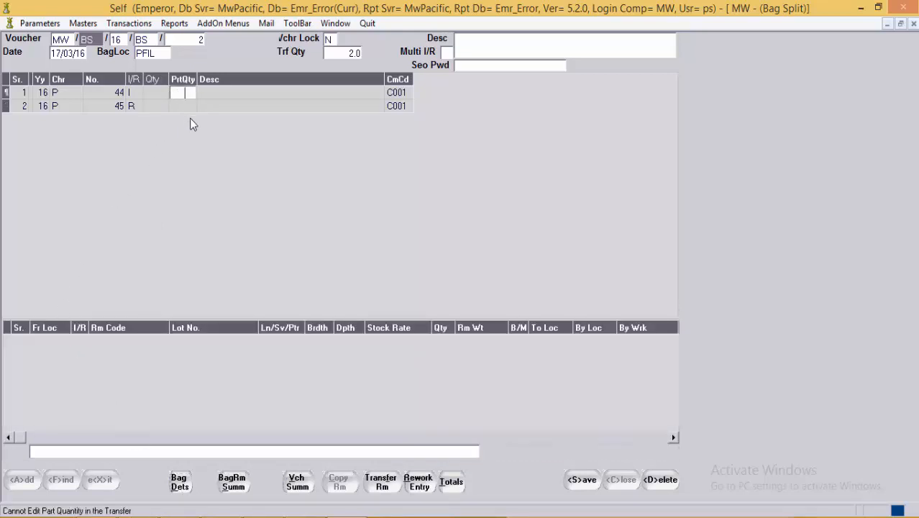
{"action": "key", "text": "Down"}
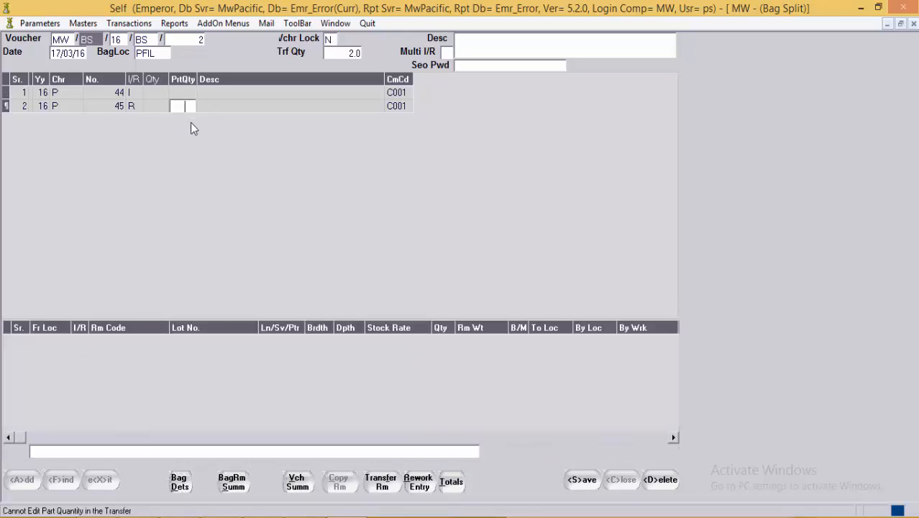
Step: Transfer bag 44's raw materials across to bag 45
{"action": "left_click", "coordinate": [385, 486]}
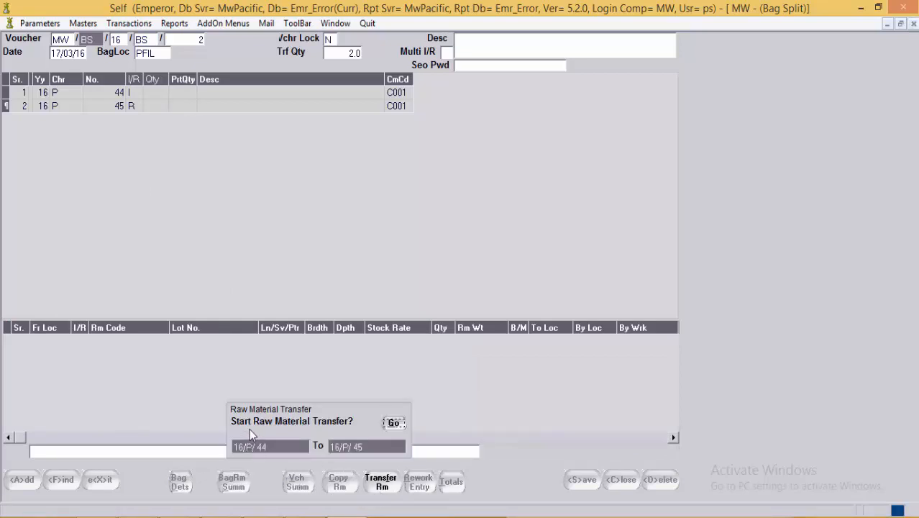
{"action": "left_click", "coordinate": [395, 423]}
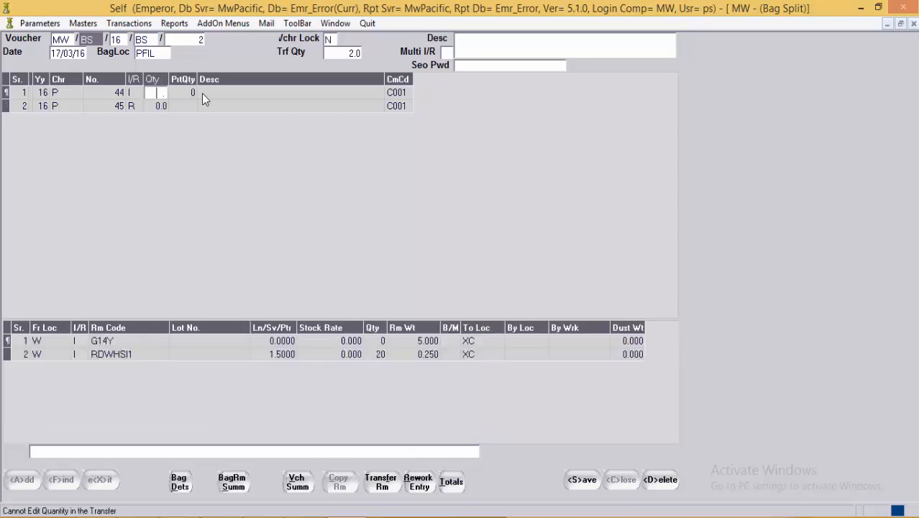
{"action": "left_click", "coordinate": [202, 94]}
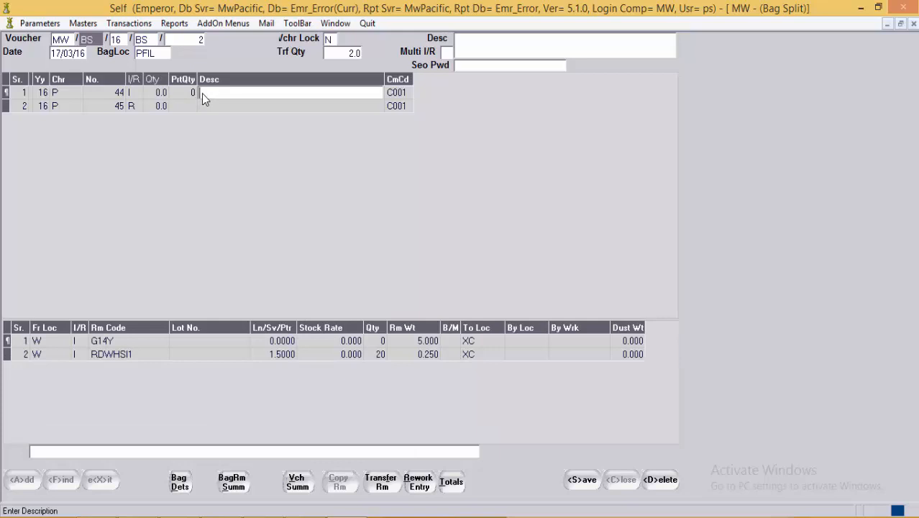
{"action": "left_click", "coordinate": [109, 98]}
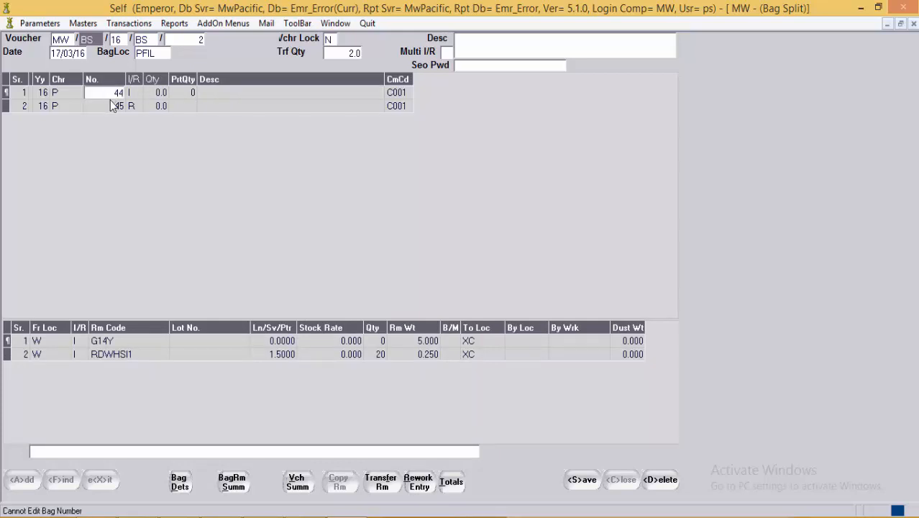
Step: Review G14Y gold 5.000 and RDWHSI1 diamonds at location XC for both bags
{"action": "left_click", "coordinate": [122, 341]}
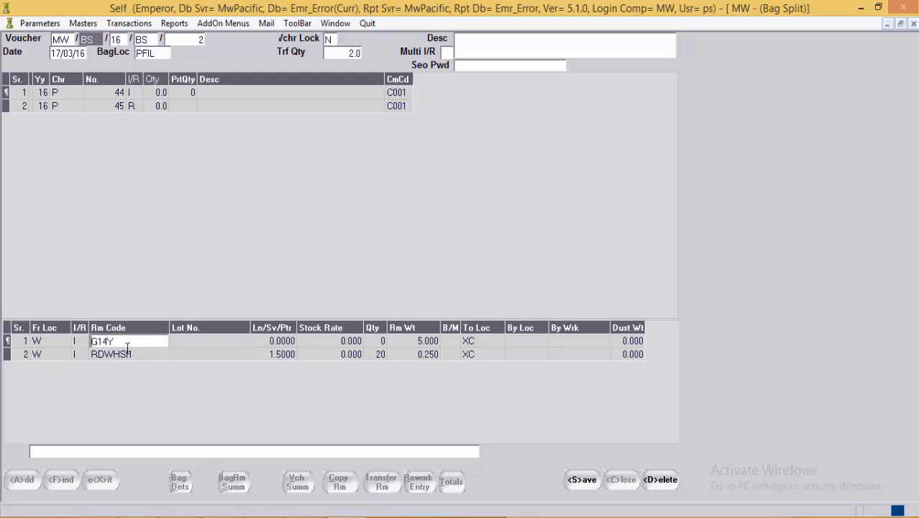
{"action": "left_click", "coordinate": [134, 357]}
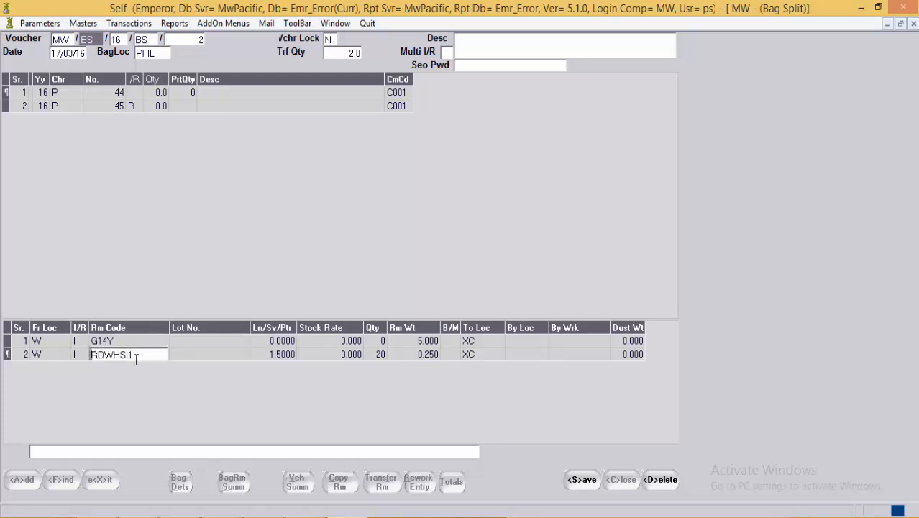
{"action": "left_click", "coordinate": [489, 358]}
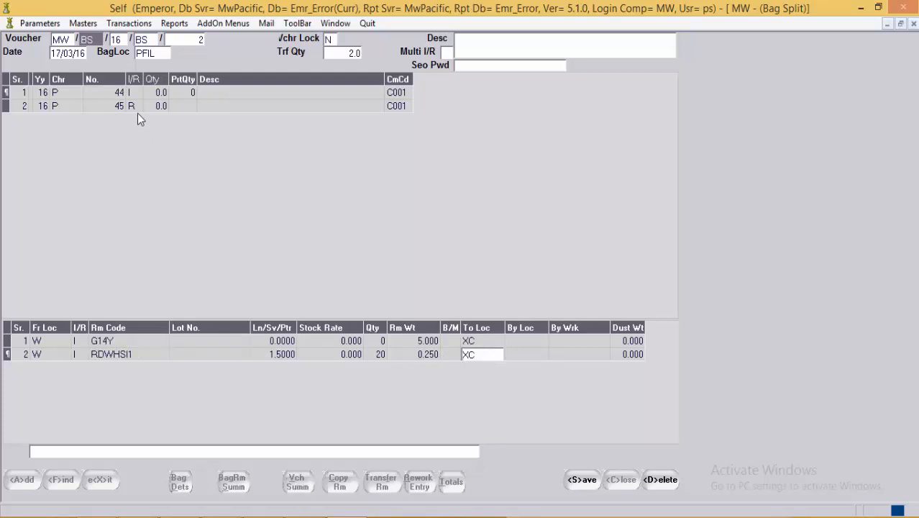
{"action": "left_click", "coordinate": [119, 106]}
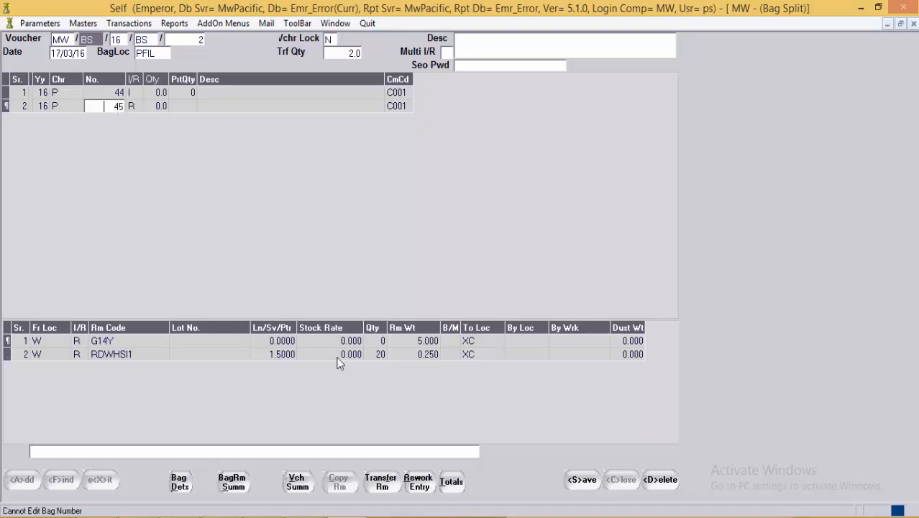
{"action": "left_click", "coordinate": [410, 342]}
{"action": "left_click", "coordinate": [184, 93]}
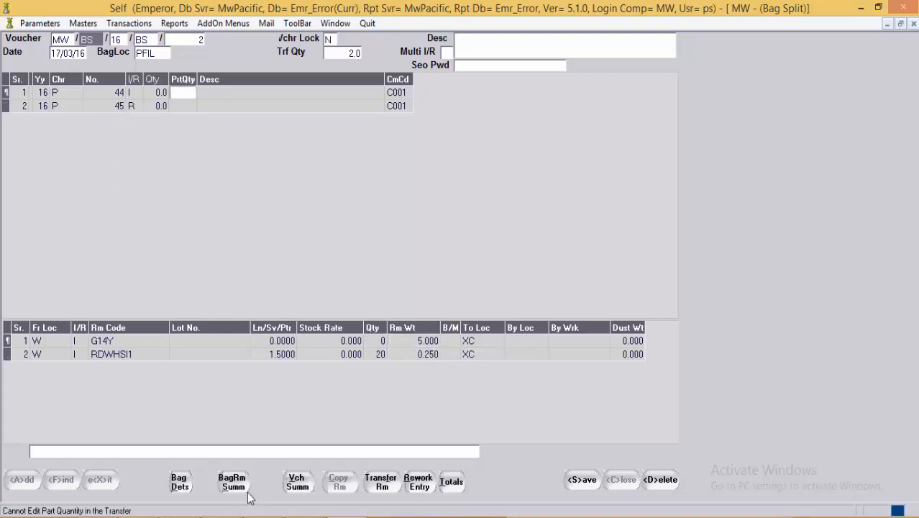
{"action": "left_click", "coordinate": [184, 486]}
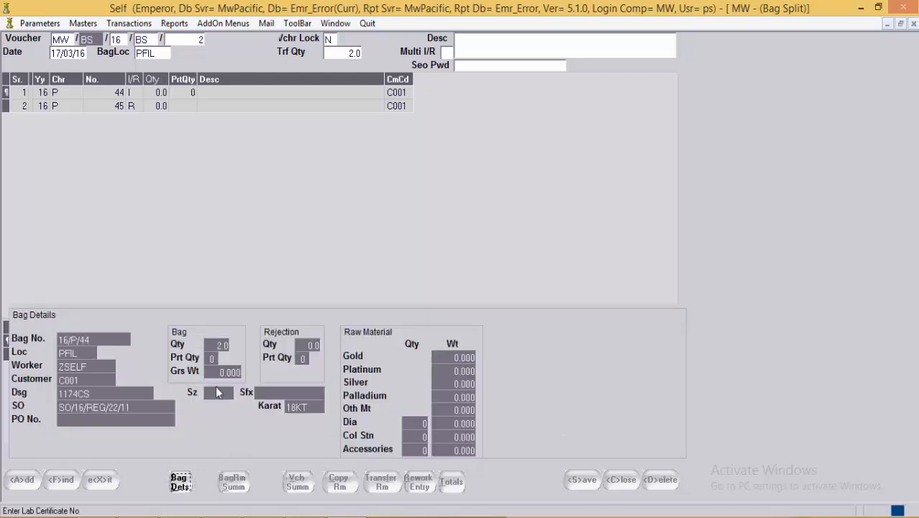
{"action": "left_click", "coordinate": [184, 486]}
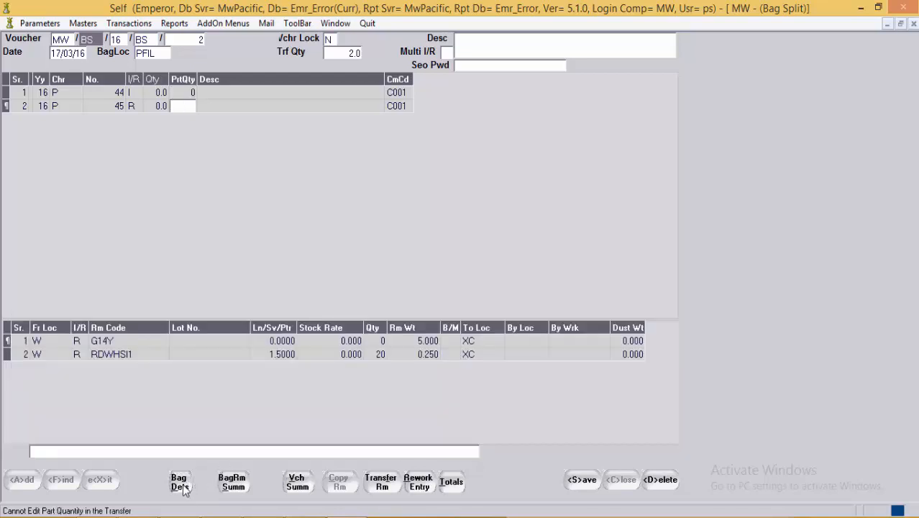
{"action": "left_click", "coordinate": [184, 486]}
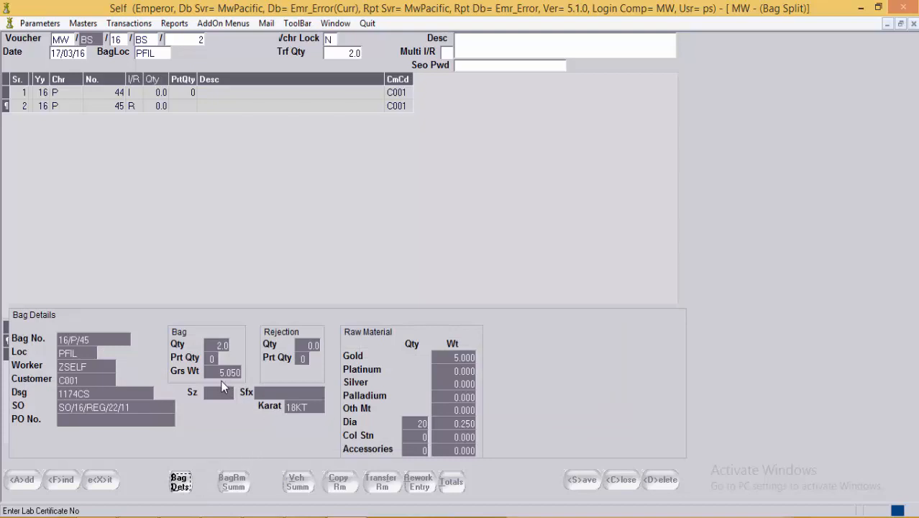
{"action": "left_click", "coordinate": [180, 486]}
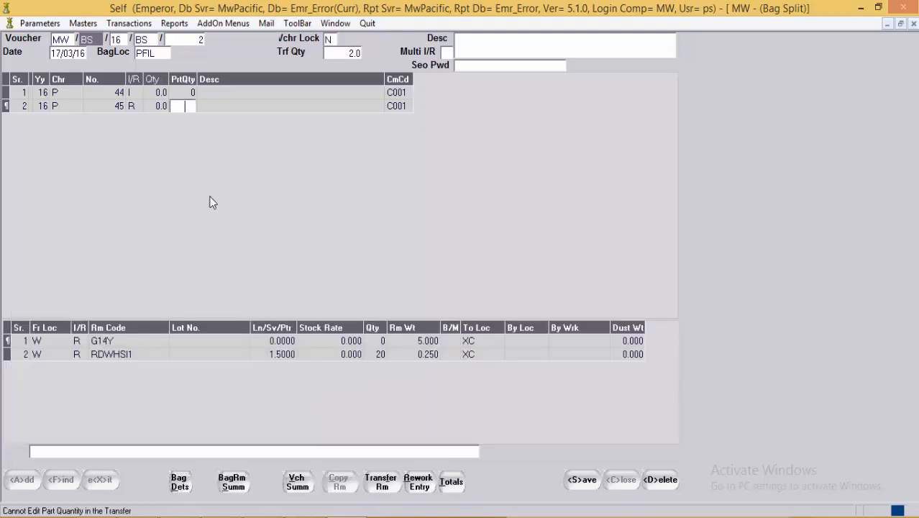
{"action": "left_click", "coordinate": [247, 105]}
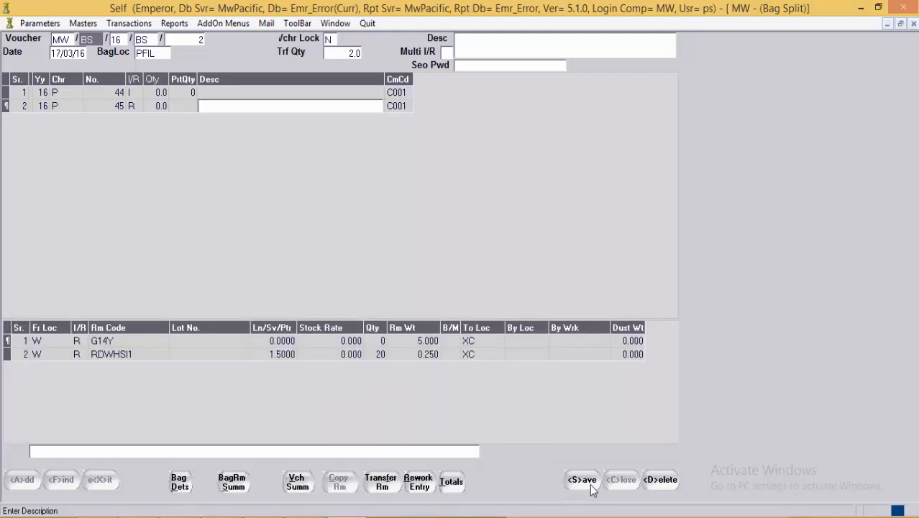
Step: Review the voucher summary totals, check the Ln/Sv/Ptr cells, and save Bag Split BS 2
{"action": "left_click", "coordinate": [303, 489]}
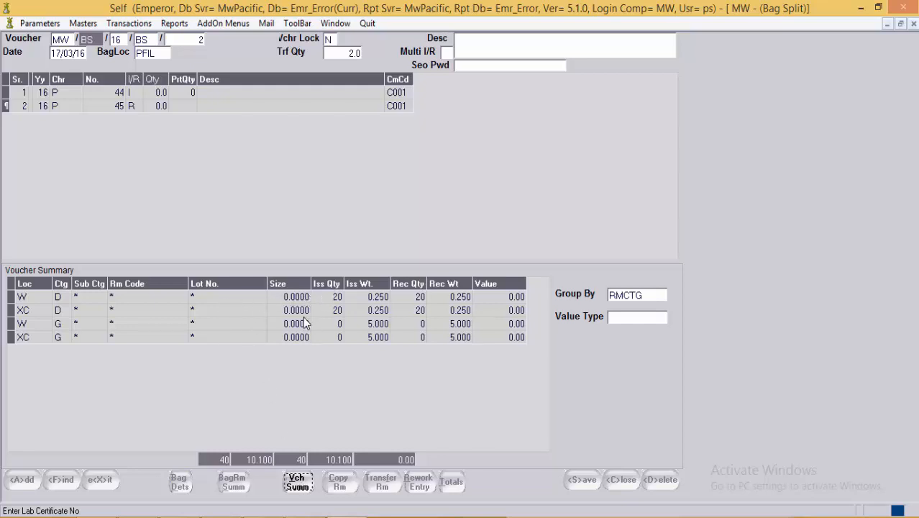
{"action": "left_click", "coordinate": [299, 485]}
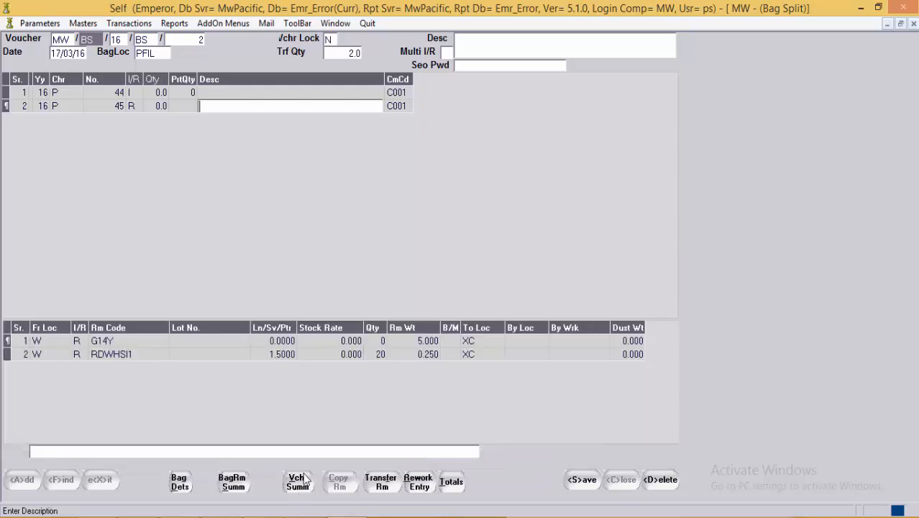
{"action": "left_click", "coordinate": [279, 352]}
{"action": "left_click", "coordinate": [279, 342]}
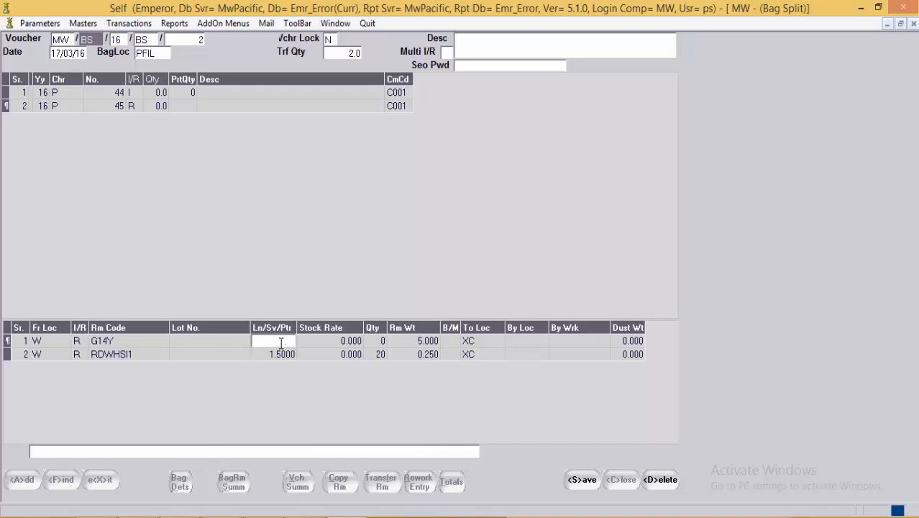
{"action": "left_click", "coordinate": [580, 479]}
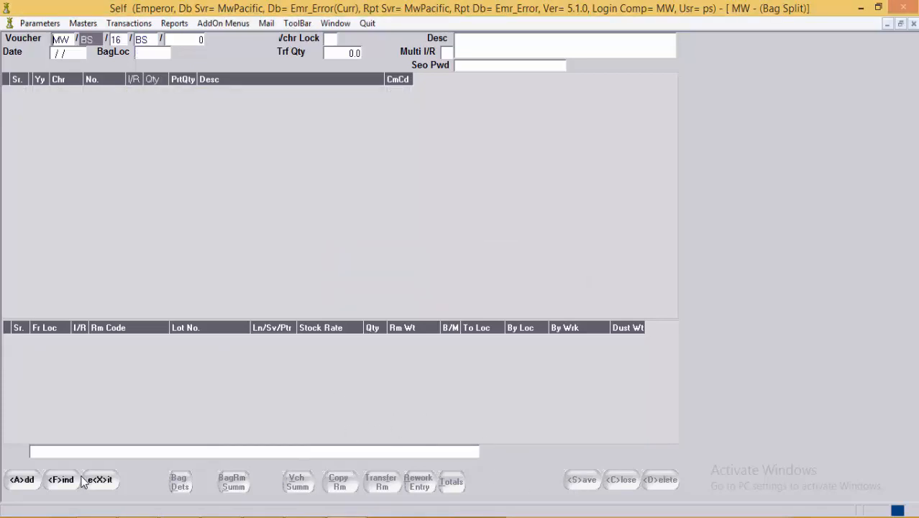
Step: Close the Bag Split form and start a new Rejection voucher with type REJ
{"action": "left_click", "coordinate": [101, 480]}
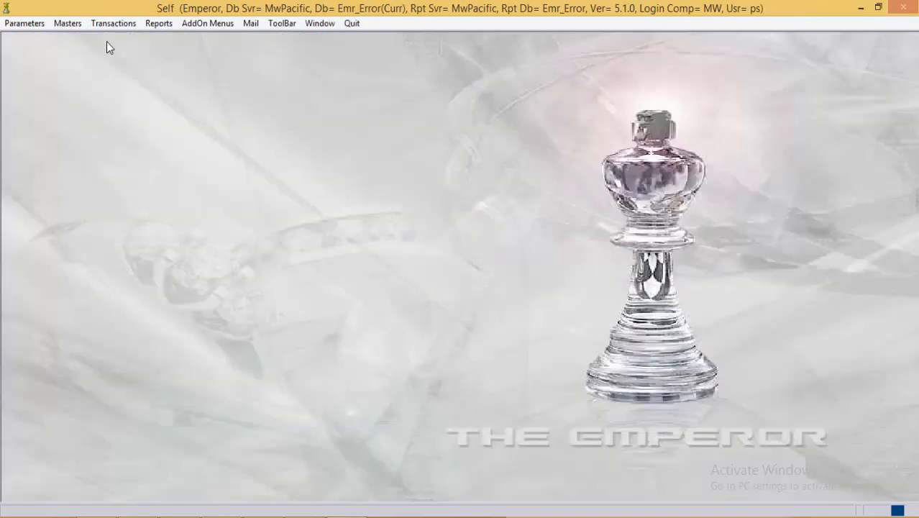
{"action": "left_click", "coordinate": [113, 23]}
{"action": "mouse_move", "coordinate": [160, 73]}
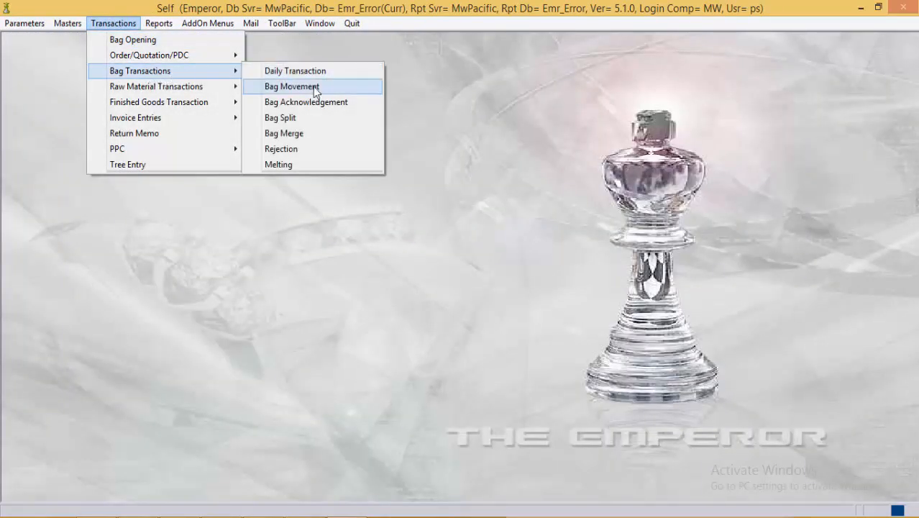
{"action": "left_click", "coordinate": [328, 158]}
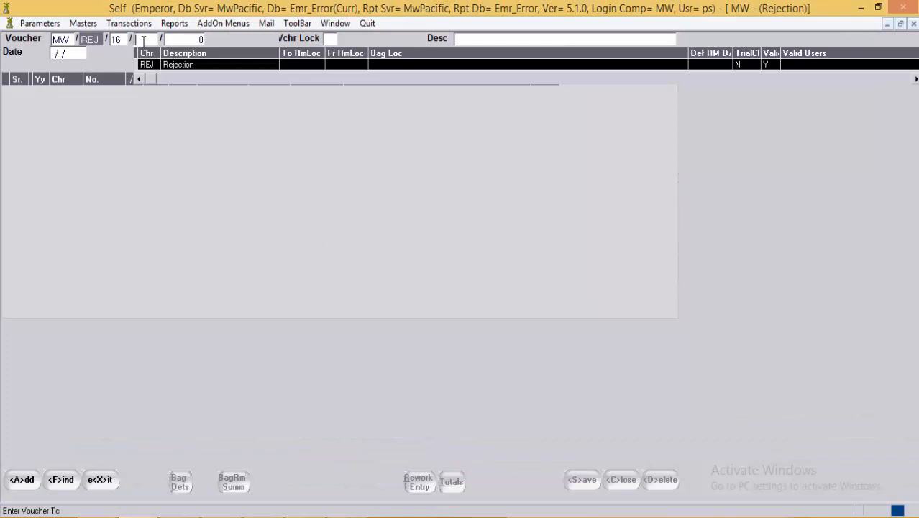
{"action": "key", "text": "Return"}
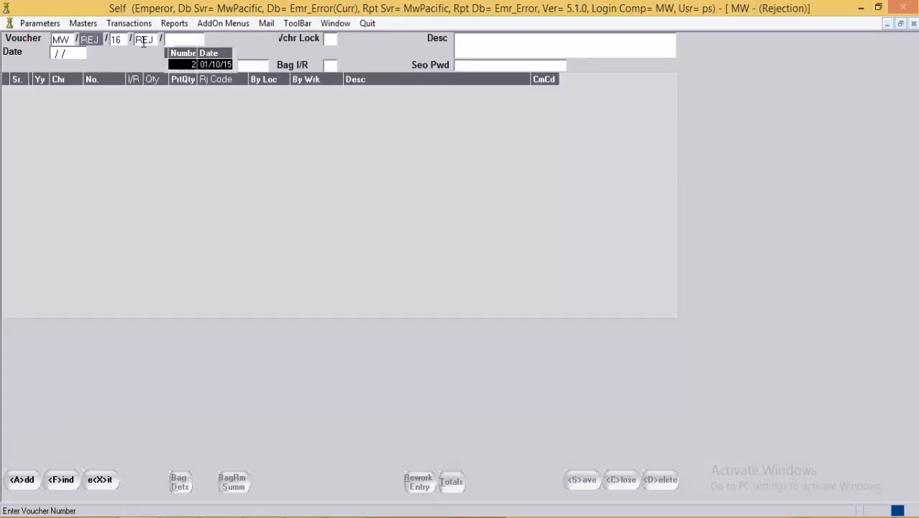
Step: Select Rejection voucher 2 dated 01/10/15 and step through its header fields
{"action": "key", "text": "Return"}
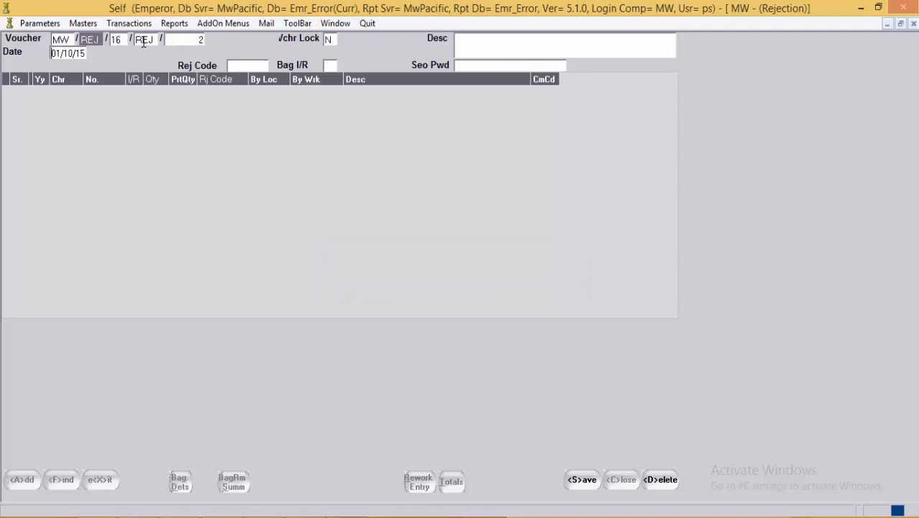
{"action": "left_click", "coordinate": [186, 93]}
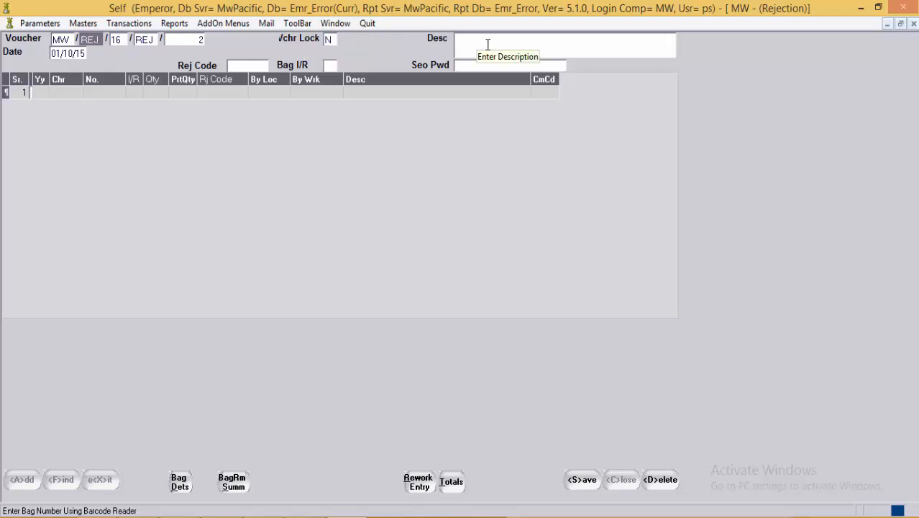
{"action": "key", "text": "Escape"}
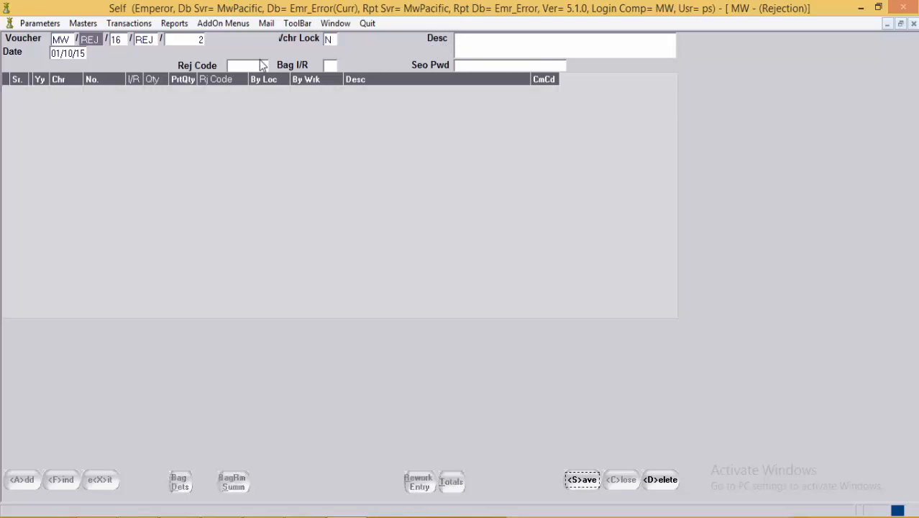
{"action": "left_click", "coordinate": [255, 63]}
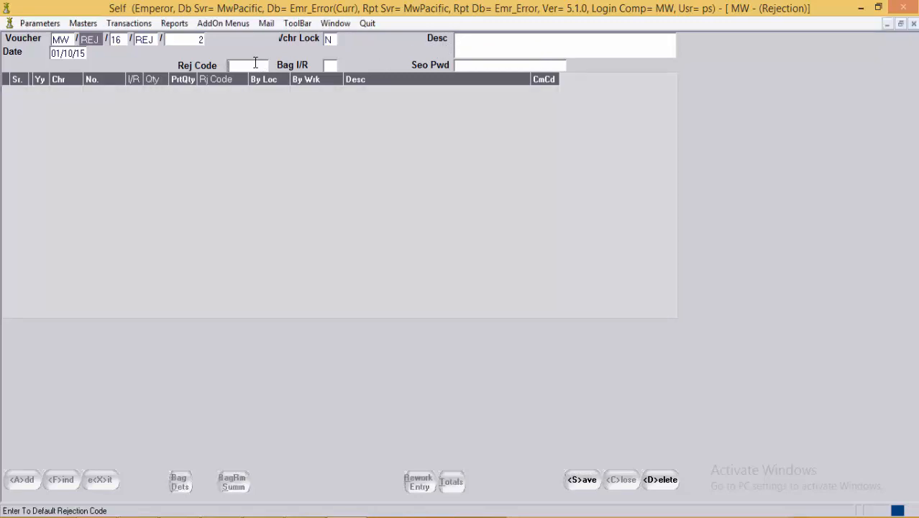
{"action": "key", "text": "Return"}
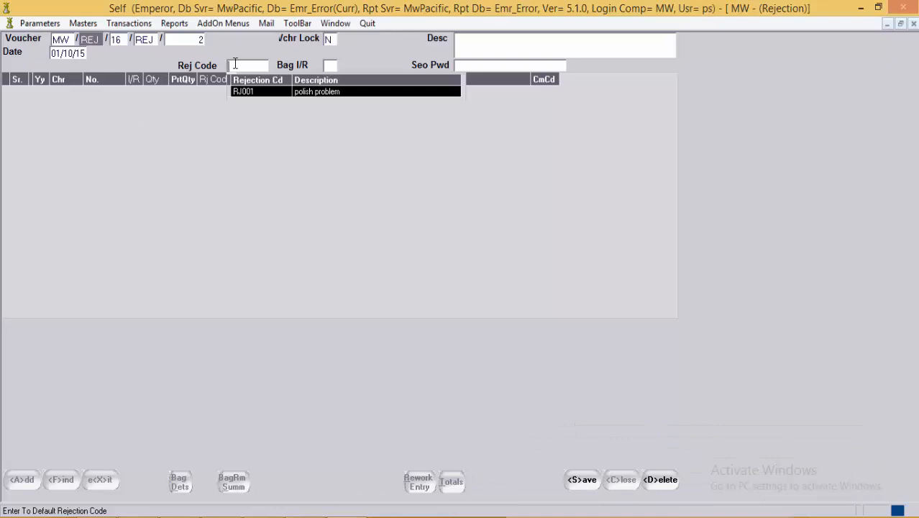
{"action": "left_click", "coordinate": [333, 66]}
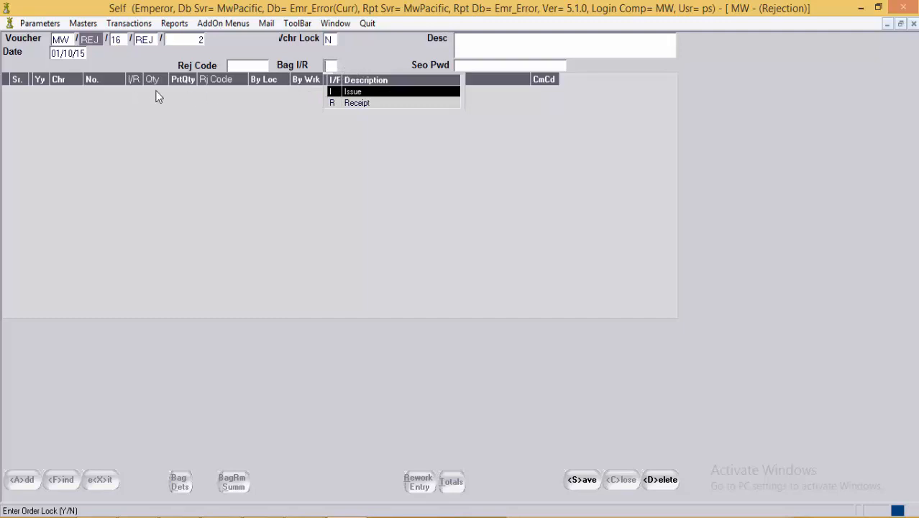
{"action": "left_click", "coordinate": [232, 65]}
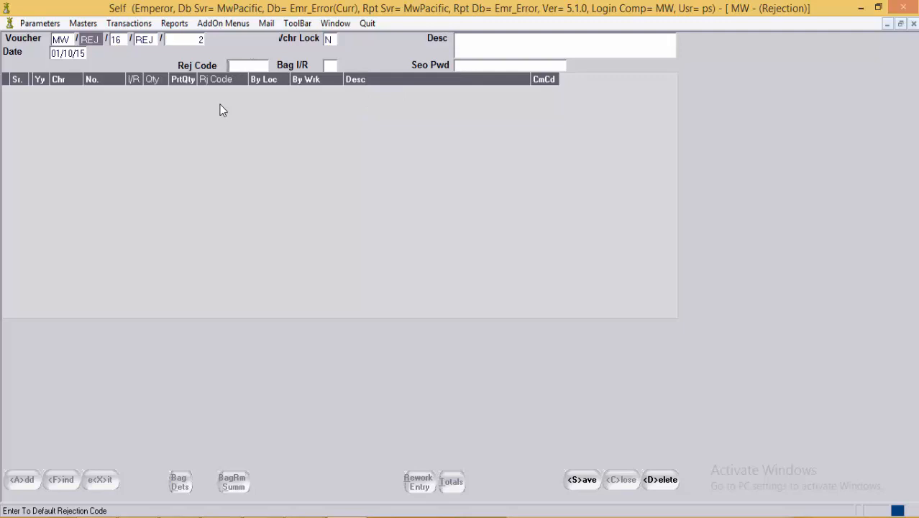
Step: Add a row issuing bag 16-P-44, quantity 2.0, part quantity 0, rejection code RJ001
{"action": "key", "text": "Return"}
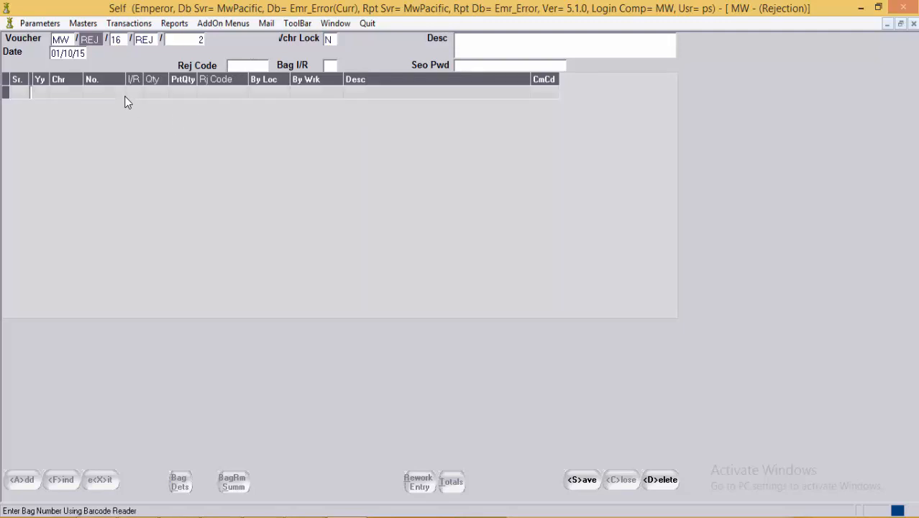
{"action": "key", "text": "Return"}
{"action": "key", "text": "Return"}
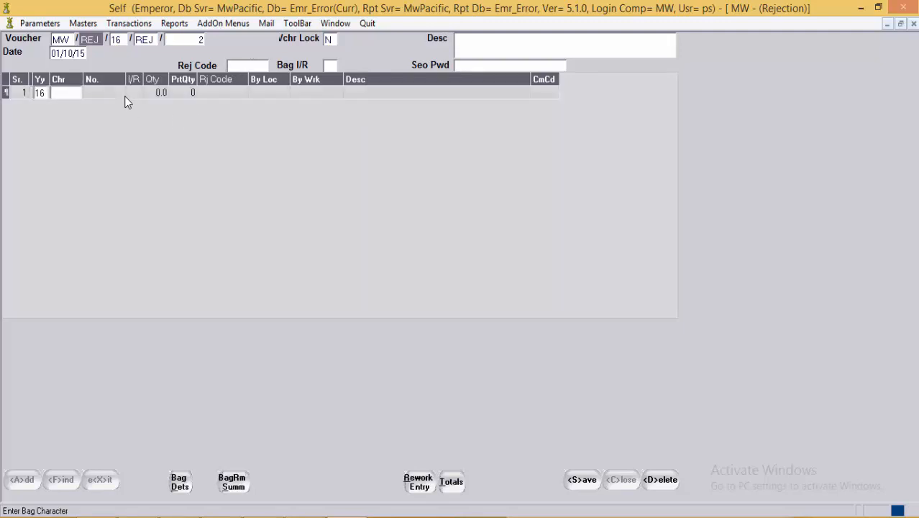
{"action": "type", "text": "P"}
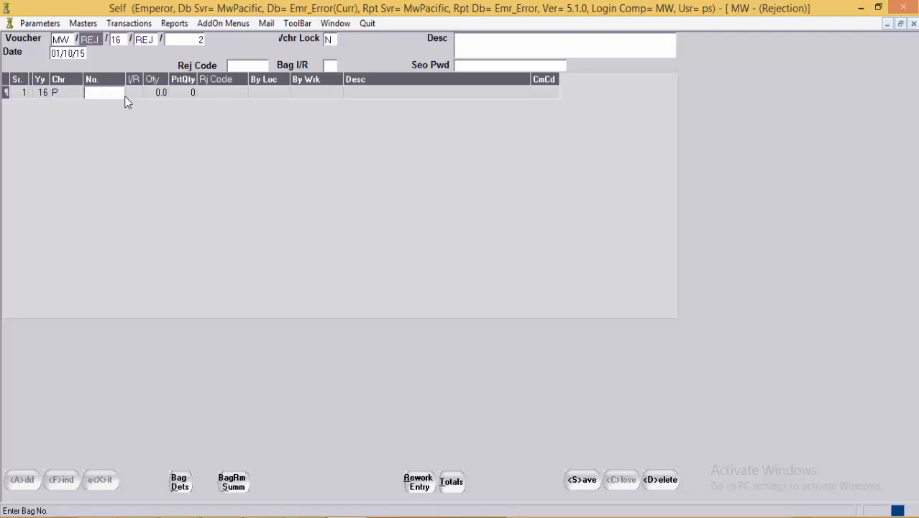
{"action": "type", "text": "44"}
{"action": "key", "text": "Return"}
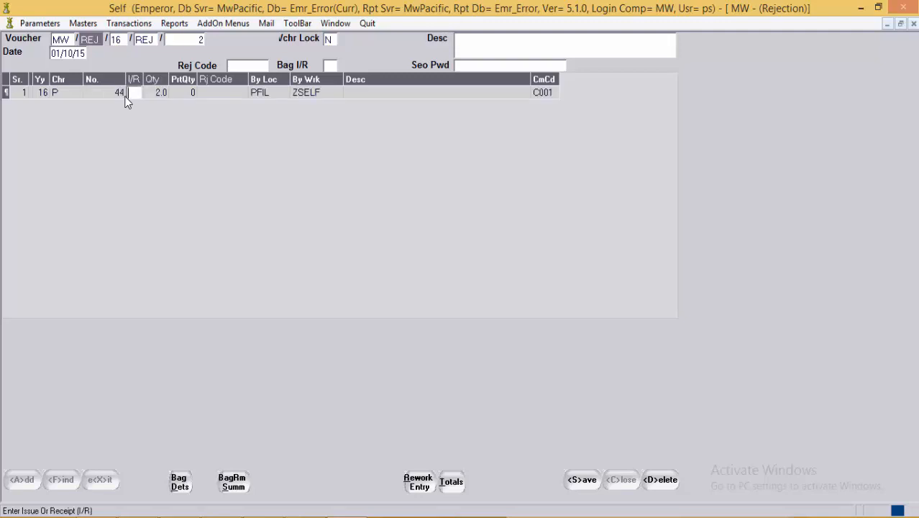
{"action": "type", "text": "I"}
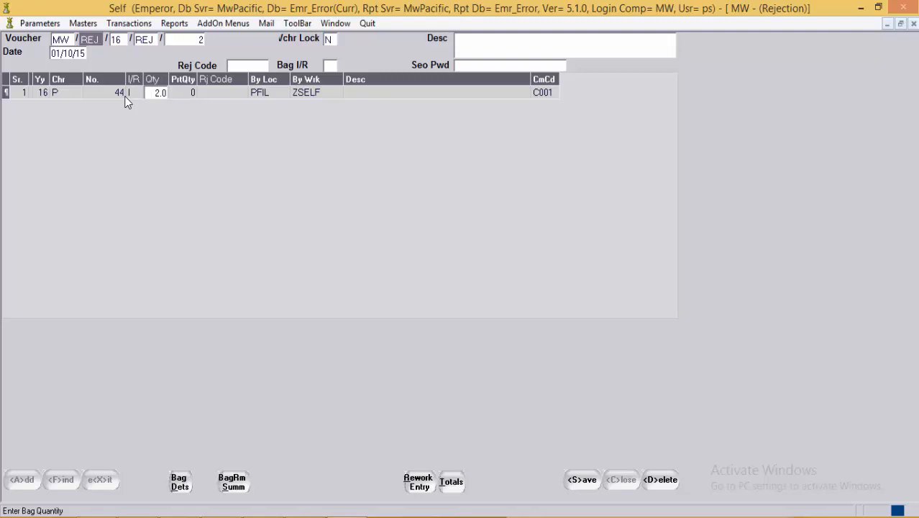
{"action": "key", "text": "Return"}
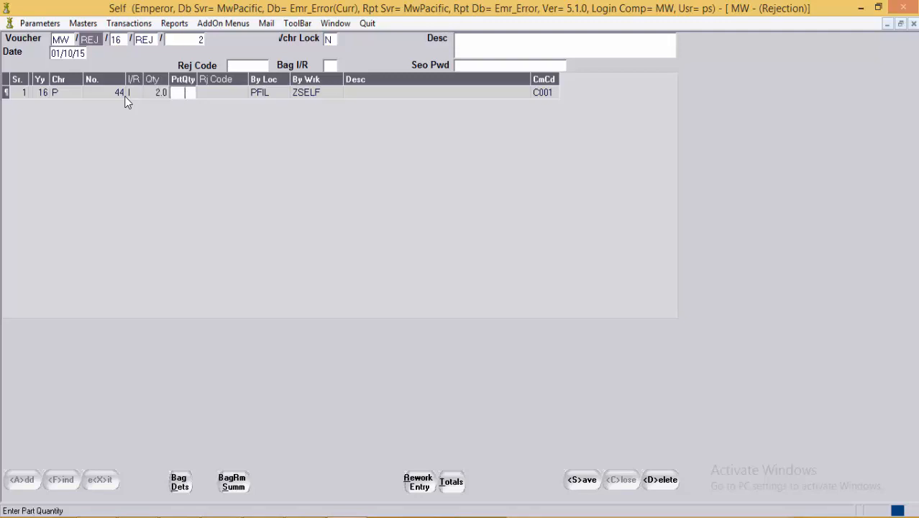
{"action": "key", "text": "Return"}
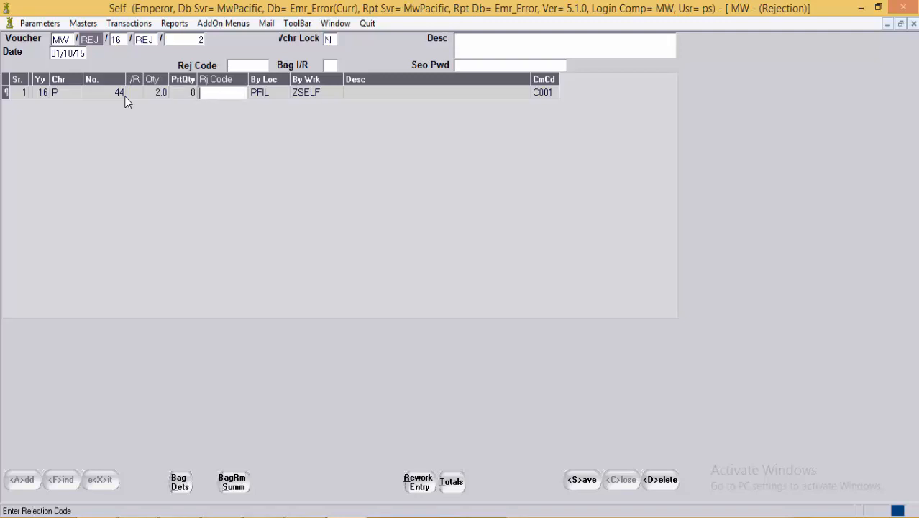
{"action": "key", "text": "F1"}
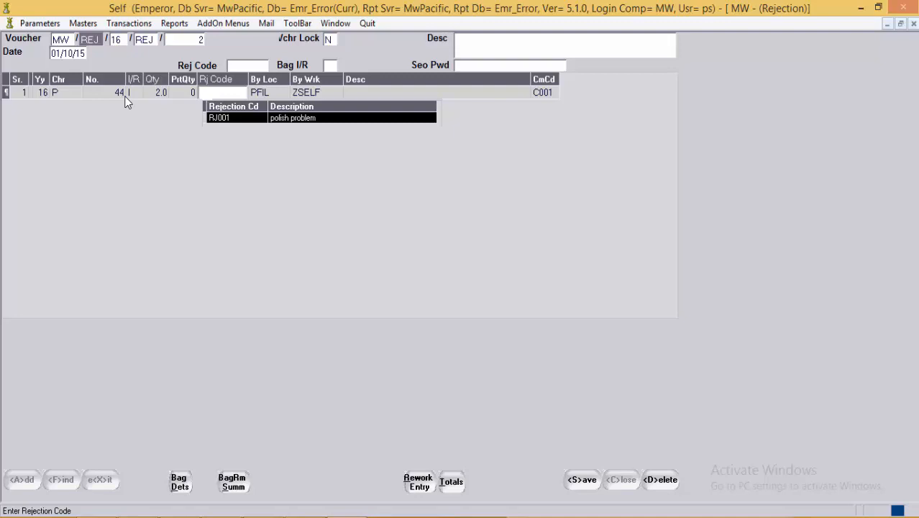
{"action": "key", "text": "Return"}
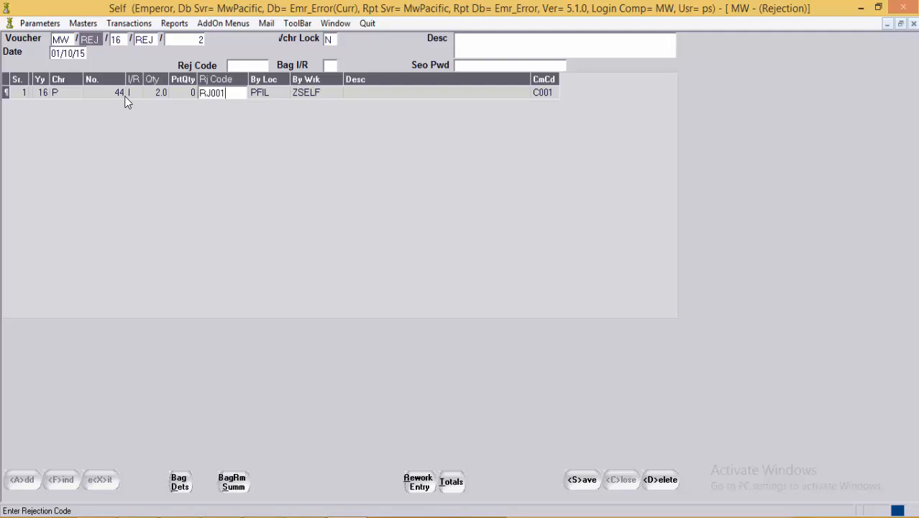
{"action": "key", "text": "Return"}
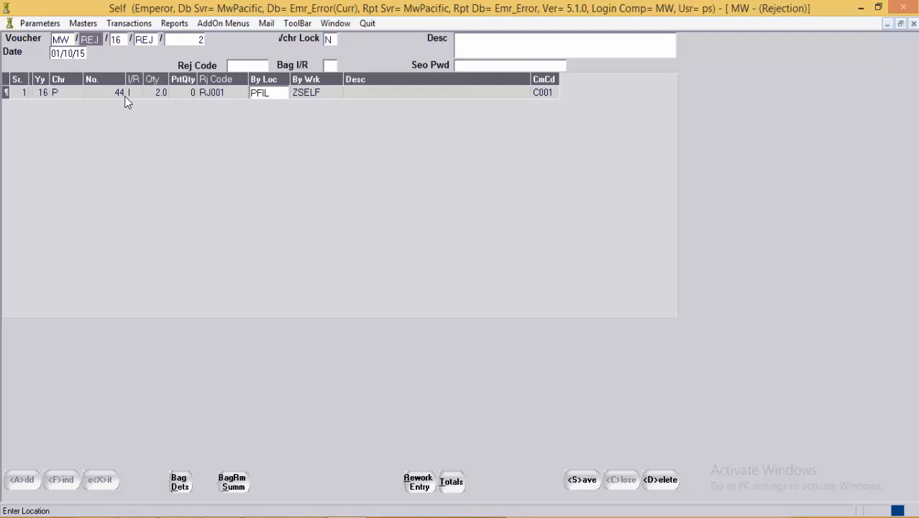
Step: Set the rejection row's location to PSET Setting Location
{"action": "key", "text": "F1"}
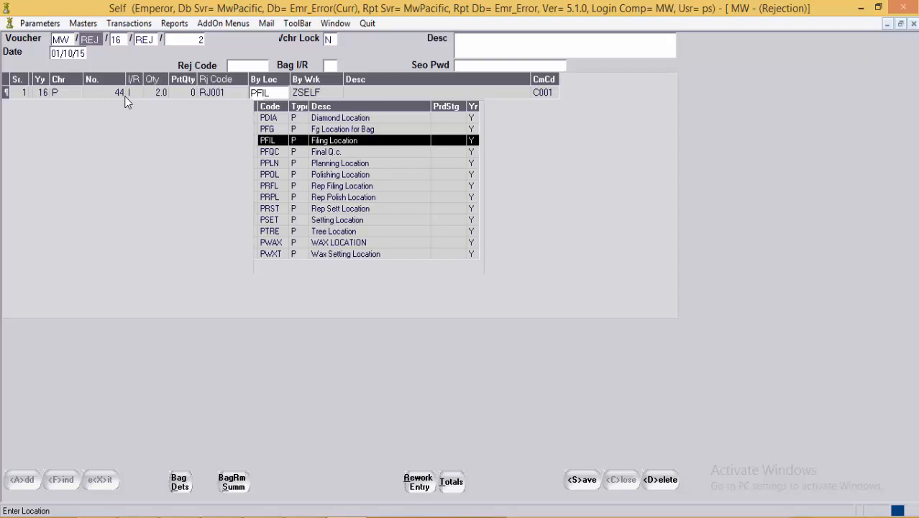
{"action": "key", "text": "Down"}
{"action": "key", "text": "Down"}
{"action": "key", "text": "Down"}
{"action": "key", "text": "Down"}
{"action": "key", "text": "Down"}
{"action": "key", "text": "Down"}
{"action": "key", "text": "Down"}
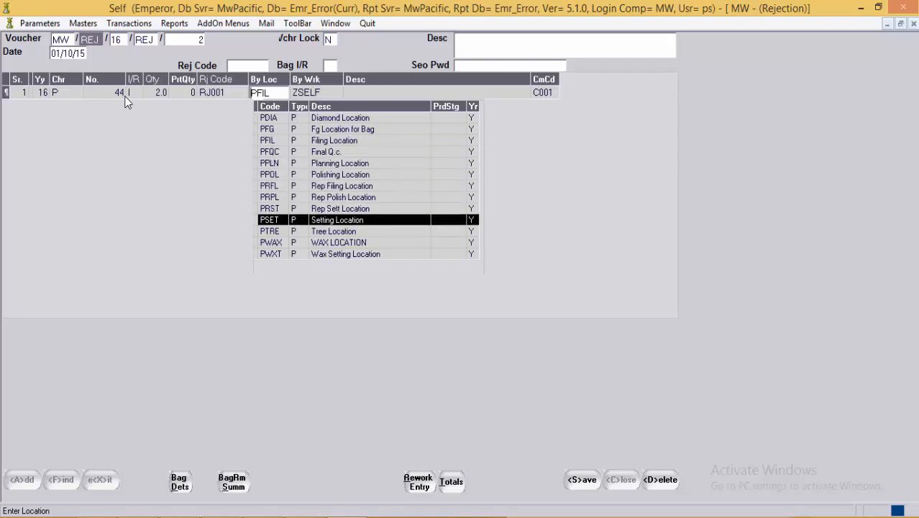
{"action": "key", "text": "Return"}
{"action": "key", "text": "Return"}
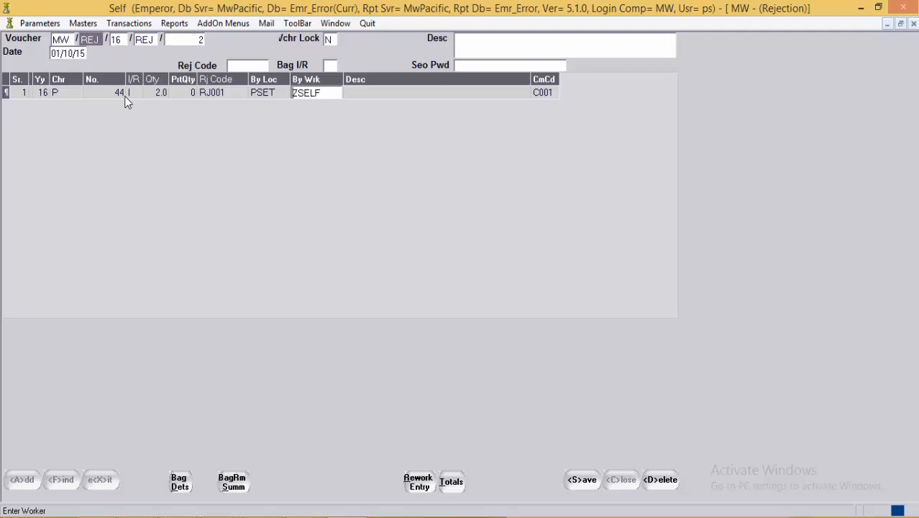
Step: Review bag 44's raw material summary and details, then save the Rejection voucher
{"action": "left_click", "coordinate": [238, 484]}
{"action": "left_click", "coordinate": [394, 440]}
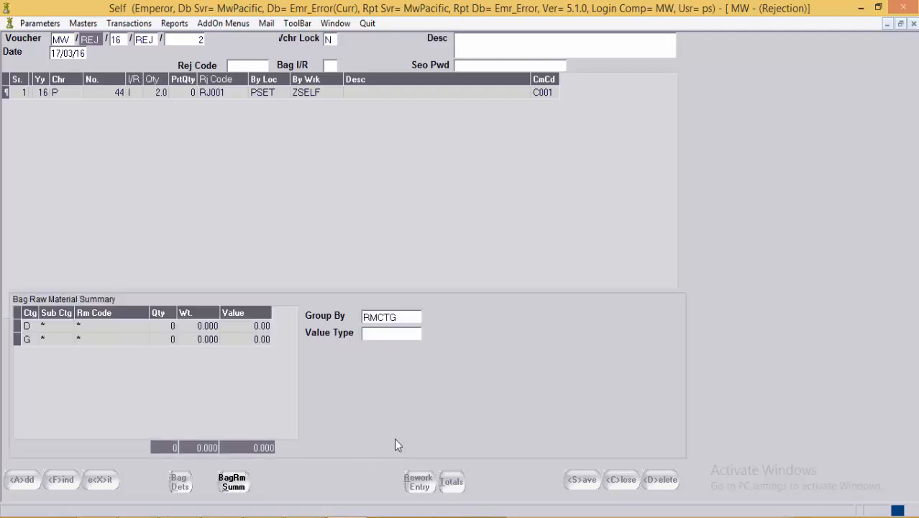
{"action": "left_click", "coordinate": [239, 486]}
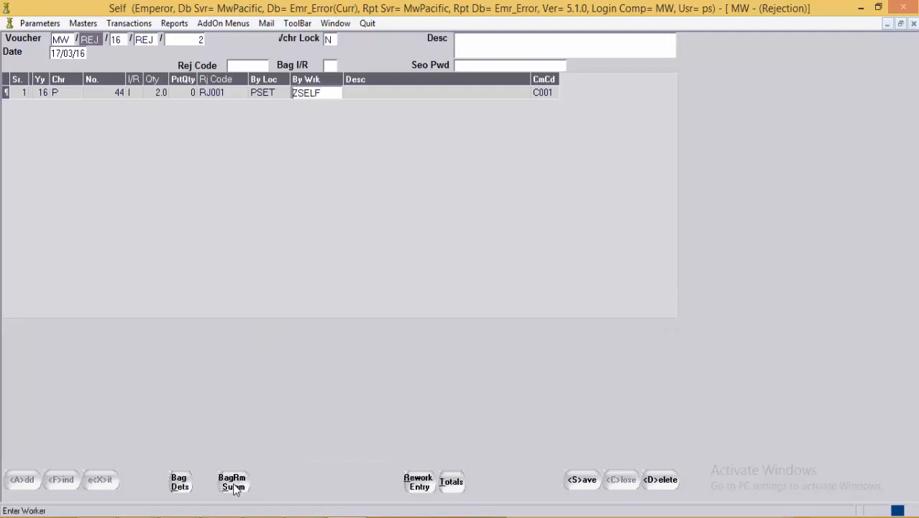
{"action": "left_click", "coordinate": [179, 483]}
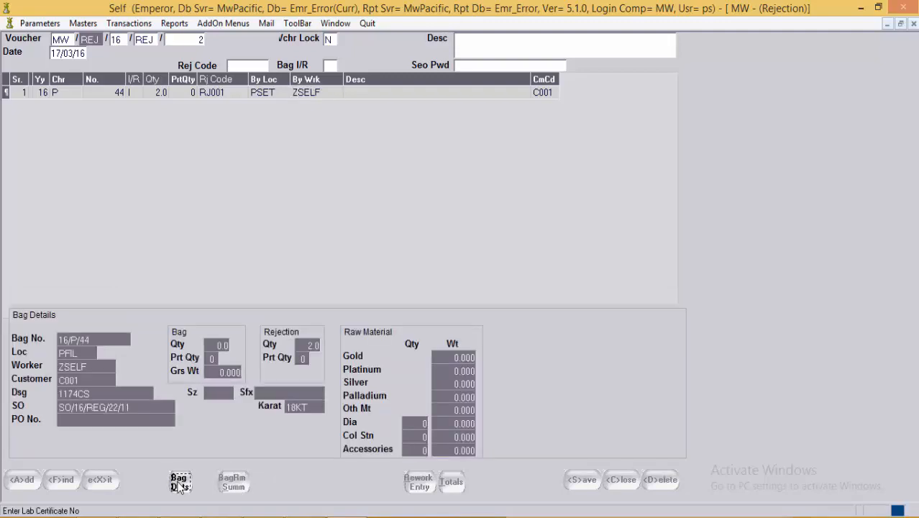
{"action": "left_click", "coordinate": [180, 484]}
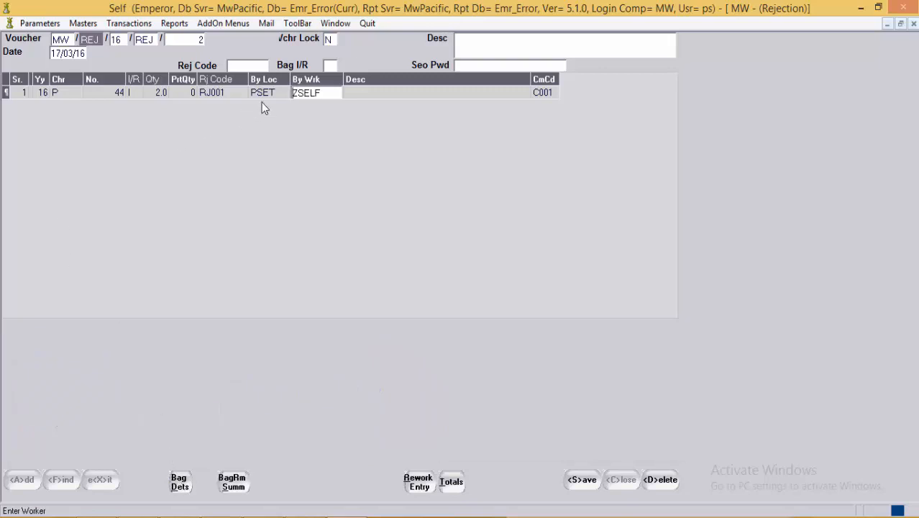
{"action": "left_click", "coordinate": [394, 94]}
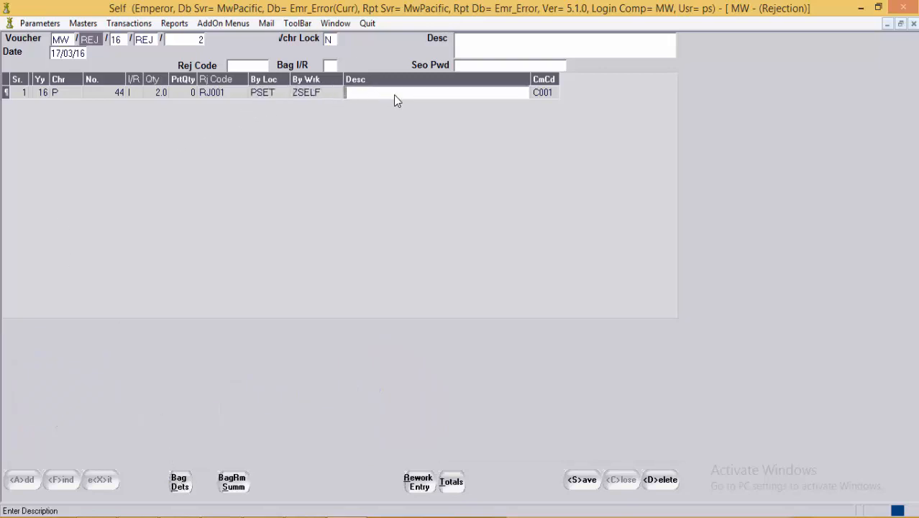
{"action": "left_click", "coordinate": [590, 484]}
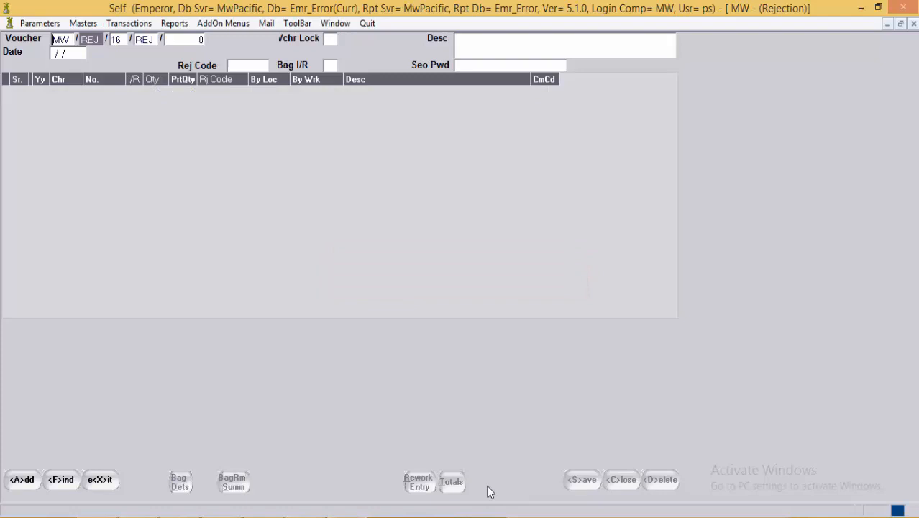
Step: Close the Rejection form and start a new Melting voucher with type MLT
{"action": "left_click", "coordinate": [100, 480]}
{"action": "left_click", "coordinate": [114, 23]}
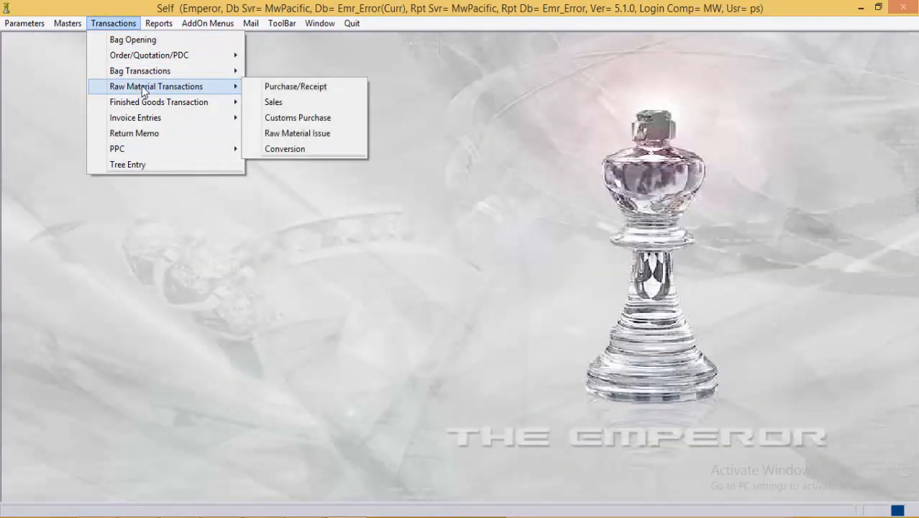
{"action": "mouse_move", "coordinate": [195, 77]}
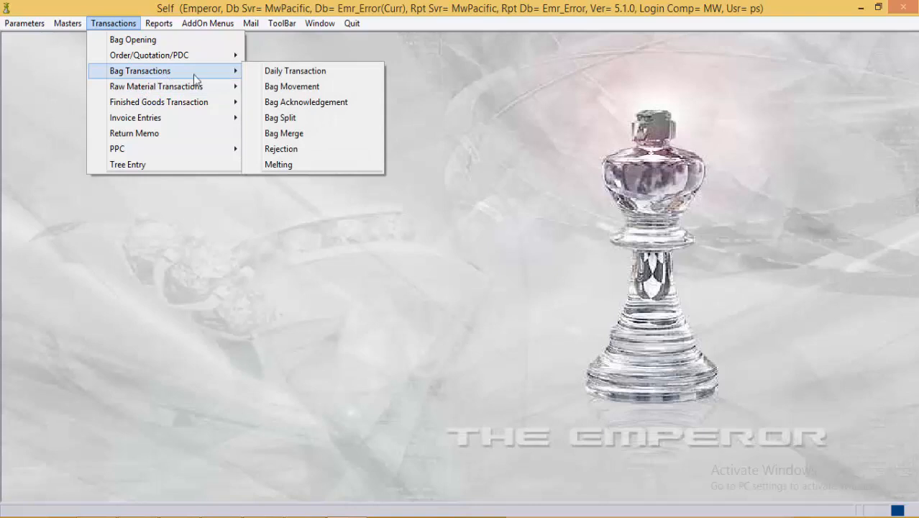
{"action": "left_click", "coordinate": [314, 166]}
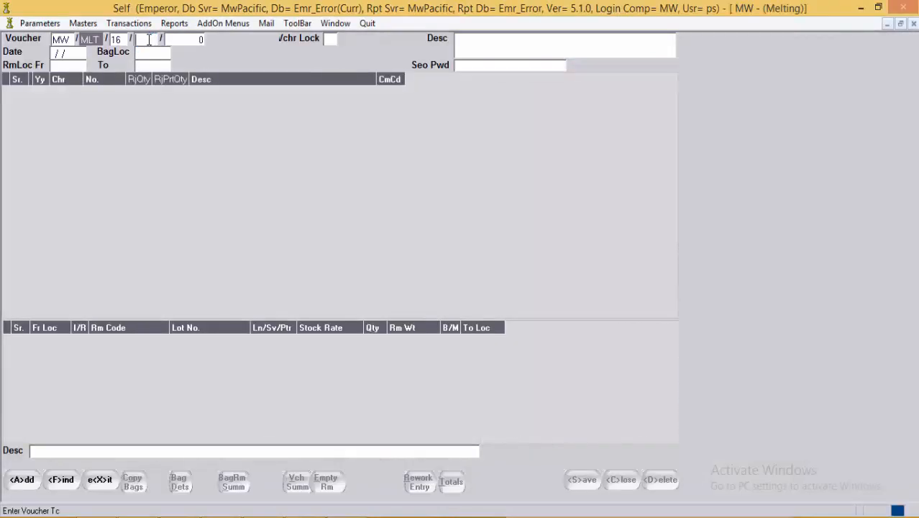
{"action": "left_click", "coordinate": [148, 40]}
{"action": "key", "text": "Return"}
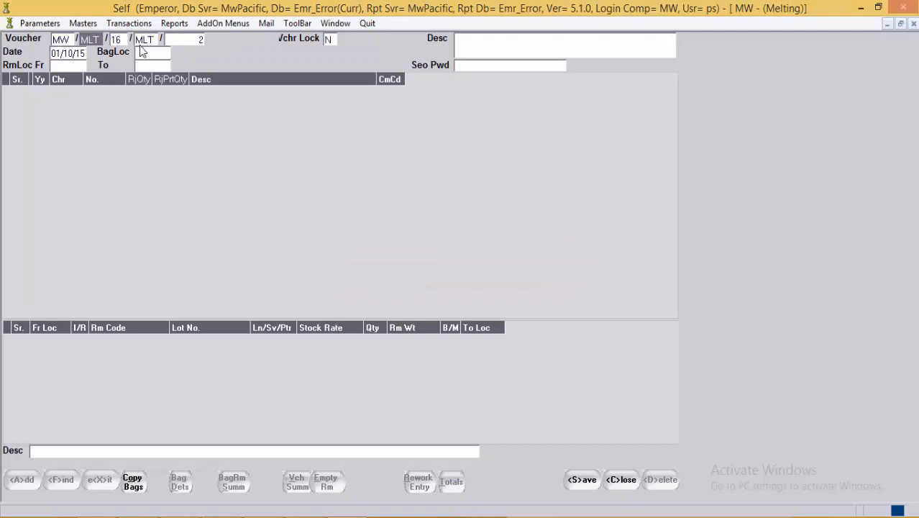
Step: Set bag location PFIL and raw material locations from W to SMLT
{"action": "left_click", "coordinate": [154, 53]}
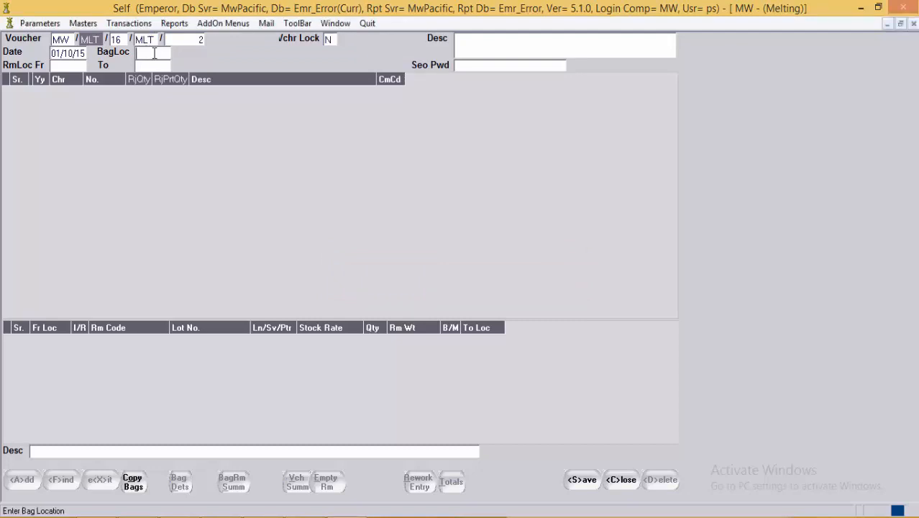
{"action": "type", "text": "PFIL"}
{"action": "key", "text": "Return"}
{"action": "left_click", "coordinate": [77, 67]}
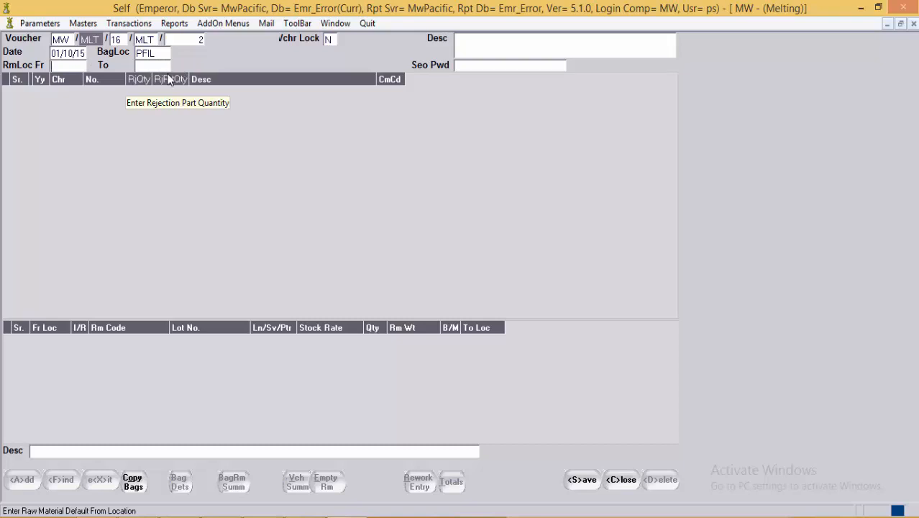
{"action": "type", "text": "W"}
{"action": "key", "text": "Return"}
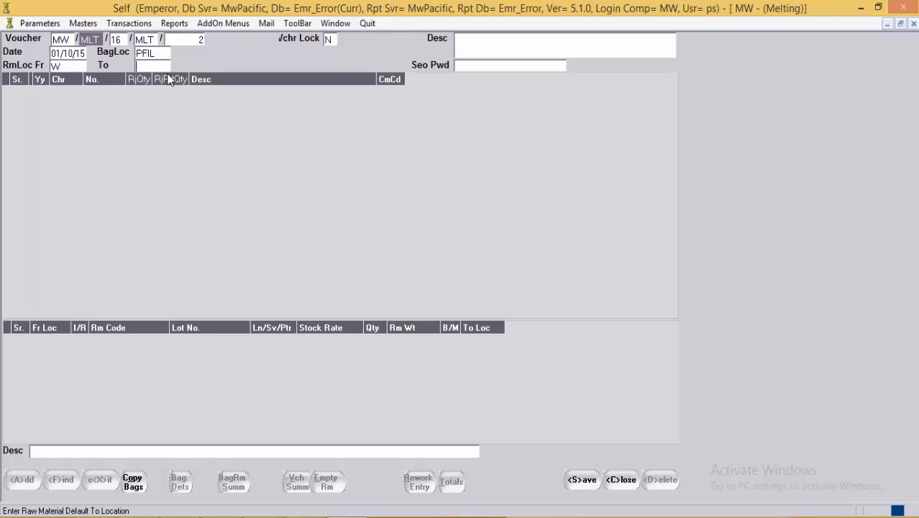
{"action": "key", "text": "F1"}
{"action": "type", "text": "SMLT"}
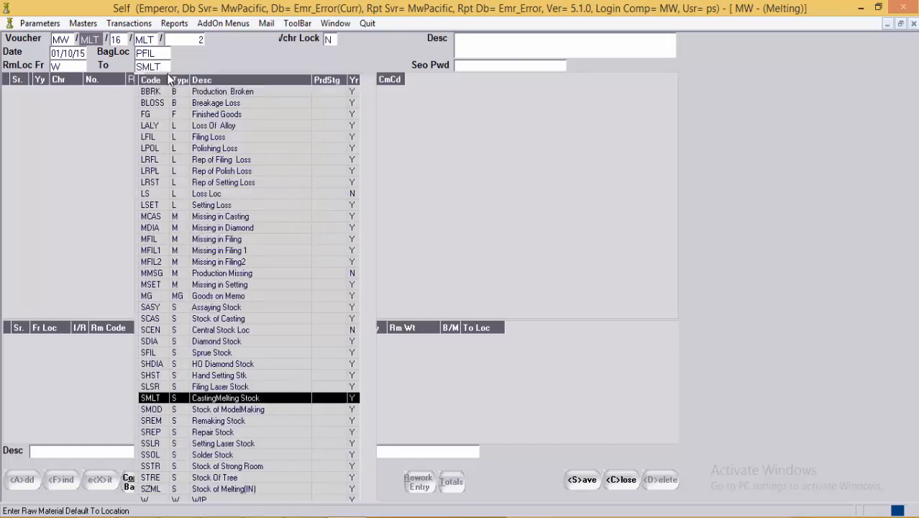
{"action": "key", "text": "Return"}
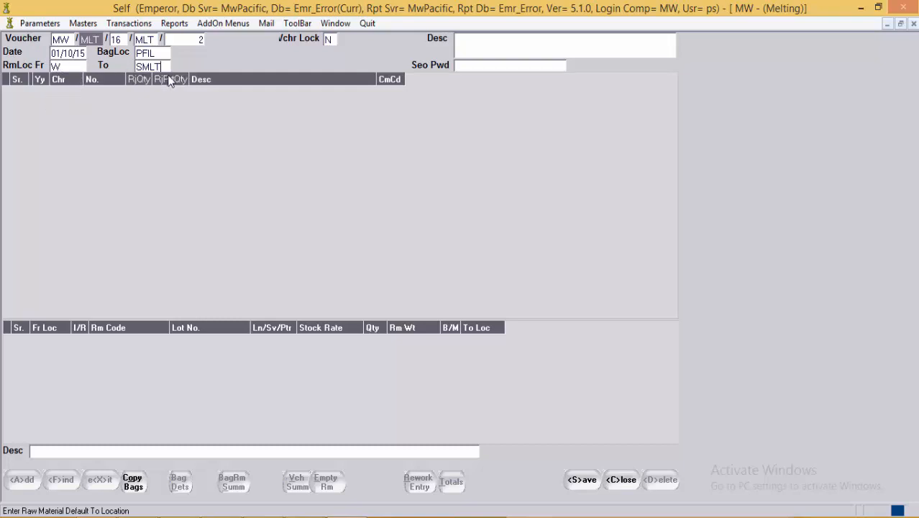
{"action": "key", "text": "Return"}
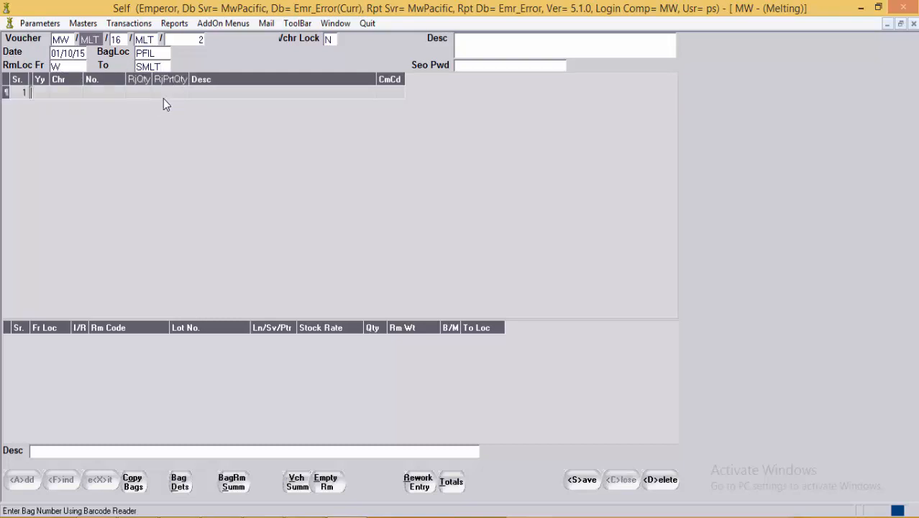
Step: Enter bag 16-P-44 in the first Melting row
{"action": "key", "text": "Return"}
{"action": "key", "text": "Return"}
{"action": "type", "text": "P"}
{"action": "key", "text": "Return"}
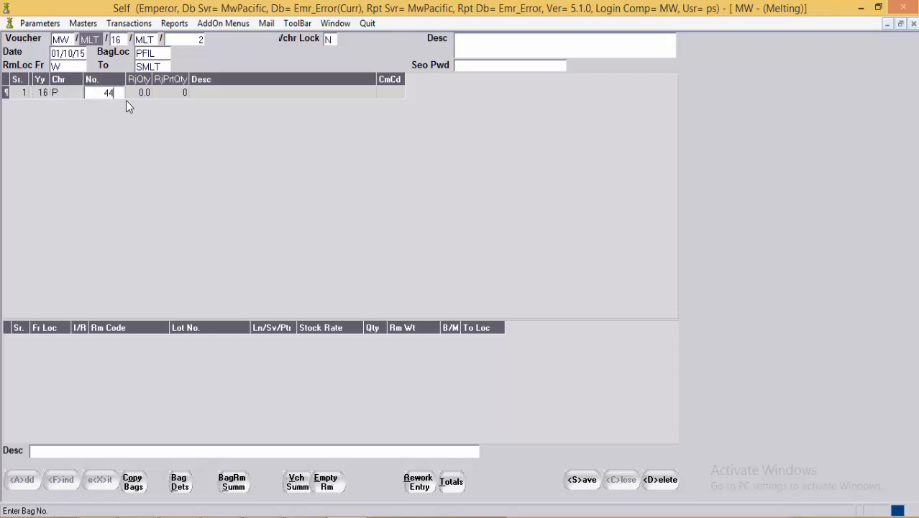
{"action": "key", "text": "Return"}
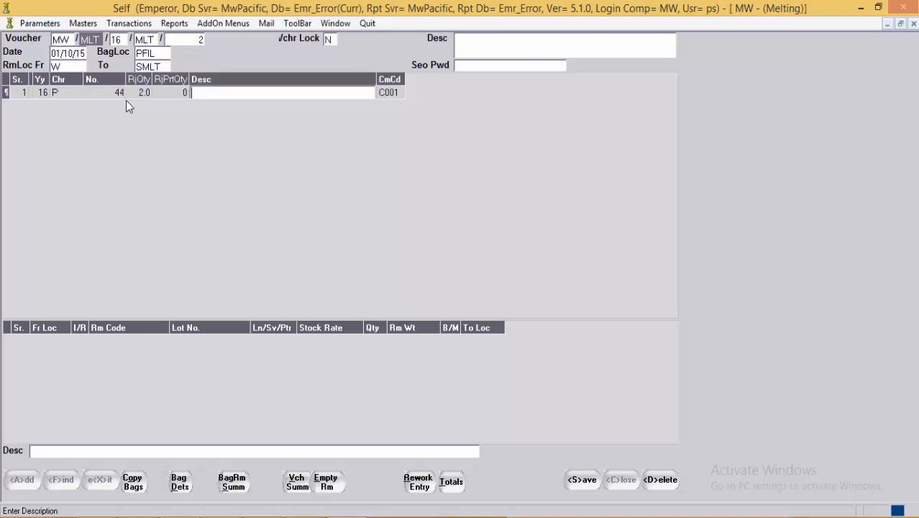
Step: Empty bag 44's raw material into rows G14Y and RDWHSI1 going W to SMLT, then save
{"action": "left_click", "coordinate": [327, 486]}
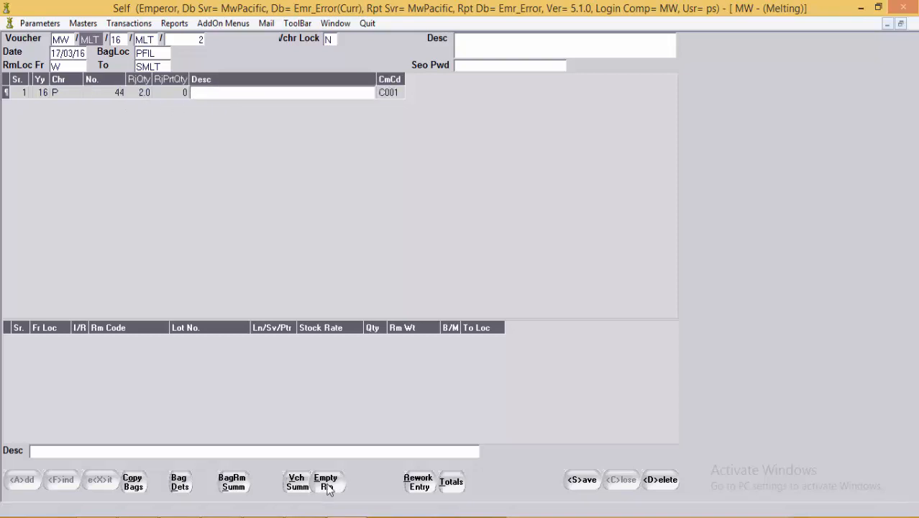
{"action": "left_click", "coordinate": [229, 342]}
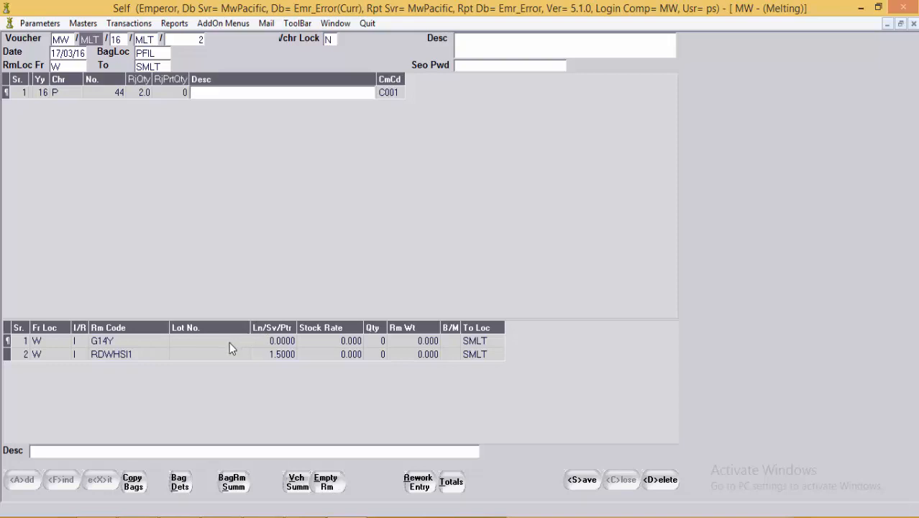
{"action": "left_click", "coordinate": [199, 358]}
{"action": "left_click", "coordinate": [51, 351]}
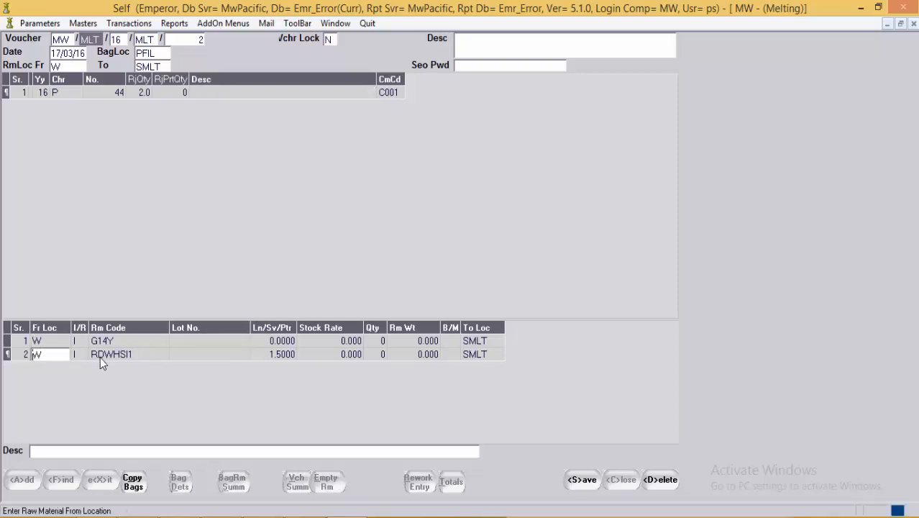
{"action": "left_click", "coordinate": [469, 355]}
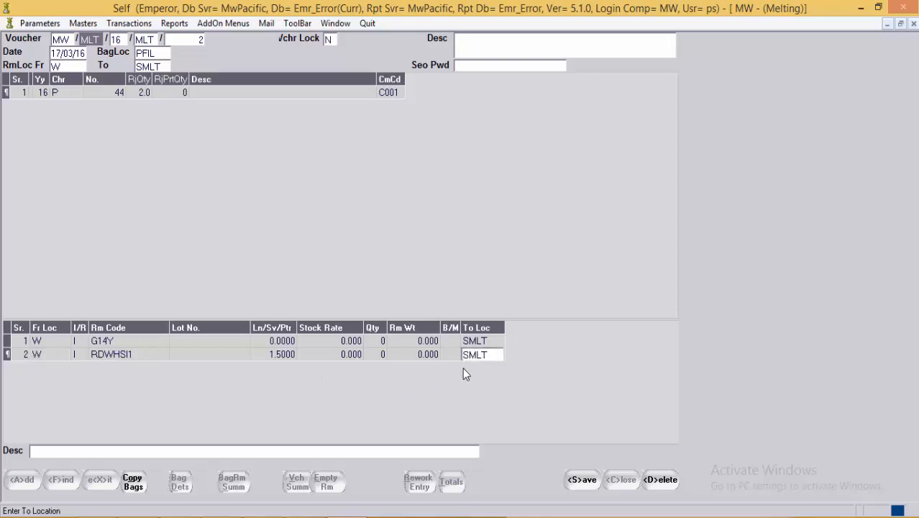
{"action": "left_click", "coordinate": [581, 486]}
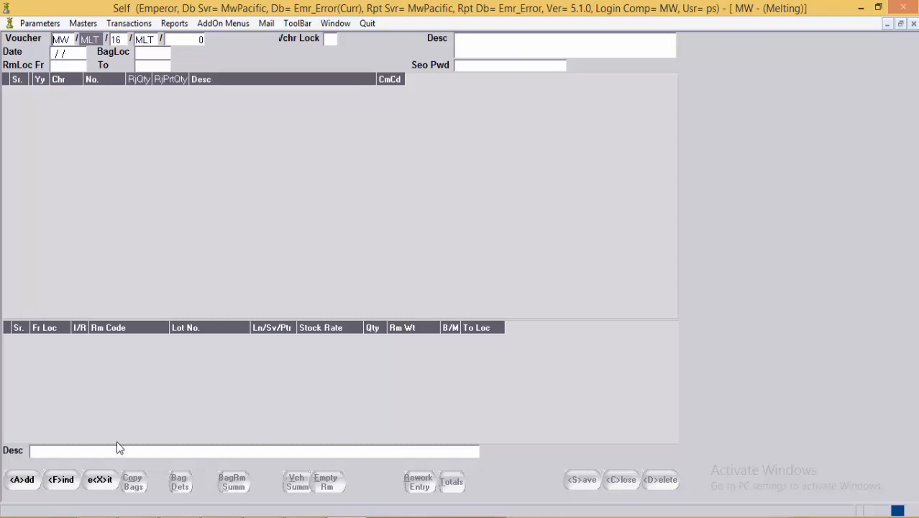
Step: Close the Melting form, try Finished Goods Bag Return, then reshow the Finished Goods options
{"action": "left_click", "coordinate": [94, 480]}
{"action": "left_click", "coordinate": [95, 484]}
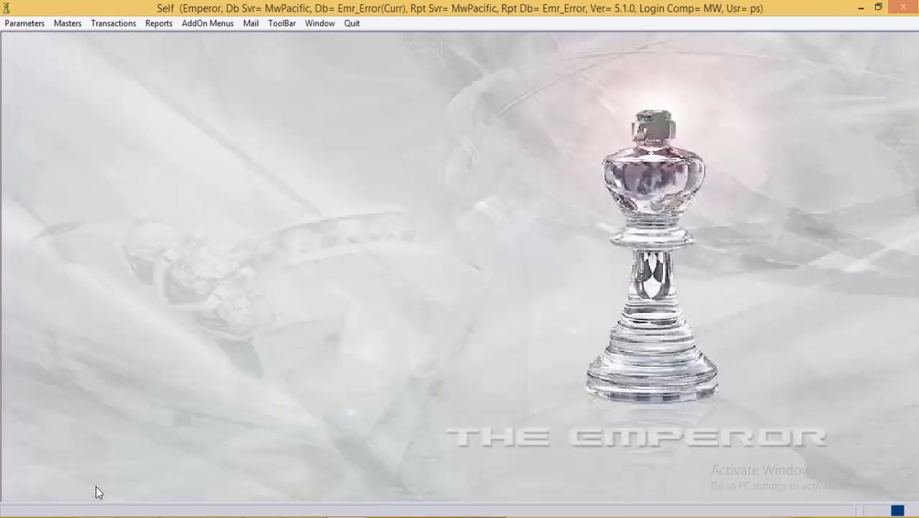
{"action": "left_click", "coordinate": [109, 23]}
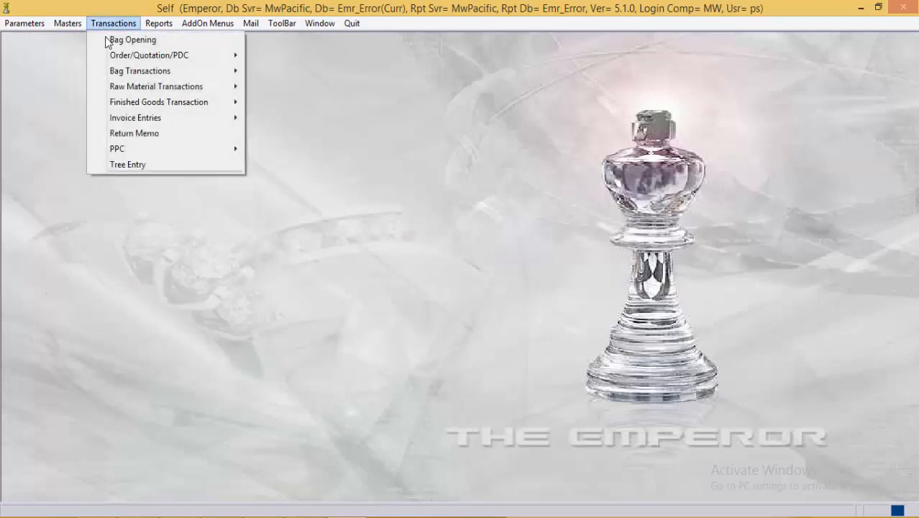
{"action": "mouse_move", "coordinate": [131, 103]}
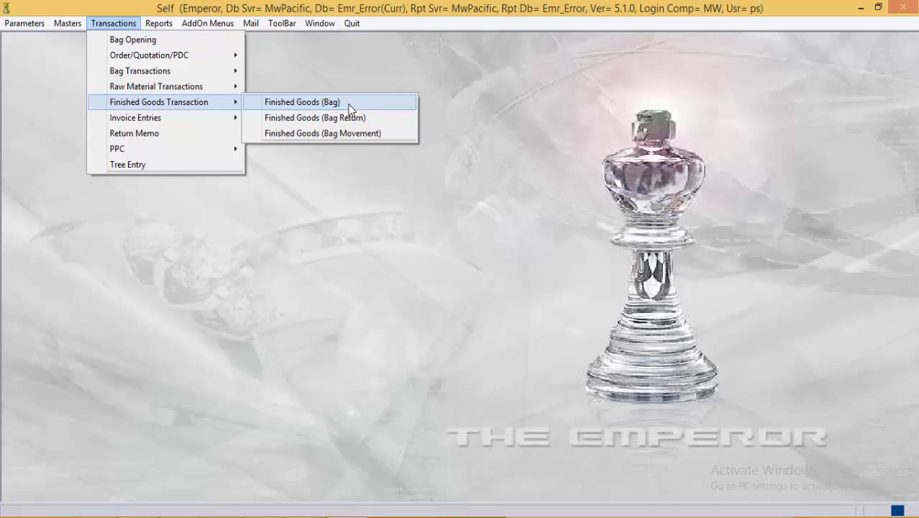
{"action": "left_click", "coordinate": [365, 122]}
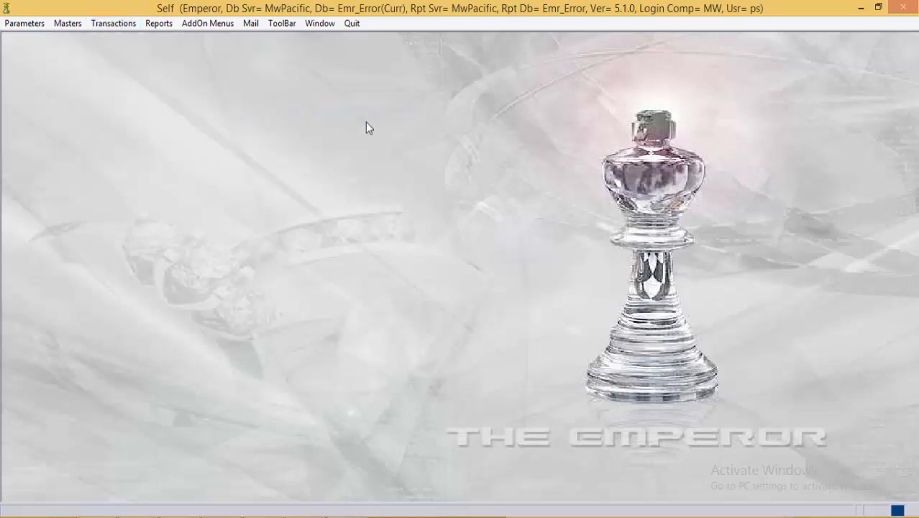
{"action": "left_click", "coordinate": [95, 483]}
{"action": "left_click", "coordinate": [122, 24]}
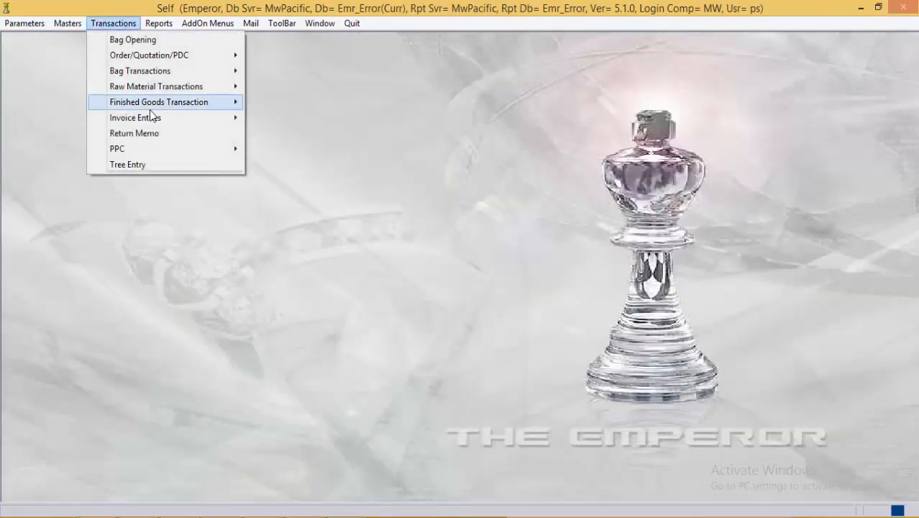
{"action": "mouse_move", "coordinate": [154, 103]}
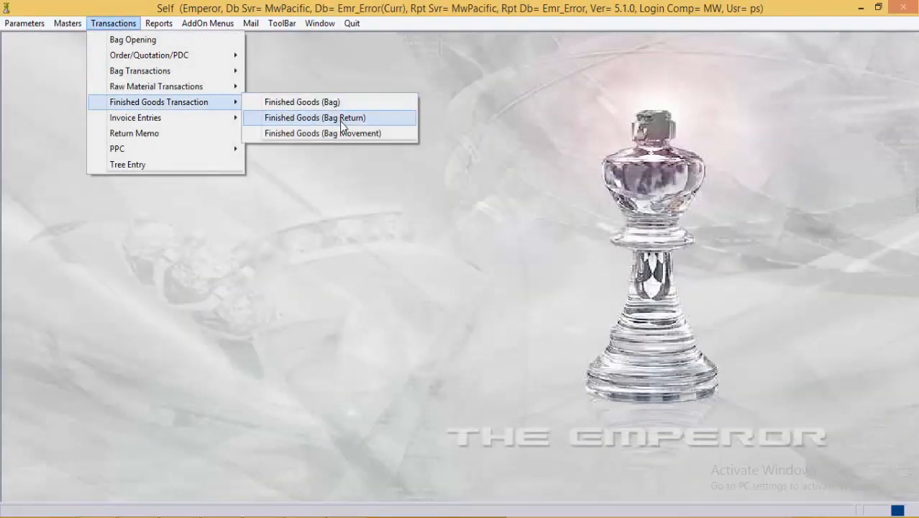
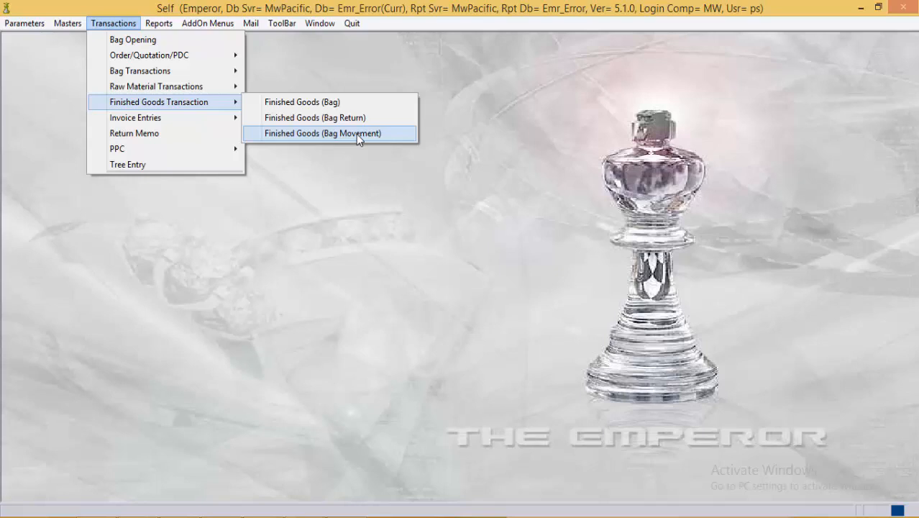
Step: Open the Finished Goods (Bag) voucher form from Finished Goods Transaction
{"action": "left_click", "coordinate": [304, 106]}
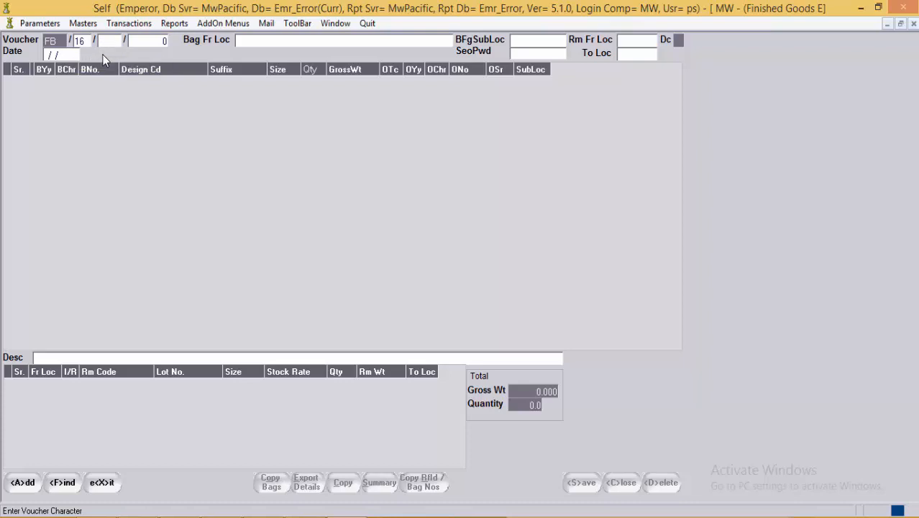
Step: Start FG voucher 15 dated 17/03/16 with bag-from location PFQC Final Q.c
{"action": "type", "text": "FG"}
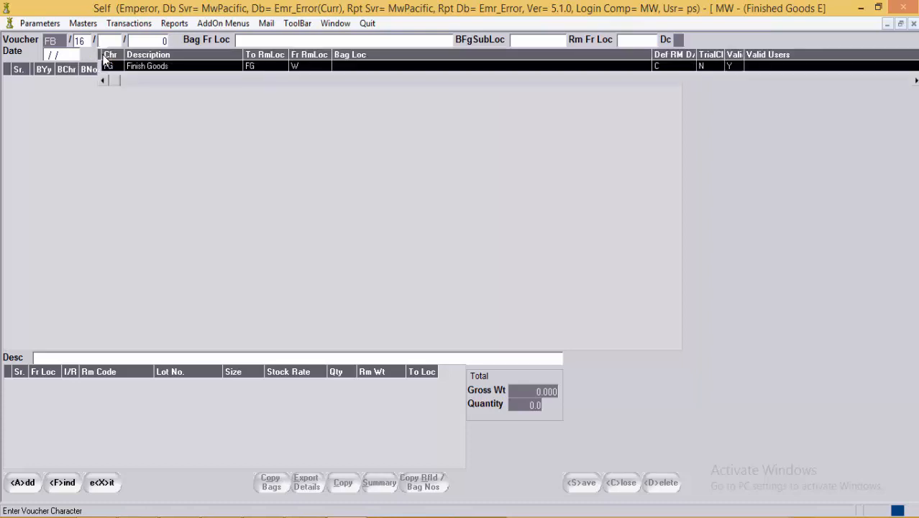
{"action": "key", "text": "Return"}
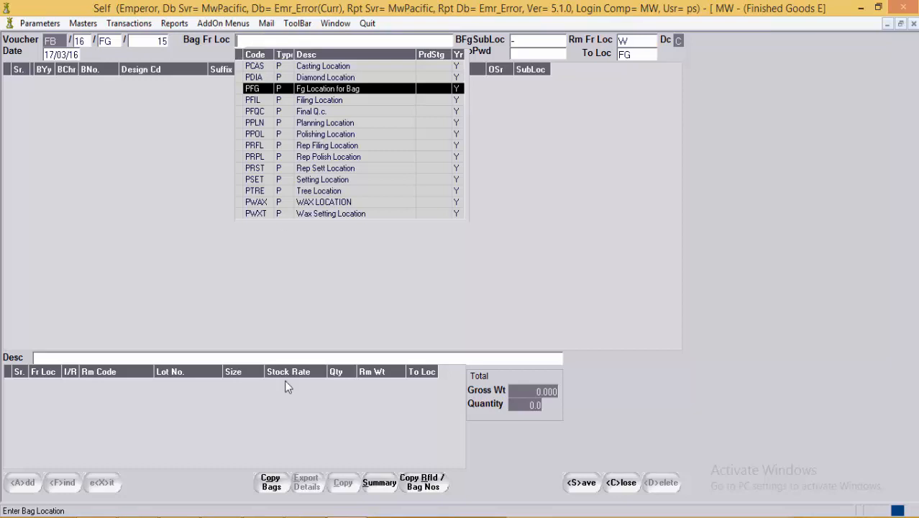
{"action": "left_click", "coordinate": [308, 516]}
{"action": "left_click", "coordinate": [863, 474]}
{"action": "key", "text": "Down"}
{"action": "key", "text": "Down"}
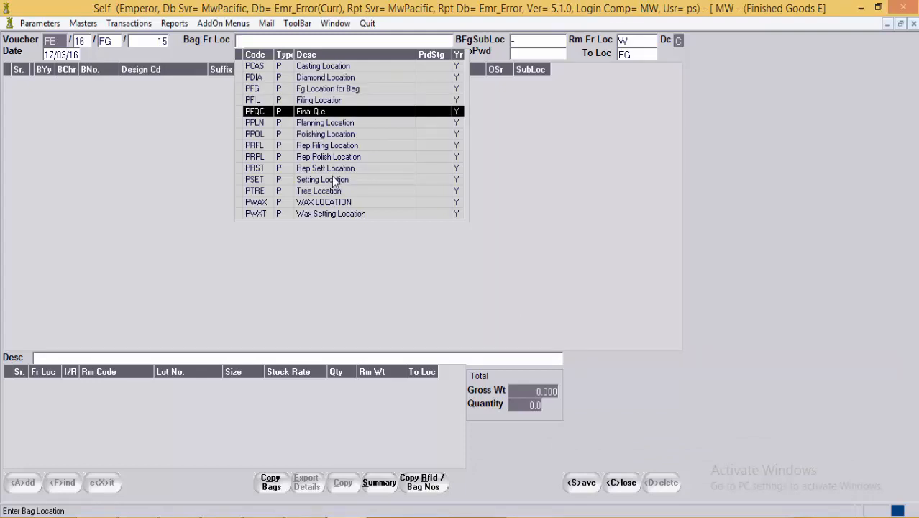
{"action": "key", "text": "Return"}
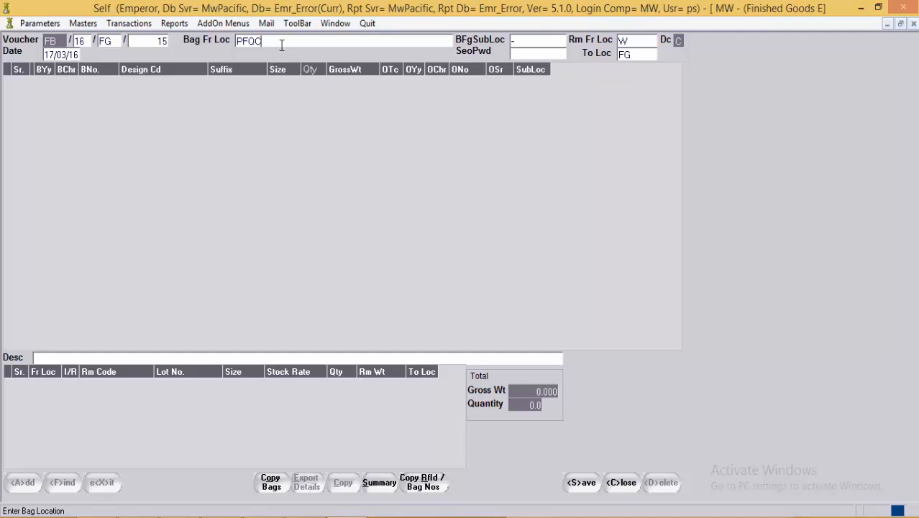
{"action": "key", "text": "Return"}
Step: Complete the header with raw material from W to FG and start bag line 1
{"action": "left_click", "coordinate": [520, 52]}
{"action": "left_click", "coordinate": [650, 42]}
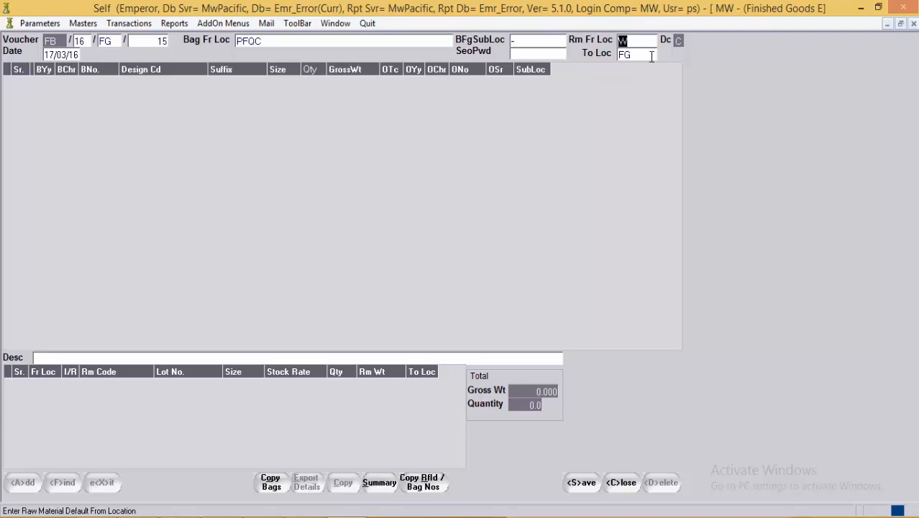
{"action": "left_click", "coordinate": [651, 54]}
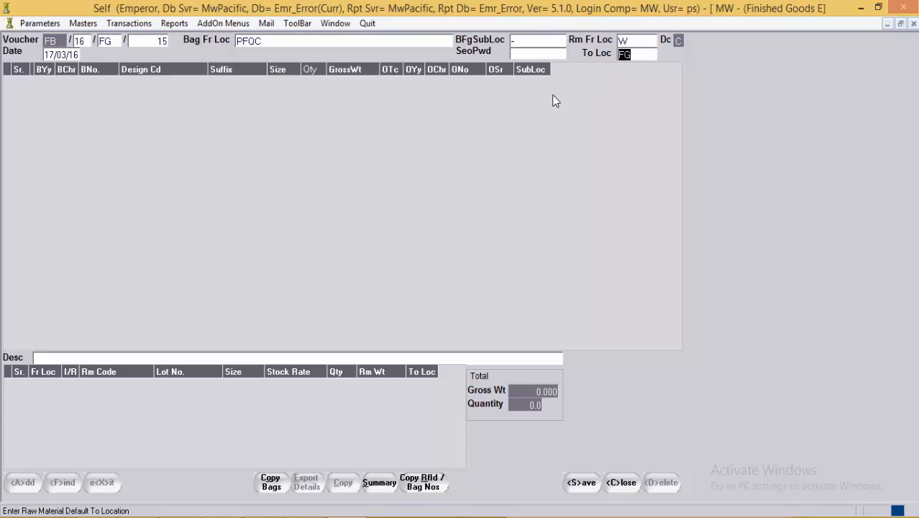
{"action": "left_click", "coordinate": [646, 41]}
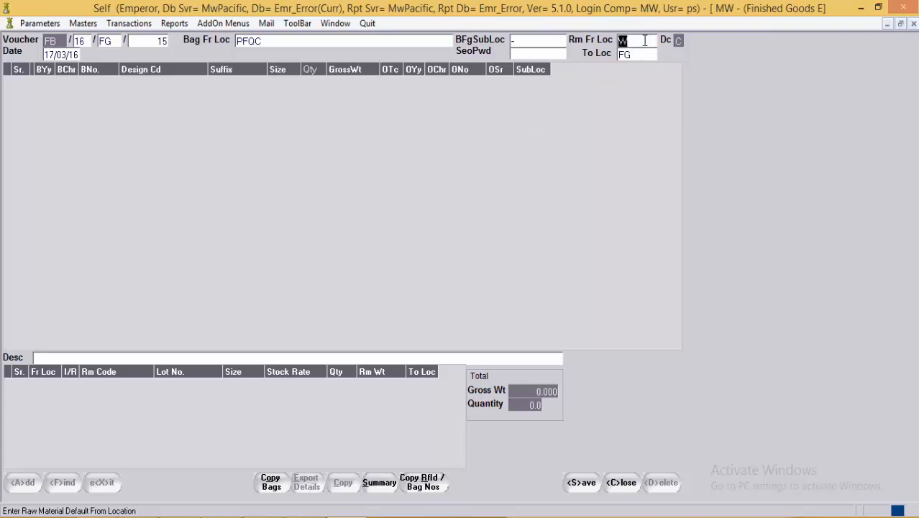
{"action": "left_click", "coordinate": [645, 56]}
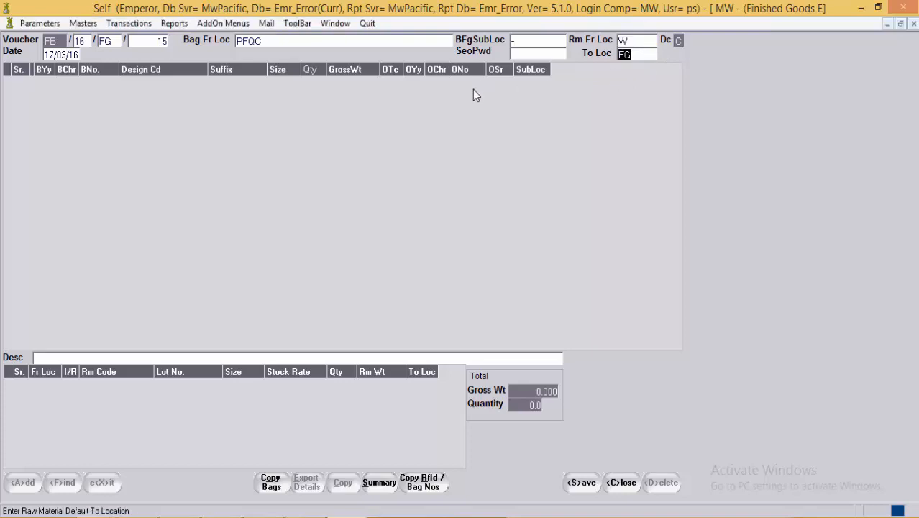
{"action": "key", "text": "Return"}
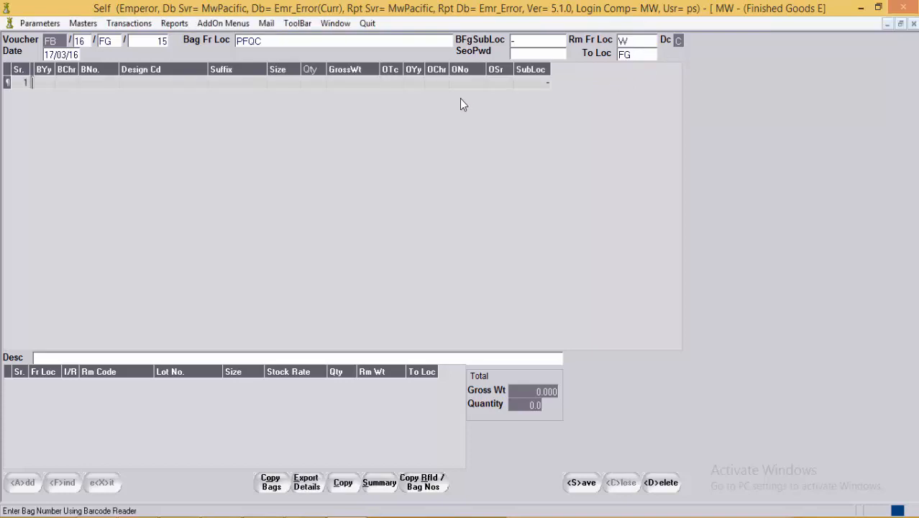
Step: Try the bag lookup on the first line, then abandon the empty line
{"action": "key", "text": "Tab"}
{"action": "key", "text": "Tab"}
{"action": "key", "text": "Tab"}
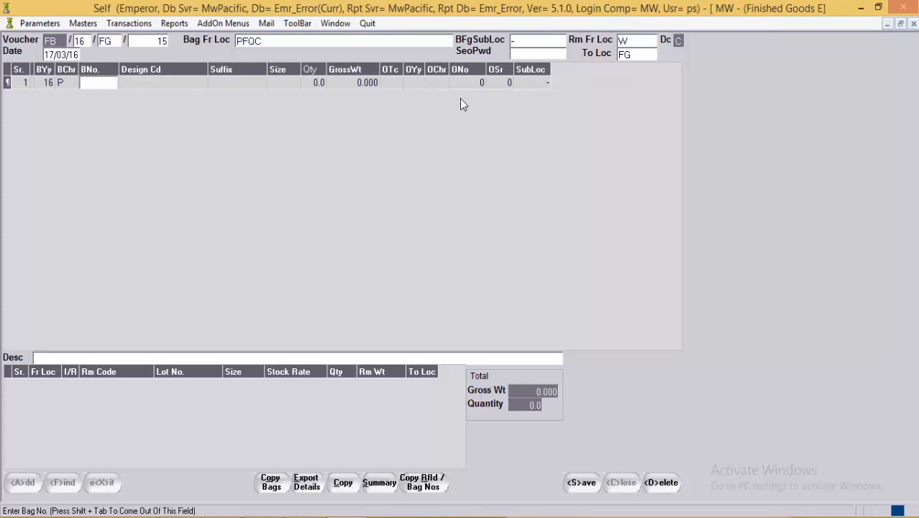
{"action": "key", "text": "F1"}
{"action": "key", "text": "Escape"}
{"action": "key", "text": "F1"}
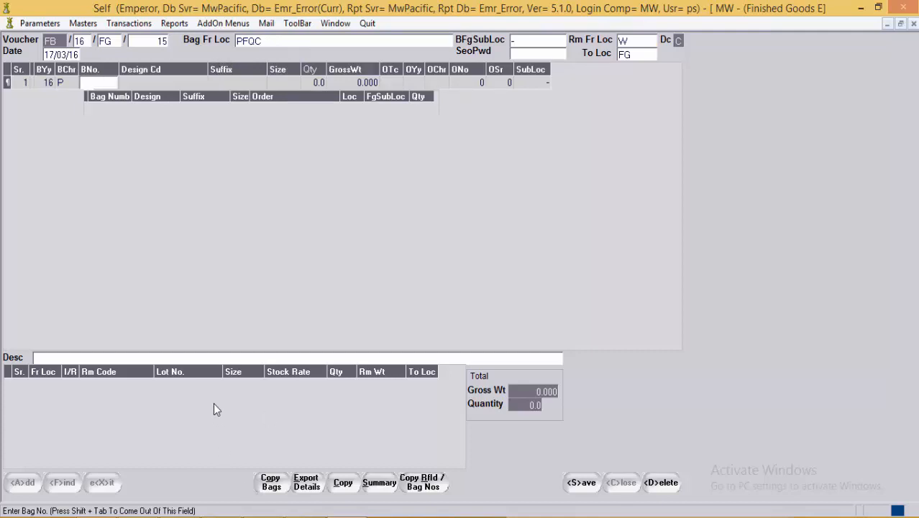
{"action": "key", "text": "shift+Tab"}
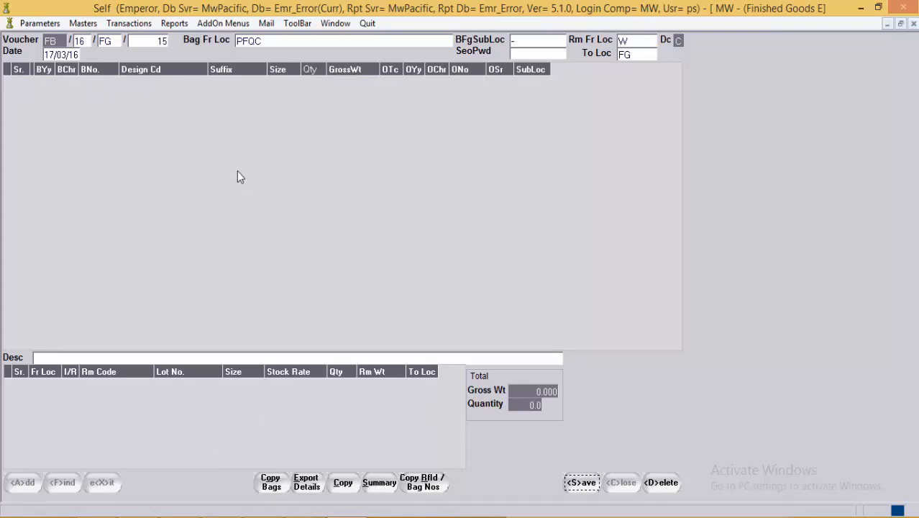
Step: Enter bag 16/P/45 on line 1, filling design 1174CS, 2 pieces, 5.100 weight
{"action": "key", "text": "alt"}
{"action": "key", "text": "Tab"}
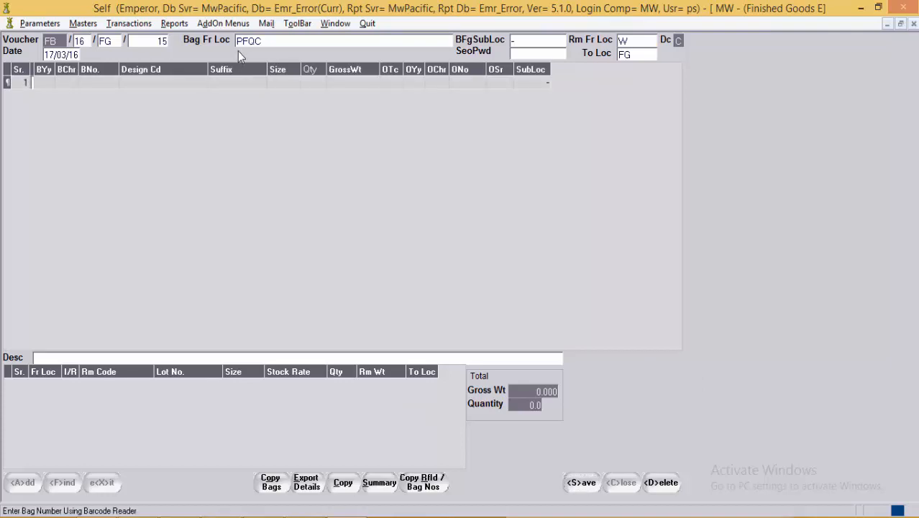
{"action": "key", "text": "Tab"}
{"action": "type", "text": "16"}
{"action": "key", "text": "Tab"}
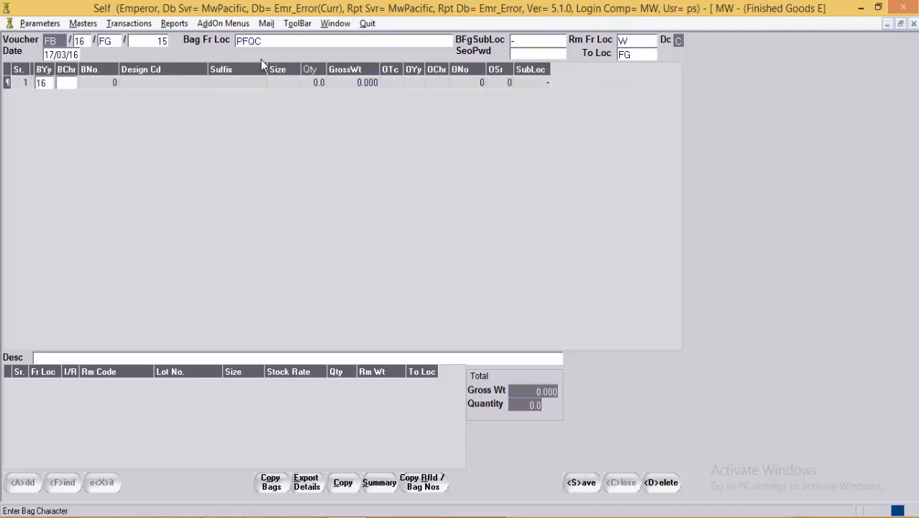
{"action": "type", "text": "P"}
{"action": "key", "text": "Tab"}
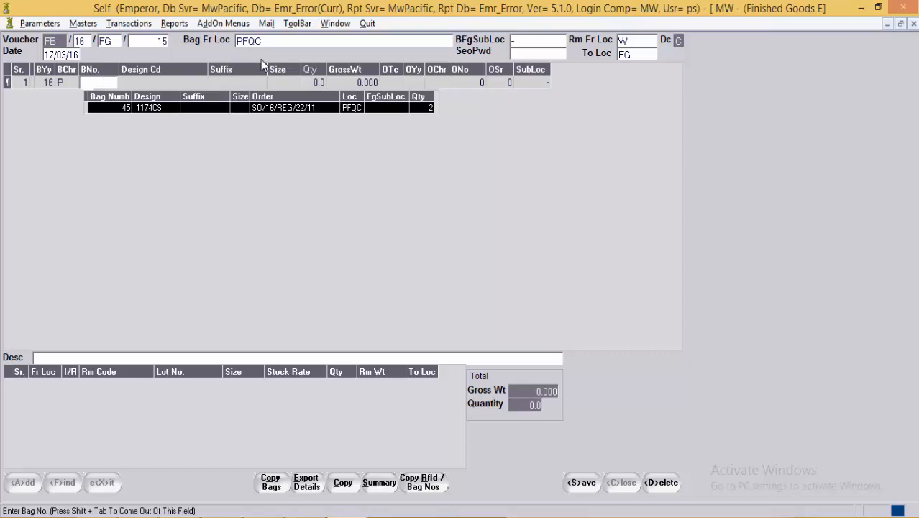
{"action": "key", "text": "Return"}
{"action": "key", "text": "Tab"}
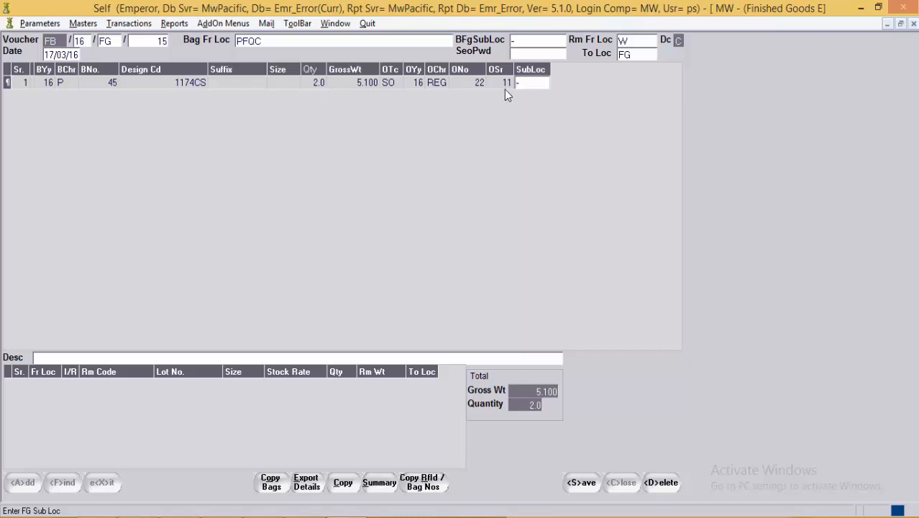
Step: Set line 1's sub-location to CLO Close Out and show the voucher summary
{"action": "left_click", "coordinate": [550, 88]}
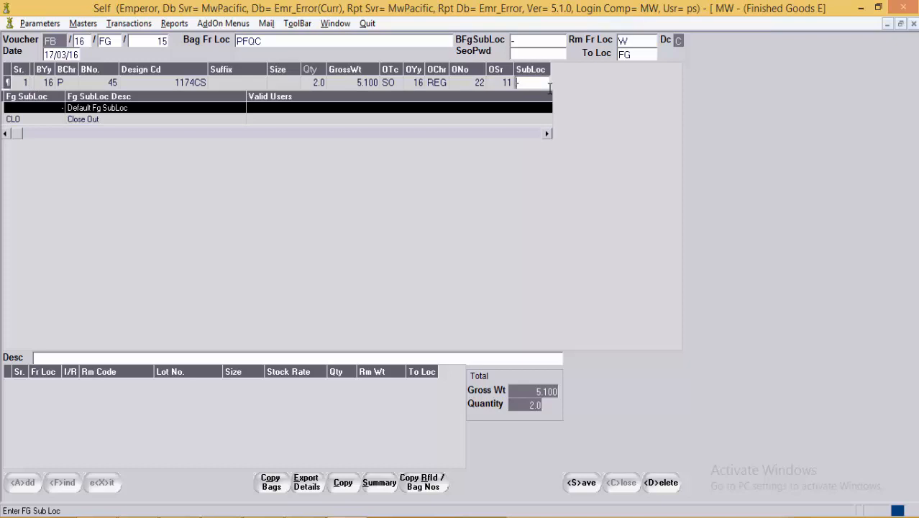
{"action": "key", "text": "Down"}
{"action": "key", "text": "Return"}
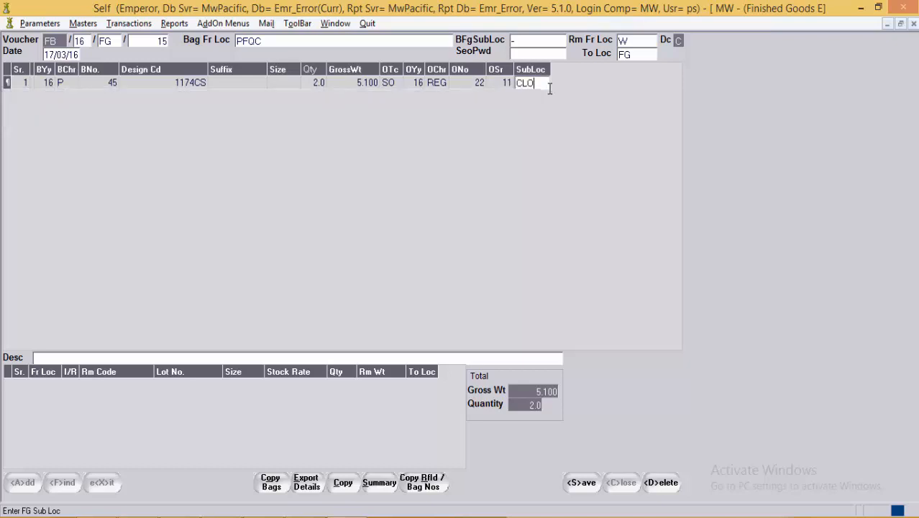
{"action": "left_click", "coordinate": [423, 88]}
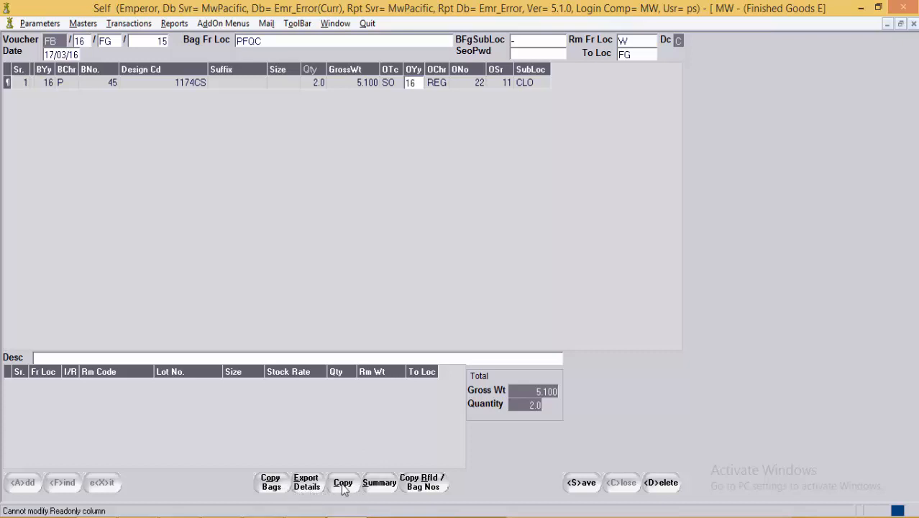
{"action": "left_click", "coordinate": [367, 485]}
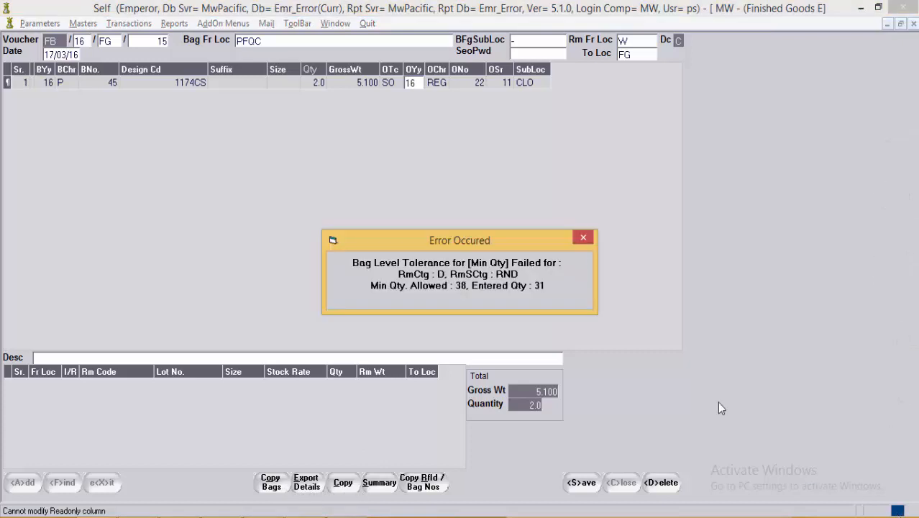
Step: Dismiss the Bag Level Tolerance error and enter the SEO password
{"action": "left_click", "coordinate": [582, 239]}
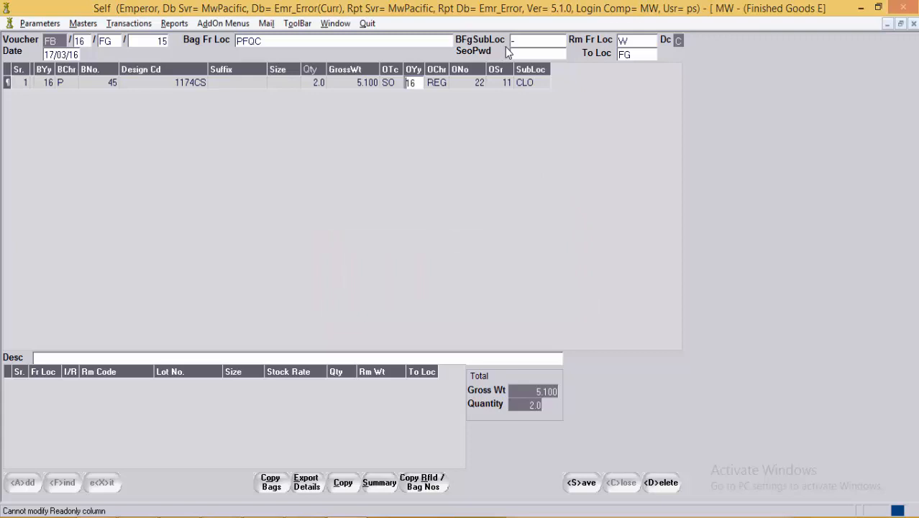
{"action": "left_click", "coordinate": [525, 54]}
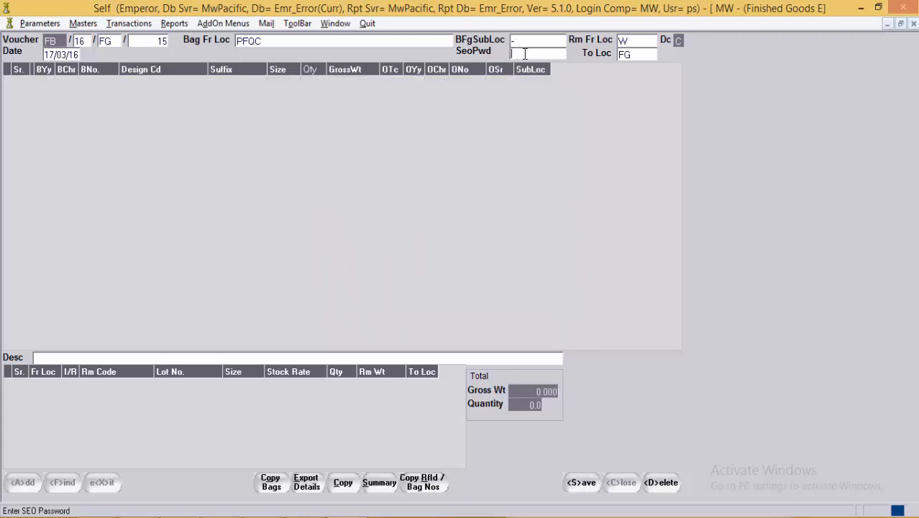
{"action": "type", "text": "****"}
Step: Re-enter bag 16/P/45 on line 1 so its details fill in
{"action": "key", "text": "Tab"}
{"action": "key", "text": "Tab"}
{"action": "key", "text": "Tab"}
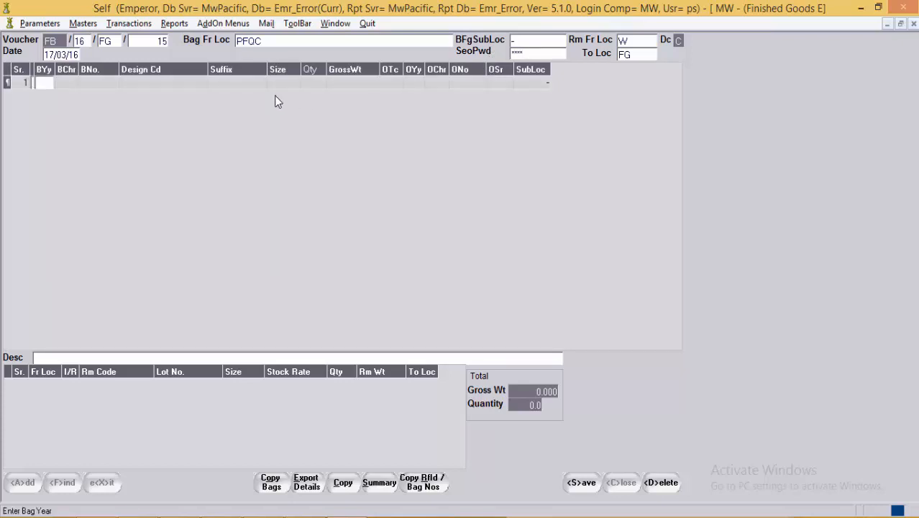
{"action": "type", "text": "16"}
{"action": "key", "text": "Tab"}
{"action": "type", "text": "P"}
{"action": "key", "text": "Tab"}
{"action": "type", "text": "45"}
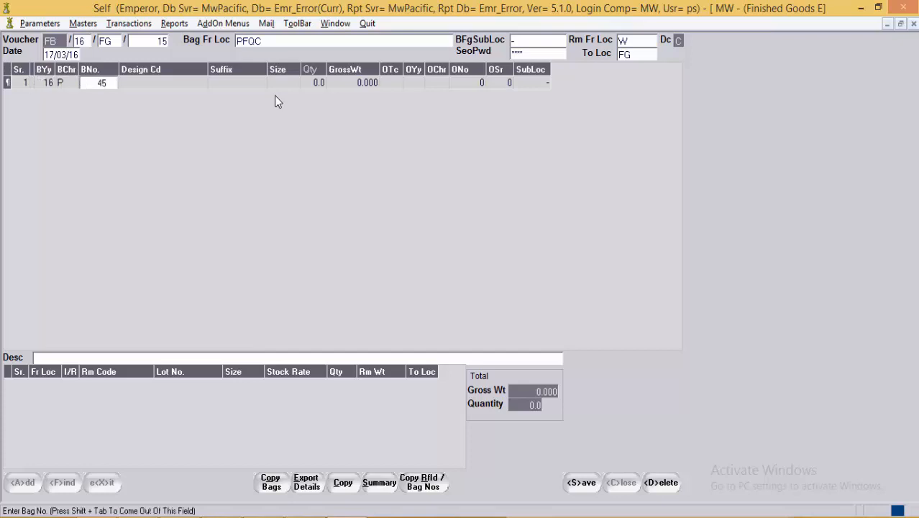
{"action": "key", "text": "Tab"}
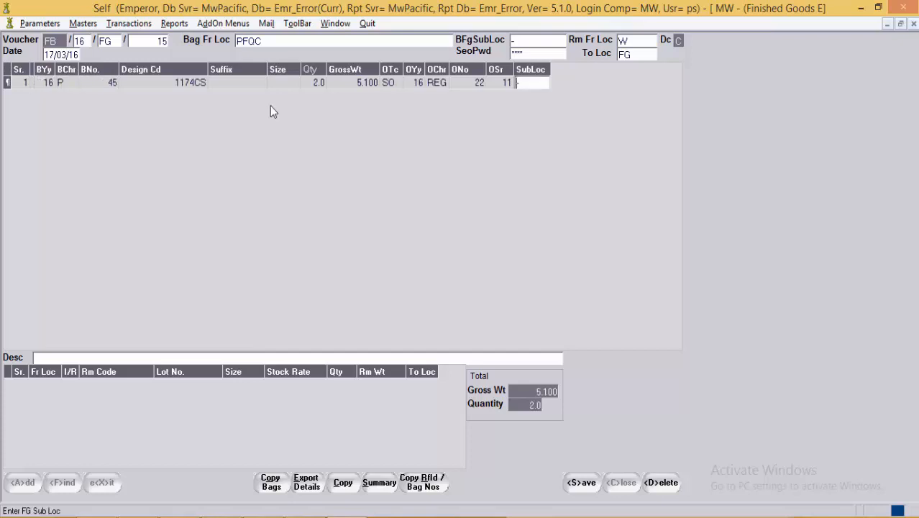
Step: Review bag 45's raw-material lines and row cells, and open the Copy Bags panel
{"action": "left_click", "coordinate": [344, 483]}
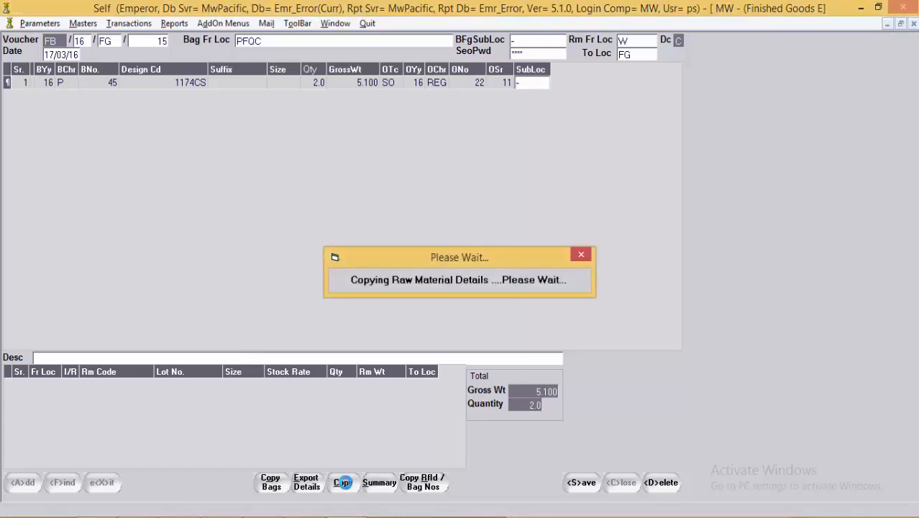
{"action": "left_click", "coordinate": [348, 399]}
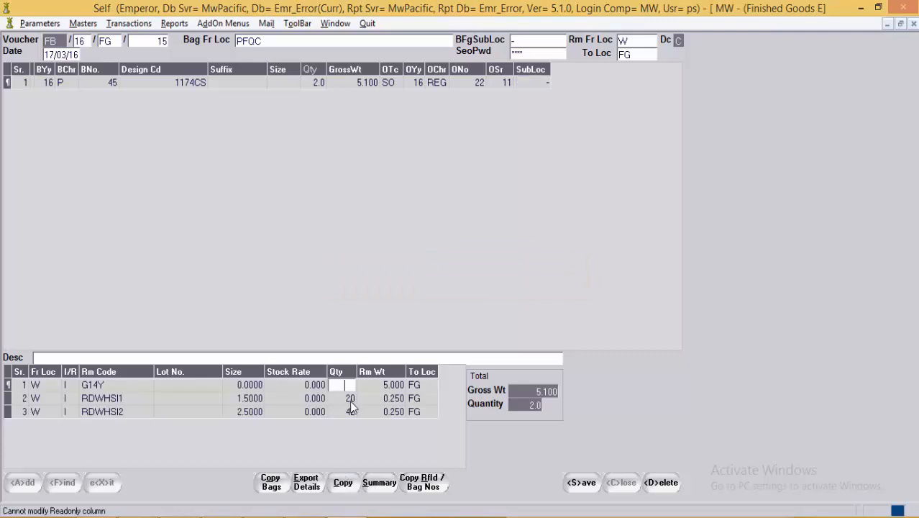
{"action": "left_click", "coordinate": [384, 411]}
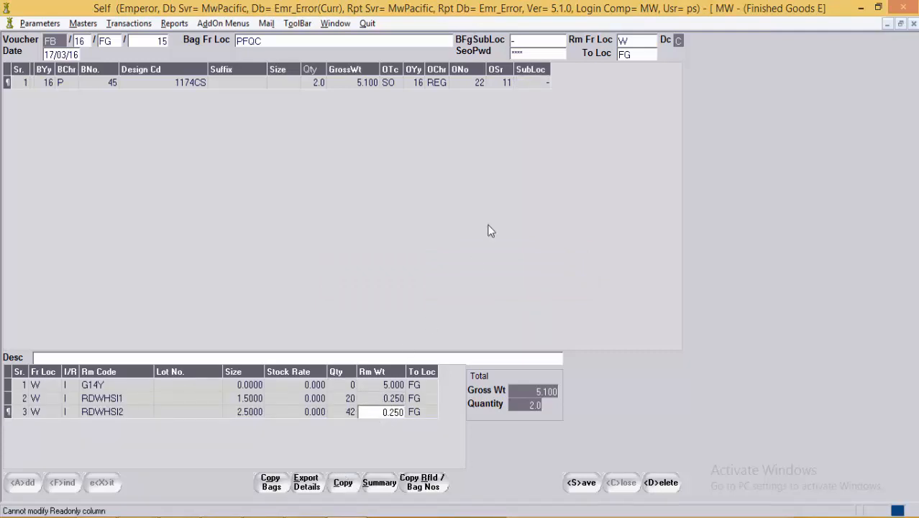
{"action": "left_click", "coordinate": [507, 83]}
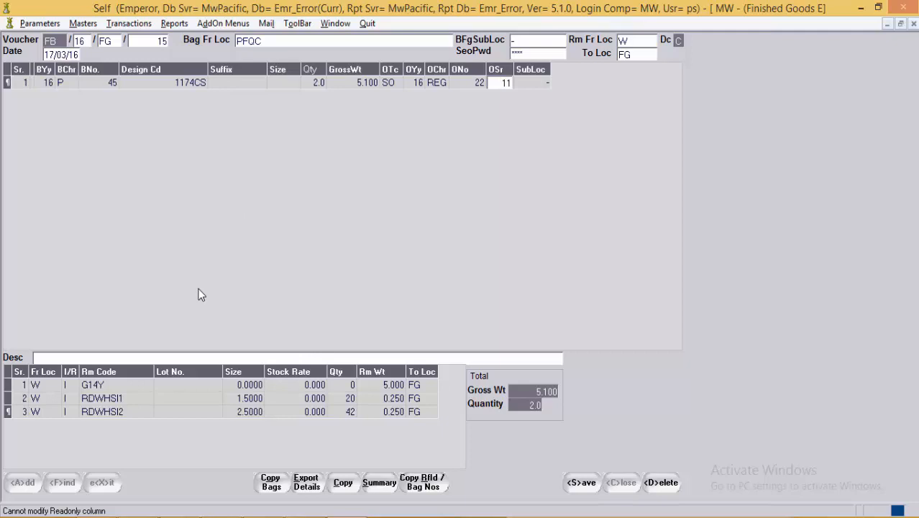
{"action": "left_click", "coordinate": [311, 517]}
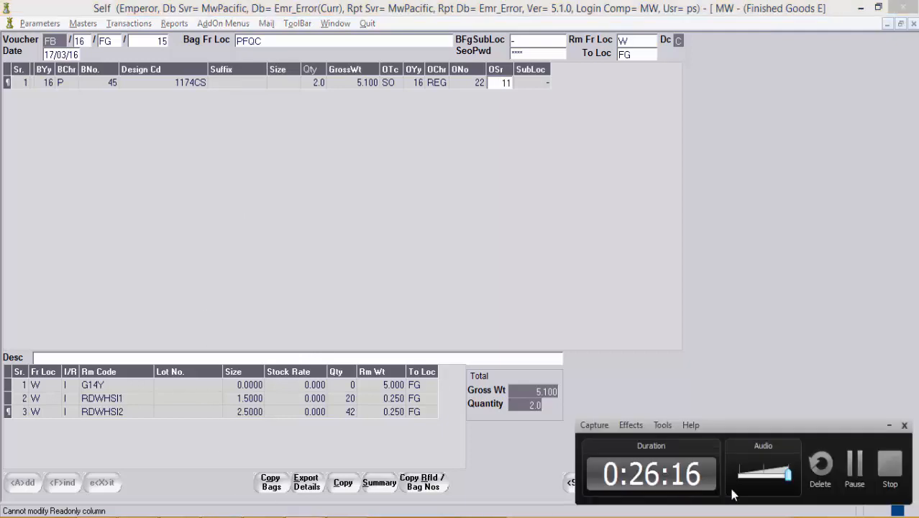
{"action": "left_click", "coordinate": [859, 469]}
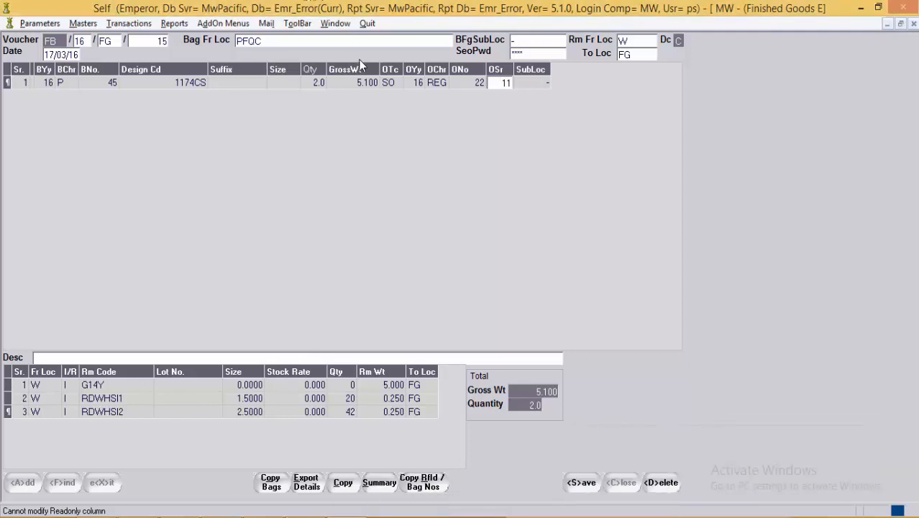
{"action": "left_click", "coordinate": [364, 82]}
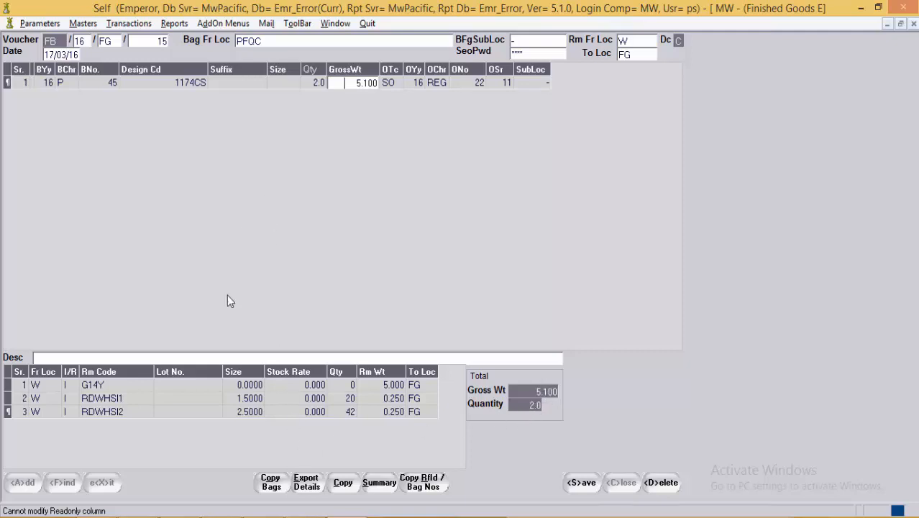
{"action": "left_click", "coordinate": [272, 488]}
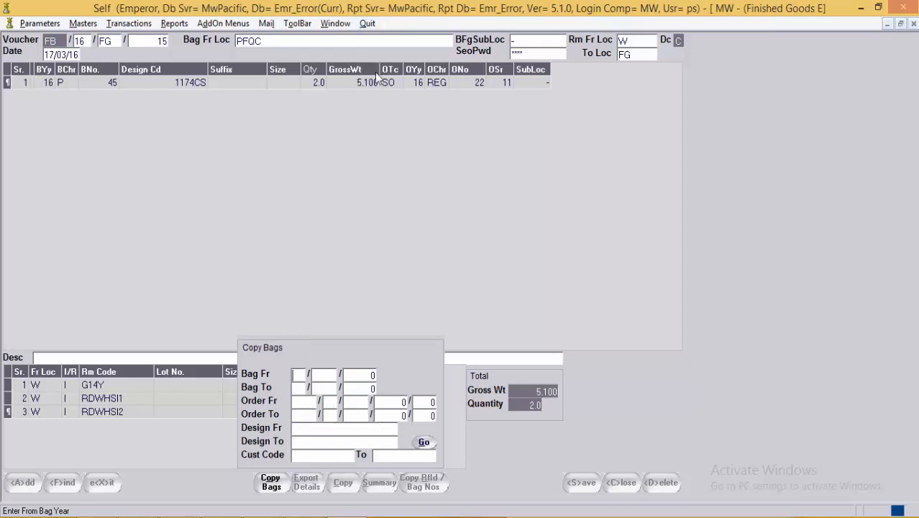
Step: Close Copy Bags and view Export Details without entering an export number
{"action": "left_click", "coordinate": [272, 482]}
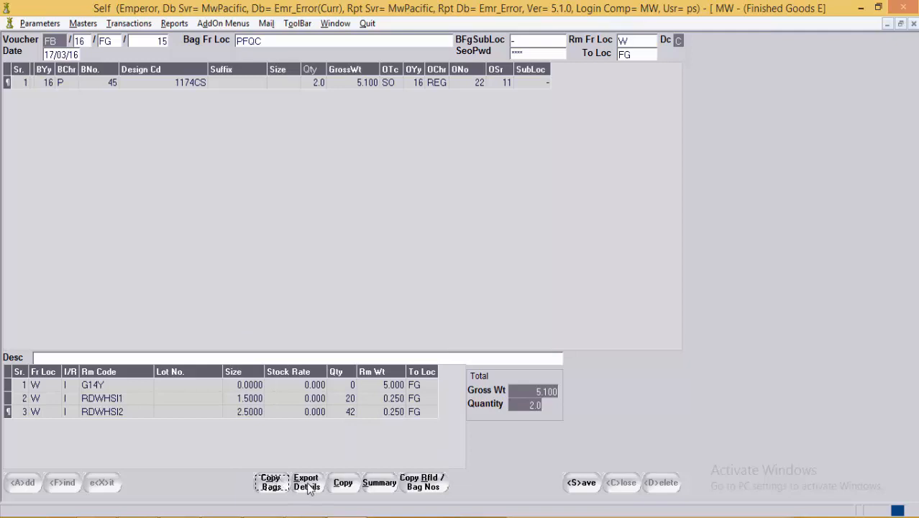
{"action": "left_click", "coordinate": [305, 482]}
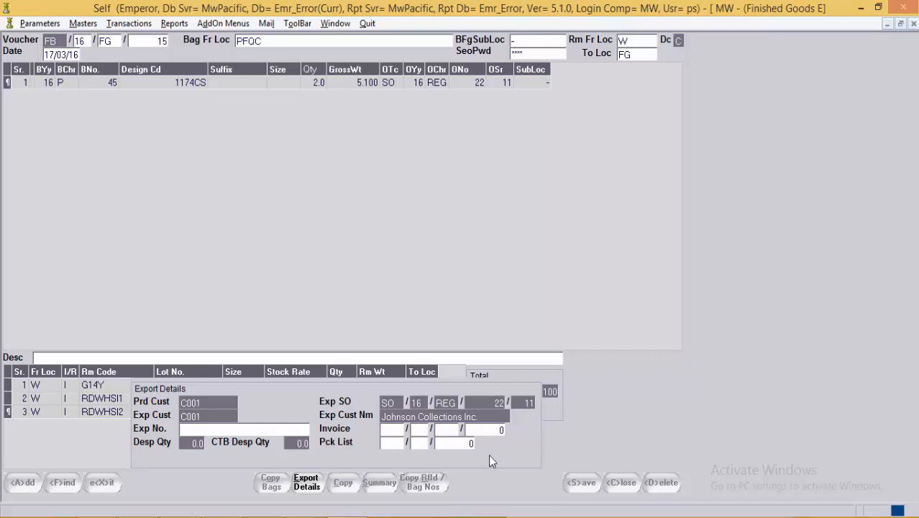
{"action": "left_click", "coordinate": [221, 428]}
{"action": "left_click", "coordinate": [305, 488]}
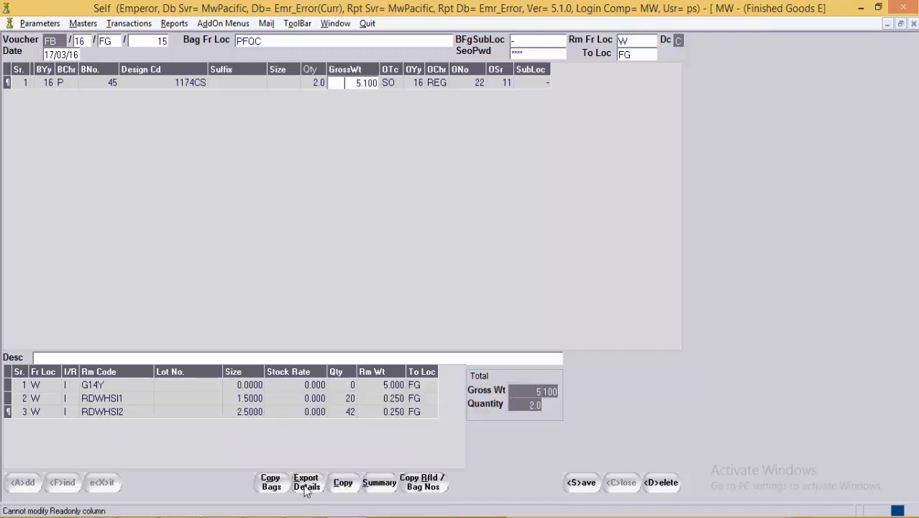
Step: Browse the Summary's Group By options keeping PRDORDSR, then open Copy RfId / Bag Nos
{"action": "left_click", "coordinate": [379, 484]}
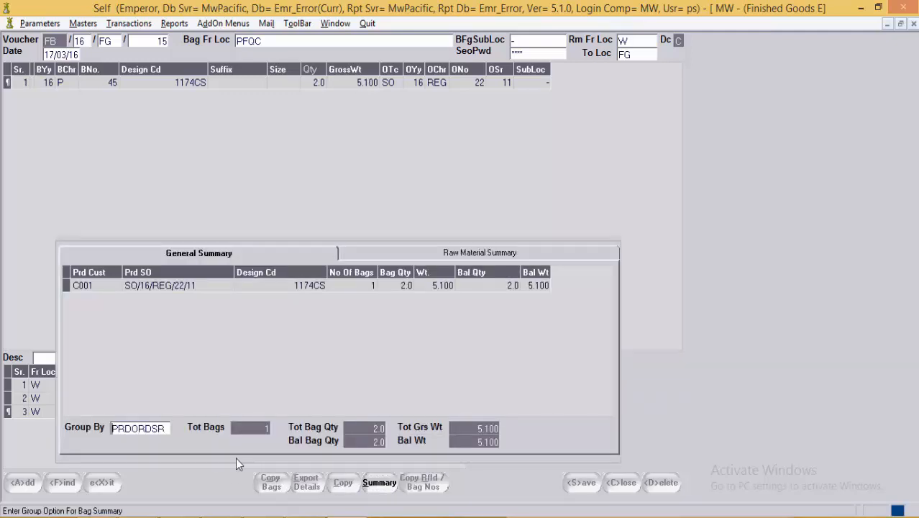
{"action": "key", "text": "F1"}
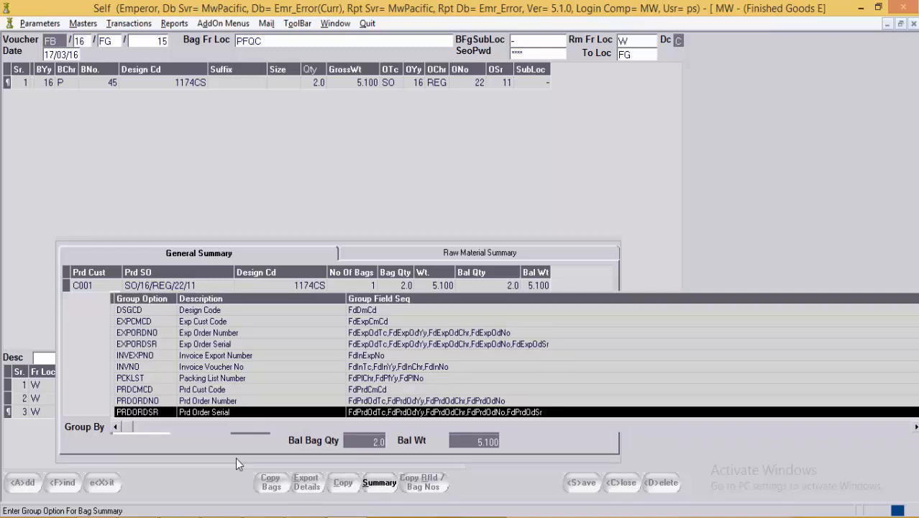
{"action": "key", "text": "Up"}
{"action": "key", "text": "Up"}
{"action": "key", "text": "Up"}
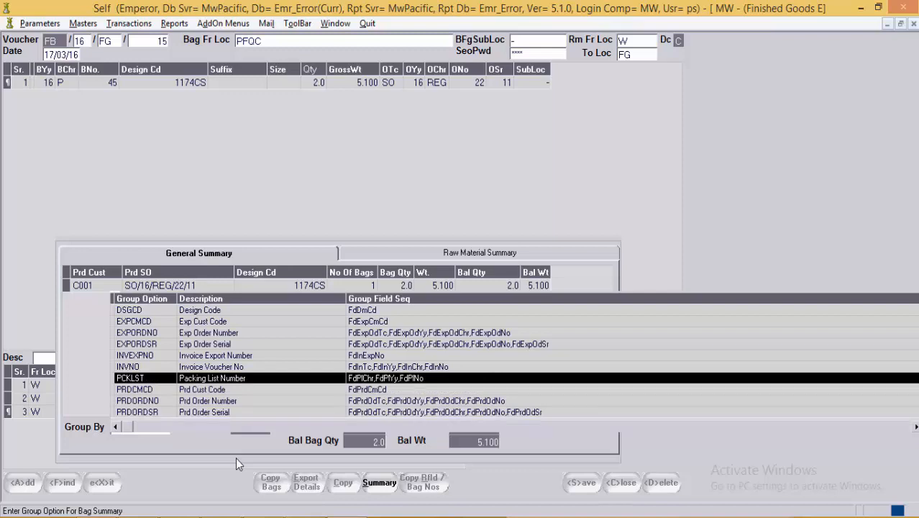
{"action": "key", "text": "Escape"}
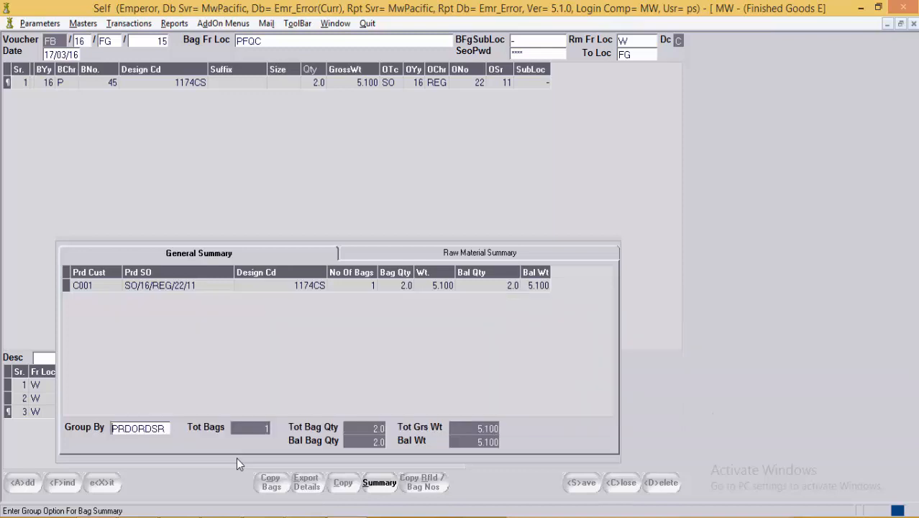
{"action": "left_click", "coordinate": [379, 488]}
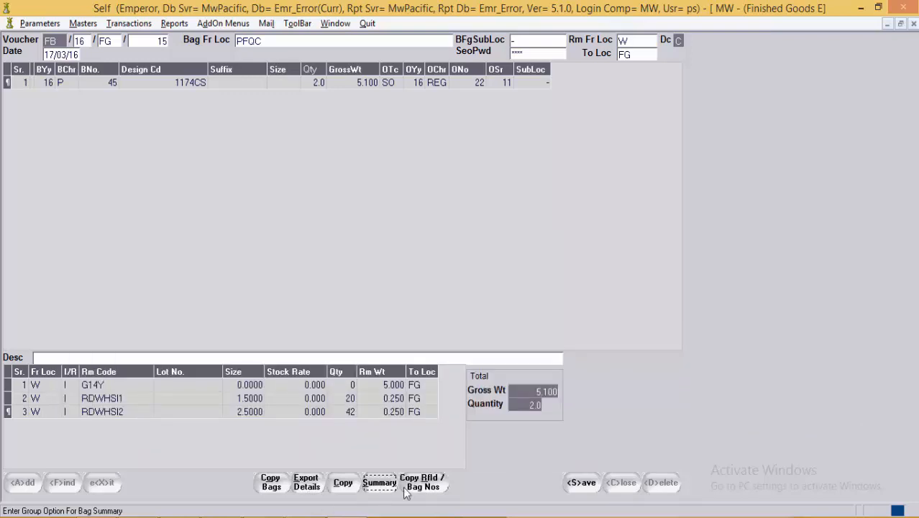
{"action": "left_click", "coordinate": [423, 483]}
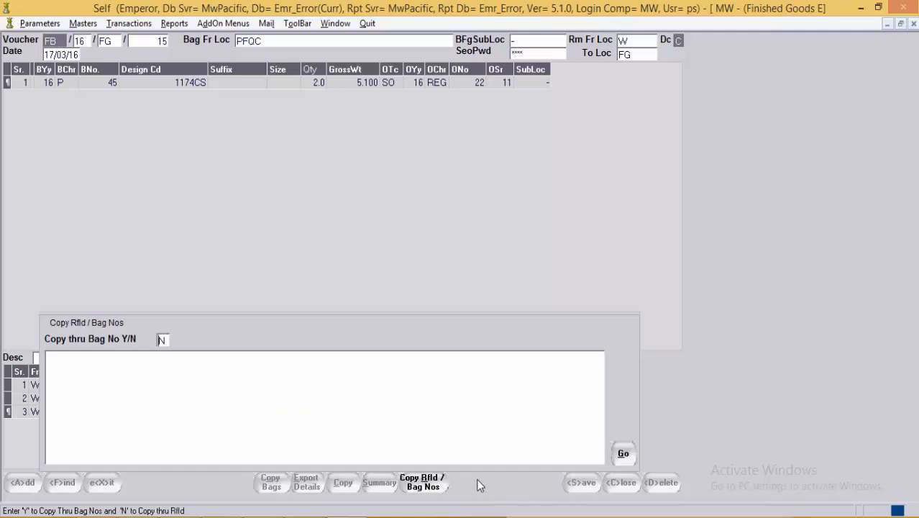
Step: Close Copy RfId / Bag Nos and save the FG voucher with bag 45
{"action": "left_click", "coordinate": [431, 486]}
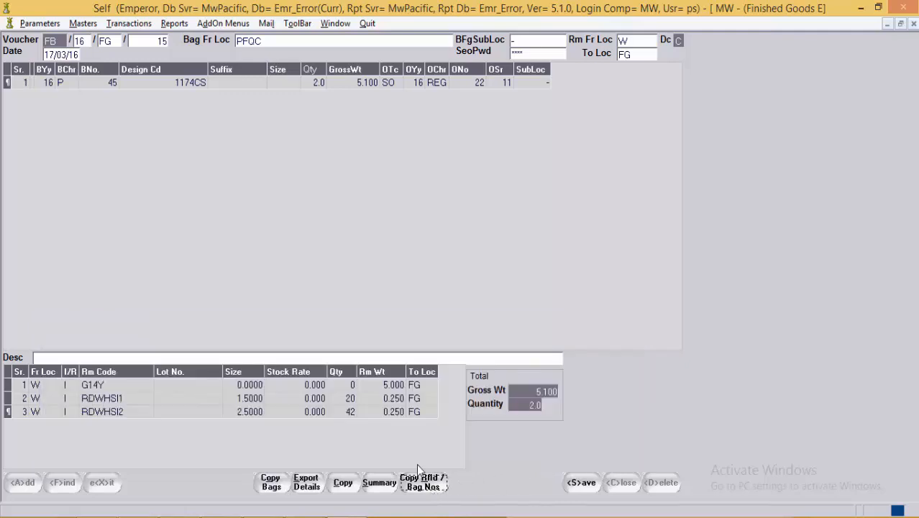
{"action": "left_click", "coordinate": [430, 83]}
{"action": "left_click", "coordinate": [468, 84]}
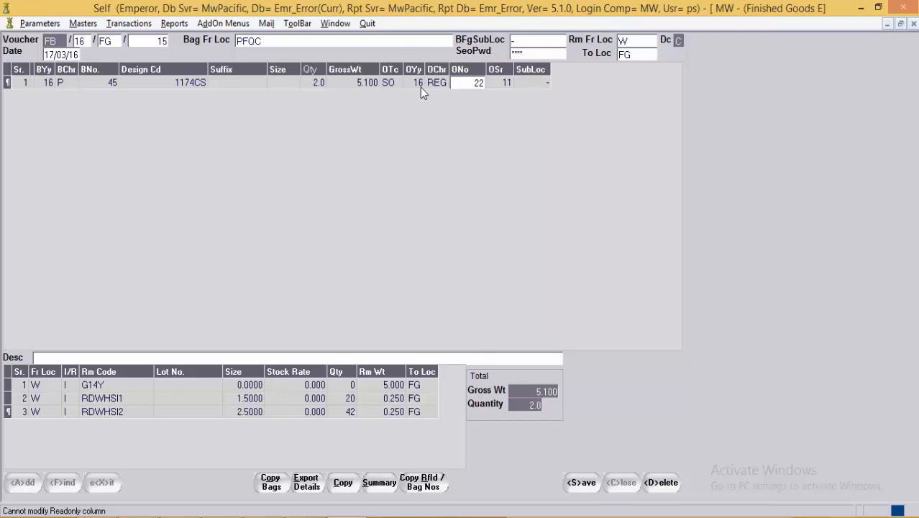
{"action": "left_click", "coordinate": [586, 484]}
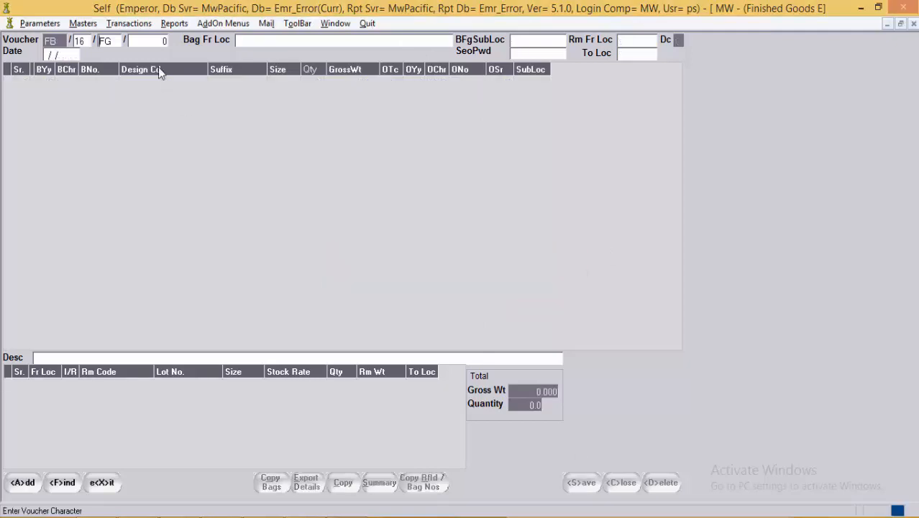
Step: Open Finished Goods (Bag Movement) and choose voucher character FM
{"action": "left_click", "coordinate": [129, 23]}
{"action": "mouse_move", "coordinate": [162, 103]}
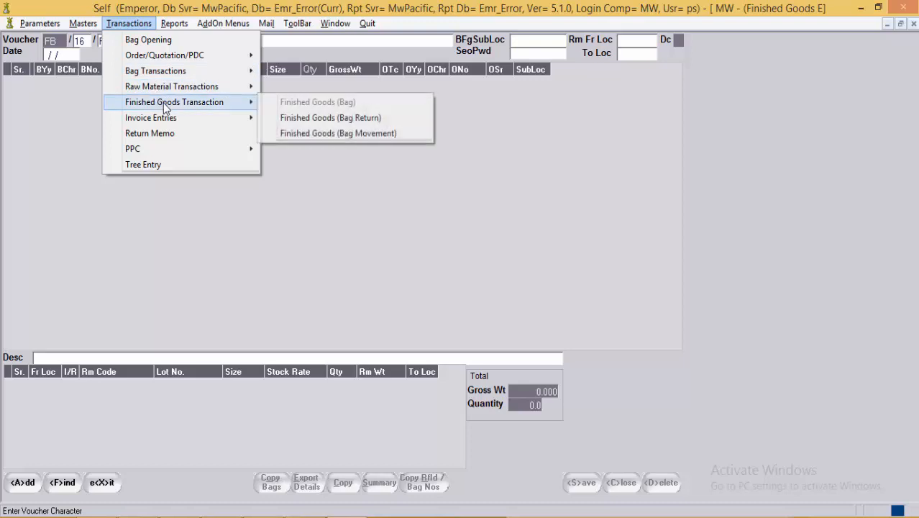
{"action": "left_click", "coordinate": [335, 135]}
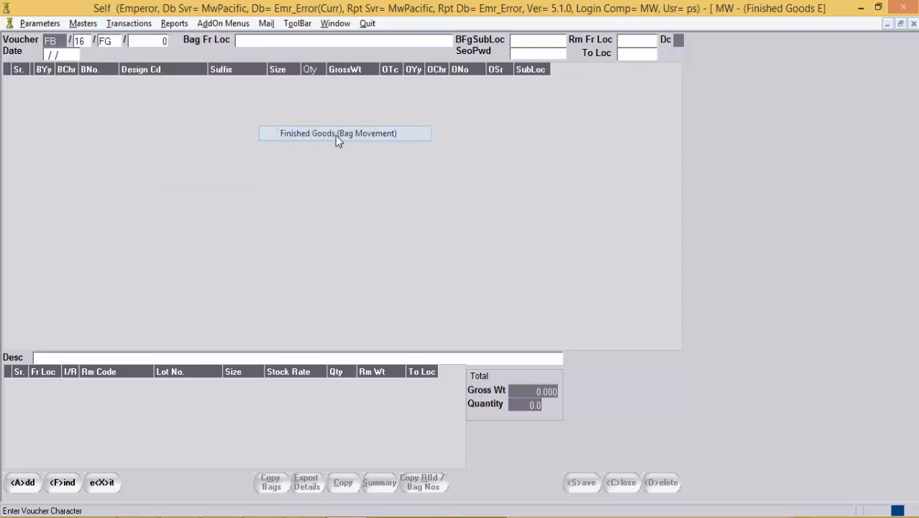
{"action": "double_click", "coordinate": [110, 41]}
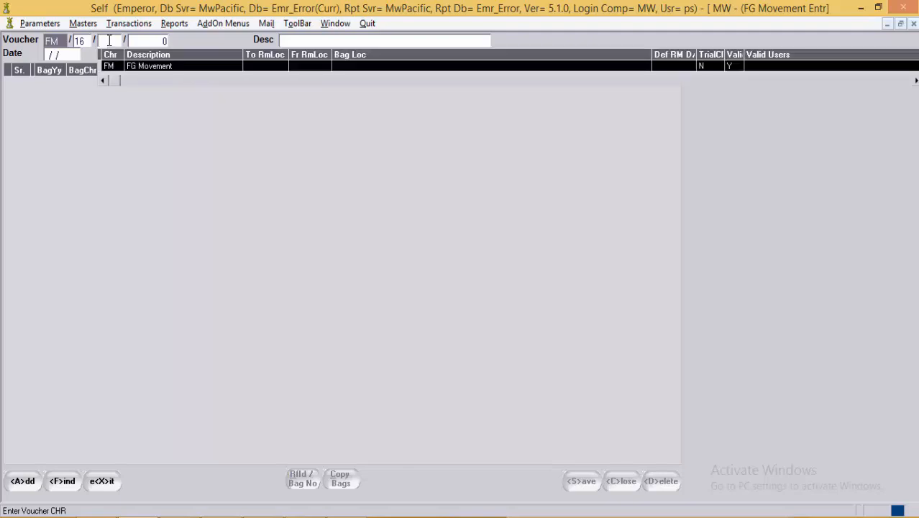
{"action": "key", "text": "Return"}
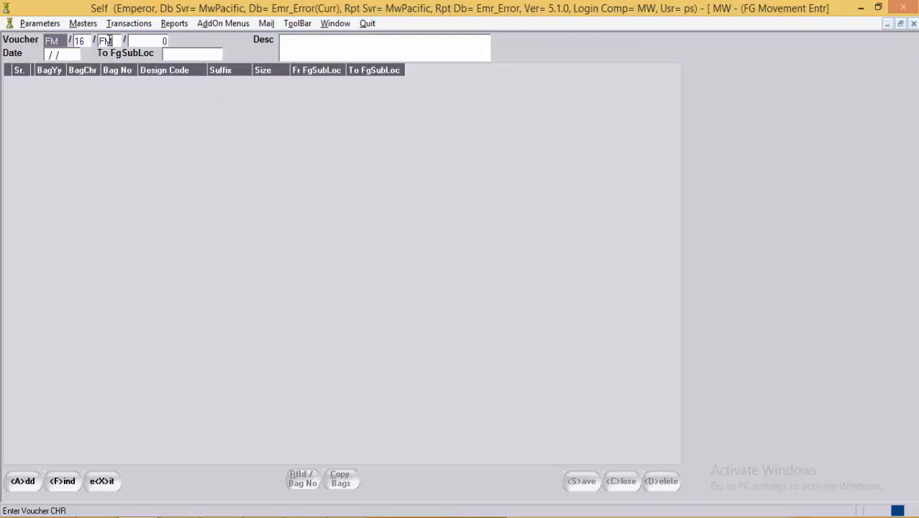
Step: Date voucher FM/16/FM/1 170316 and set To FgSubLoc to the default sub-location
{"action": "type", "text": "170316"}
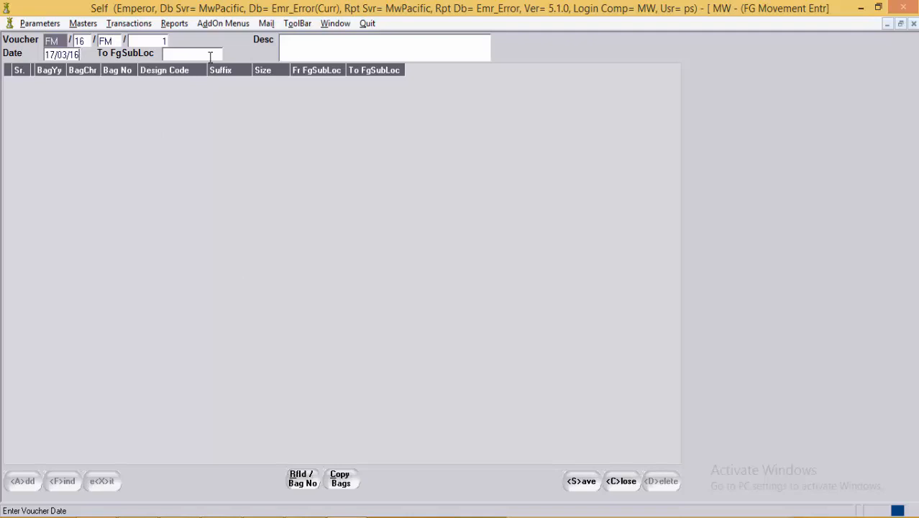
{"action": "left_click", "coordinate": [210, 55]}
{"action": "key", "text": "F1"}
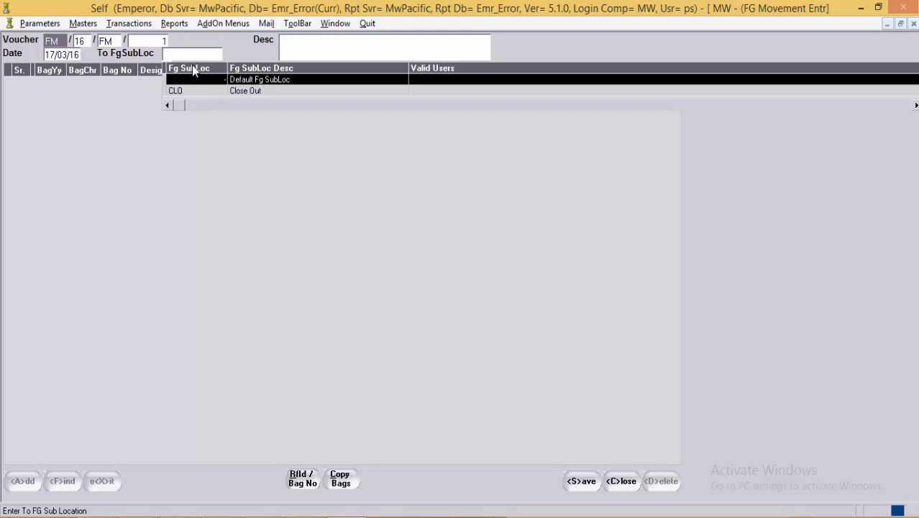
{"action": "key", "text": "Return"}
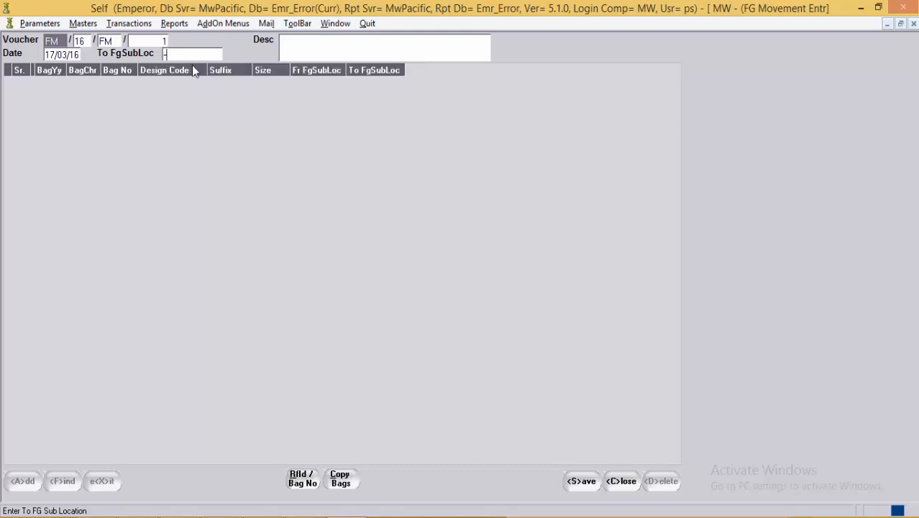
{"action": "key", "text": "Return"}
{"action": "key", "text": "Return"}
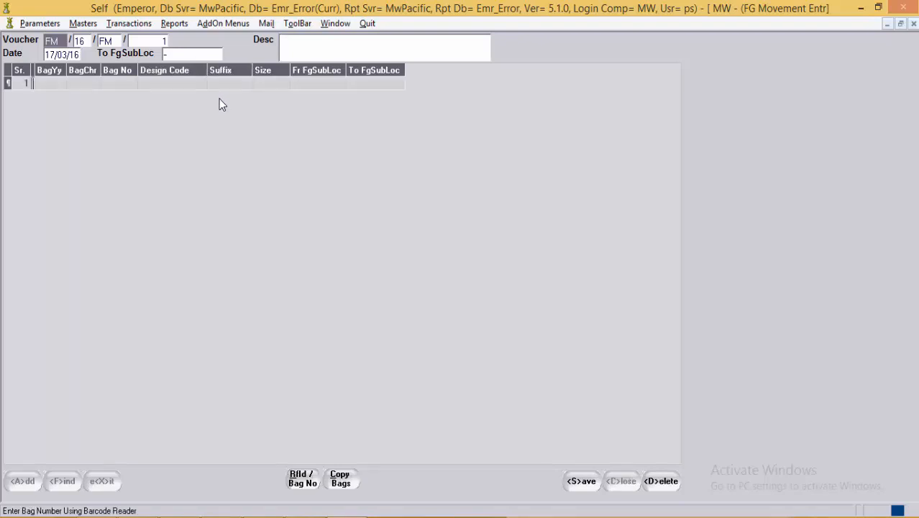
Step: Enter bag 45 on the first line and set CLO as the destination sub-location
{"action": "key", "text": "Return"}
{"action": "key", "text": "Return"}
{"action": "key", "text": "Return"}
{"action": "key", "text": "F1"}
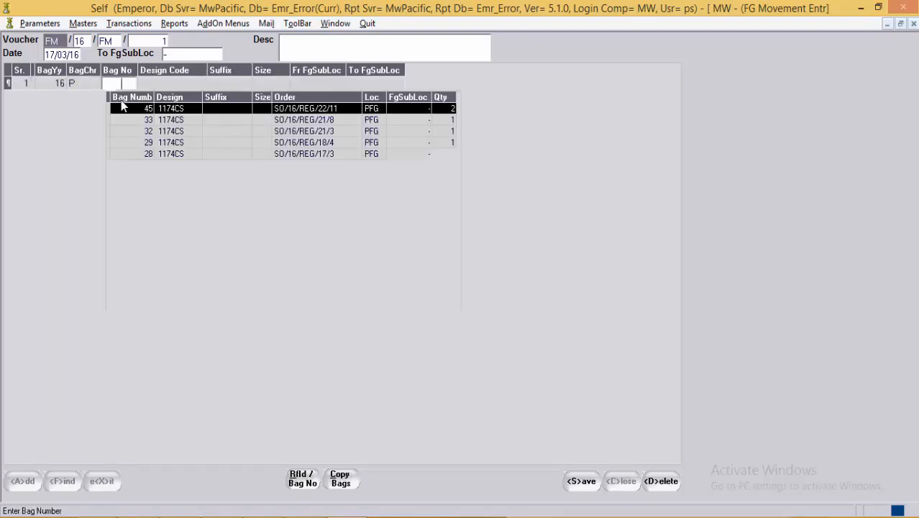
{"action": "key", "text": "Return"}
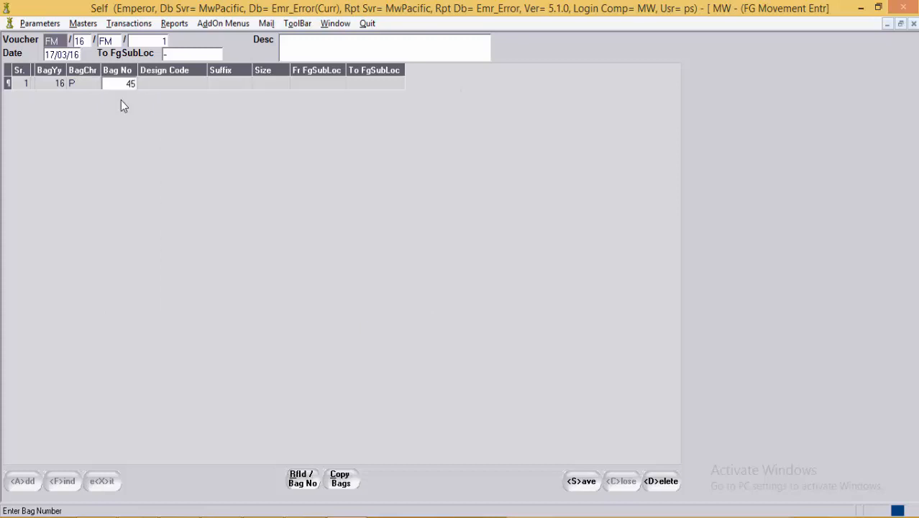
{"action": "key", "text": "Return"}
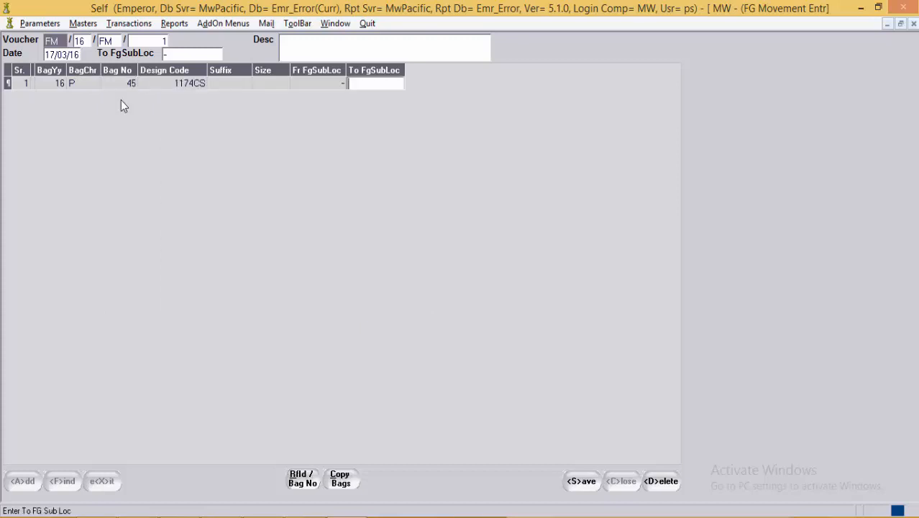
{"action": "key", "text": "F1"}
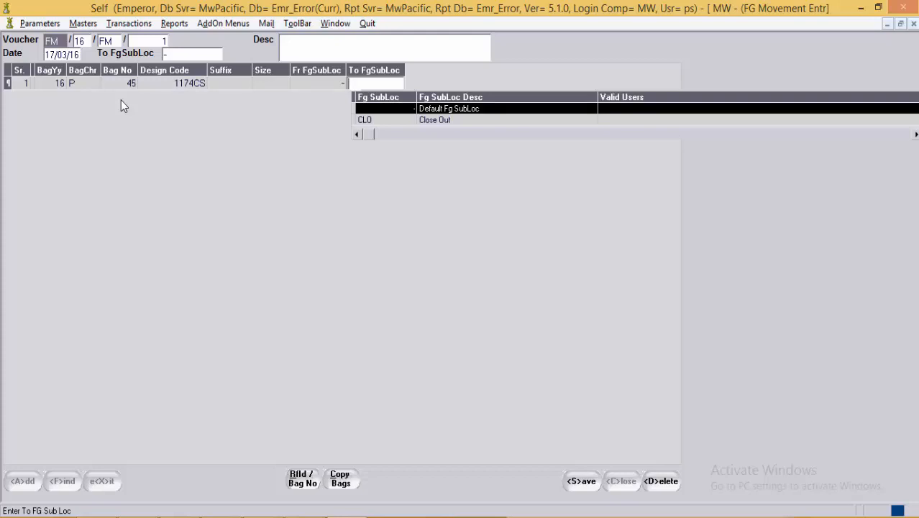
{"action": "key", "text": "Down"}
{"action": "key", "text": "Return"}
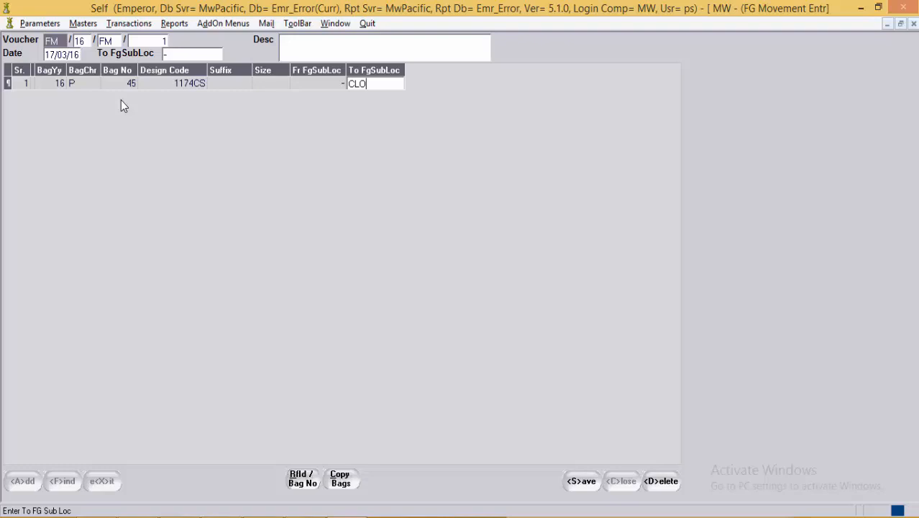
Step: Check the Copy Bags and RFID / Bag No panels, then save the movement voucher
{"action": "left_click", "coordinate": [341, 479]}
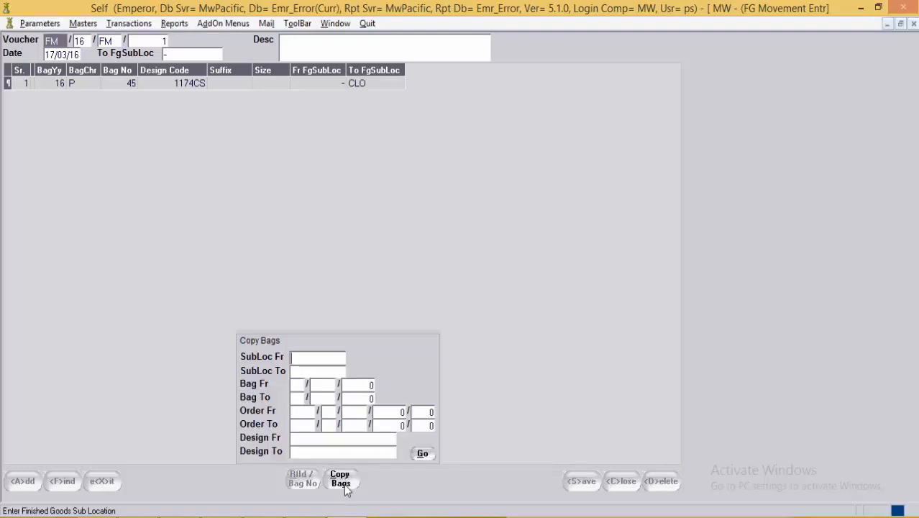
{"action": "key", "text": "Escape"}
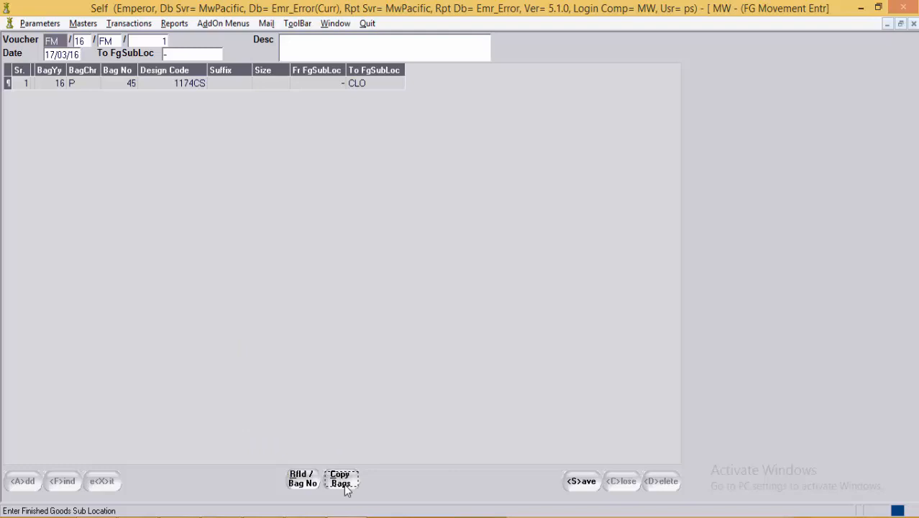
{"action": "left_click", "coordinate": [302, 483]}
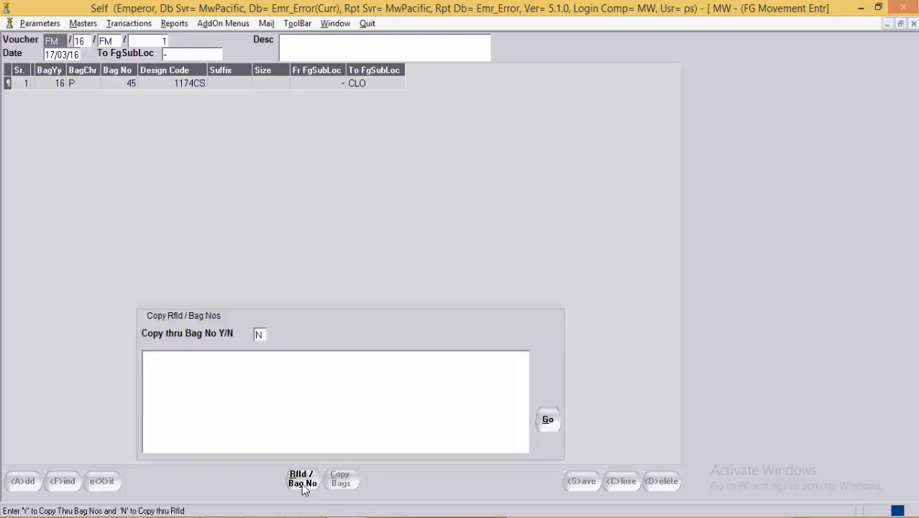
{"action": "key", "text": "Escape"}
{"action": "left_click", "coordinate": [211, 82]}
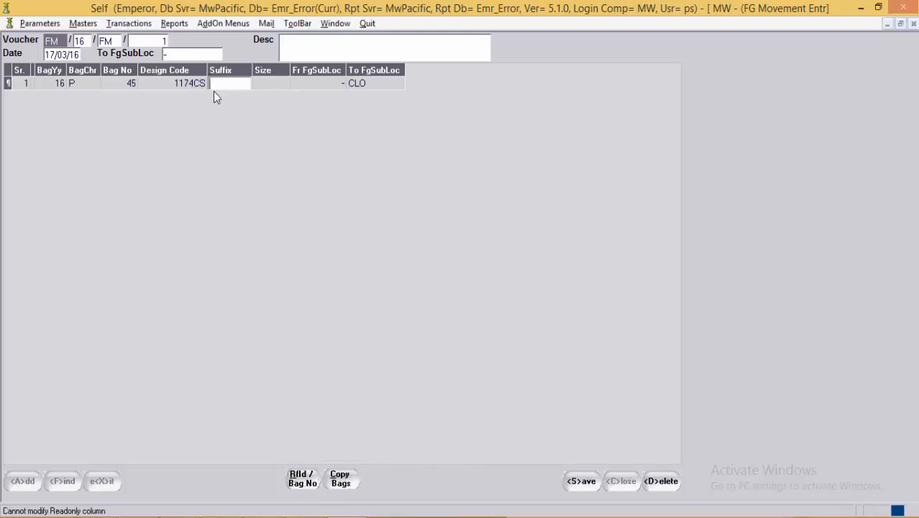
{"action": "left_click", "coordinate": [584, 481]}
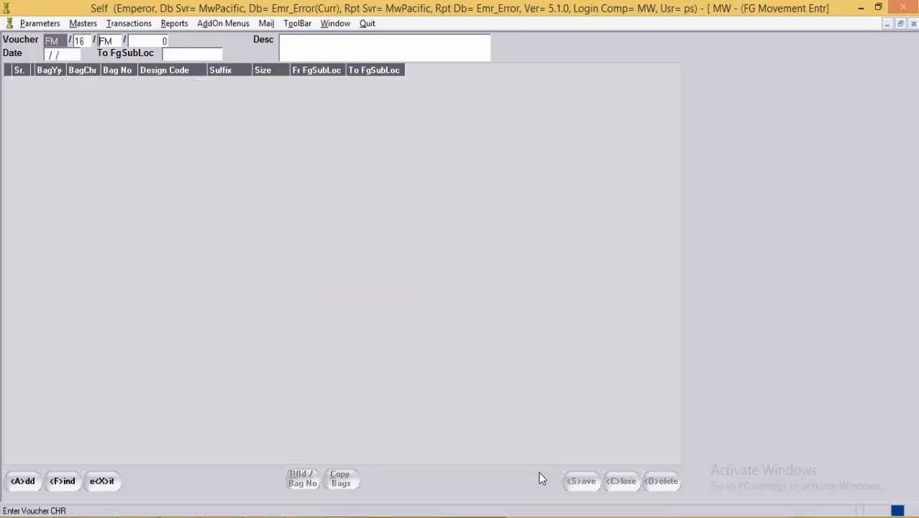
Step: Close the open movement forms and open the Finished Goods transaction form
{"action": "left_click", "coordinate": [112, 482]}
{"action": "left_click", "coordinate": [112, 482]}
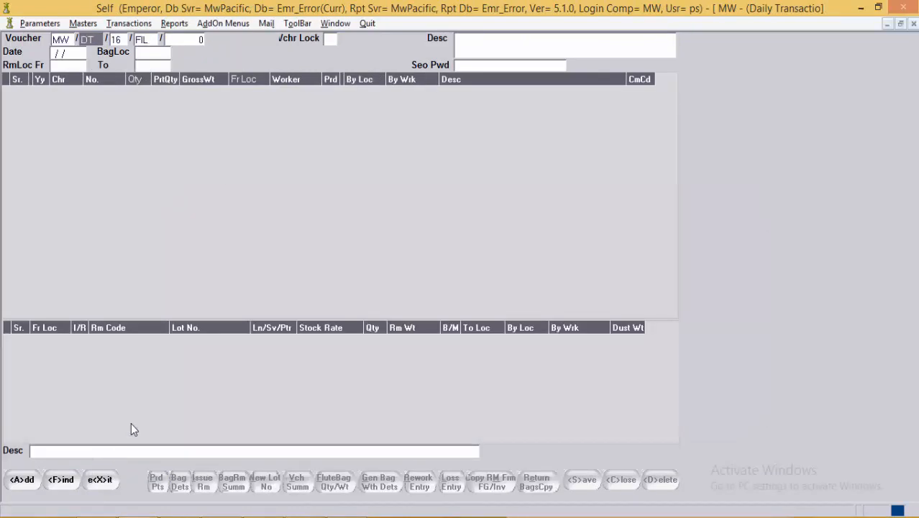
{"action": "left_click", "coordinate": [109, 482]}
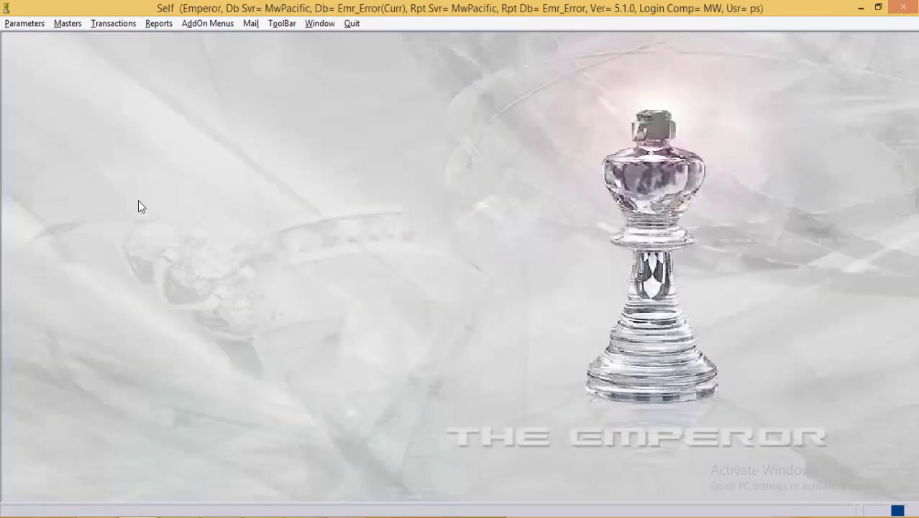
{"action": "left_click", "coordinate": [121, 27]}
{"action": "mouse_move", "coordinate": [143, 106]}
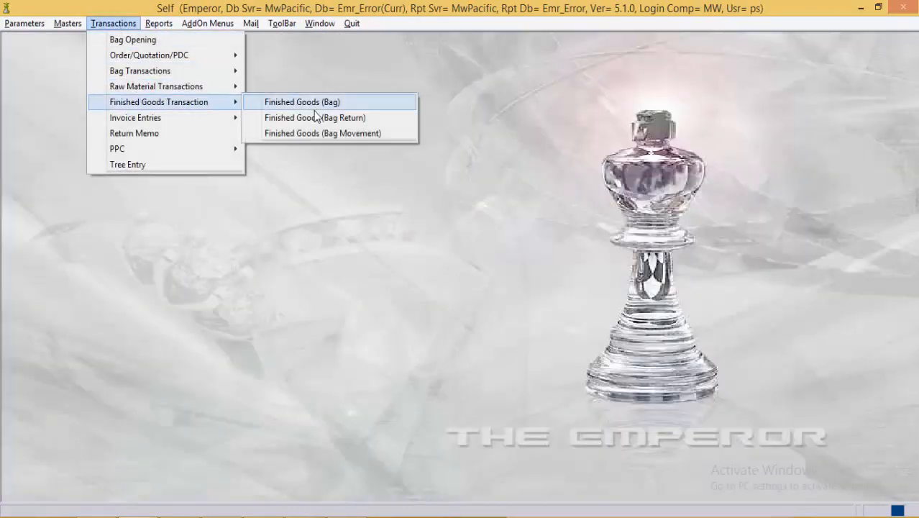
{"action": "left_click", "coordinate": [318, 119]}
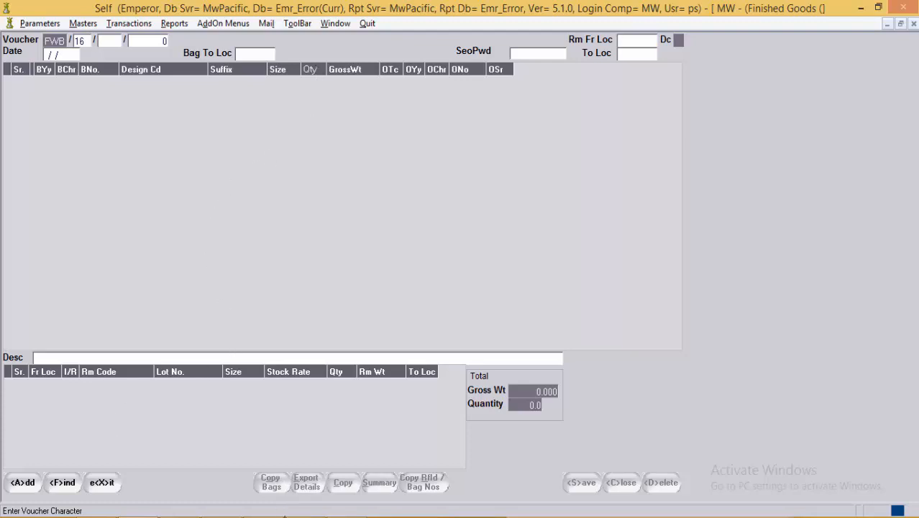
Step: Choose FWB as the voucher character to get voucher FWB/16/FWB/2
{"action": "left_click", "coordinate": [285, 517]}
{"action": "left_click", "coordinate": [859, 475]}
{"action": "key", "text": "Return"}
{"action": "left_click", "coordinate": [108, 40]}
{"action": "key", "text": "F1"}
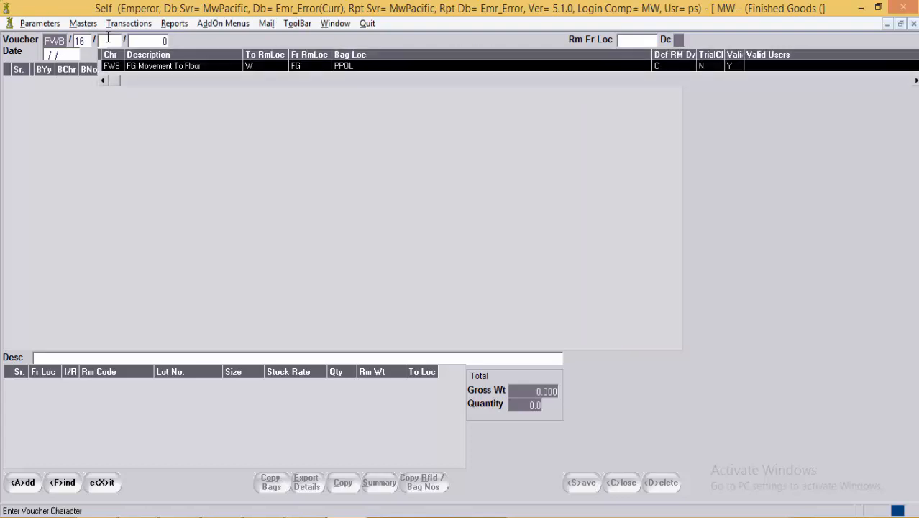
{"action": "key", "text": "Return"}
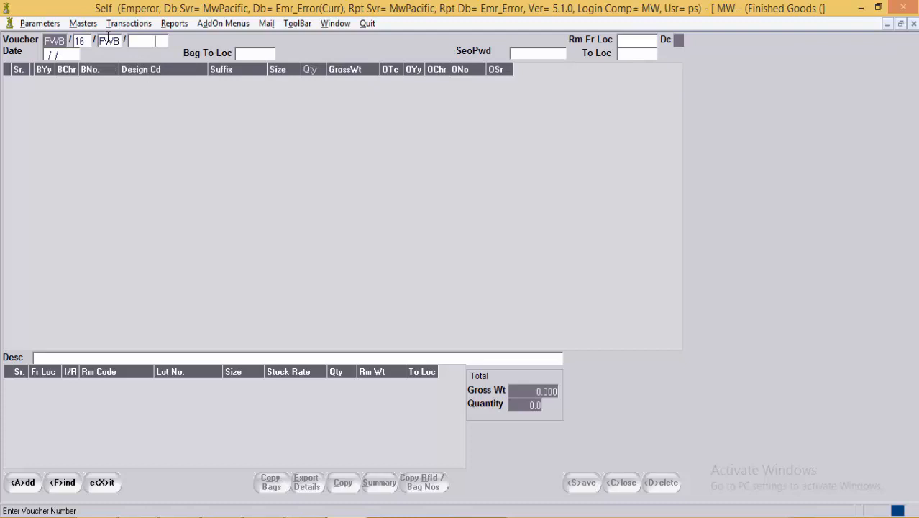
{"action": "key", "text": "Return"}
{"action": "left_click", "coordinate": [344, 517]}
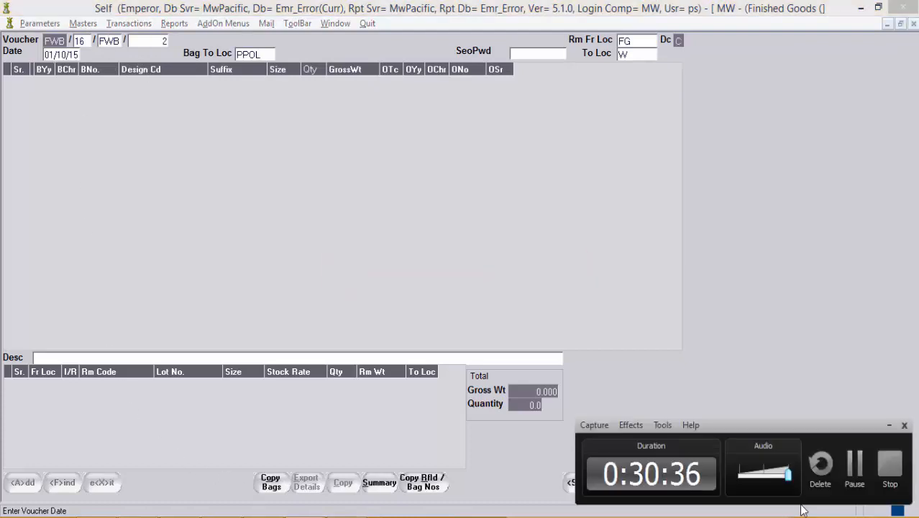
{"action": "left_click", "coordinate": [866, 481]}
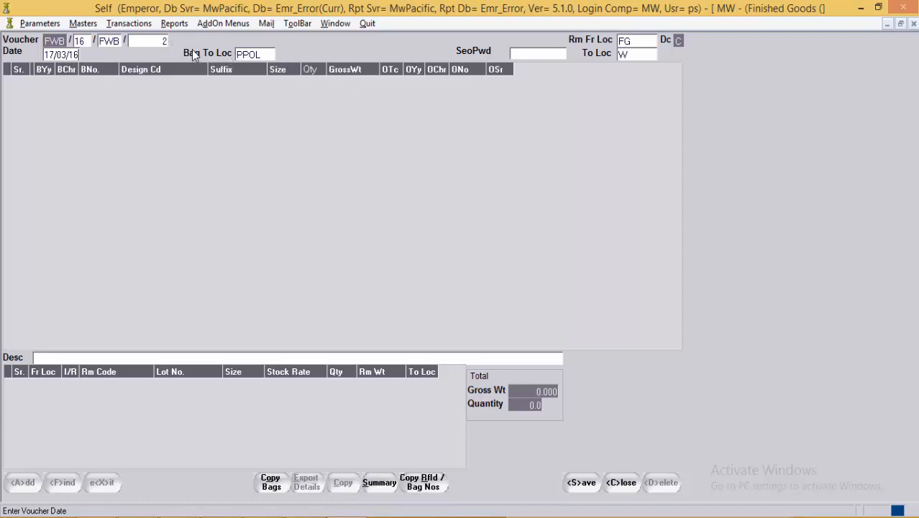
Step: Verify bag location PPOL and raw-material locations FG to W, then begin line 1
{"action": "left_click", "coordinate": [260, 55]}
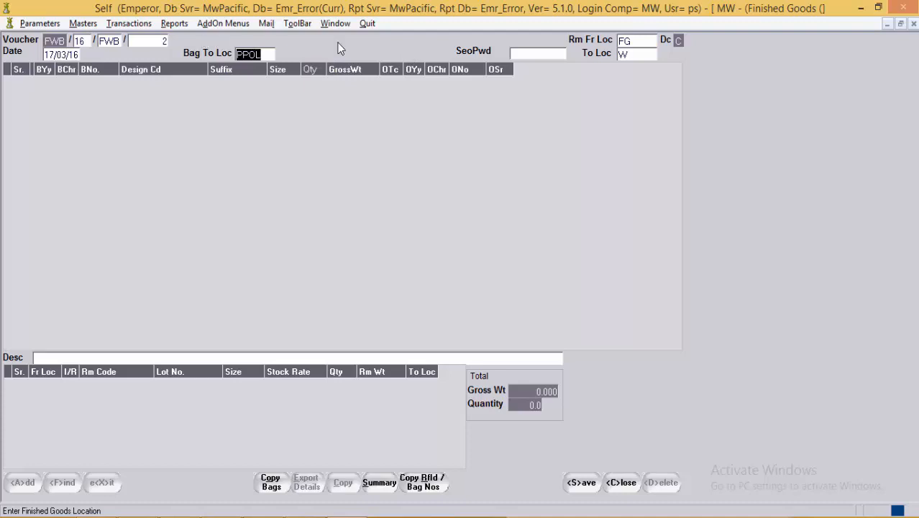
{"action": "left_click", "coordinate": [529, 53]}
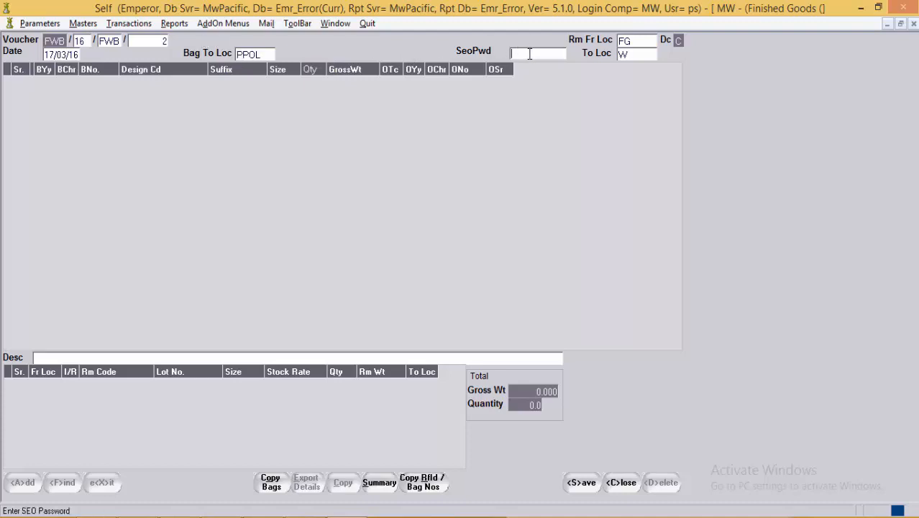
{"action": "left_click", "coordinate": [650, 41]}
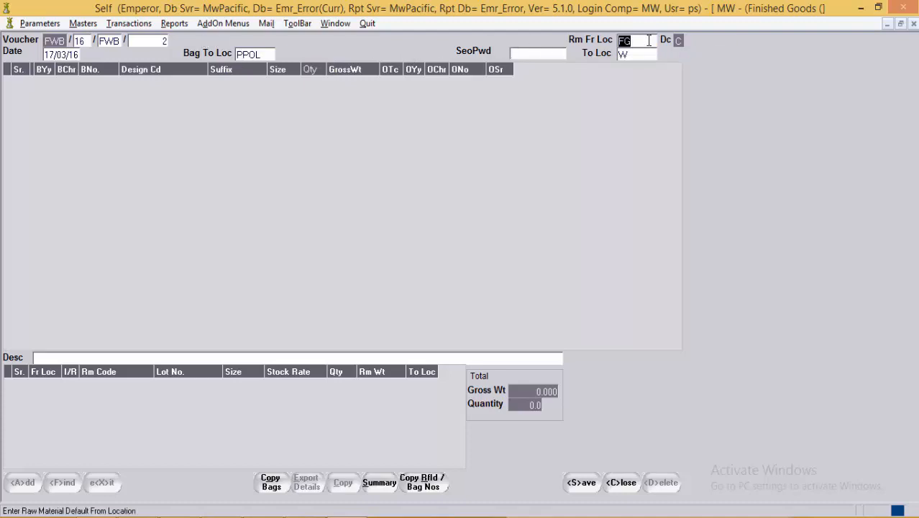
{"action": "left_click", "coordinate": [651, 55]}
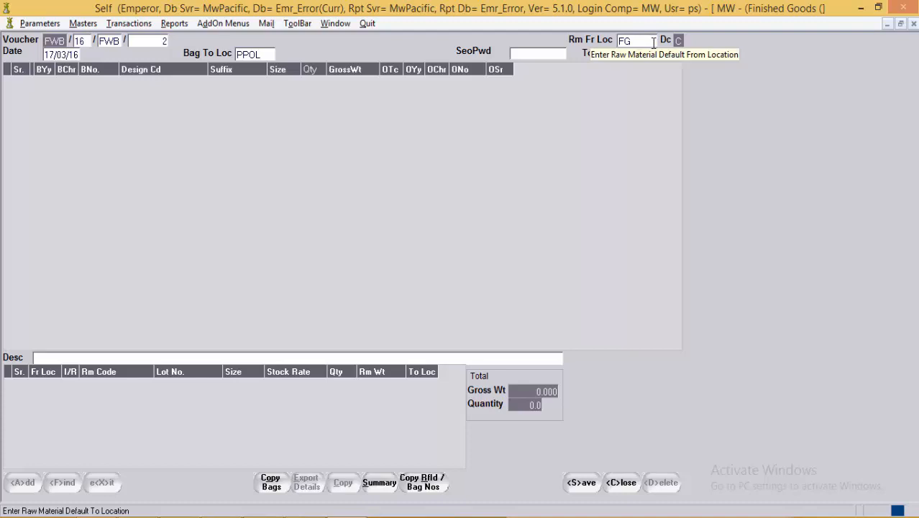
{"action": "left_click", "coordinate": [653, 42]}
{"action": "left_click", "coordinate": [648, 55]}
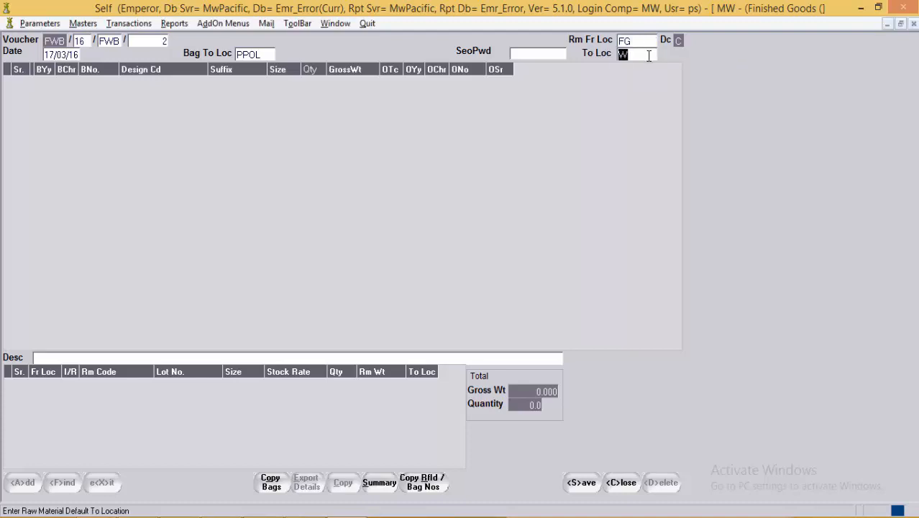
{"action": "key", "text": "Return"}
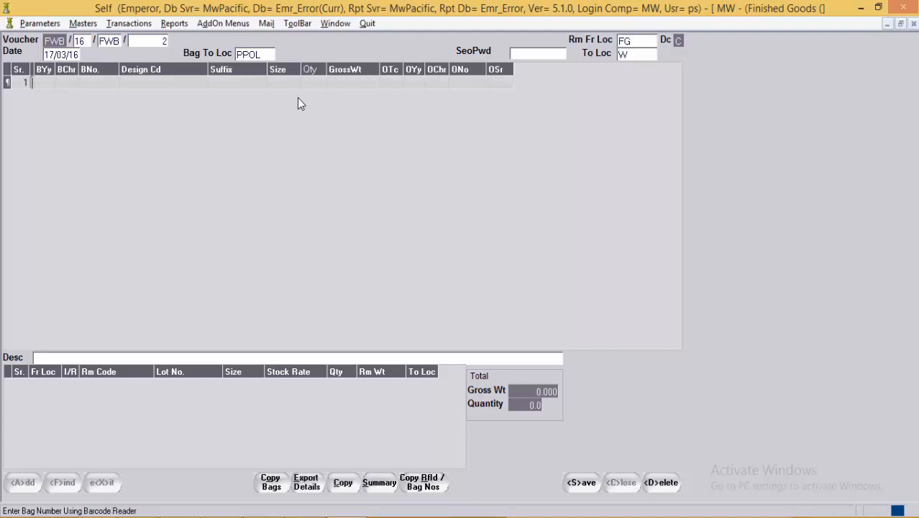
Step: Enter bag 16P, pick bag 45, then discard the rejected bag row
{"action": "type", "text": "16P"}
{"action": "key", "text": "Return"}
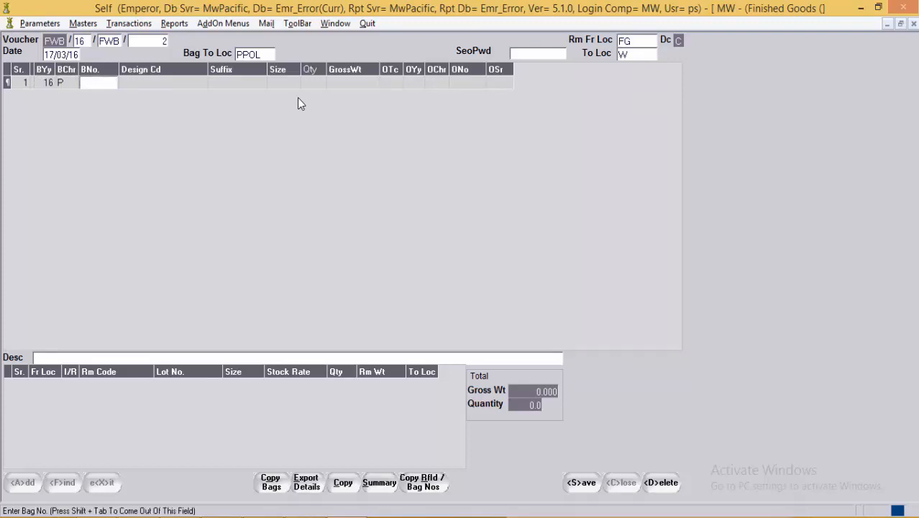
{"action": "key", "text": "F1"}
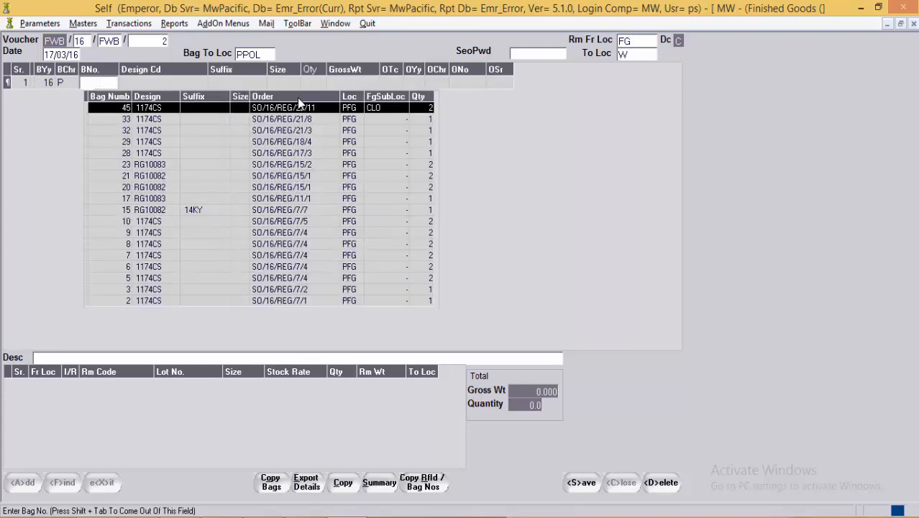
{"action": "key", "text": "Return"}
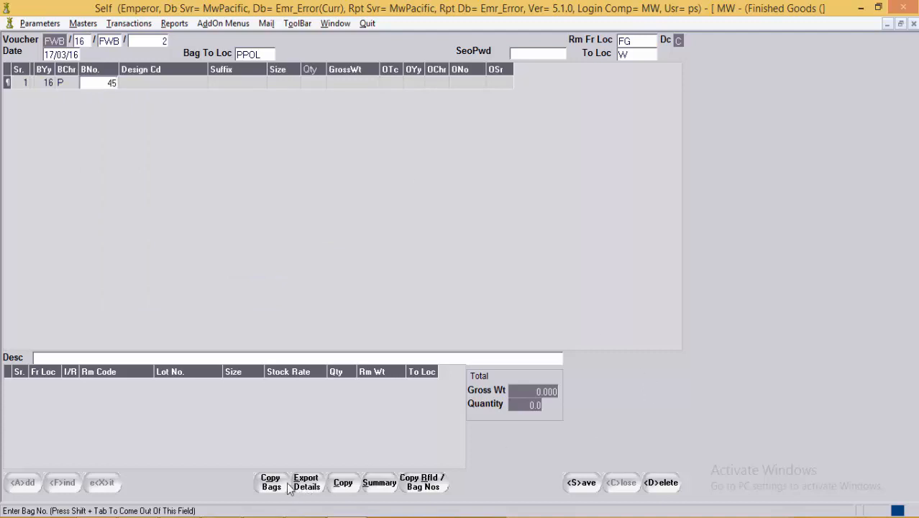
{"action": "left_click", "coordinate": [346, 485]}
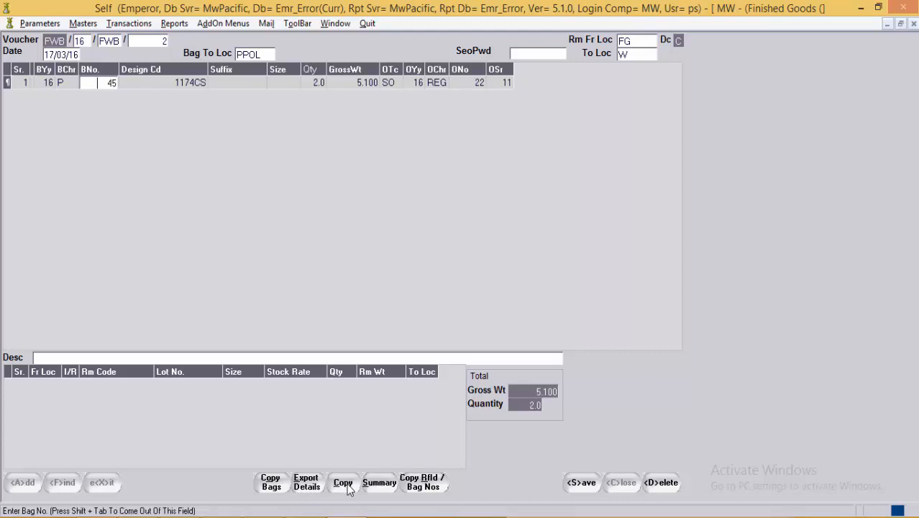
{"action": "left_click", "coordinate": [348, 487]}
Step: Enter the SEO password and re-enter bag 45 to load its details
{"action": "left_click", "coordinate": [523, 52]}
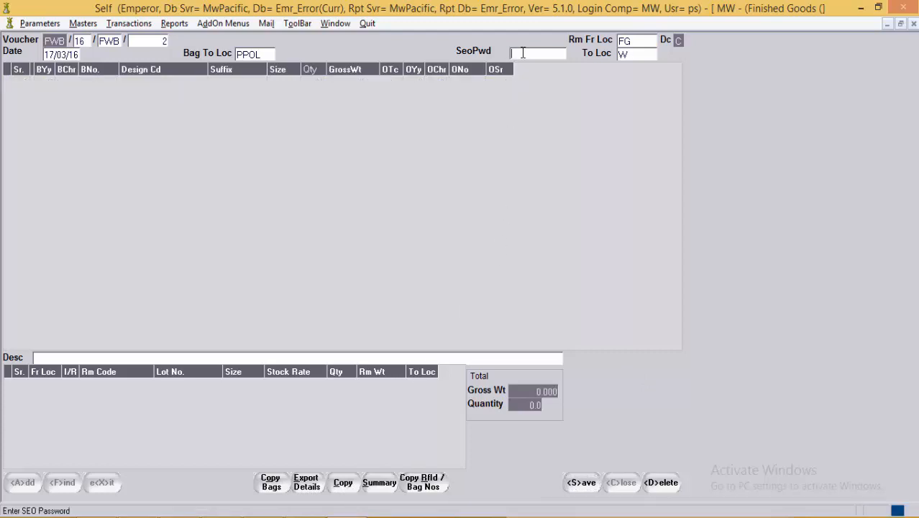
{"action": "type", "text": "****"}
{"action": "left_click", "coordinate": [381, 90]}
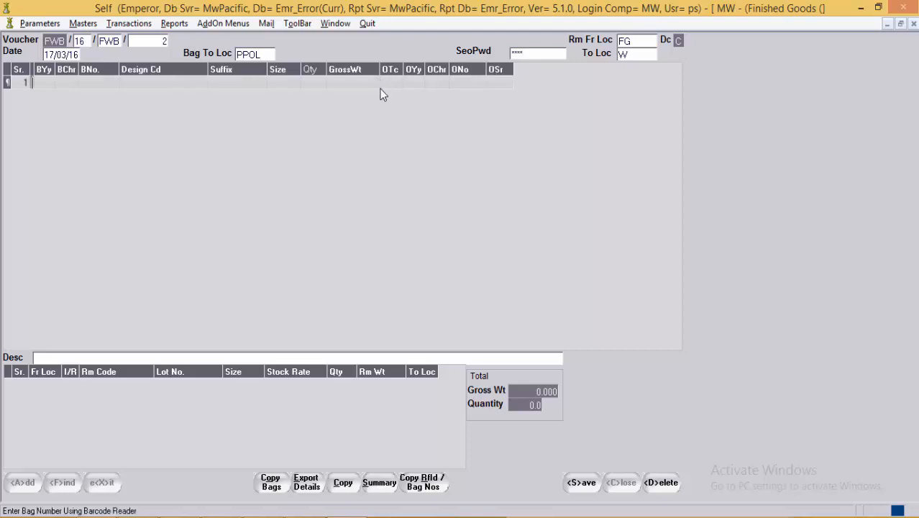
{"action": "key", "text": "Tab"}
{"action": "key", "text": "Tab"}
{"action": "key", "text": "Tab"}
{"action": "type", "text": "45"}
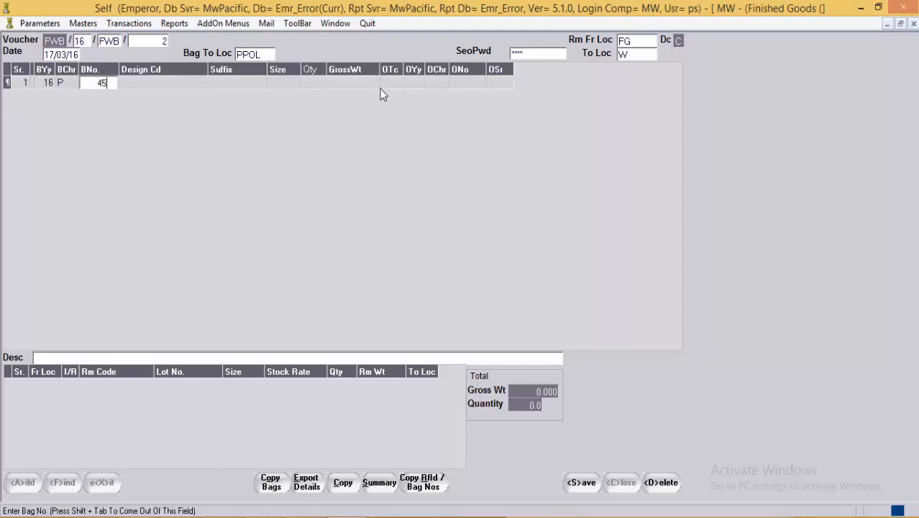
{"action": "key", "text": "Return"}
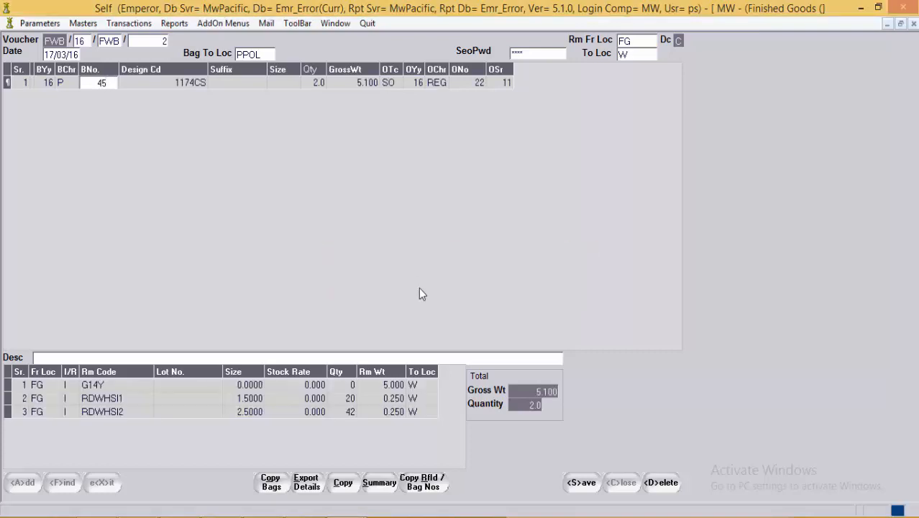
Step: Review the three raw-material lines and item quantity, then save the voucher
{"action": "left_click", "coordinate": [47, 398]}
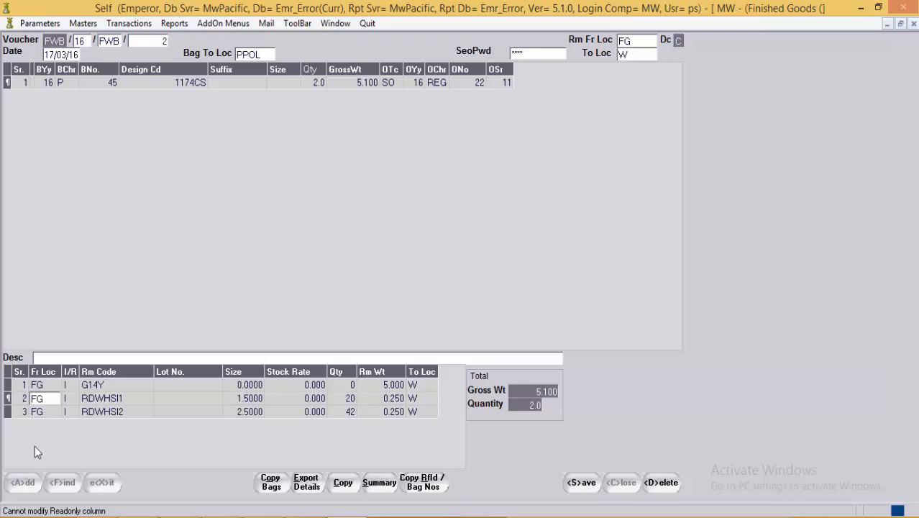
{"action": "left_click", "coordinate": [46, 414]}
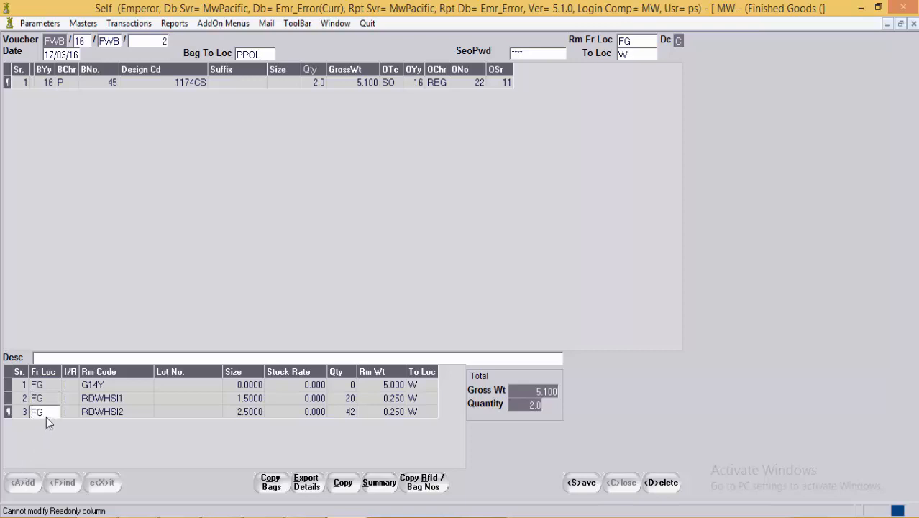
{"action": "left_click", "coordinate": [423, 414]}
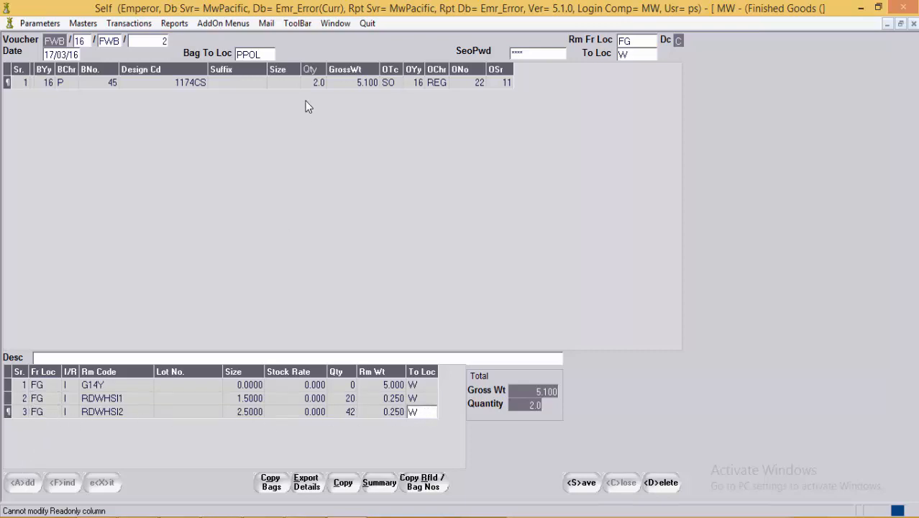
{"action": "left_click", "coordinate": [317, 83]}
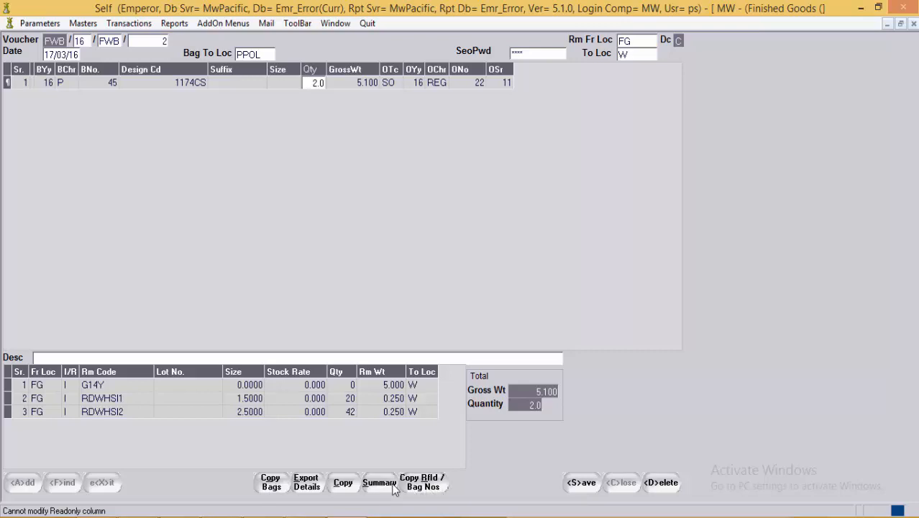
{"action": "left_click", "coordinate": [413, 84]}
{"action": "left_click", "coordinate": [580, 483]}
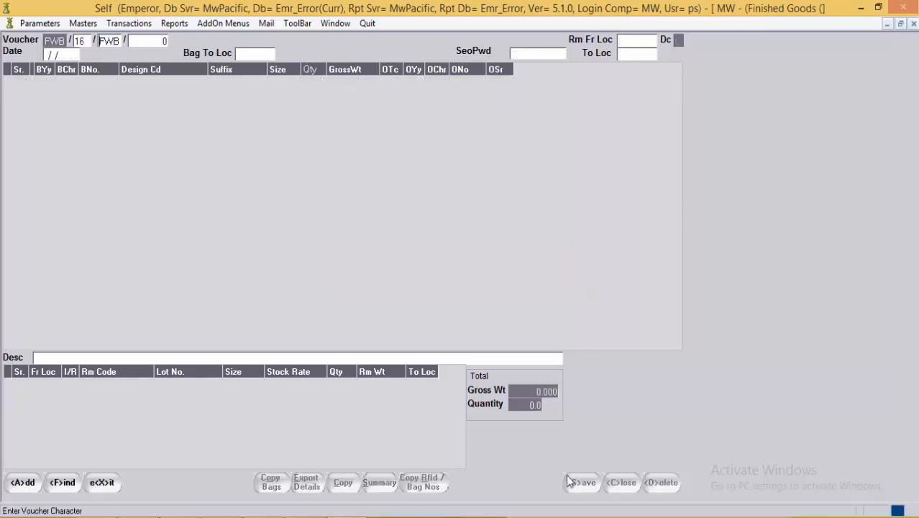
Step: Exit the Finished Goods voucher and open Raw Material Purchase/Receipt voucher PR/16/DIA/4
{"action": "left_click", "coordinate": [118, 484]}
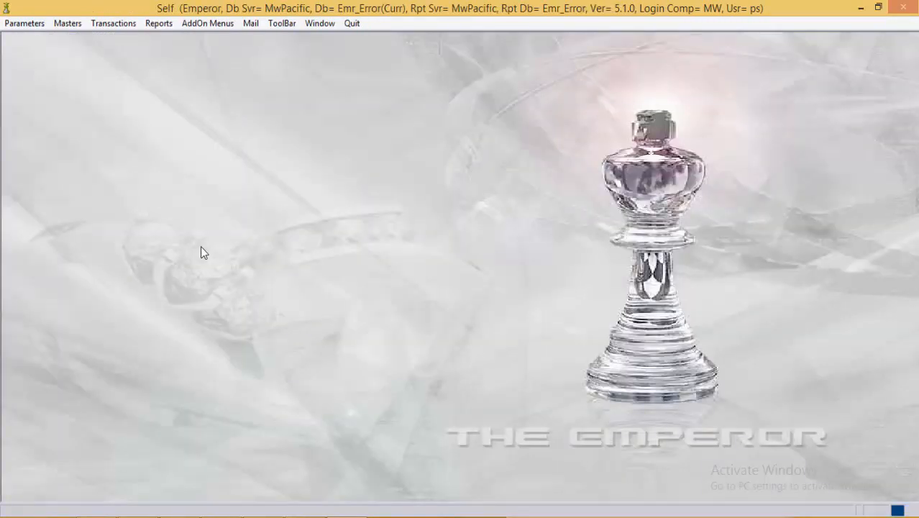
{"action": "left_click", "coordinate": [112, 23]}
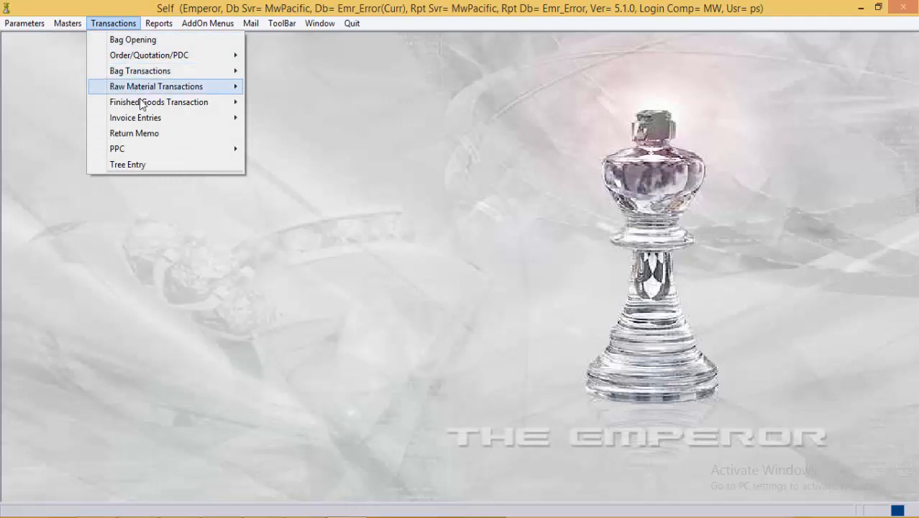
{"action": "mouse_move", "coordinate": [145, 103]}
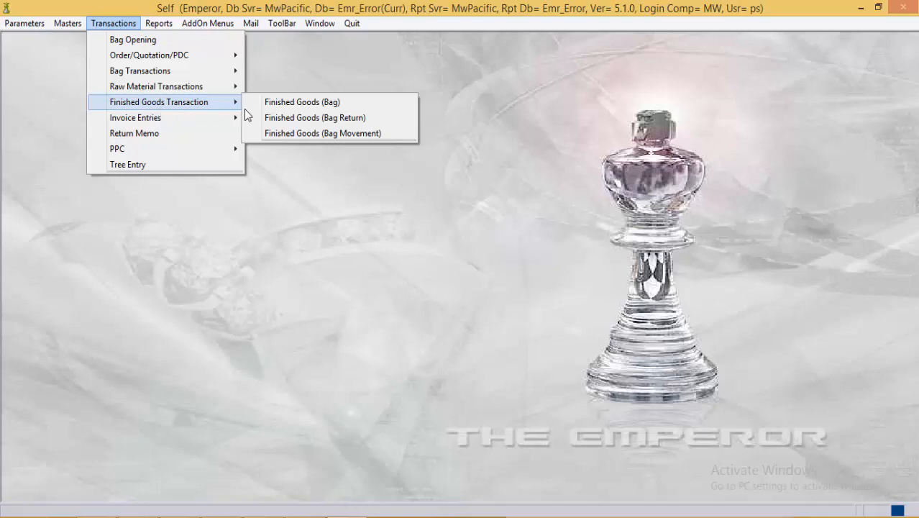
{"action": "mouse_move", "coordinate": [233, 90]}
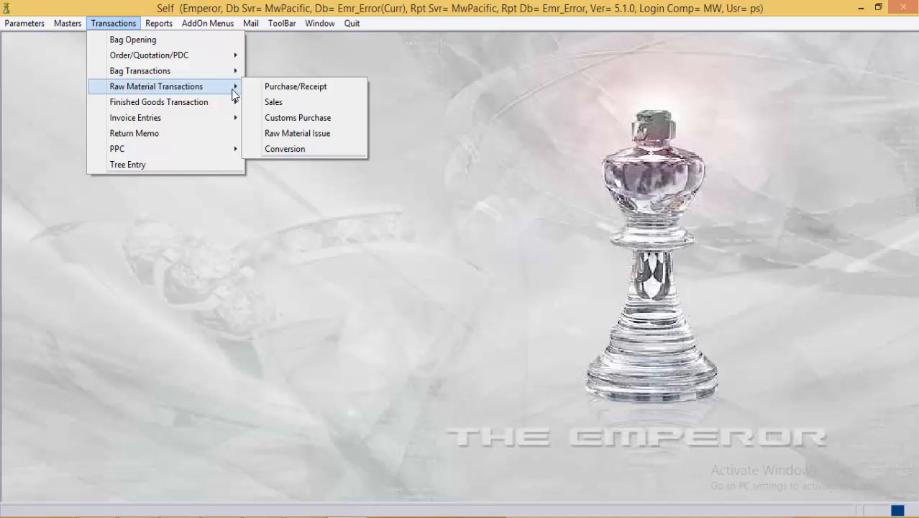
{"action": "left_click", "coordinate": [282, 93]}
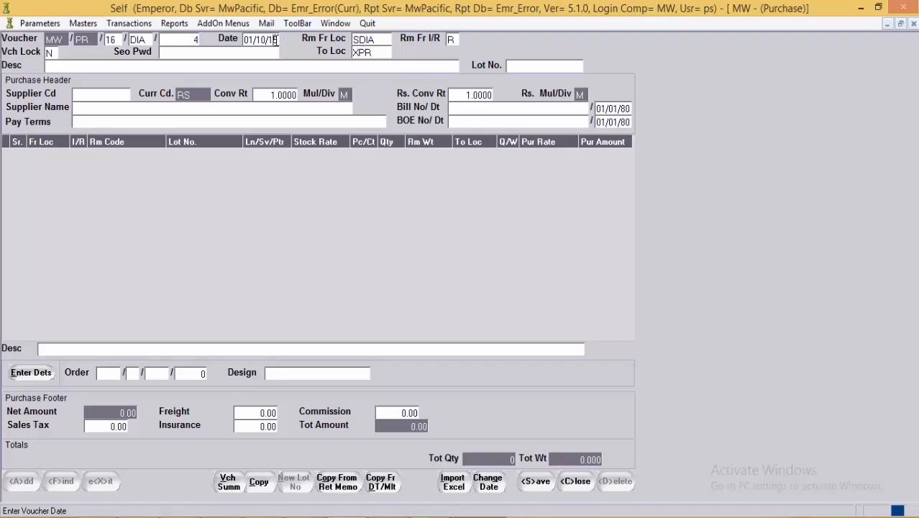
Step: Confirm default locations SDIA to XPR, then bring up the supplier code list
{"action": "left_click", "coordinate": [385, 38]}
{"action": "left_click", "coordinate": [381, 52]}
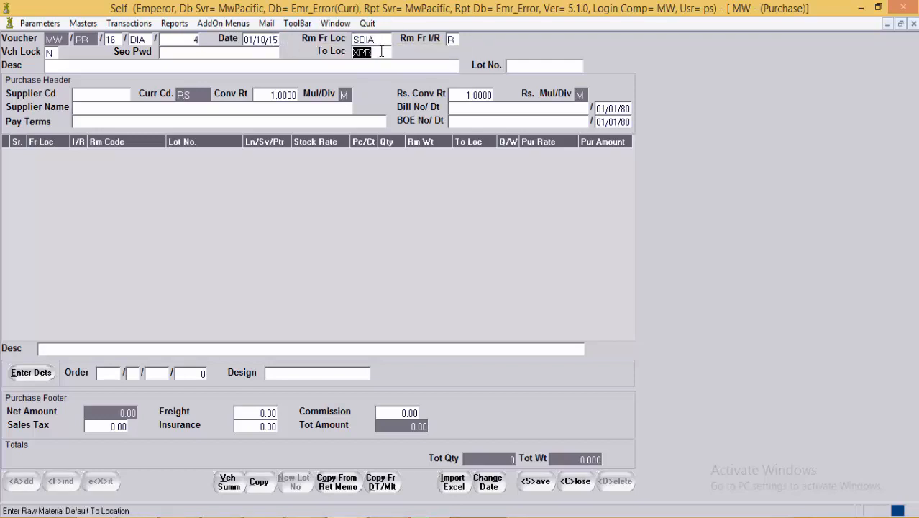
{"action": "left_click", "coordinate": [382, 38]}
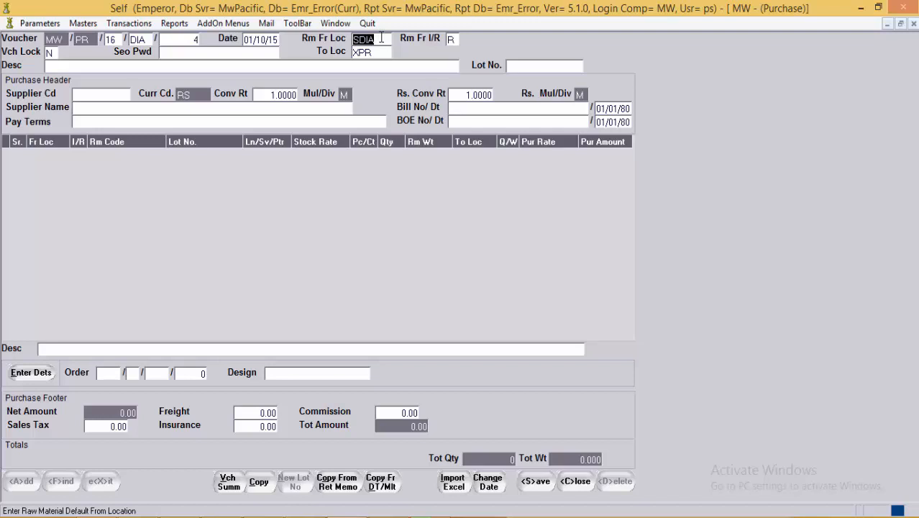
{"action": "left_click", "coordinate": [382, 38]}
{"action": "left_click", "coordinate": [381, 53]}
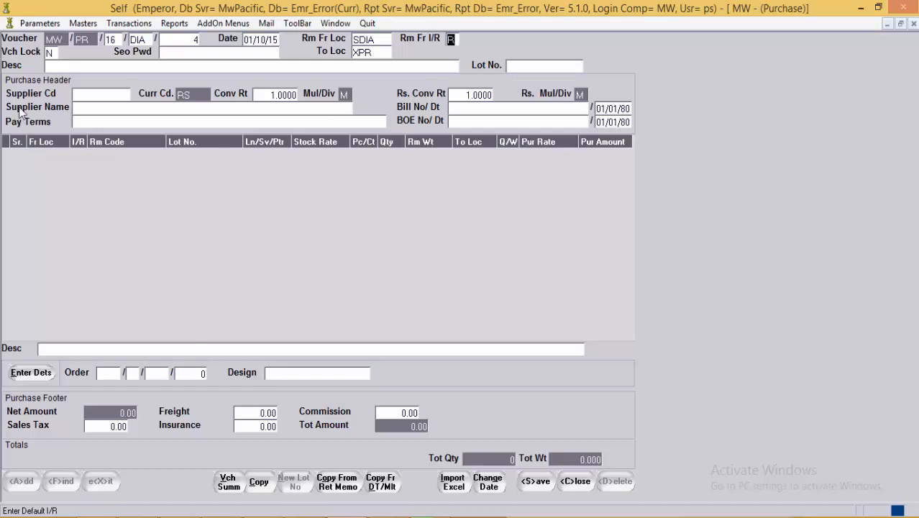
{"action": "left_click", "coordinate": [95, 95]}
{"action": "key", "text": "F1"}
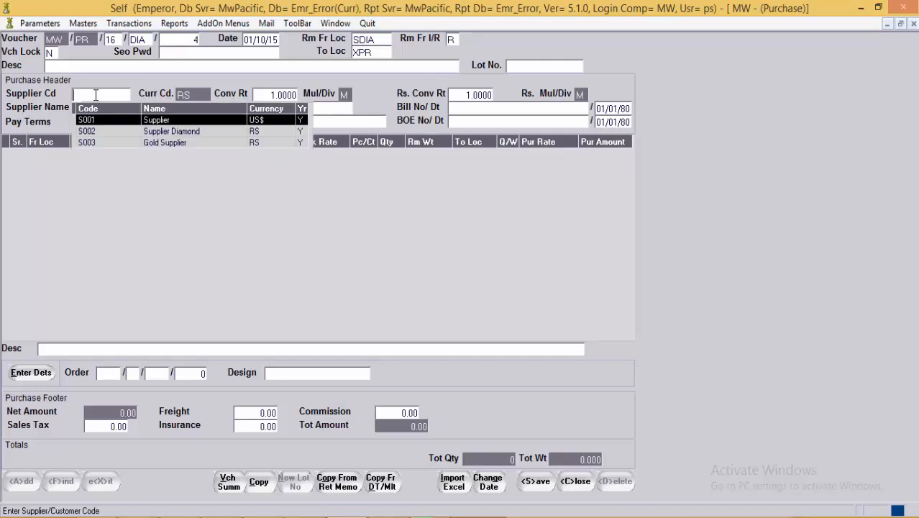
Step: Select supplier S001 and verify its US$ conversion rate of 63.4200
{"action": "key", "text": "Return"}
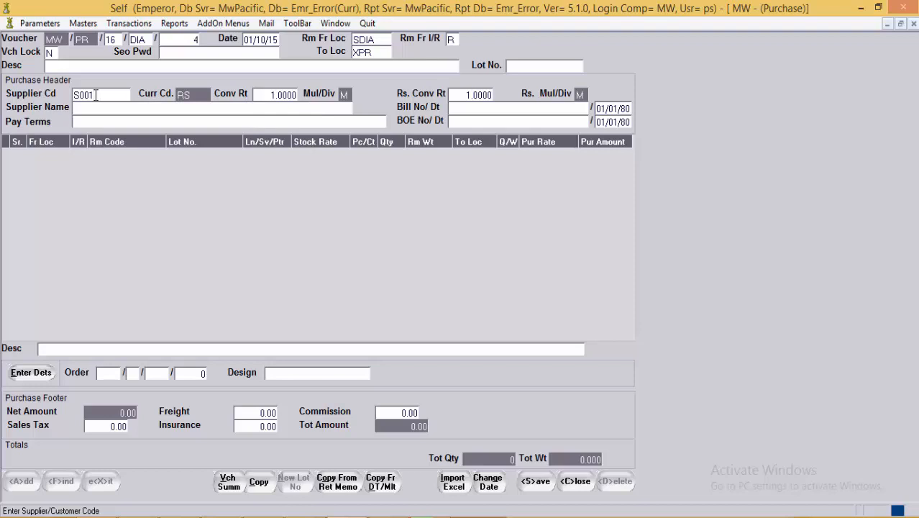
{"action": "key", "text": "Return"}
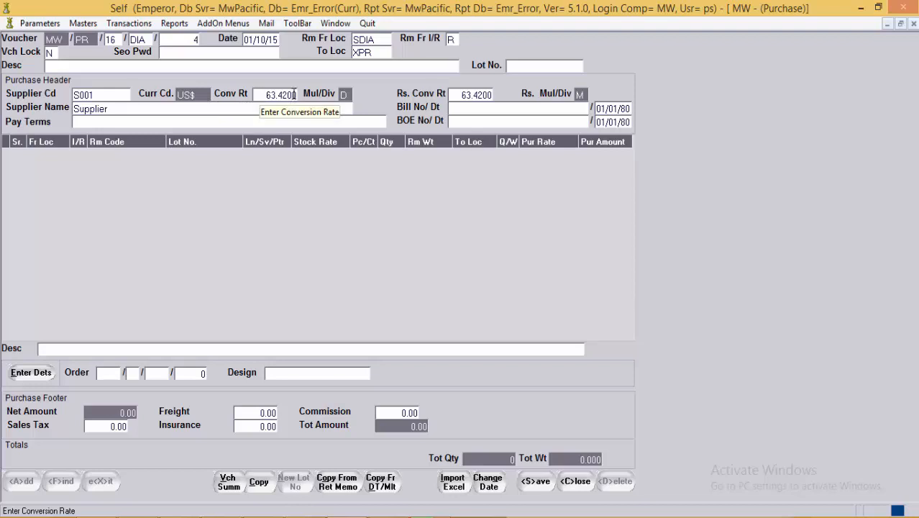
{"action": "left_click", "coordinate": [486, 101]}
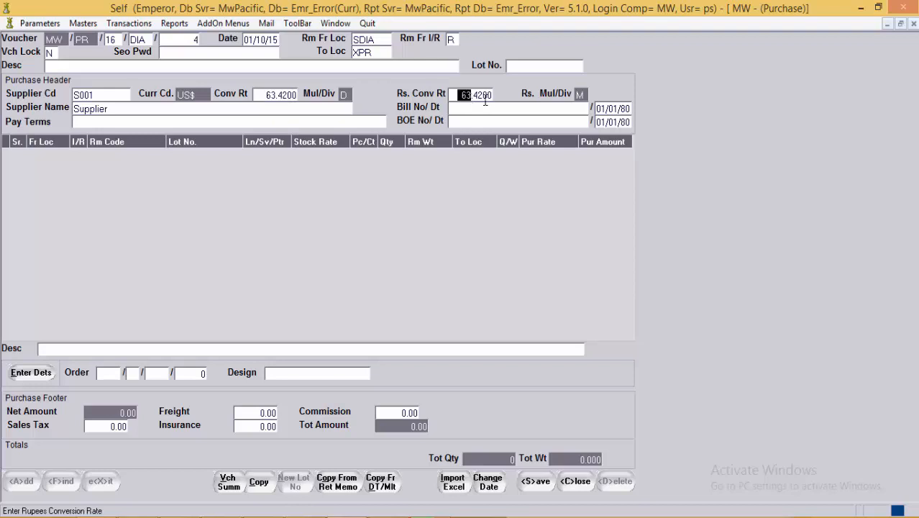
{"action": "left_click", "coordinate": [492, 94]}
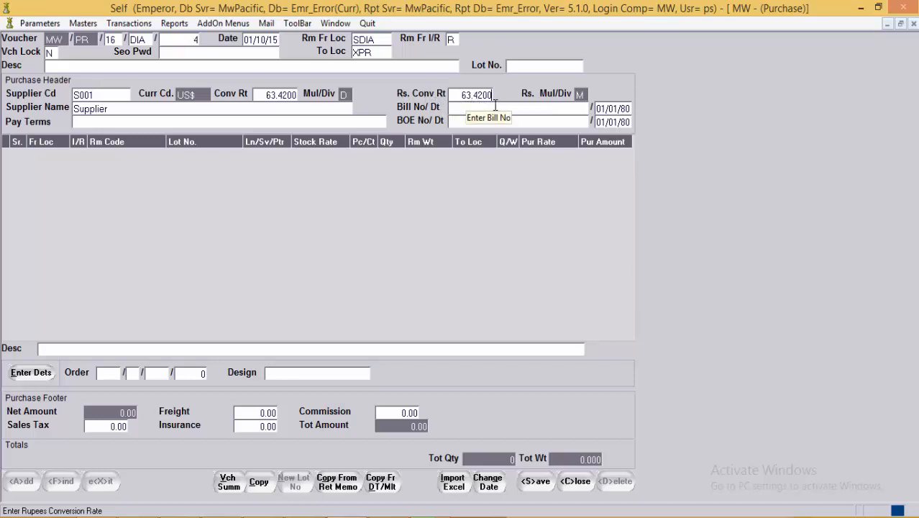
{"action": "left_click", "coordinate": [117, 109]}
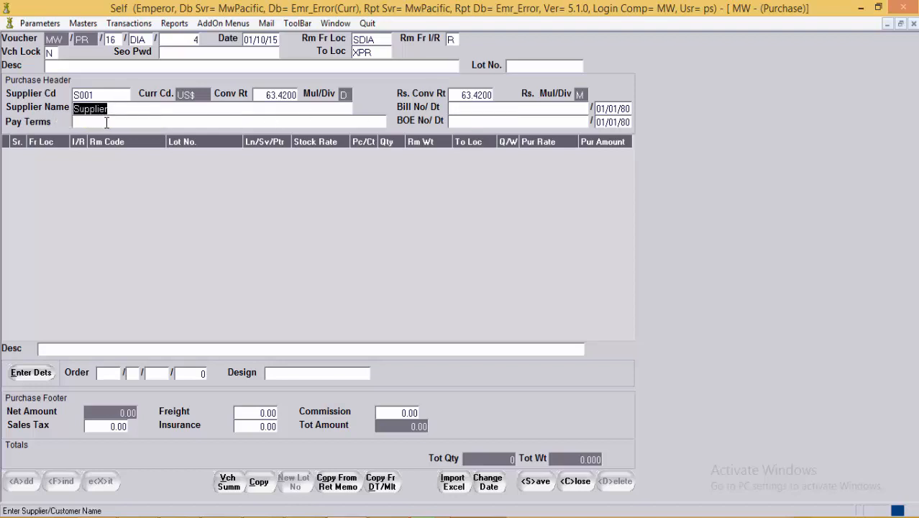
Step: Fill Pay Terms 'Within 20 days', Bill No 'BILL NO' and BOE No 'BOE NO'
{"action": "left_click", "coordinate": [214, 121]}
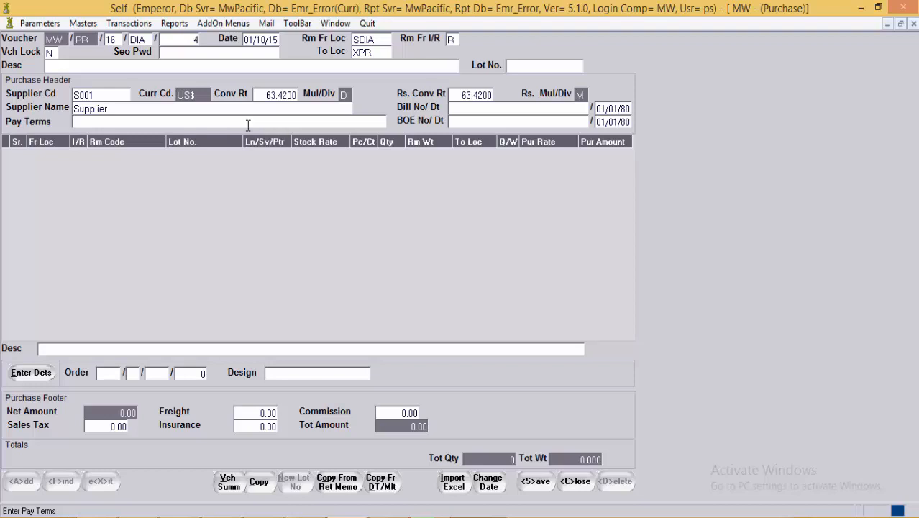
{"action": "type", "text": "Within 20 days"}
{"action": "left_click", "coordinate": [515, 110]}
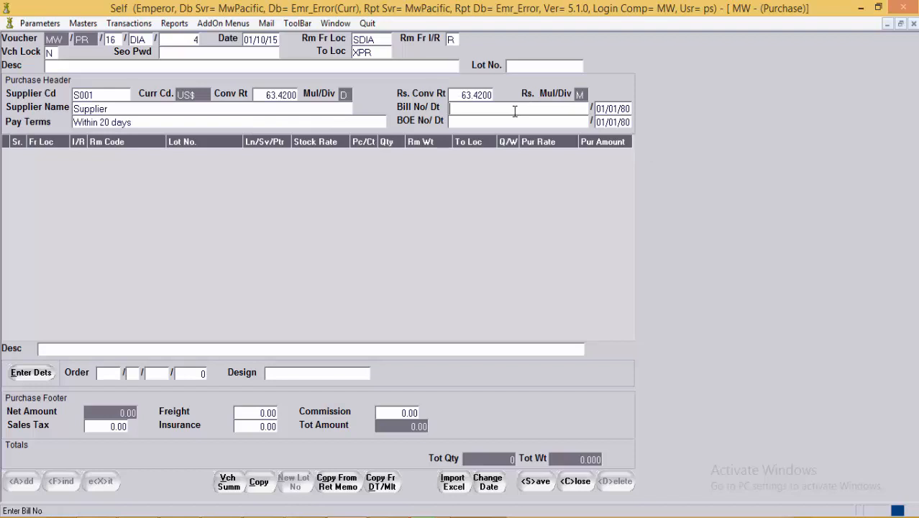
{"action": "type", "text": "BILL NO"}
{"action": "left_click", "coordinate": [501, 122]}
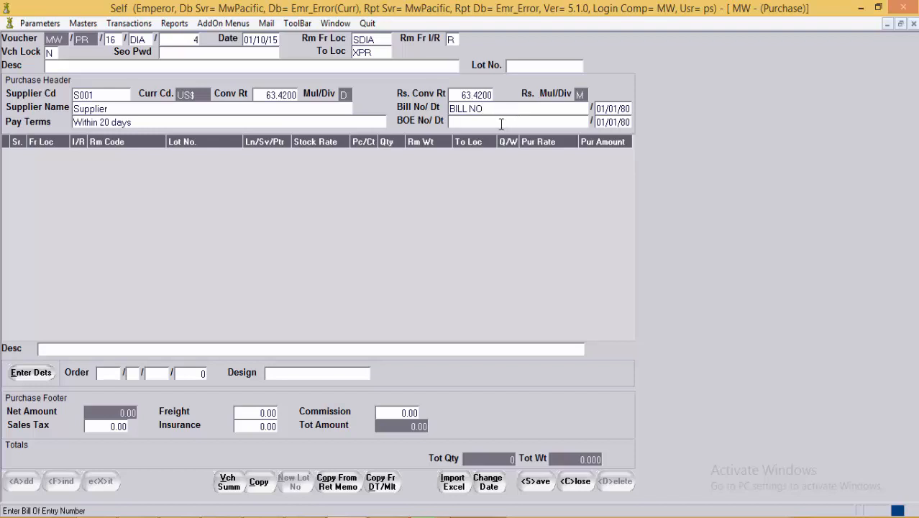
{"action": "type", "text": "BOE NO"}
Step: Start line 1 with raw material RDWHSI1 and generate lot LT-RD001
{"action": "key", "text": "Return"}
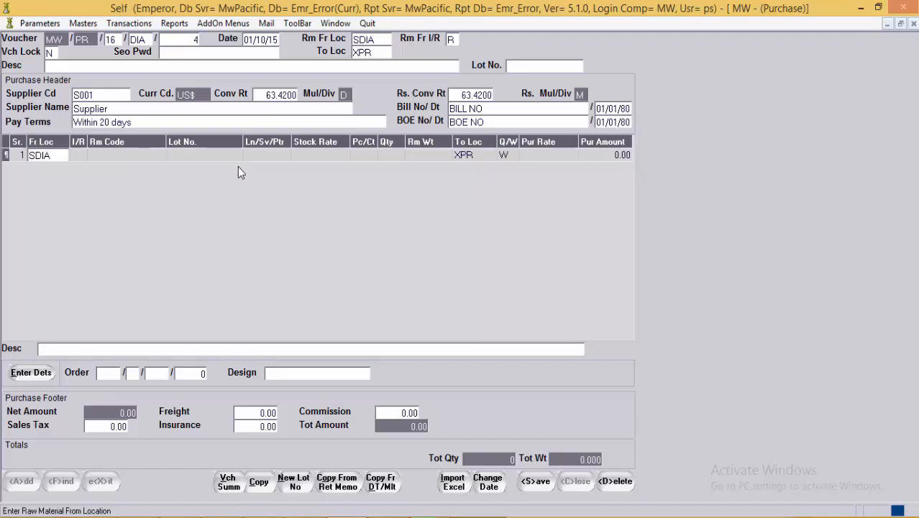
{"action": "key", "text": "Return"}
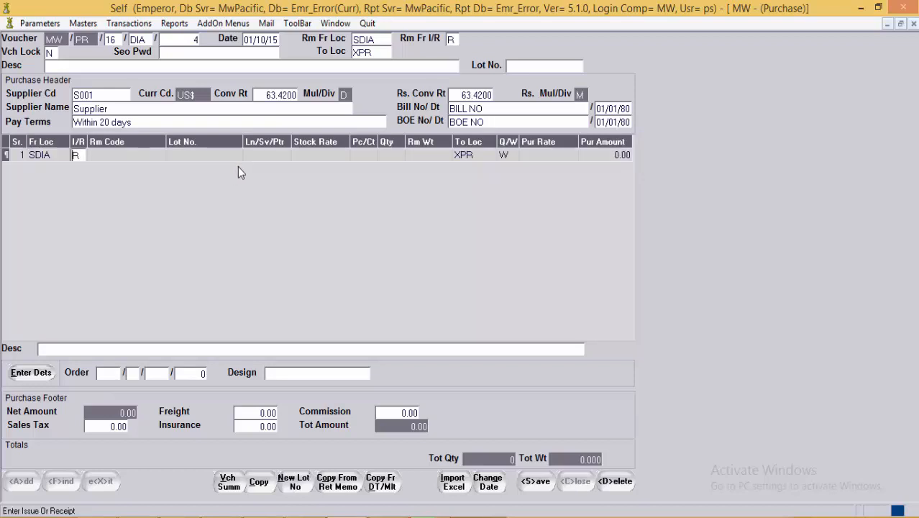
{"action": "key", "text": "Return"}
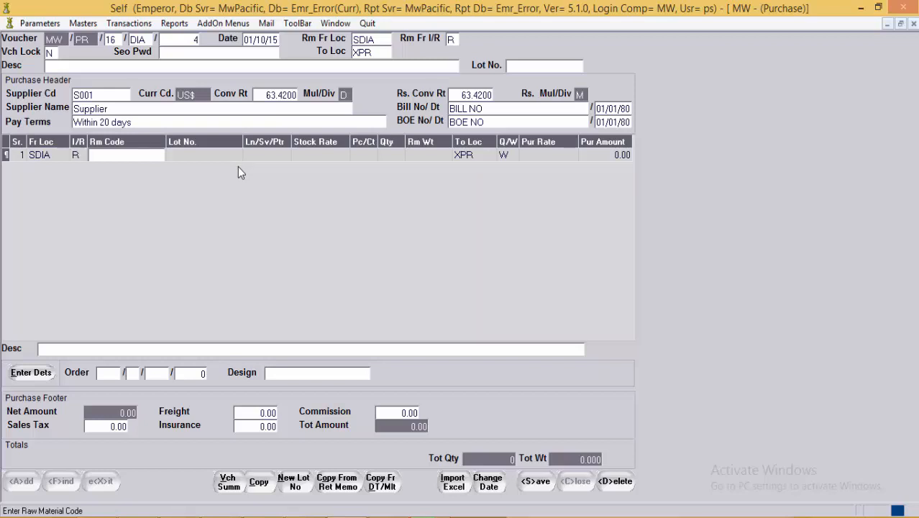
{"action": "key", "text": "Return"}
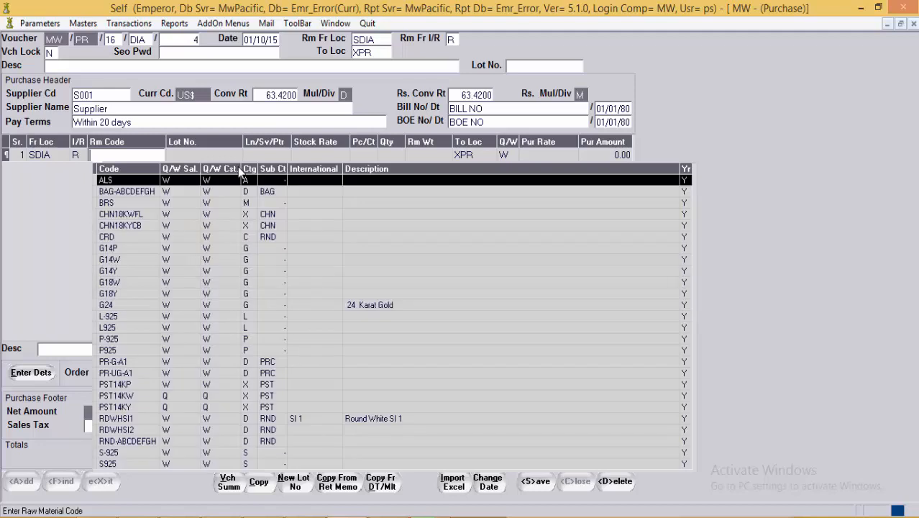
{"action": "type", "text": "RD"}
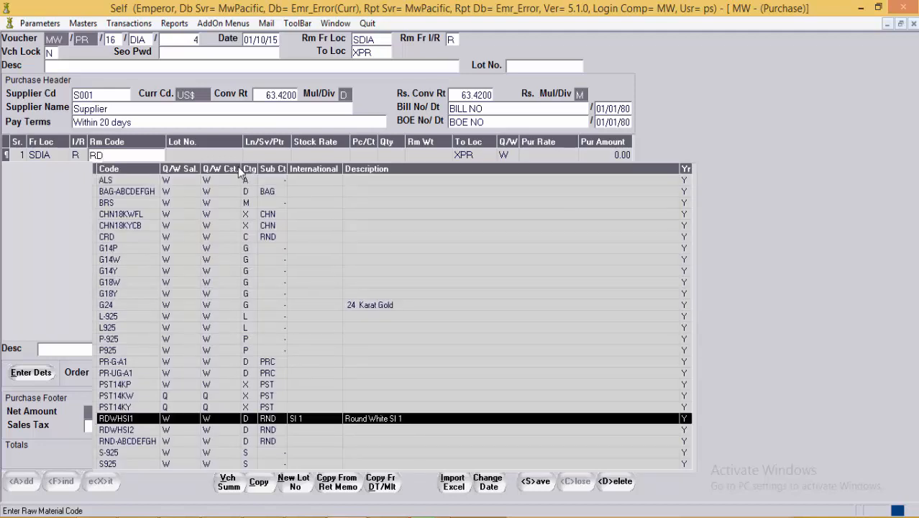
{"action": "key", "text": "Return"}
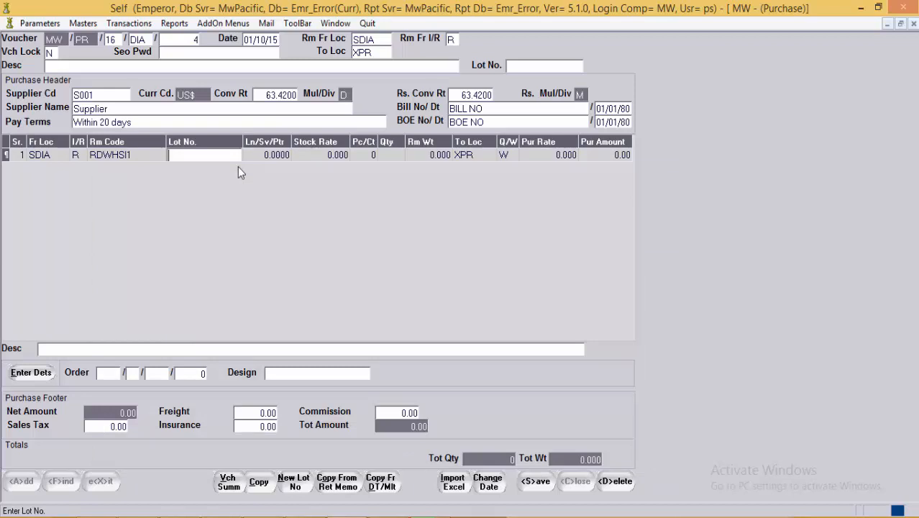
{"action": "left_click", "coordinate": [297, 487]}
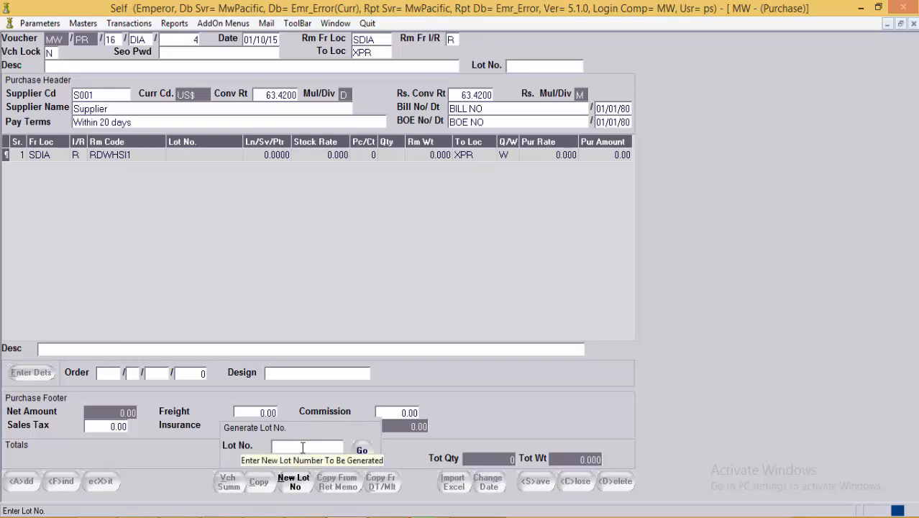
{"action": "type", "text": "LT-"}
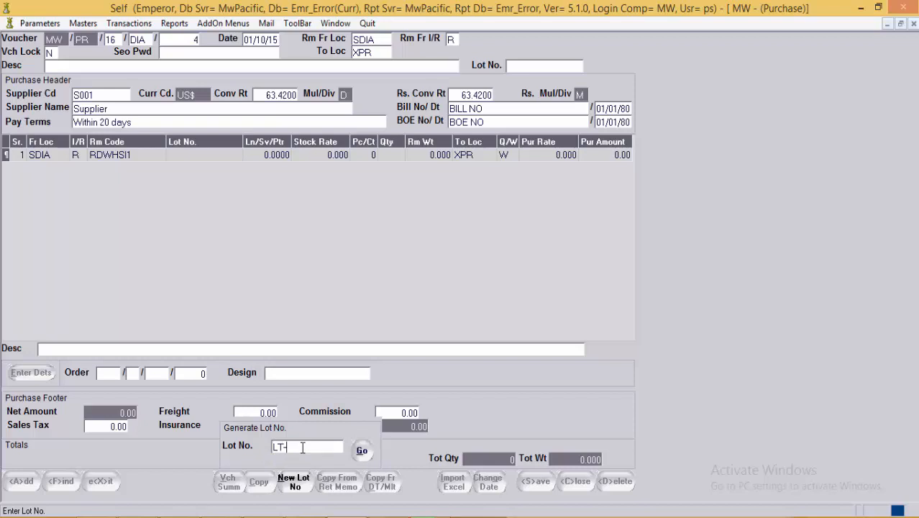
{"action": "type", "text": "RD001"}
{"action": "left_click", "coordinate": [362, 451]}
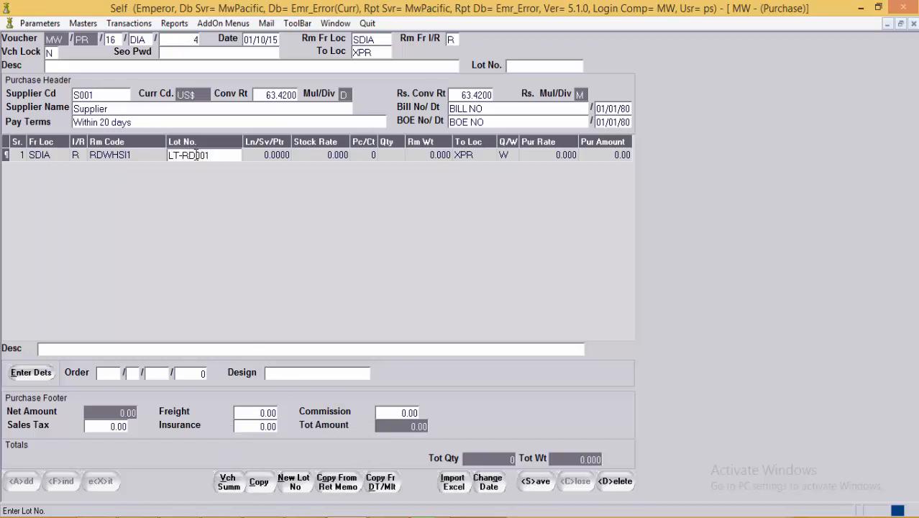
Step: Enter size 1.5, 20 Pc/Ct, weight 5.8 and purchase rate 300 for line 1
{"action": "left_click", "coordinate": [265, 158]}
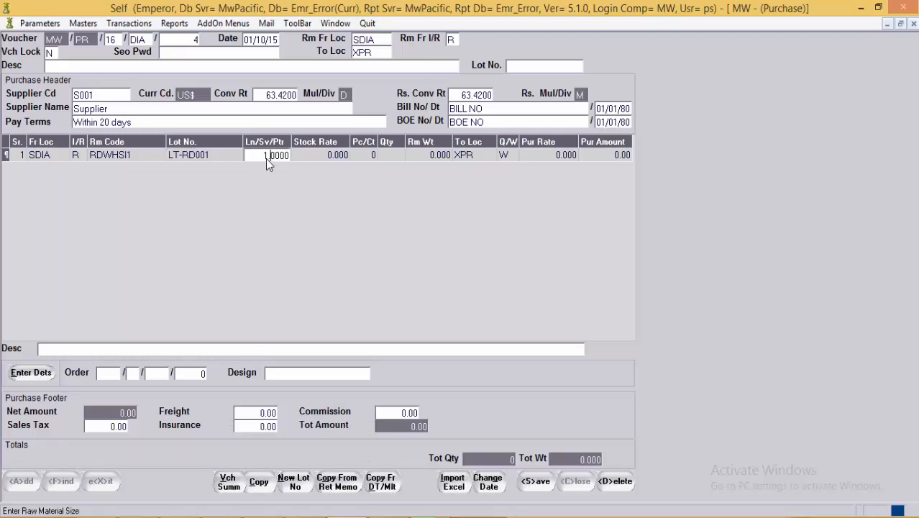
{"action": "type", "text": ".5"}
{"action": "key", "text": "Return"}
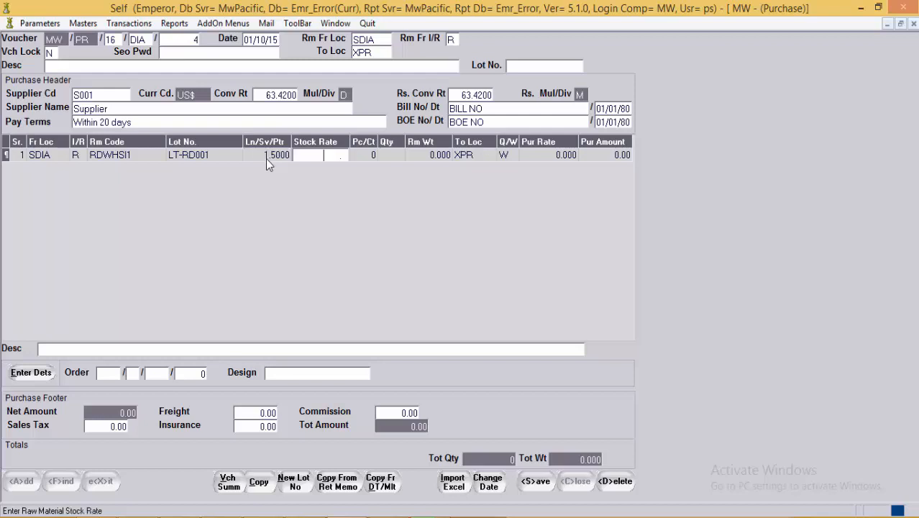
{"action": "key", "text": "Return"}
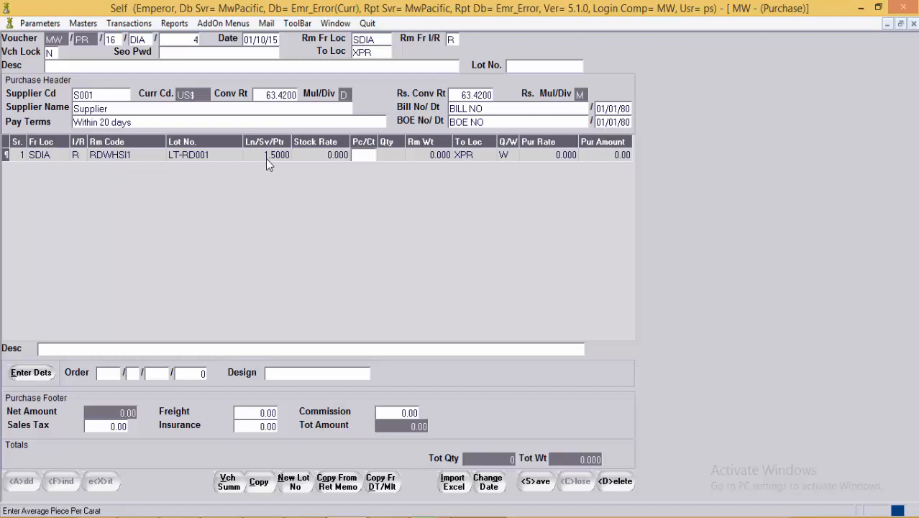
{"action": "type", "text": "20"}
{"action": "key", "text": "Return"}
{"action": "key", "text": "Return"}
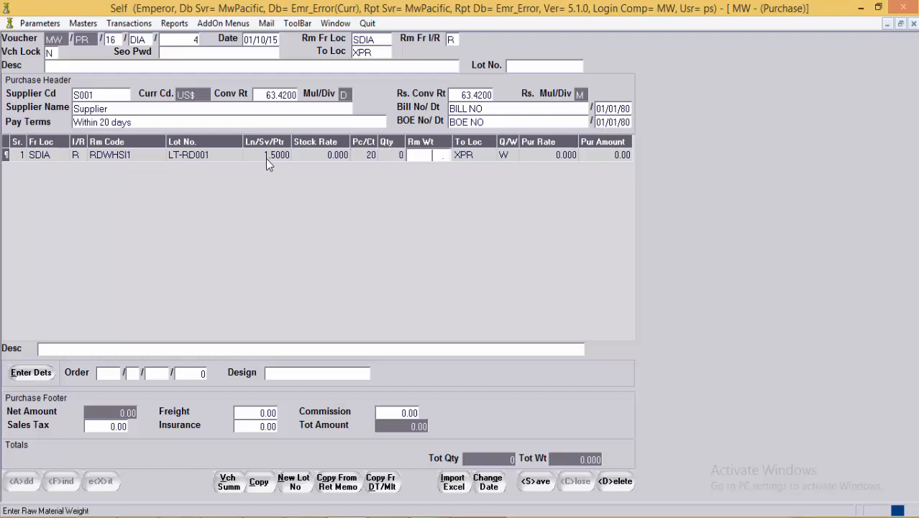
{"action": "type", "text": "5.8"}
{"action": "key", "text": "Return"}
{"action": "key", "text": "Return"}
{"action": "key", "text": "Return"}
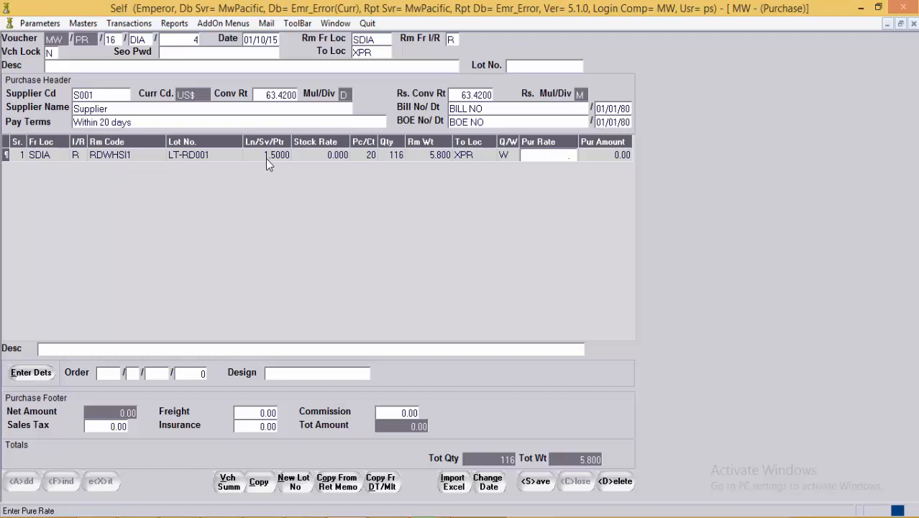
{"action": "type", "text": "300"}
{"action": "key", "text": "Return"}
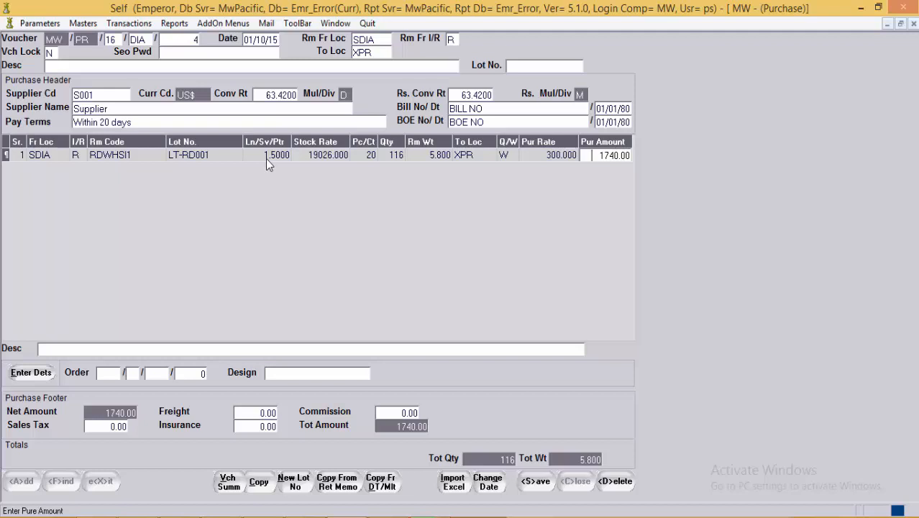
{"action": "key", "text": "Return"}
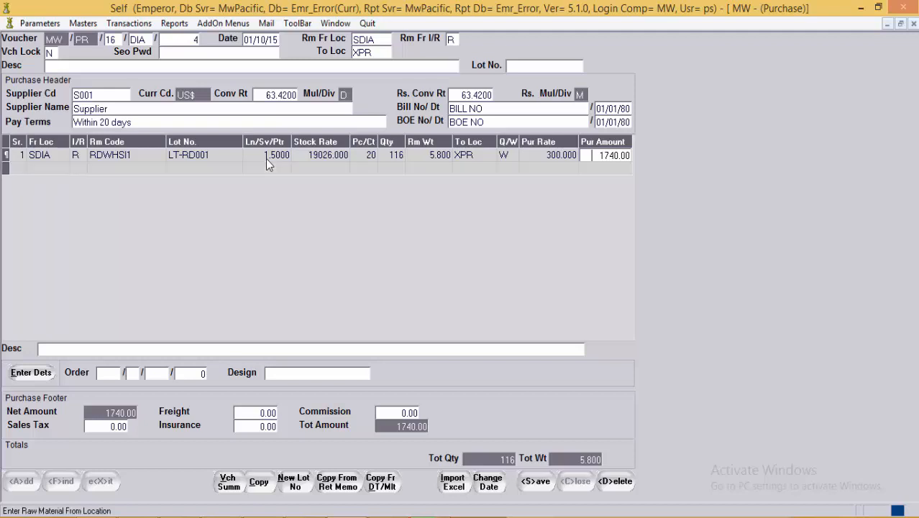
Step: Add line 2 with BAG-ABCDEFGH, lot LT-RD001, size 2.5, 20 Pc/Ct and weight 7
{"action": "key", "text": "Return"}
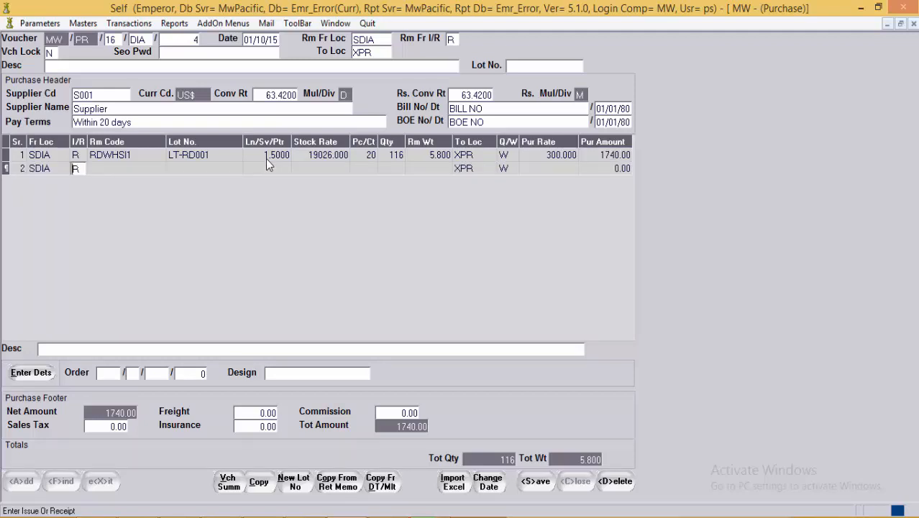
{"action": "key", "text": "Return"}
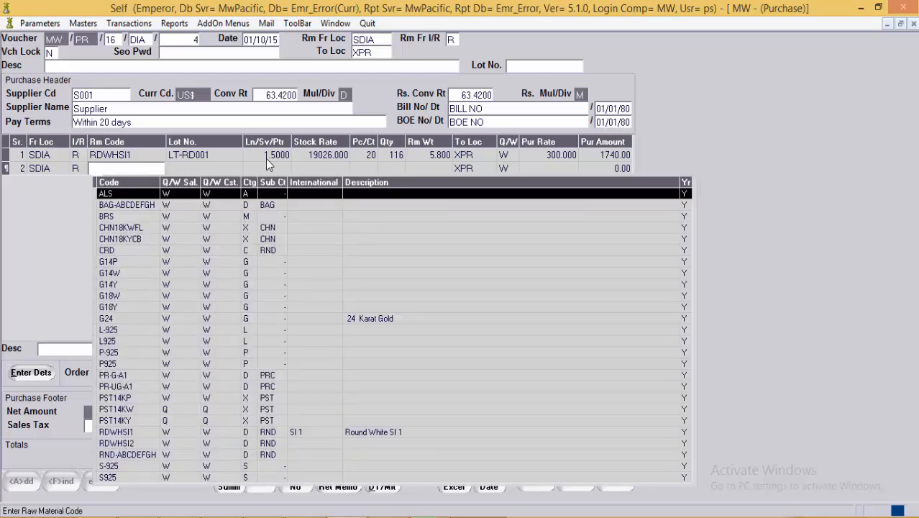
{"action": "key", "text": "Down"}
{"action": "key", "text": "Return"}
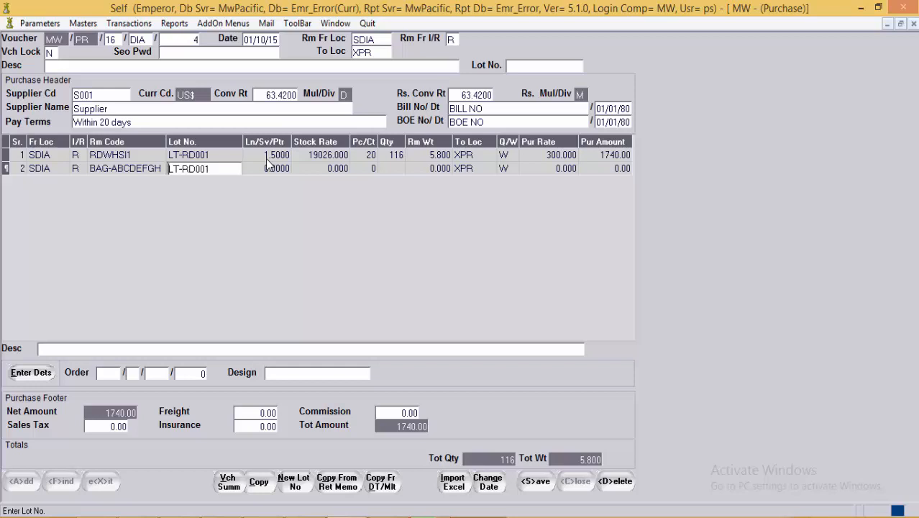
{"action": "key", "text": "Tab"}
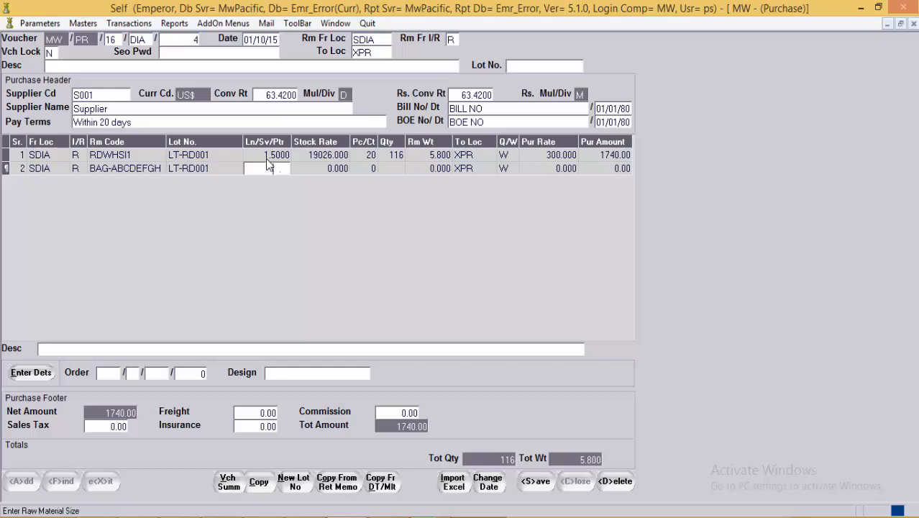
{"action": "type", "text": "2"}
{"action": "key", "text": "Tab"}
{"action": "key", "text": "Tab"}
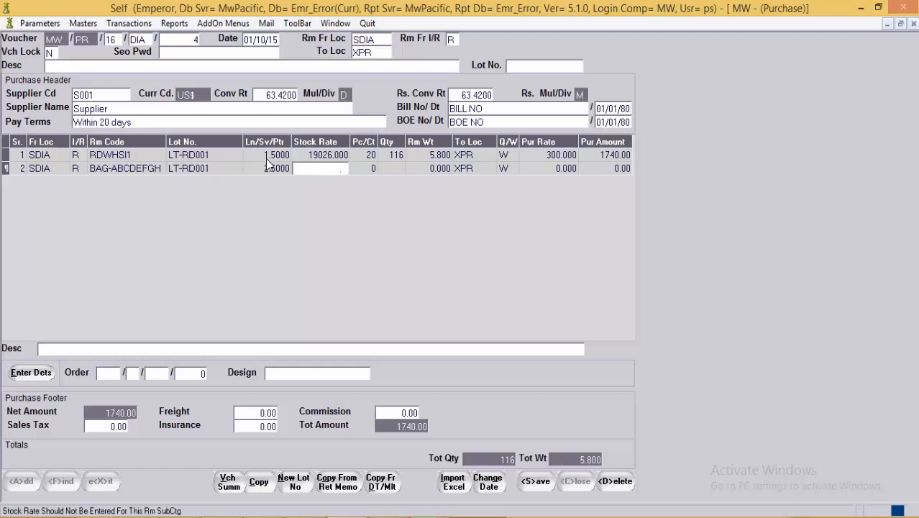
{"action": "key", "text": "Tab"}
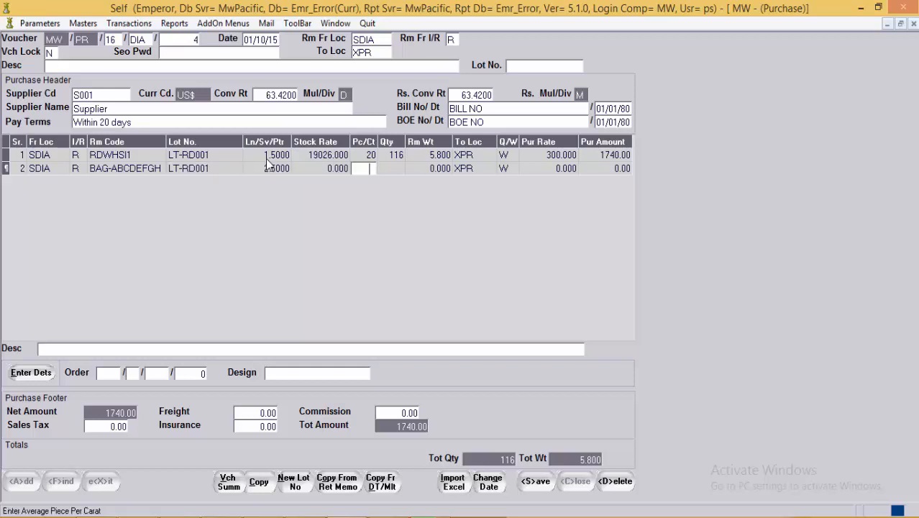
{"action": "type", "text": "20"}
{"action": "key", "text": "Tab"}
{"action": "key", "text": "Tab"}
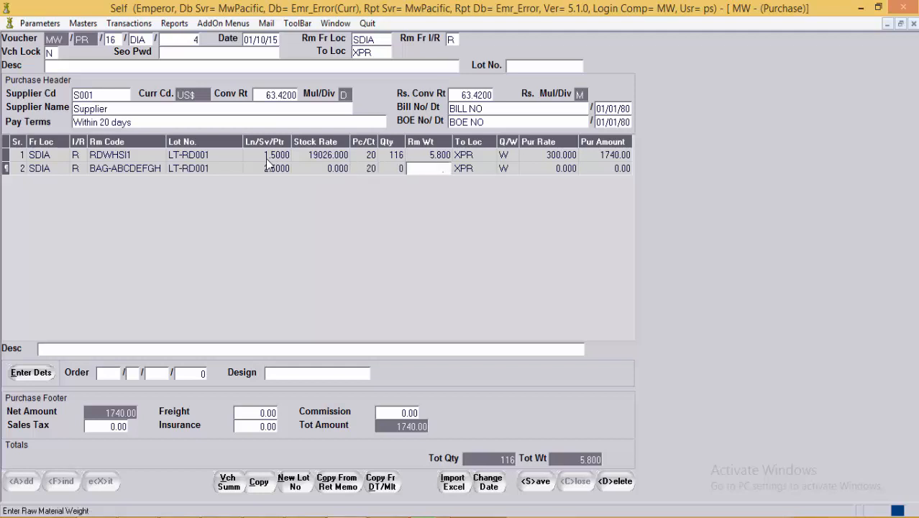
{"action": "type", "text": "7"}
{"action": "left_click", "coordinate": [468, 170]}
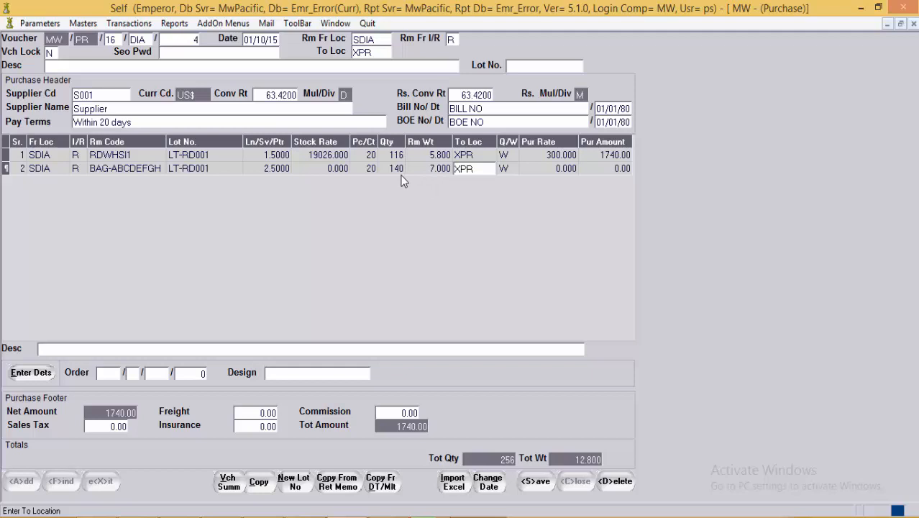
Step: Set line 2's purchase rate to 250, giving 1750.00 and a 3490.00 voucher total
{"action": "left_click", "coordinate": [554, 171]}
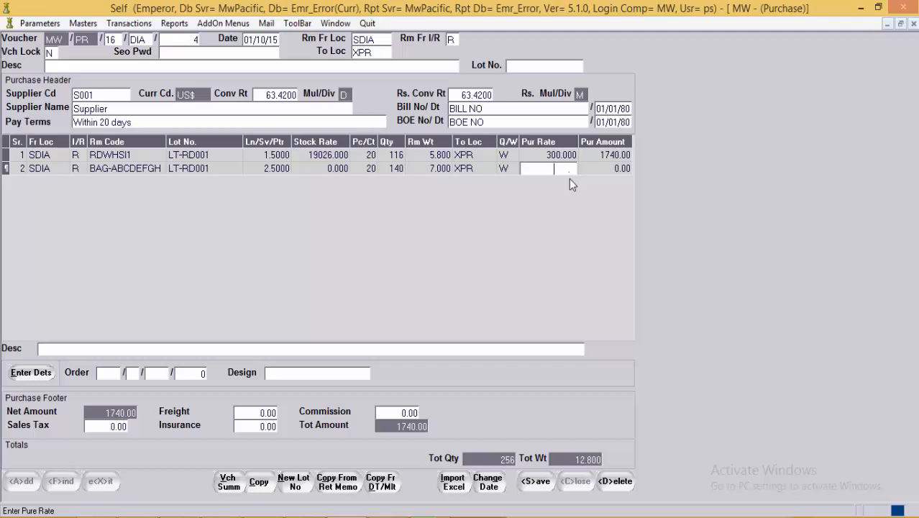
{"action": "type", "text": "0"}
{"action": "key", "text": "Return"}
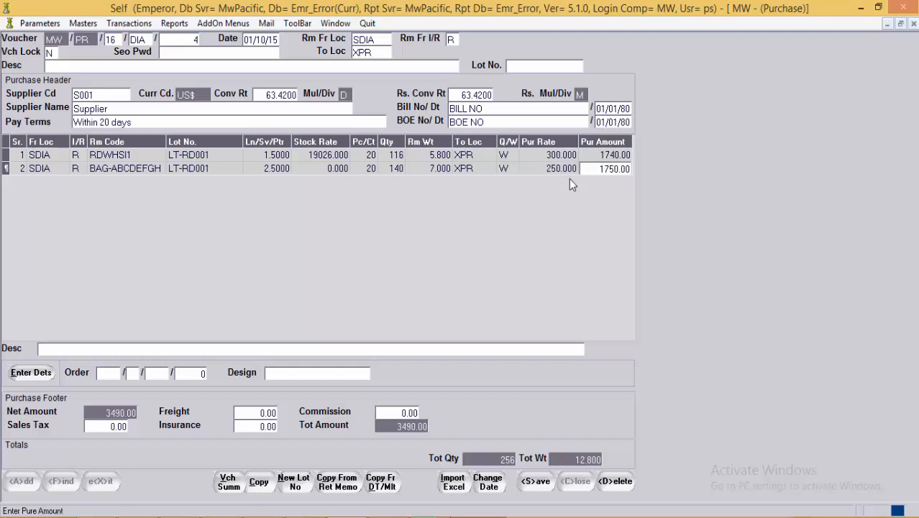
{"action": "left_click", "coordinate": [568, 171]}
{"action": "left_click", "coordinate": [555, 156]}
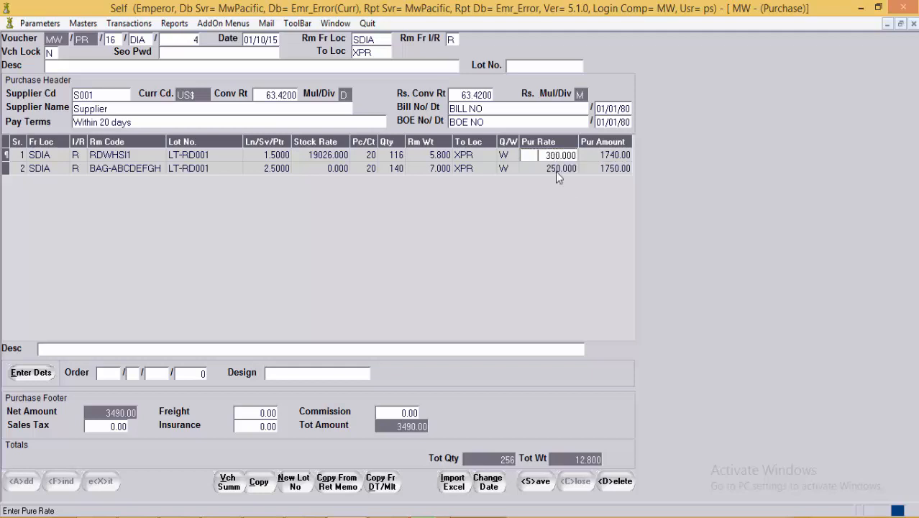
{"action": "left_click", "coordinate": [556, 171]}
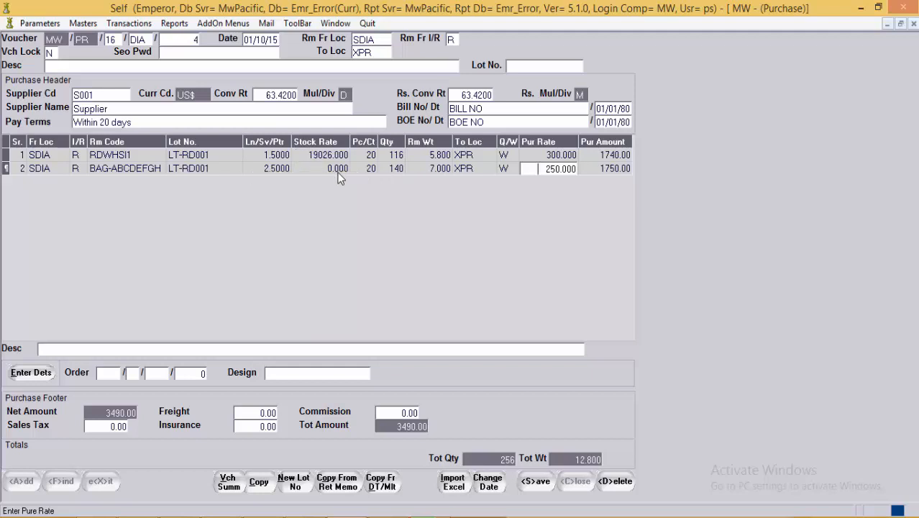
{"action": "left_click", "coordinate": [340, 178]}
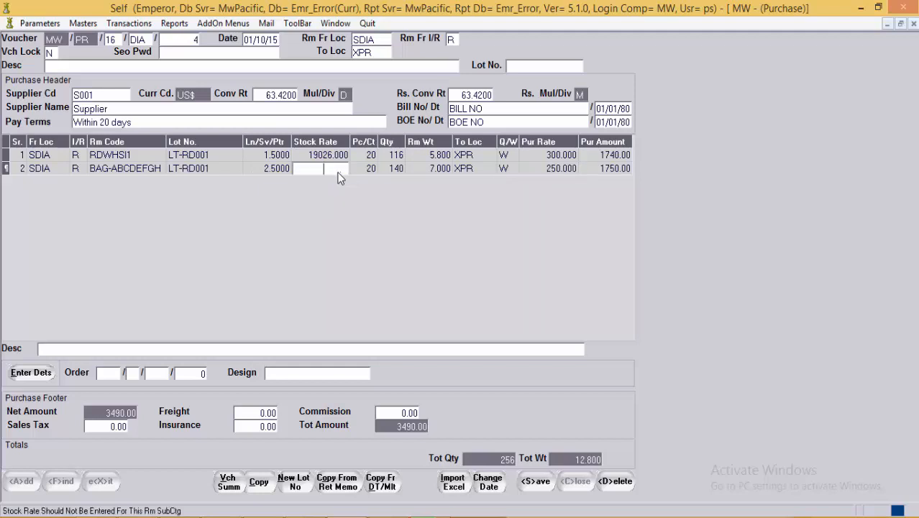
{"action": "left_click", "coordinate": [416, 178]}
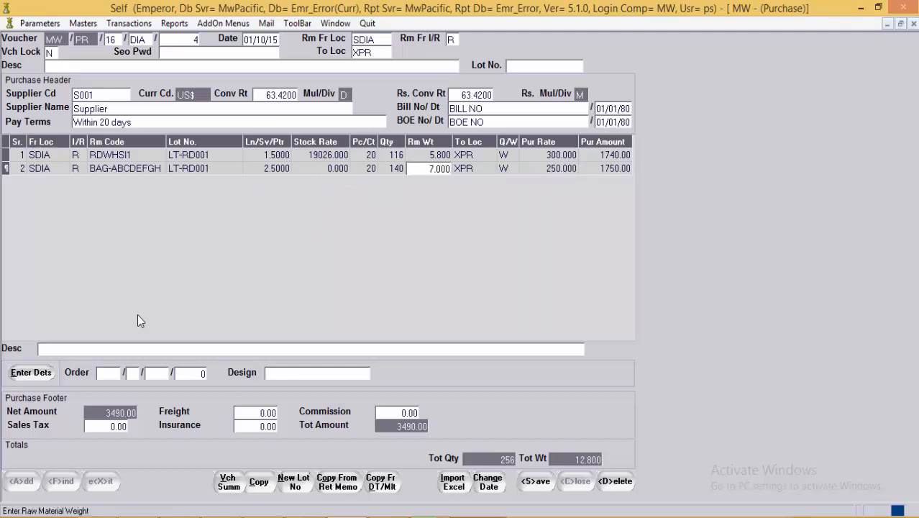
{"action": "left_click", "coordinate": [40, 349]}
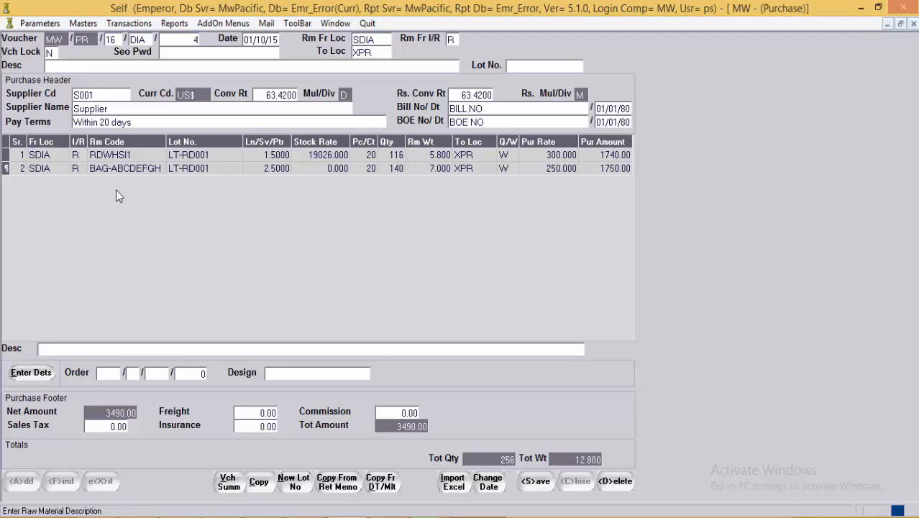
Step: Fill the line's order details with order type Sales Order and order year 16
{"action": "left_click", "coordinate": [43, 373]}
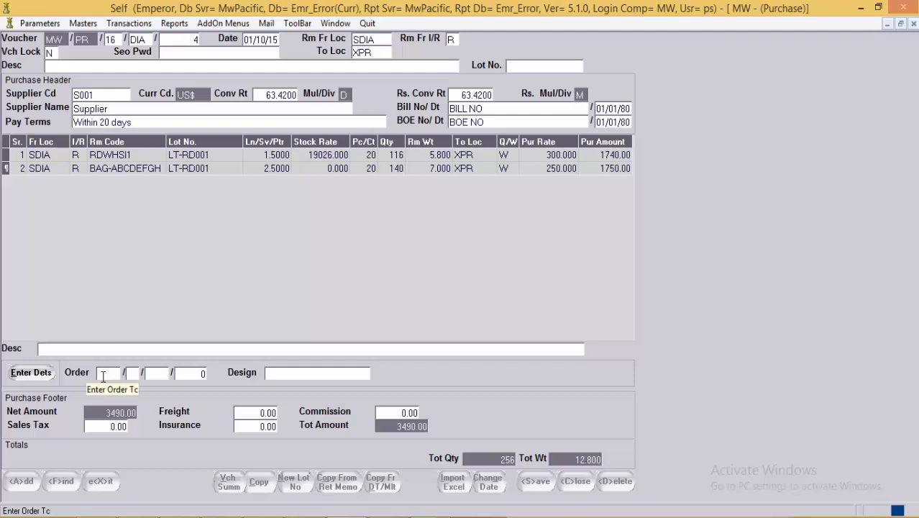
{"action": "double_click", "coordinate": [103, 375]}
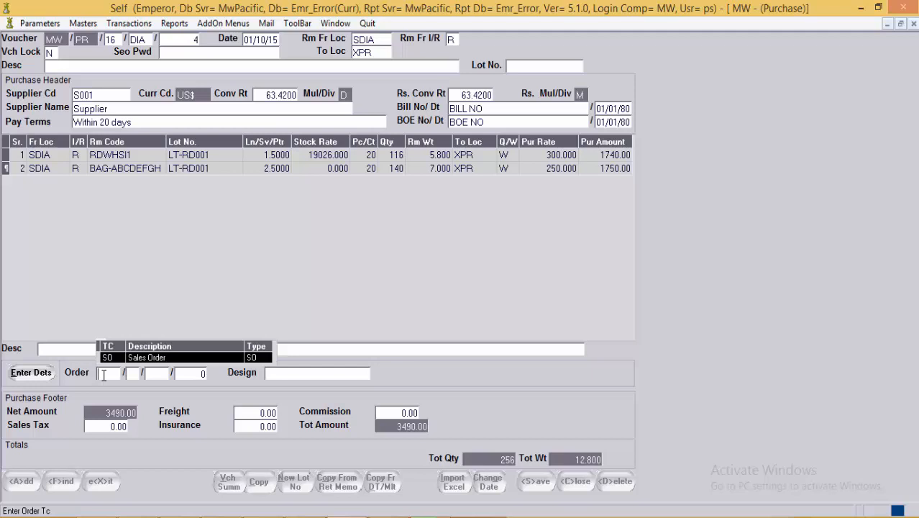
{"action": "key", "text": "Return"}
{"action": "key", "text": "Return"}
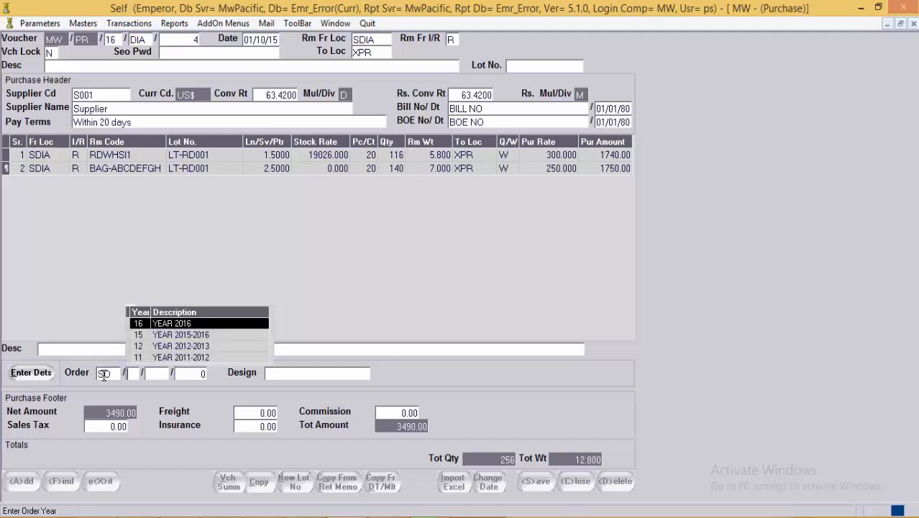
{"action": "key", "text": "Return"}
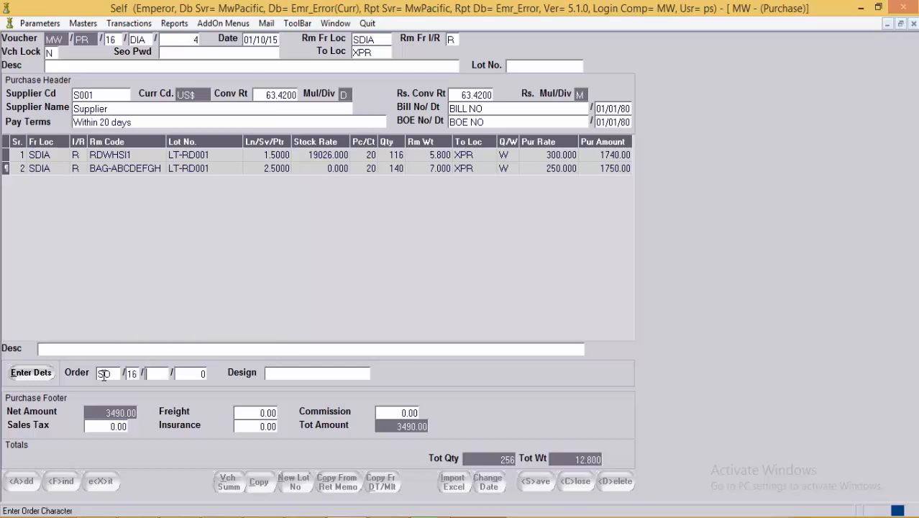
{"action": "key", "text": "Return"}
{"action": "key", "text": "Return"}
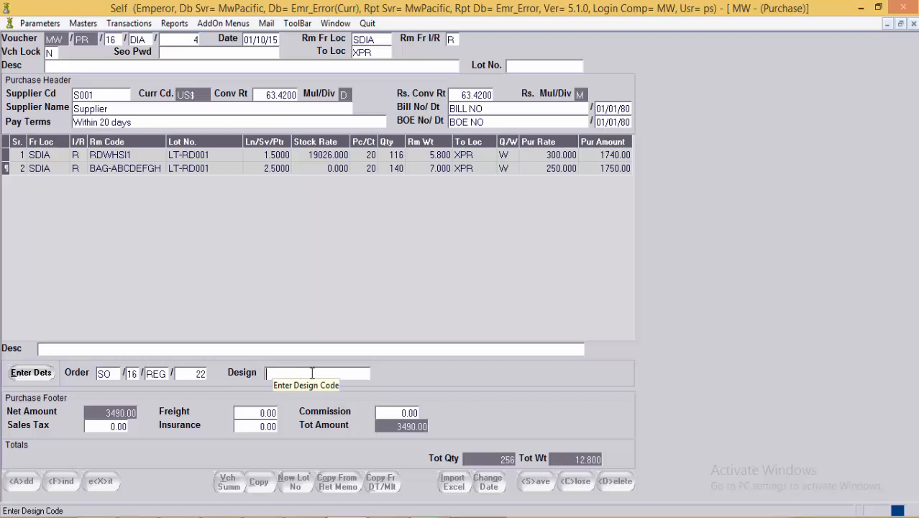
{"action": "left_click", "coordinate": [37, 374]}
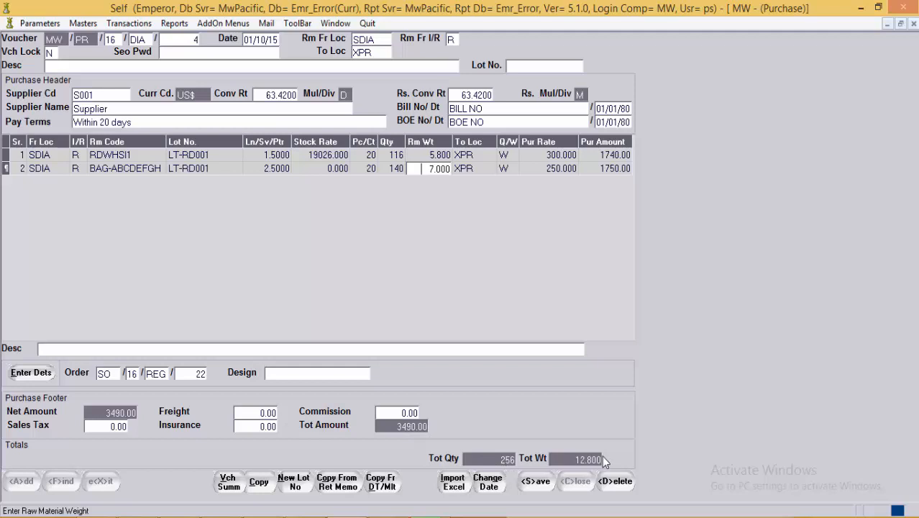
Step: Review the voucher summary with RMCTG grouping, then bring up the Copy From panel
{"action": "left_click", "coordinate": [228, 482]}
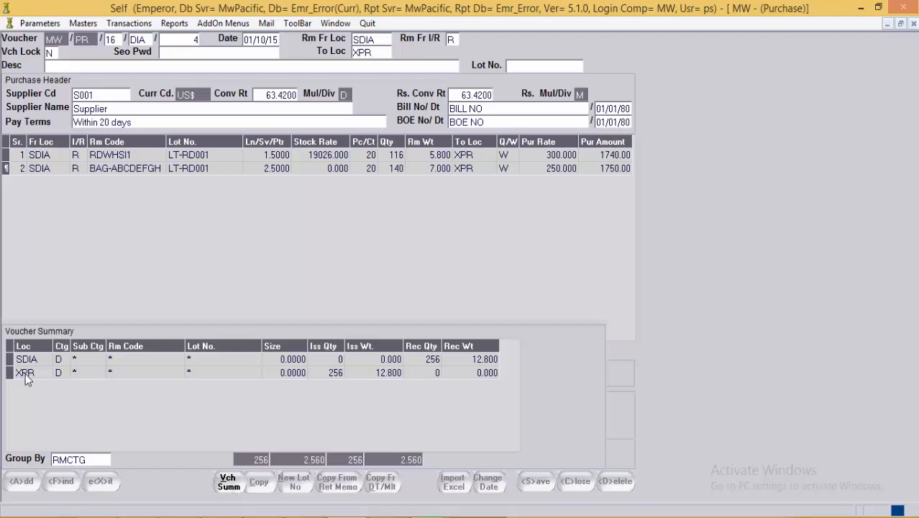
{"action": "left_click", "coordinate": [92, 459]}
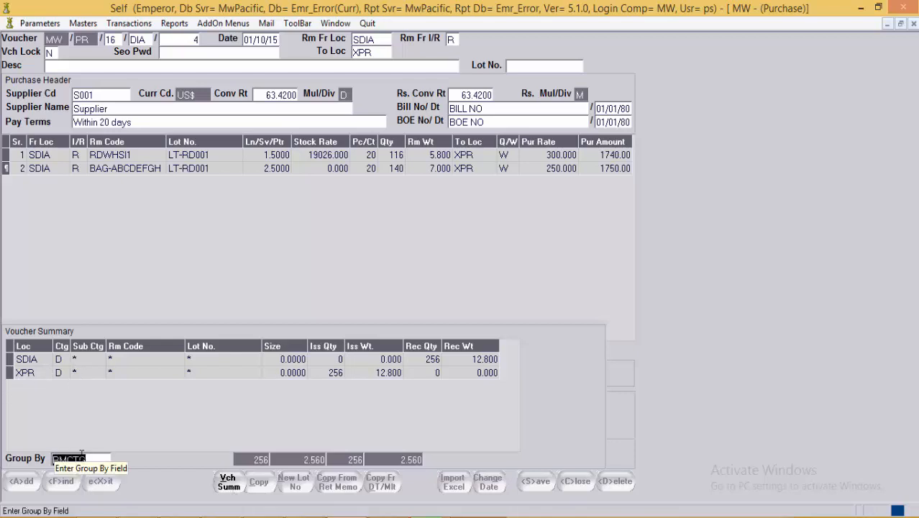
{"action": "key", "text": "F1"}
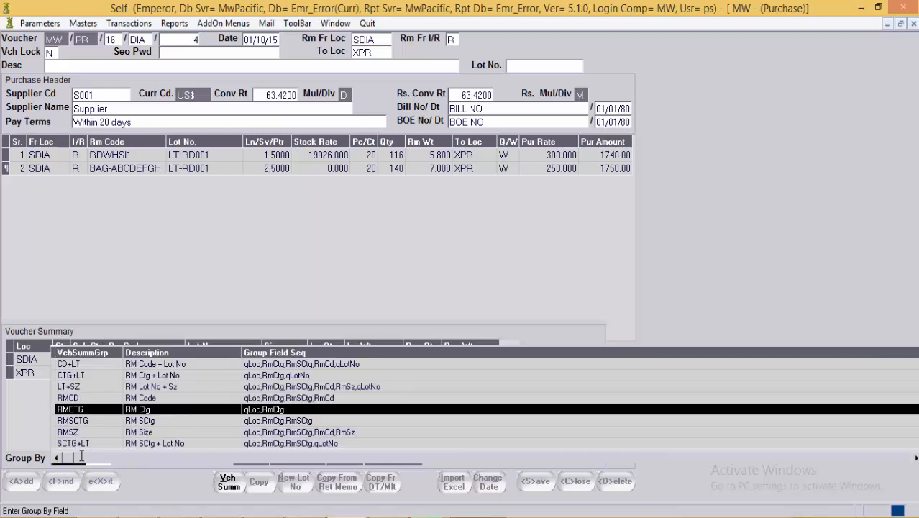
{"action": "key", "text": "Return"}
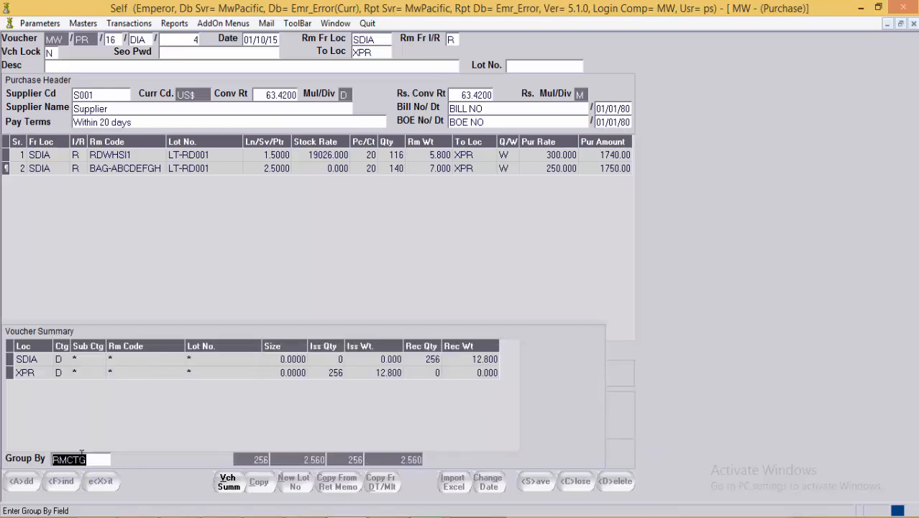
{"action": "left_click", "coordinate": [225, 483]}
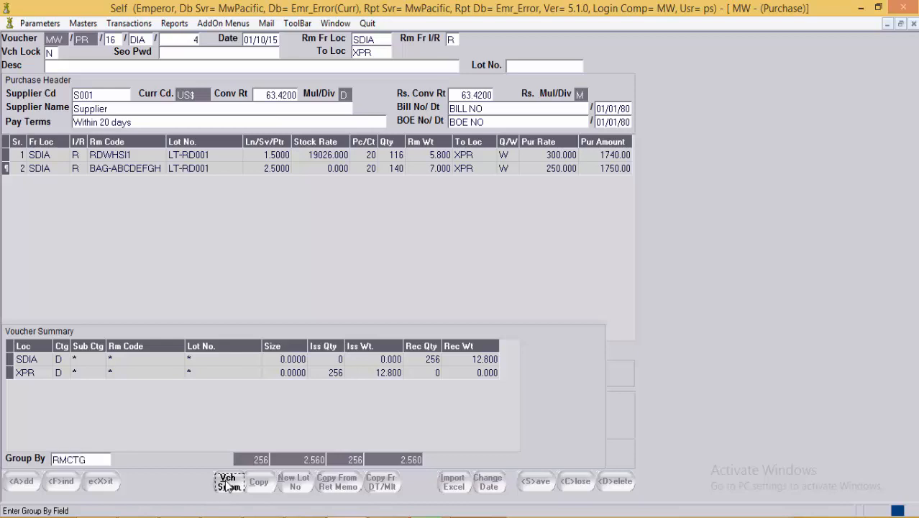
{"action": "left_click", "coordinate": [259, 482]}
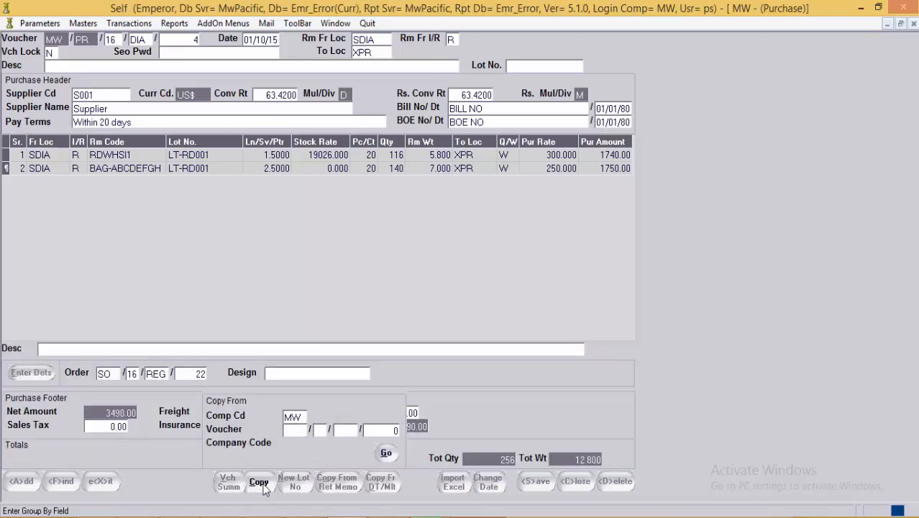
Step: Set the Copy From source voucher type to MV (RM Movement) and close the panel
{"action": "left_click", "coordinate": [295, 429]}
{"action": "key", "text": "F1"}
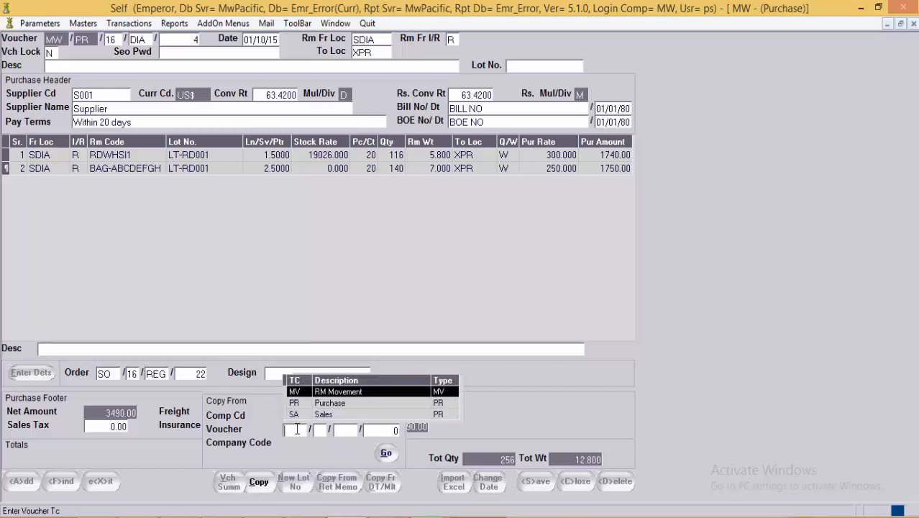
{"action": "key", "text": "Down"}
{"action": "key", "text": "Down"}
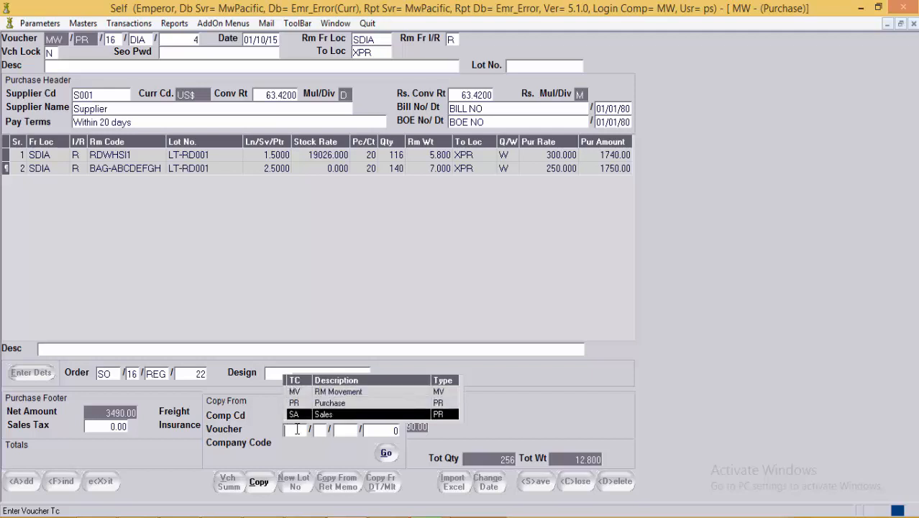
{"action": "key", "text": "Up"}
{"action": "key", "text": "Up"}
{"action": "key", "text": "Escape"}
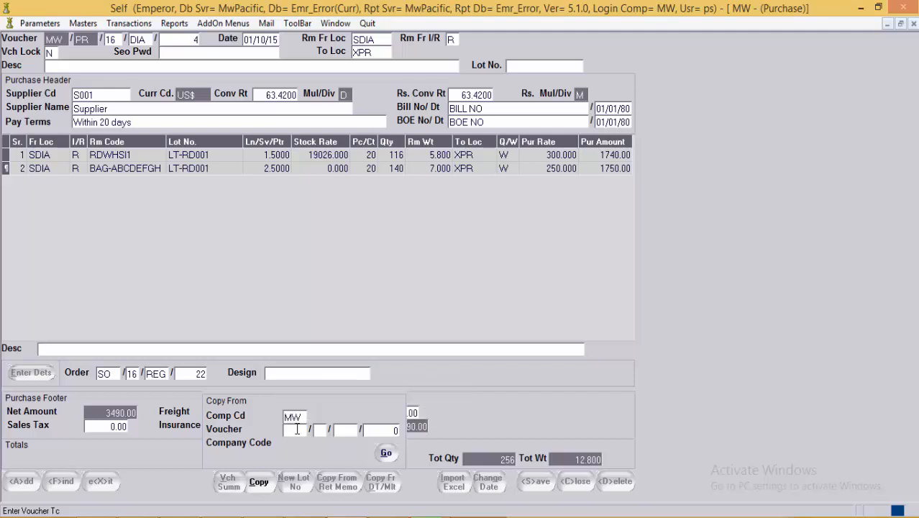
{"action": "left_click", "coordinate": [264, 488]}
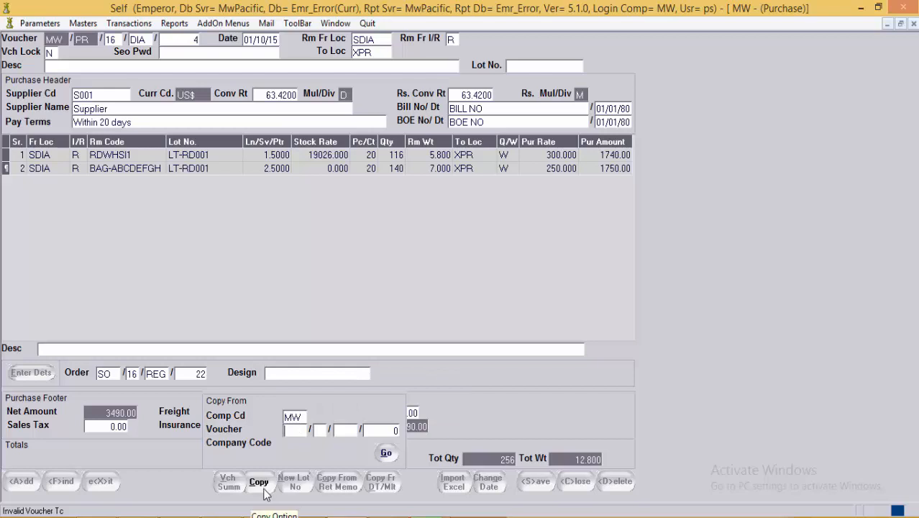
{"action": "key", "text": "F1"}
{"action": "key", "text": "Return"}
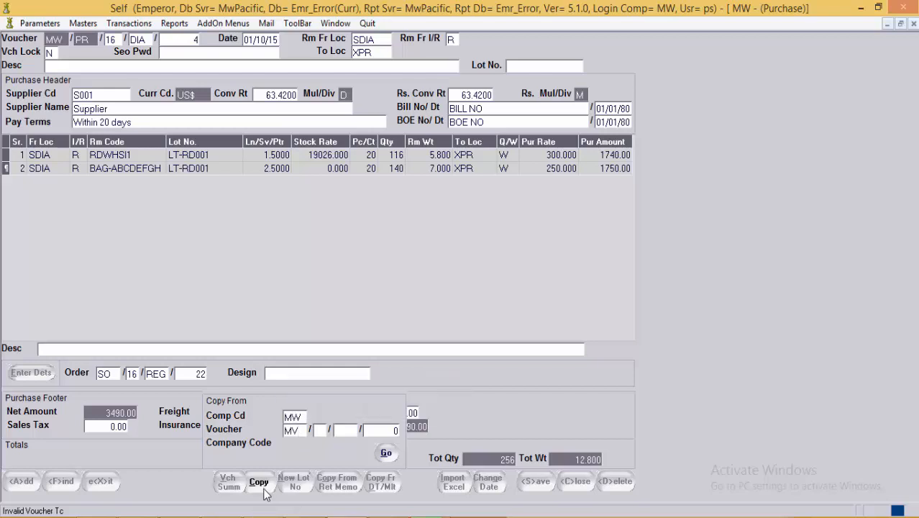
{"action": "left_click", "coordinate": [264, 492]}
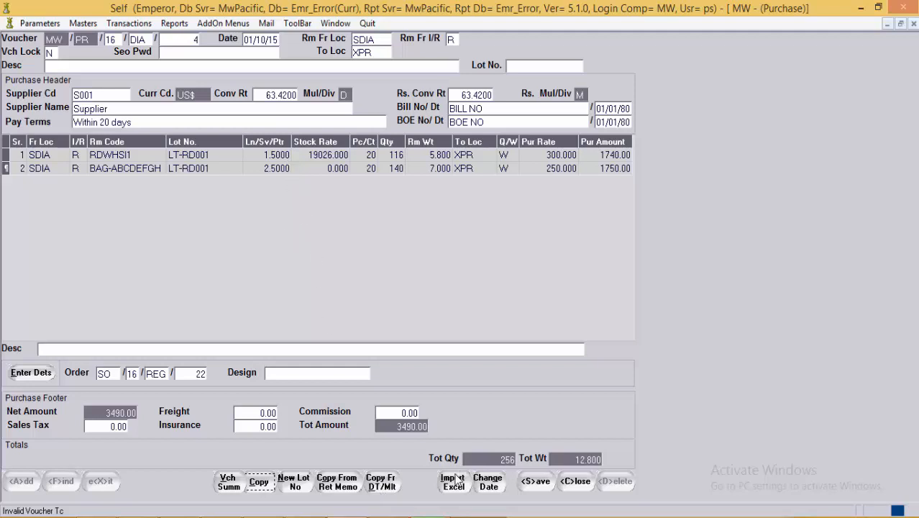
{"action": "left_click", "coordinate": [366, 153]}
{"action": "left_click", "coordinate": [371, 170]}
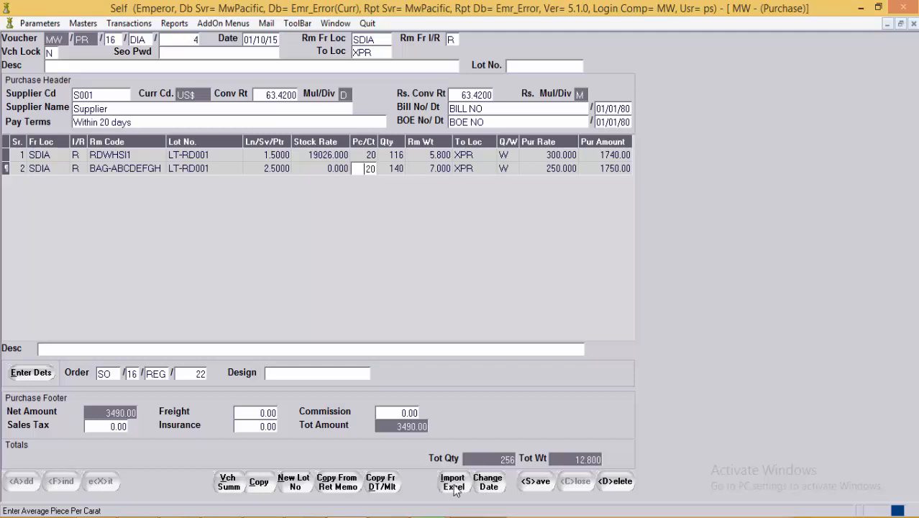
{"action": "key", "text": "shift+Tab"}
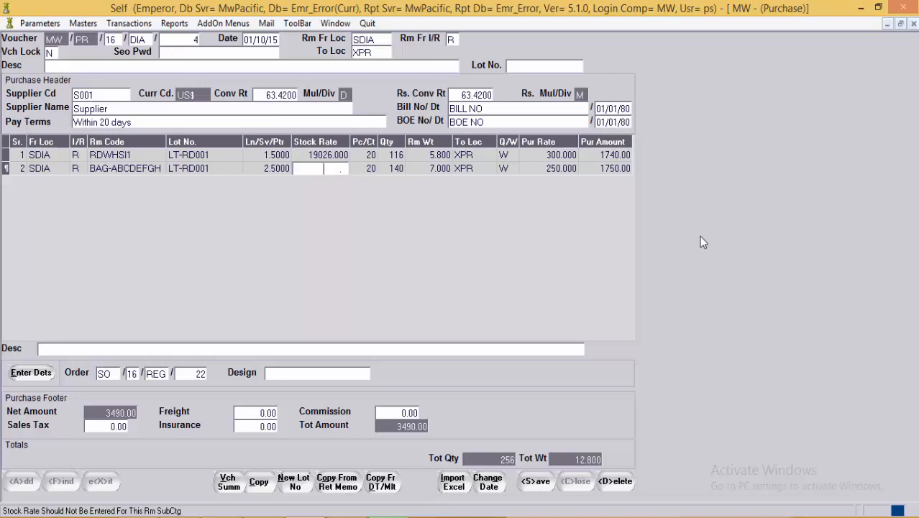
Step: Open the Pur1 (2) workbook and check row 2's RDWHSI1 code, Ln/Sv/Ptr 2, stock rate and quantity
{"action": "left_click", "coordinate": [859, 7]}
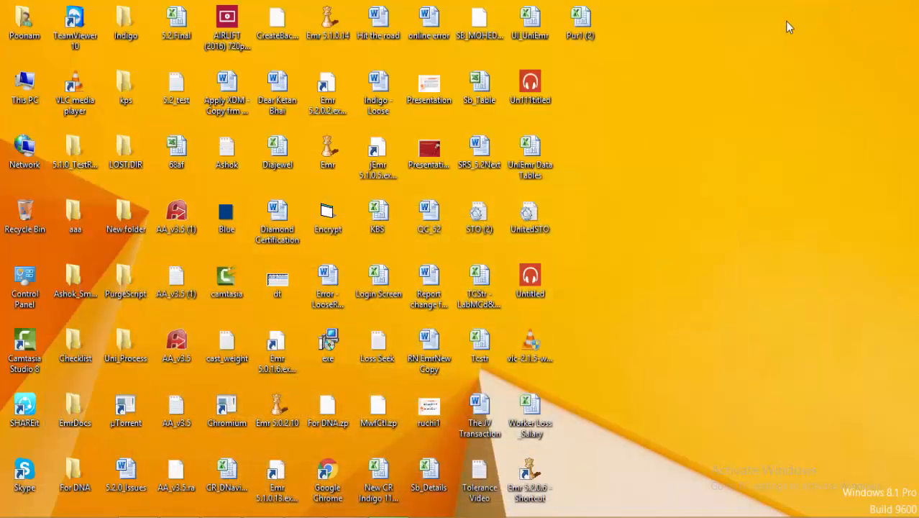
{"action": "double_click", "coordinate": [594, 29]}
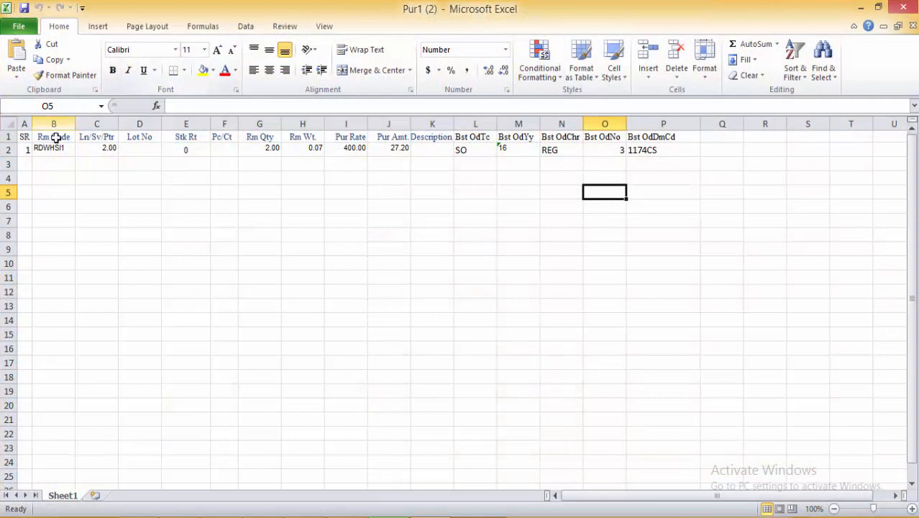
{"action": "left_click", "coordinate": [27, 149]}
{"action": "left_click", "coordinate": [43, 150]}
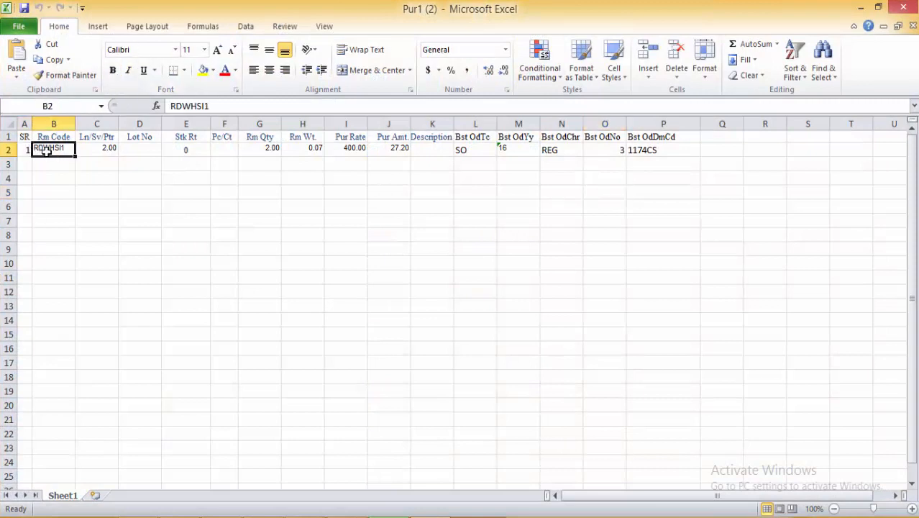
{"action": "left_click", "coordinate": [97, 150]}
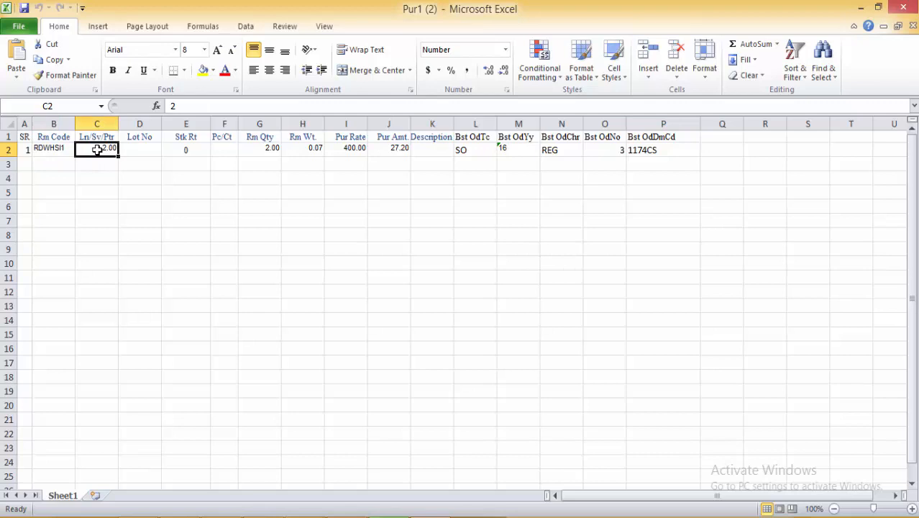
{"action": "left_click", "coordinate": [127, 148]}
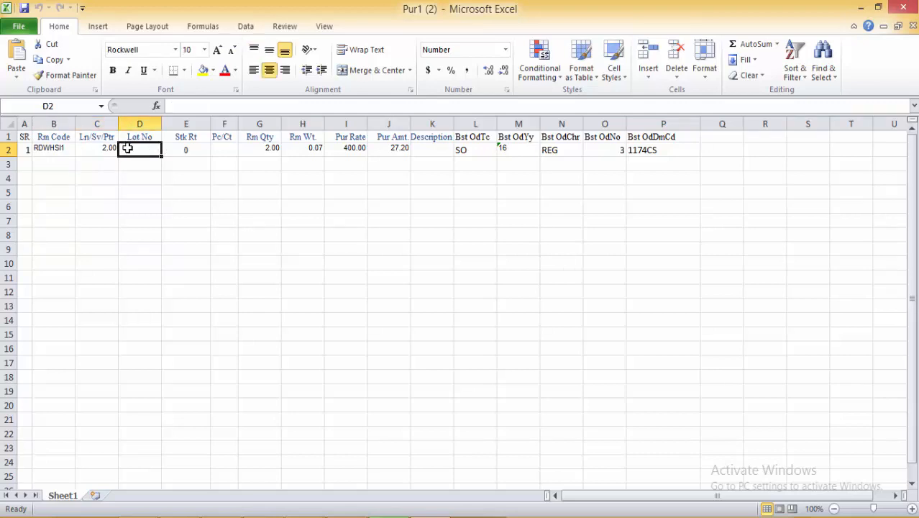
{"action": "left_click", "coordinate": [188, 153]}
{"action": "left_click", "coordinate": [231, 156]}
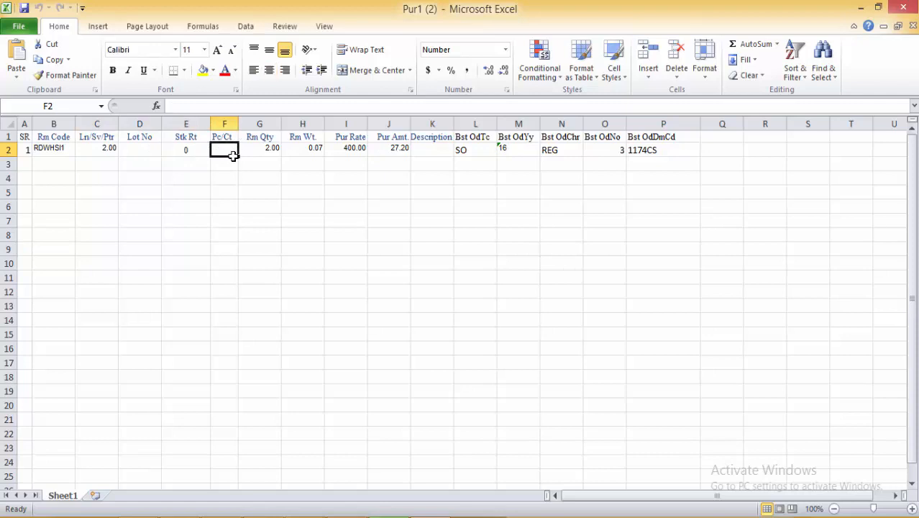
{"action": "left_click", "coordinate": [263, 151]}
Step: Check Rm Wt 0.068, Pur Rate 400, Pur Amt 27.2, order SO, design 1174CS, then close Excel
{"action": "left_click", "coordinate": [310, 159]}
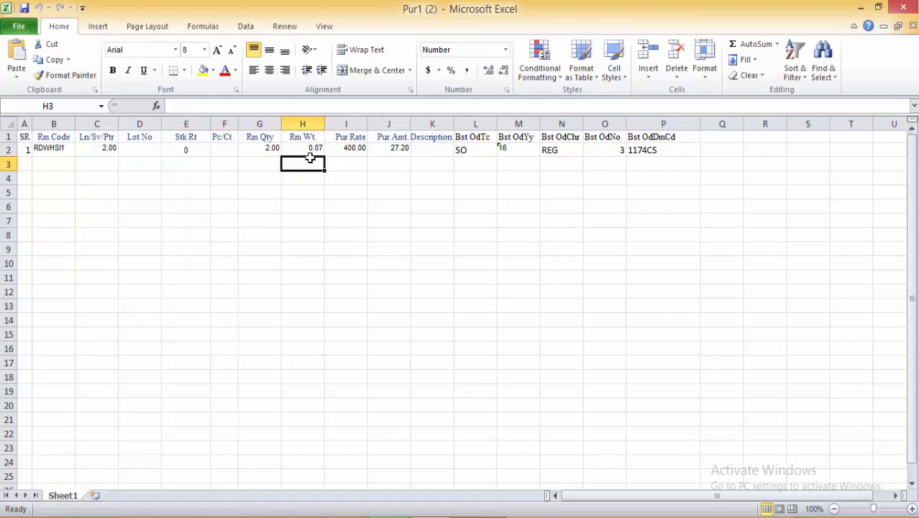
{"action": "left_click", "coordinate": [309, 149]}
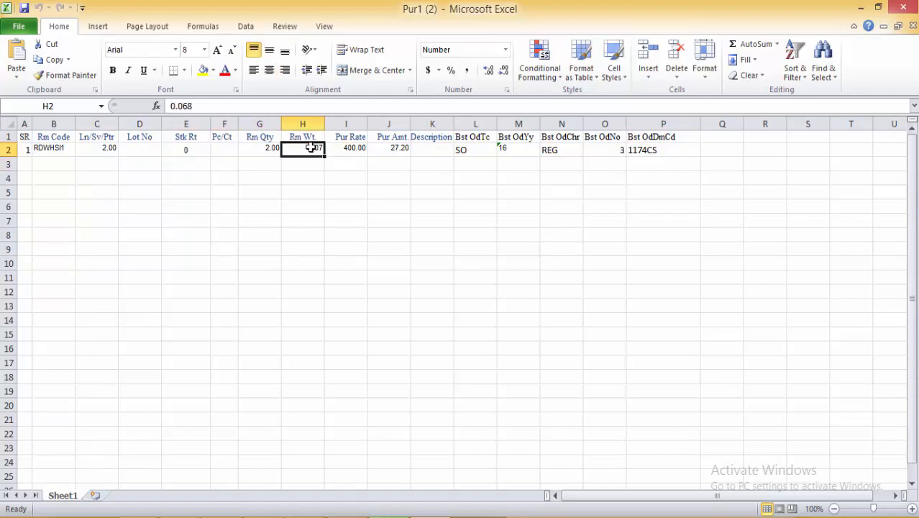
{"action": "left_click", "coordinate": [362, 151]}
{"action": "left_click", "coordinate": [396, 153]}
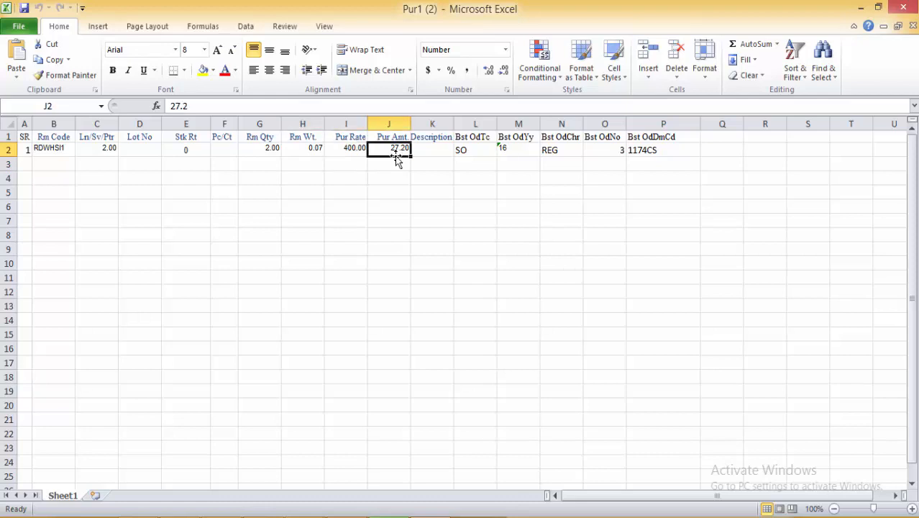
{"action": "left_click", "coordinate": [440, 152]}
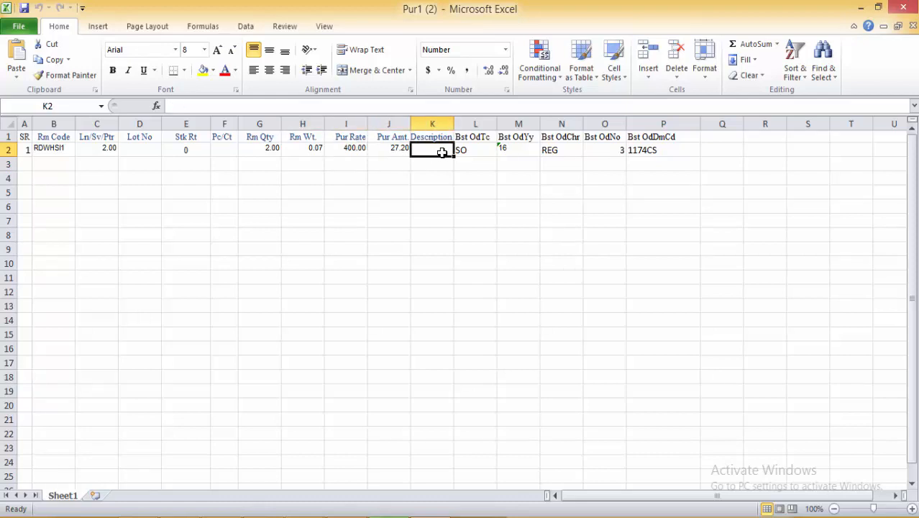
{"action": "left_click", "coordinate": [471, 154]}
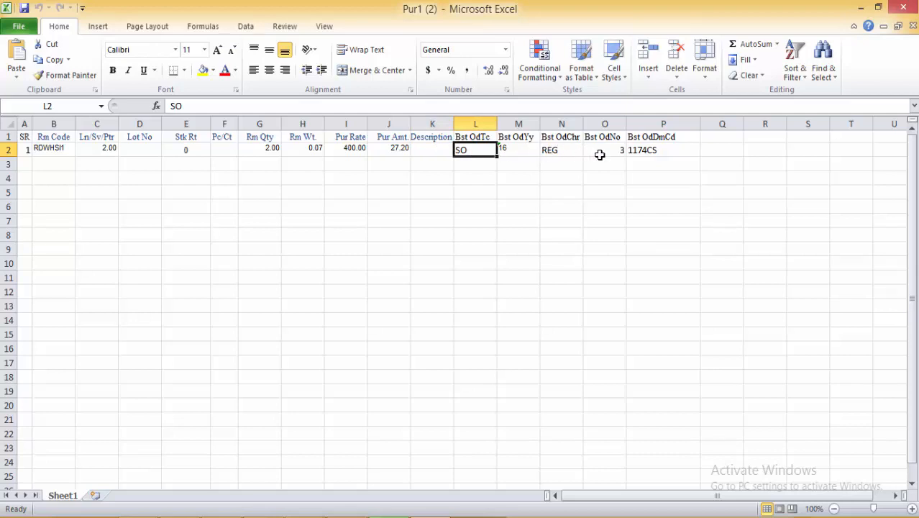
{"action": "left_click", "coordinate": [646, 152]}
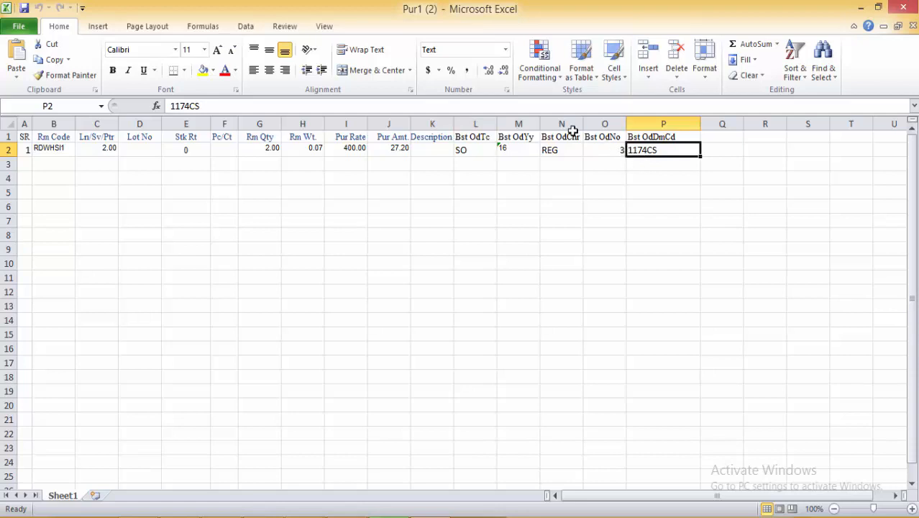
{"action": "left_click", "coordinate": [388, 149]}
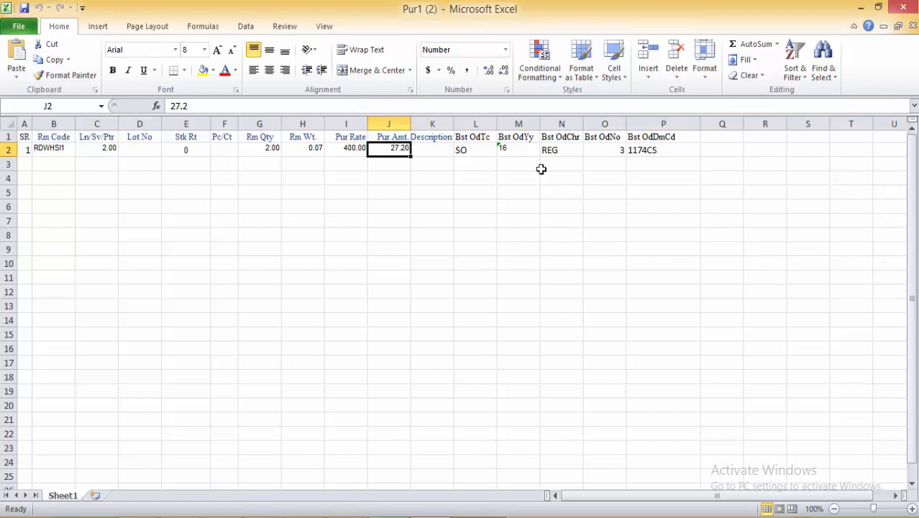
{"action": "left_click", "coordinate": [908, 10]}
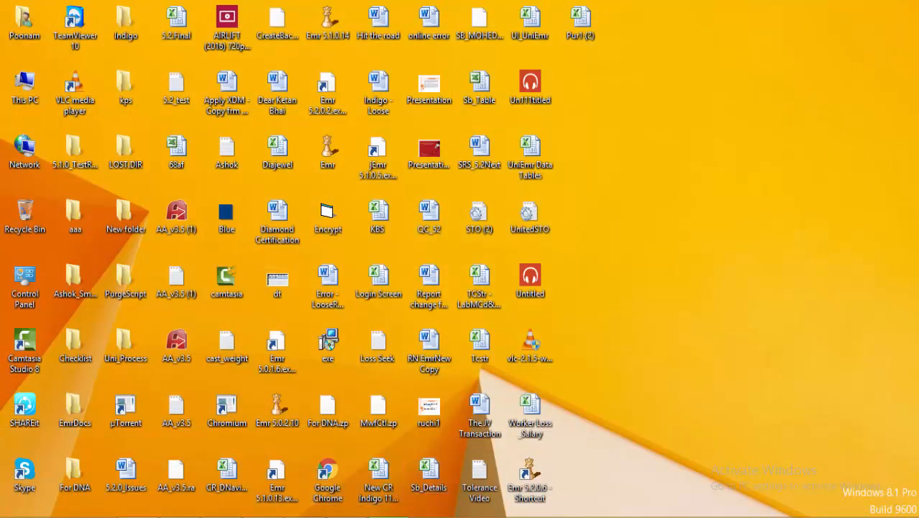
Step: Choose Pur1 (2).xlsx from the Desktop as the Excel file to import
{"action": "left_click", "coordinate": [305, 517]}
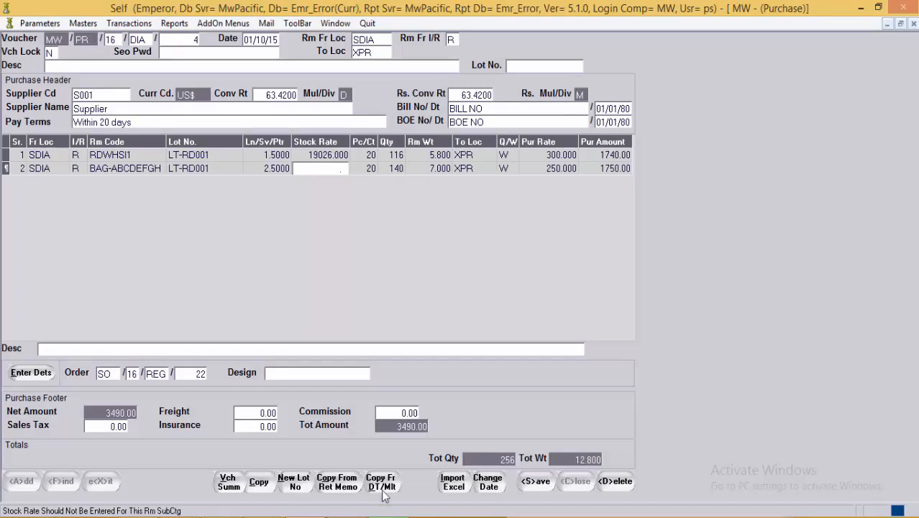
{"action": "left_click", "coordinate": [453, 481]}
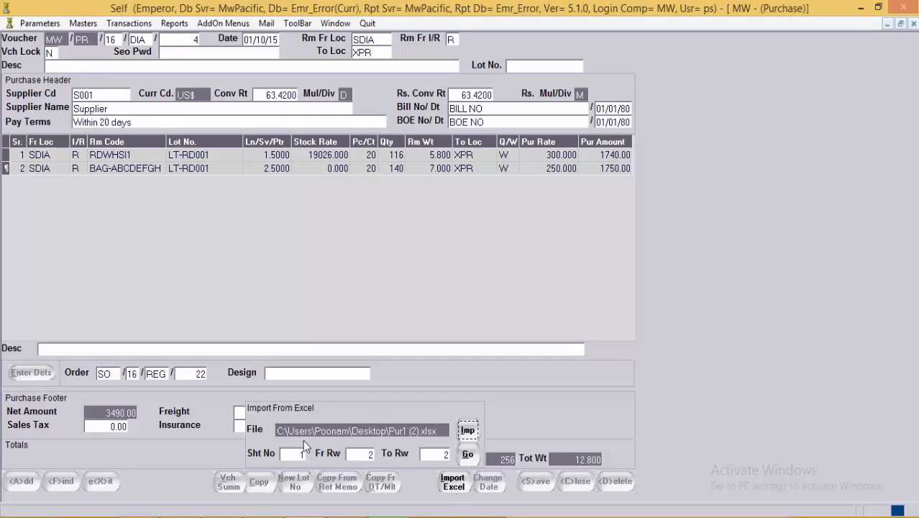
{"action": "left_click", "coordinate": [468, 430]}
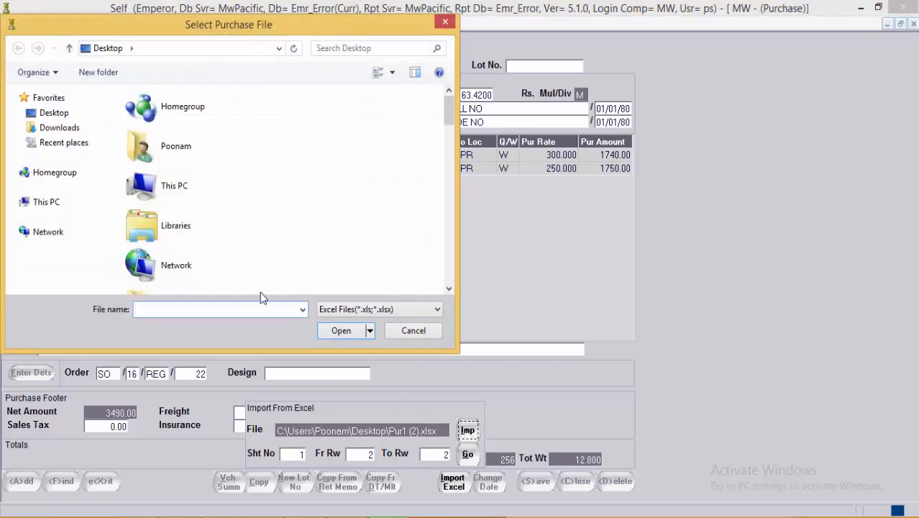
{"action": "left_click", "coordinate": [57, 115]}
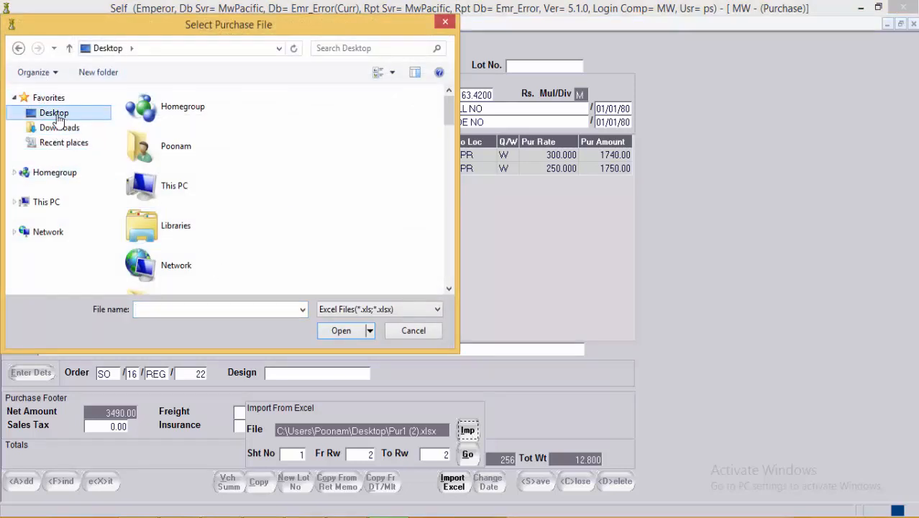
{"action": "left_click", "coordinate": [174, 148]}
{"action": "key", "text": "p"}
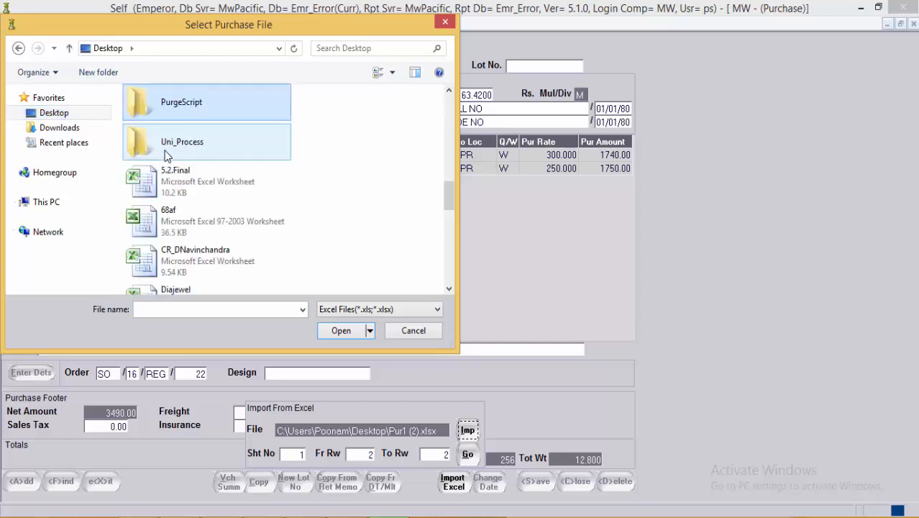
{"action": "key", "text": "p"}
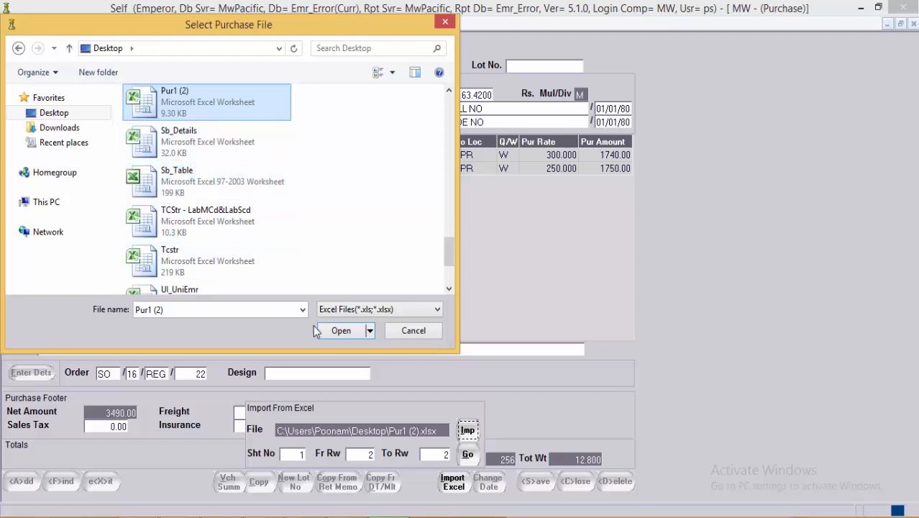
{"action": "left_click", "coordinate": [335, 328]}
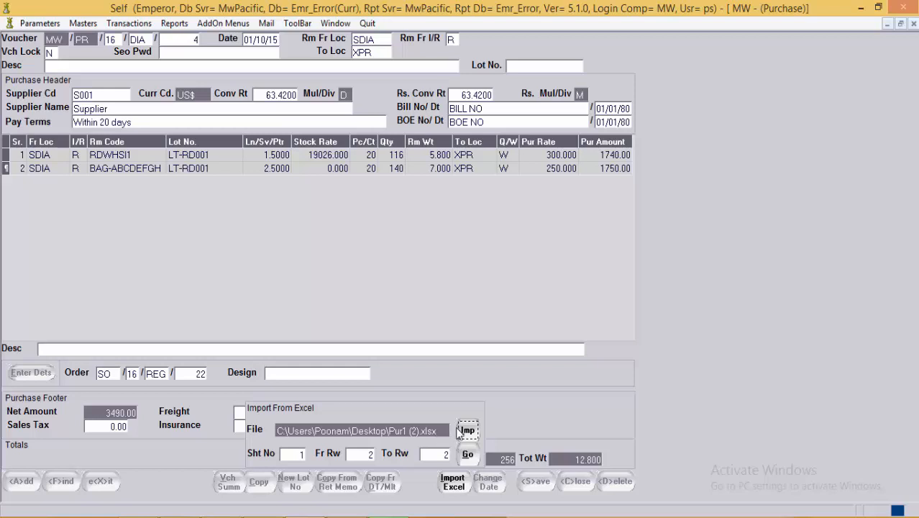
Step: Import sheet 1, rows 2 to 2, into the purchase voucher
{"action": "left_click", "coordinate": [290, 454]}
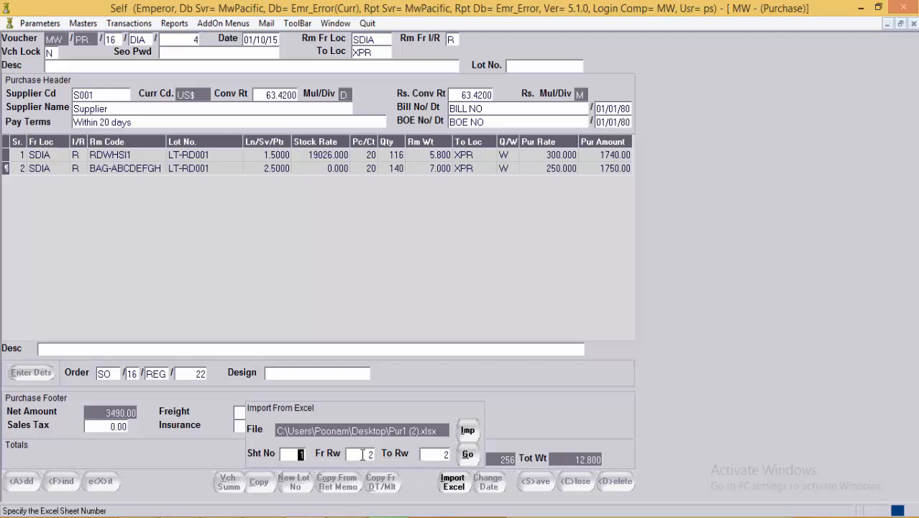
{"action": "left_click", "coordinate": [363, 454]}
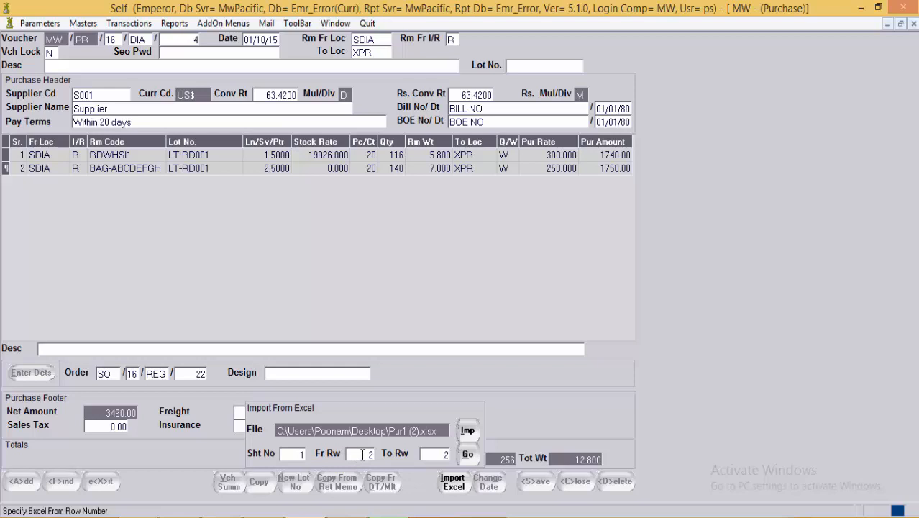
{"action": "left_click", "coordinate": [467, 455]}
{"action": "left_click", "coordinate": [467, 455]}
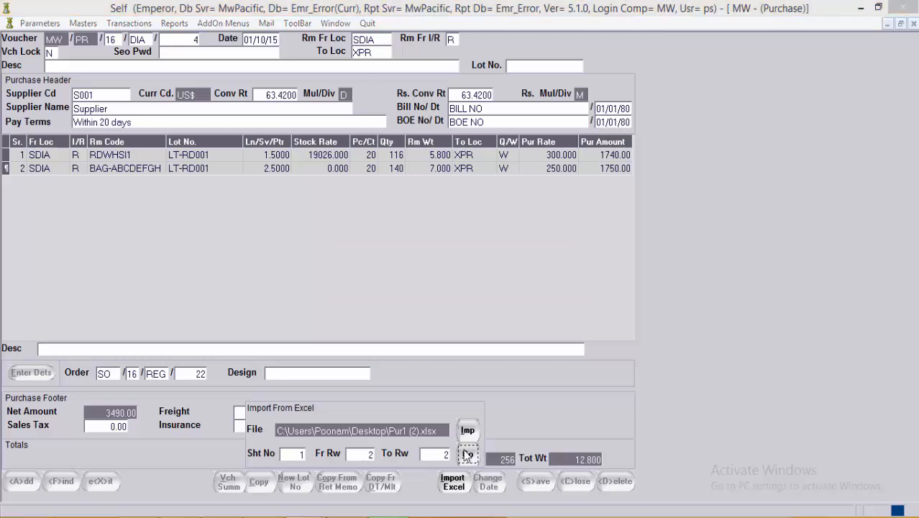
Step: Review the imported third line's fields and the voucher date, leaving the date unchanged
{"action": "left_click", "coordinate": [56, 183]}
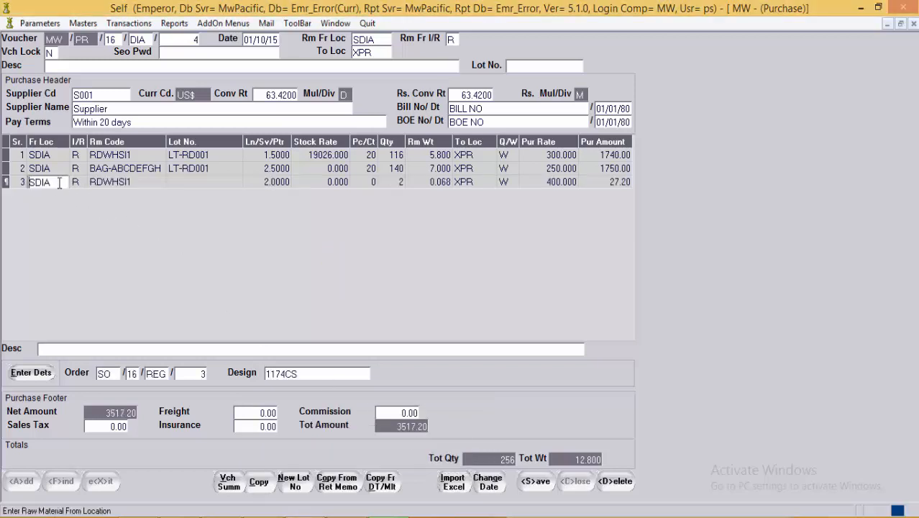
{"action": "left_click", "coordinate": [127, 183]}
{"action": "left_click", "coordinate": [206, 182]}
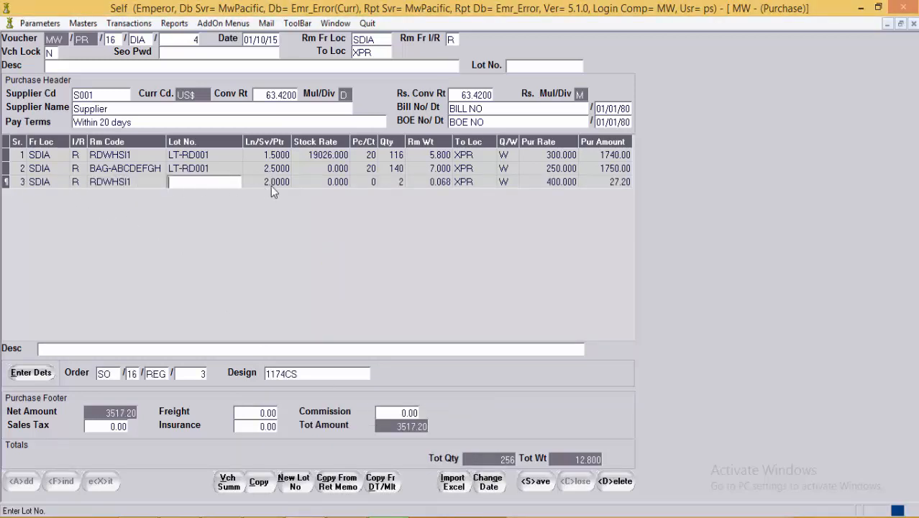
{"action": "left_click", "coordinate": [272, 185]}
{"action": "left_click", "coordinate": [387, 184]}
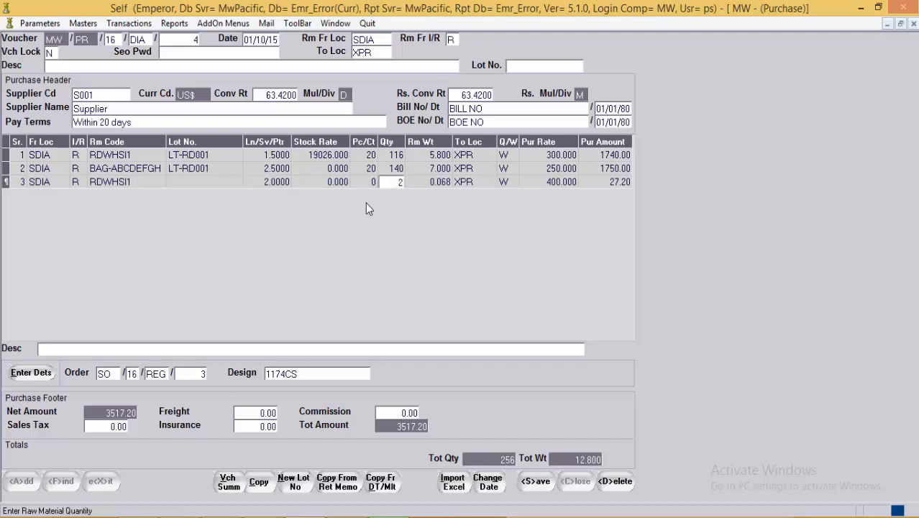
{"action": "left_click", "coordinate": [343, 183]}
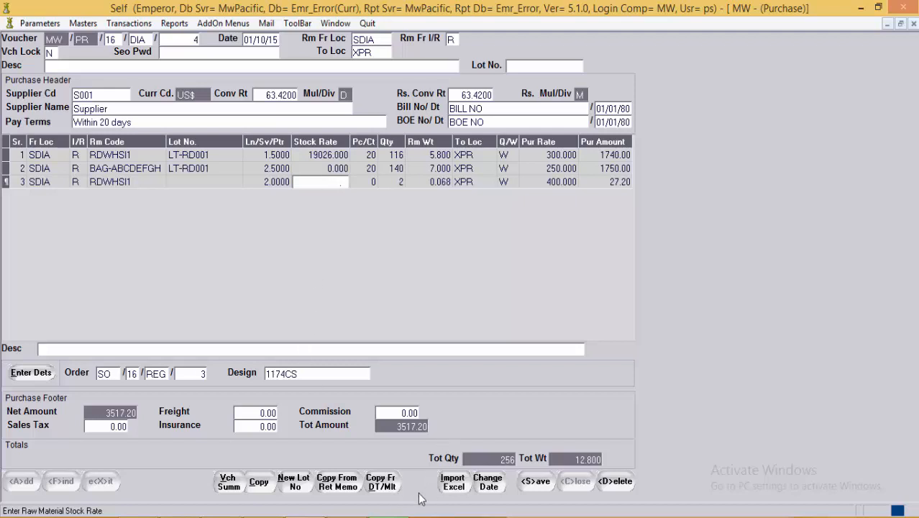
{"action": "left_click", "coordinate": [488, 482]}
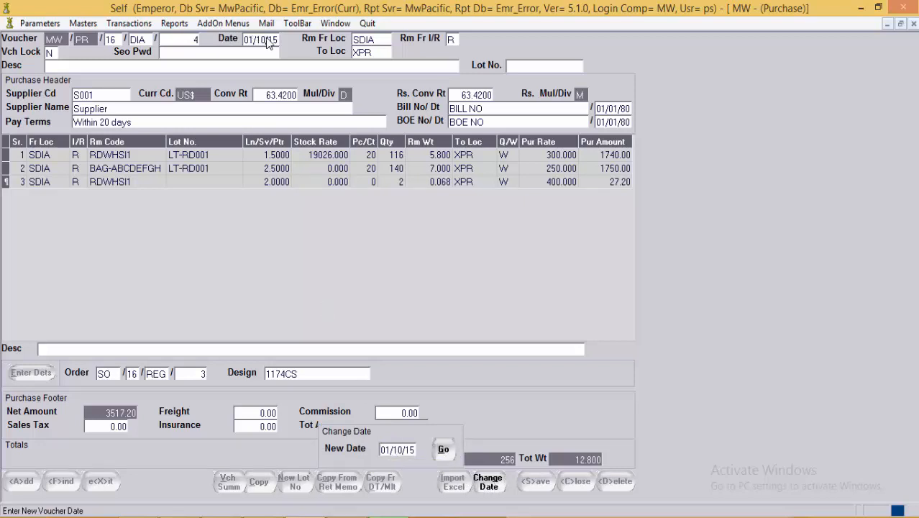
{"action": "left_click", "coordinate": [493, 487]}
Step: Recheck the quantity and stock rate, then save the three-line voucher totalling 3517.20
{"action": "left_click", "coordinate": [389, 181]}
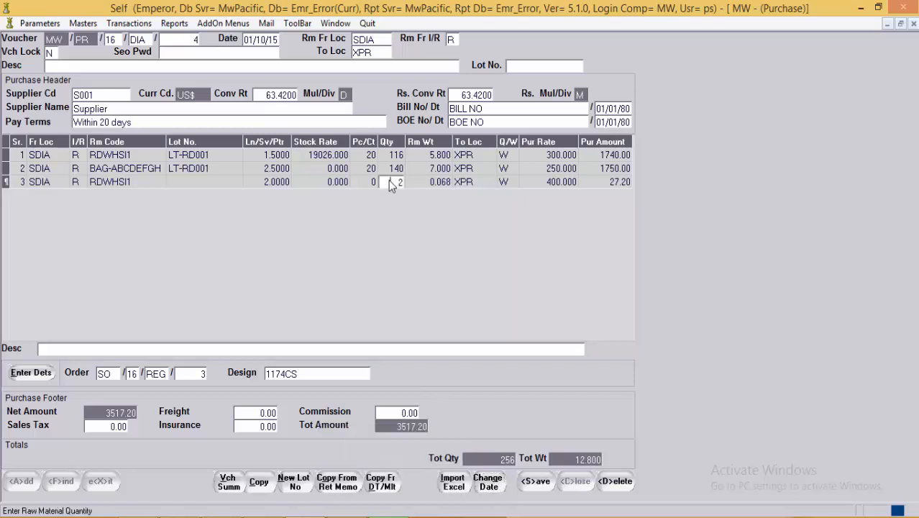
{"action": "left_click", "coordinate": [330, 182]}
{"action": "left_click", "coordinate": [330, 170]}
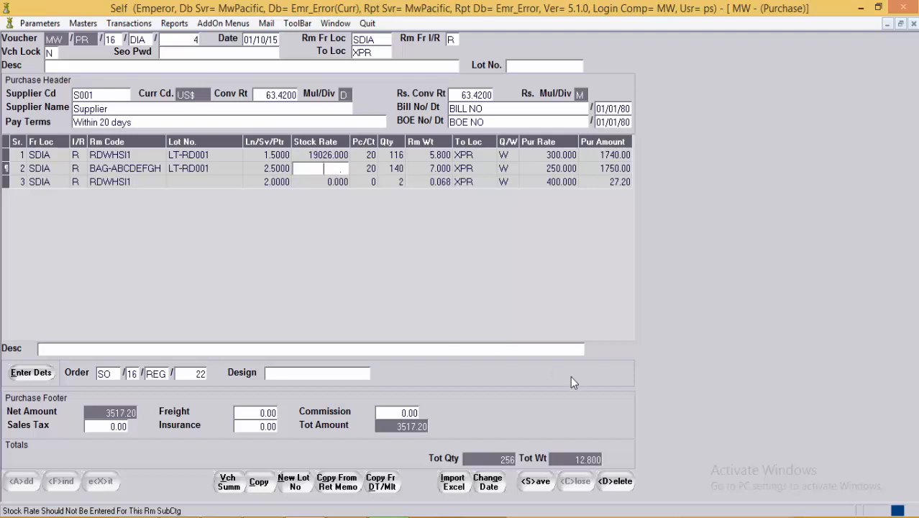
{"action": "left_click", "coordinate": [540, 482]}
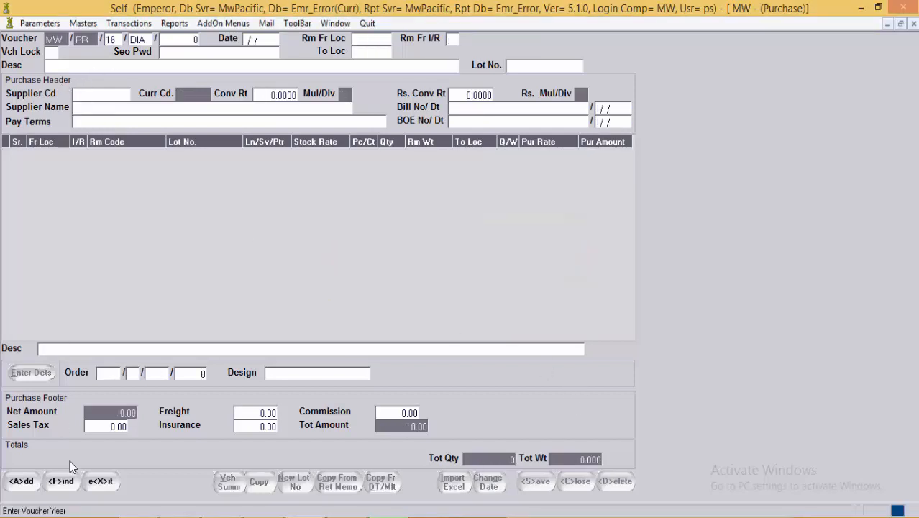
Step: Close the Purchase form, then save and close the currency conversion rate table
{"action": "left_click", "coordinate": [100, 480]}
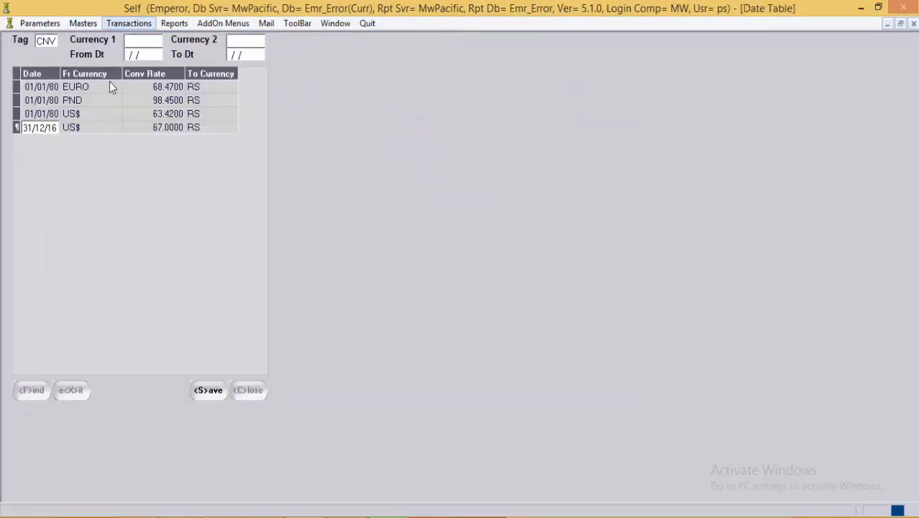
{"action": "left_click", "coordinate": [209, 392]}
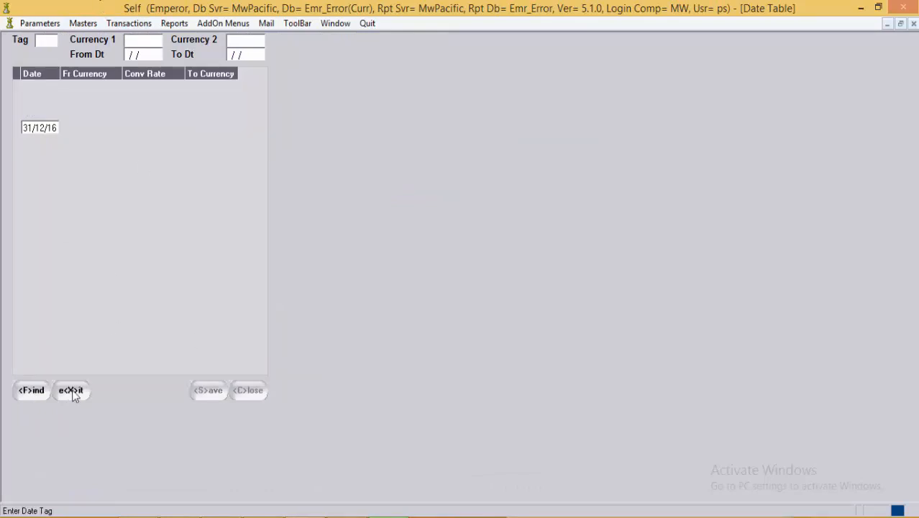
{"action": "left_click", "coordinate": [72, 391]}
Step: Open a new Customs Purchase form from Transactions > Raw Material Transactions
{"action": "left_click", "coordinate": [104, 24]}
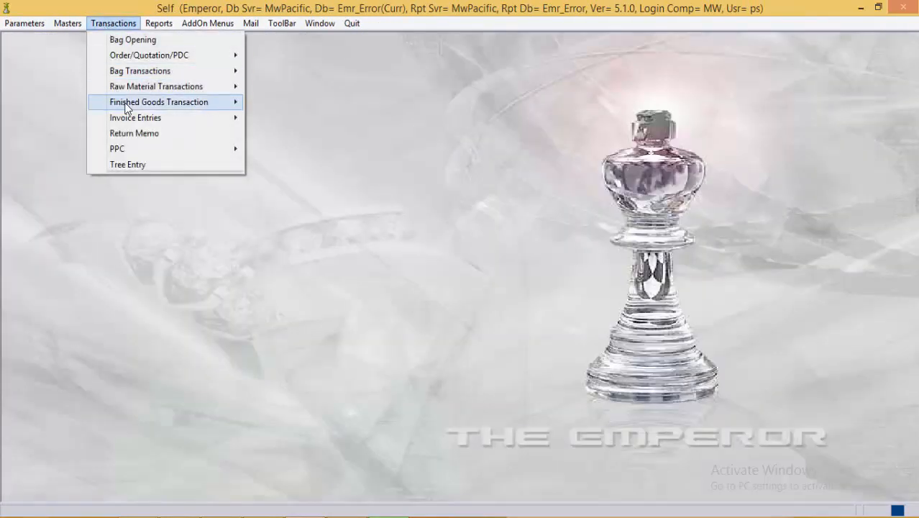
{"action": "mouse_move", "coordinate": [132, 88]}
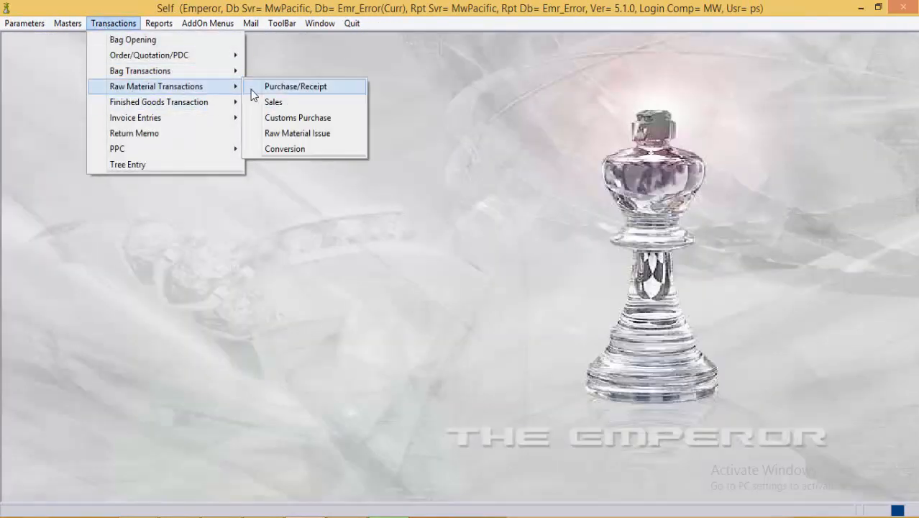
{"action": "left_click", "coordinate": [287, 118]}
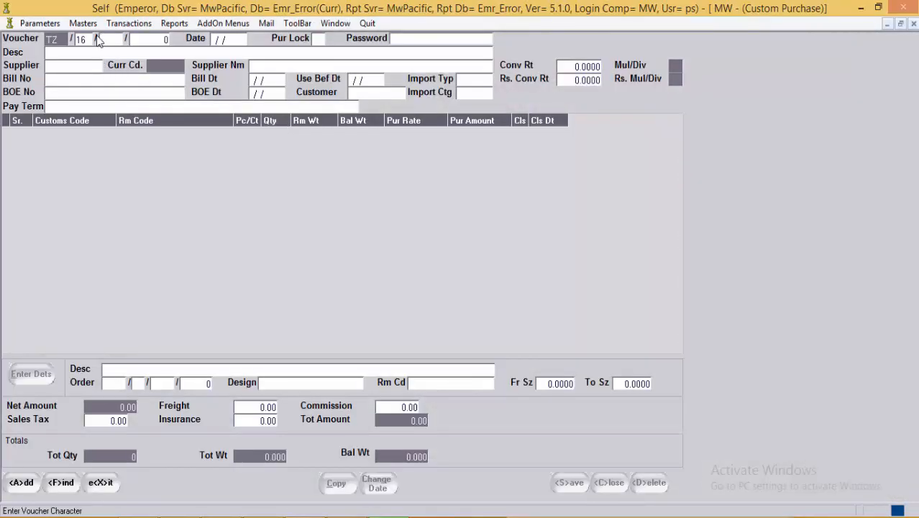
{"action": "left_click", "coordinate": [129, 23]}
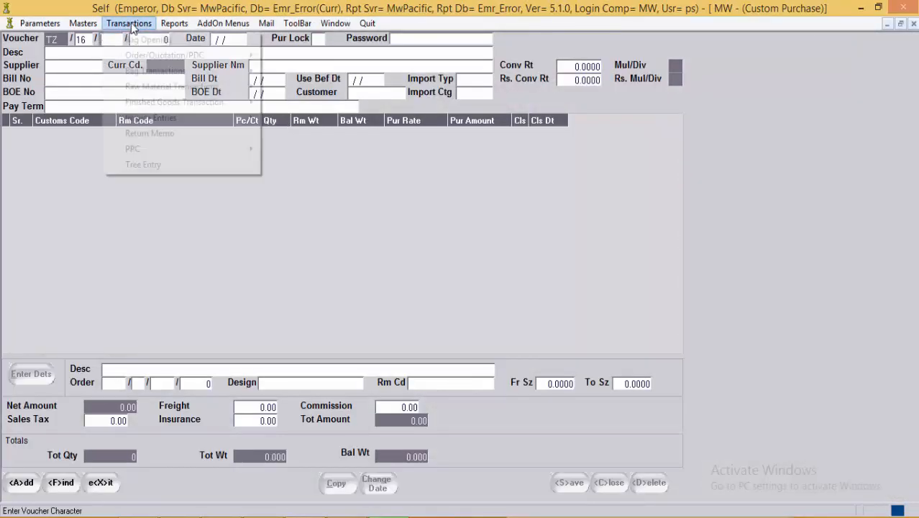
{"action": "mouse_move", "coordinate": [152, 87]}
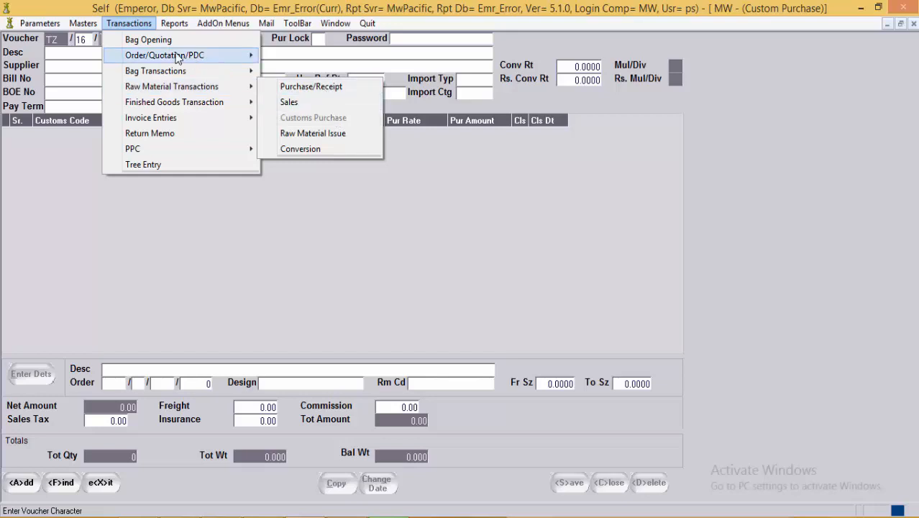
{"action": "left_click", "coordinate": [88, 43]}
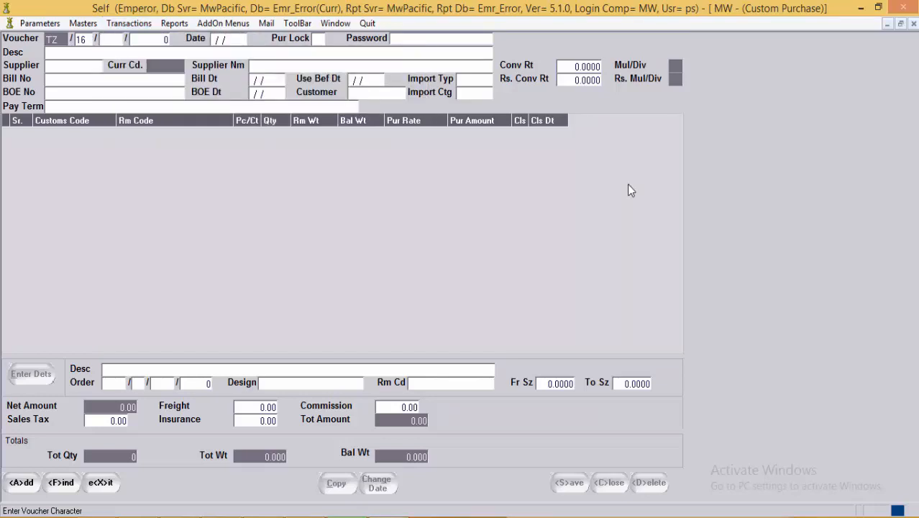
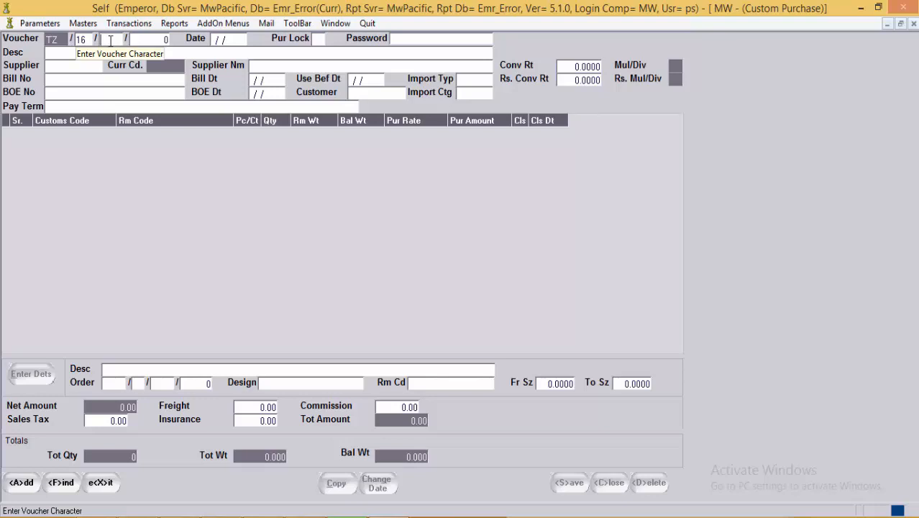
Step: Load new Diamond purchase voucher TZ/16/DIA/2 with character DIA and number 2
{"action": "key", "text": "F1"}
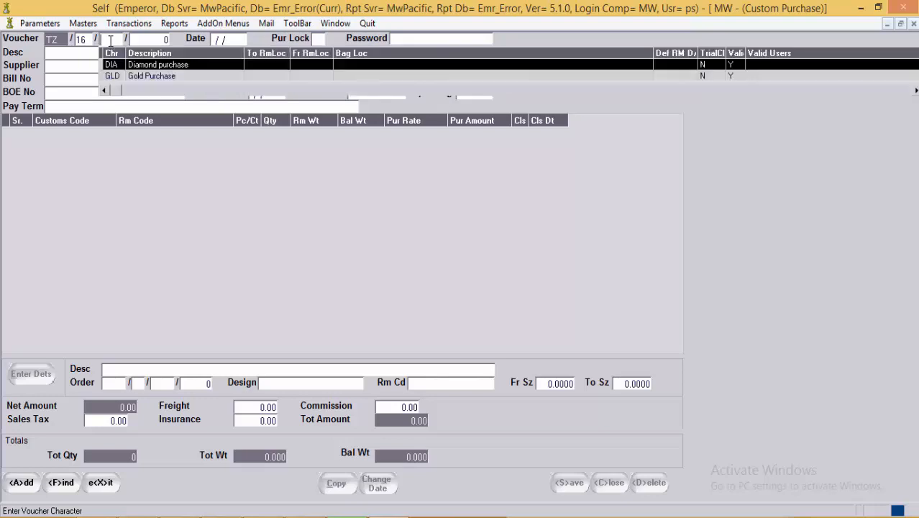
{"action": "key", "text": "Return"}
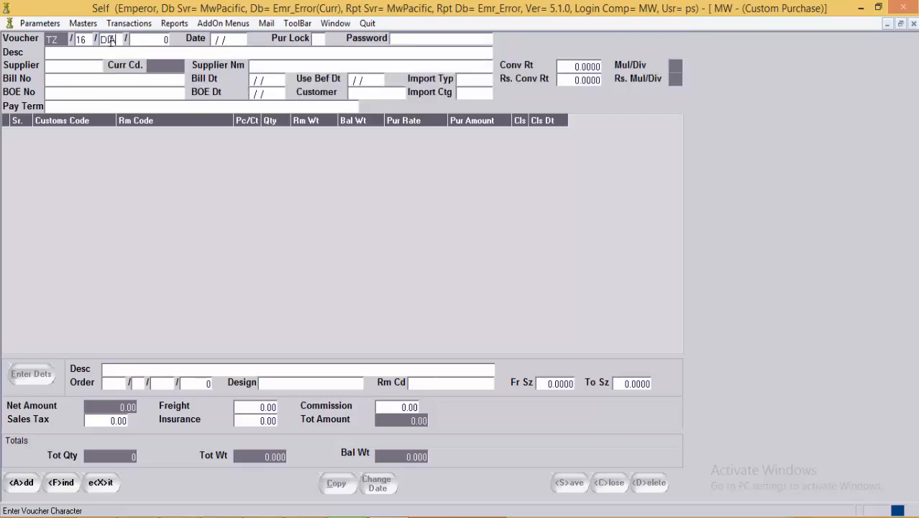
{"action": "type", "text": "2"}
{"action": "key", "text": "Return"}
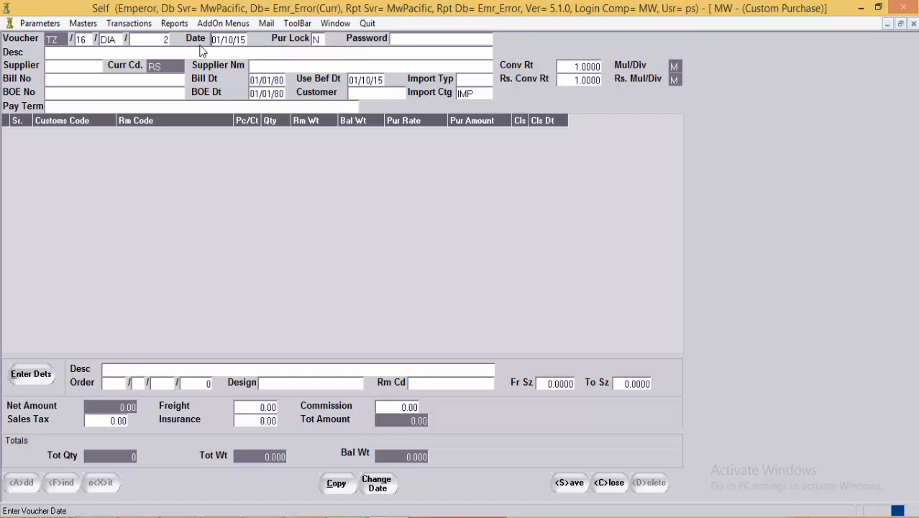
{"action": "left_click", "coordinate": [119, 55]}
{"action": "left_click", "coordinate": [78, 67]}
Step: Choose supplier S001, keeping its US$ currency and 63.4200 conversion rate
{"action": "key", "text": "F1"}
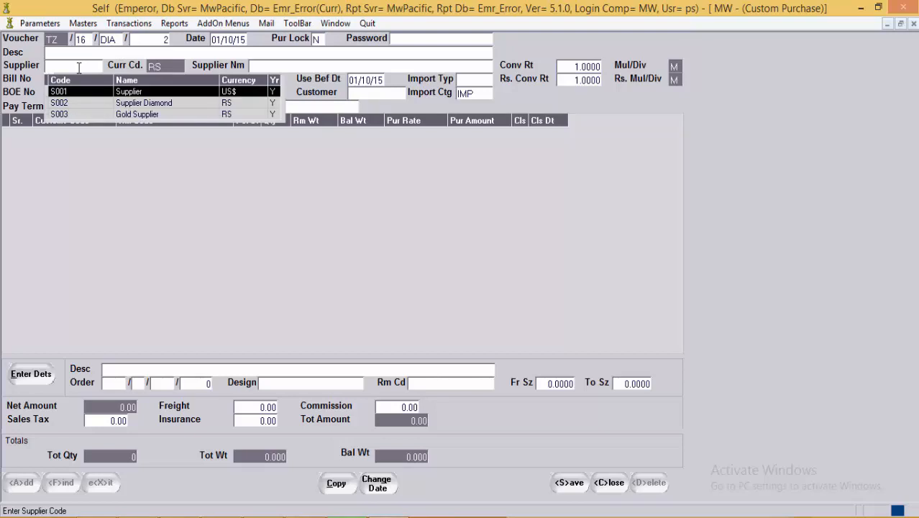
{"action": "key", "text": "Return"}
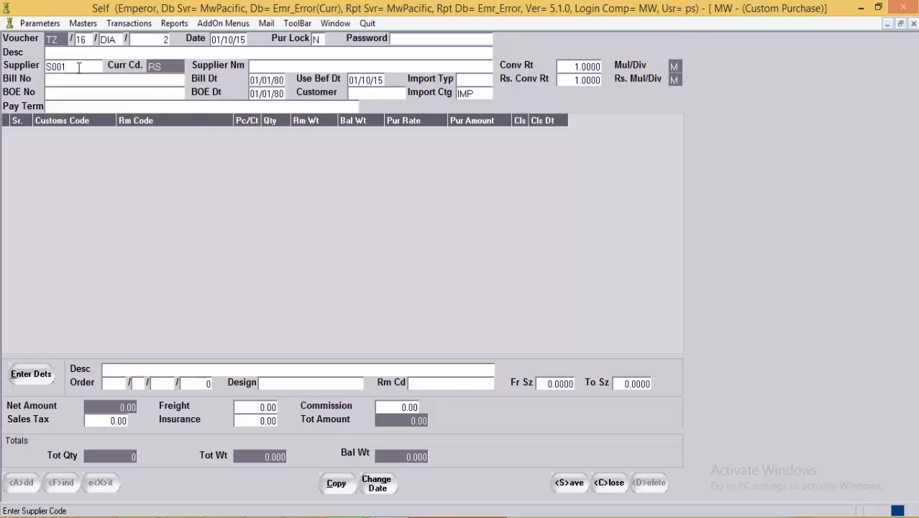
{"action": "key", "text": "Return"}
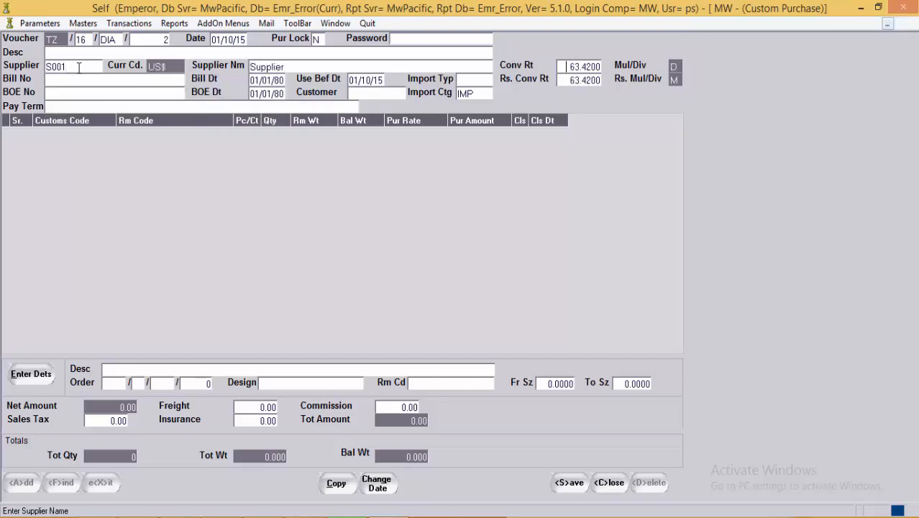
{"action": "key", "text": "Return"}
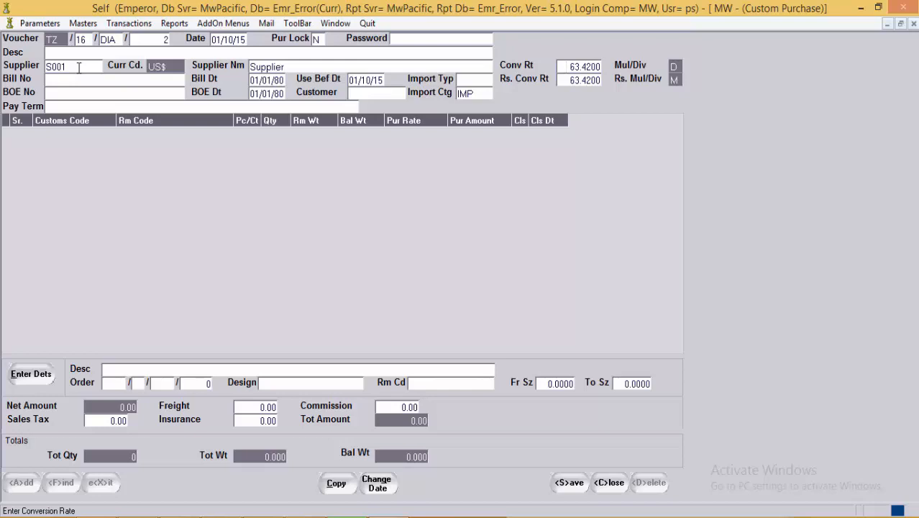
{"action": "key", "text": "Return"}
Step: Enter bill number 'BILL NO' and use-before date 01/10/18
{"action": "type", "text": "BILL NO"}
{"action": "key", "text": "Return"}
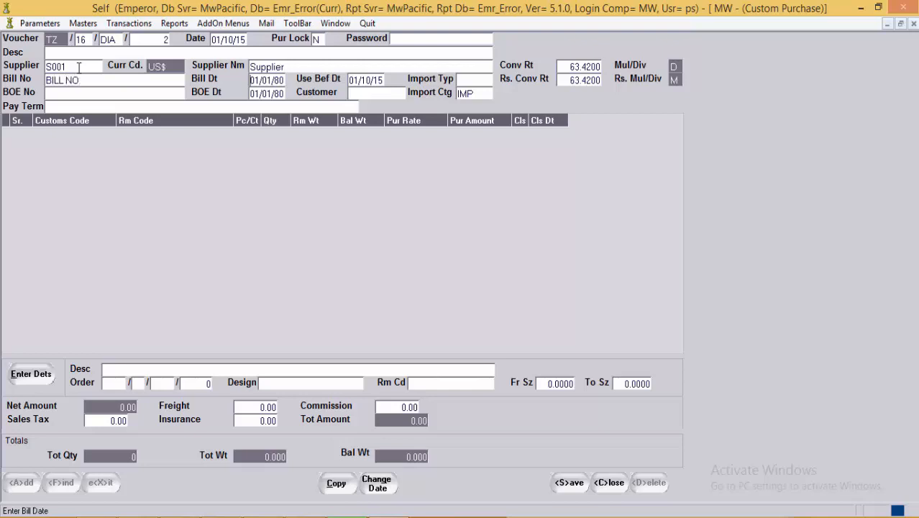
{"action": "key", "text": "Return"}
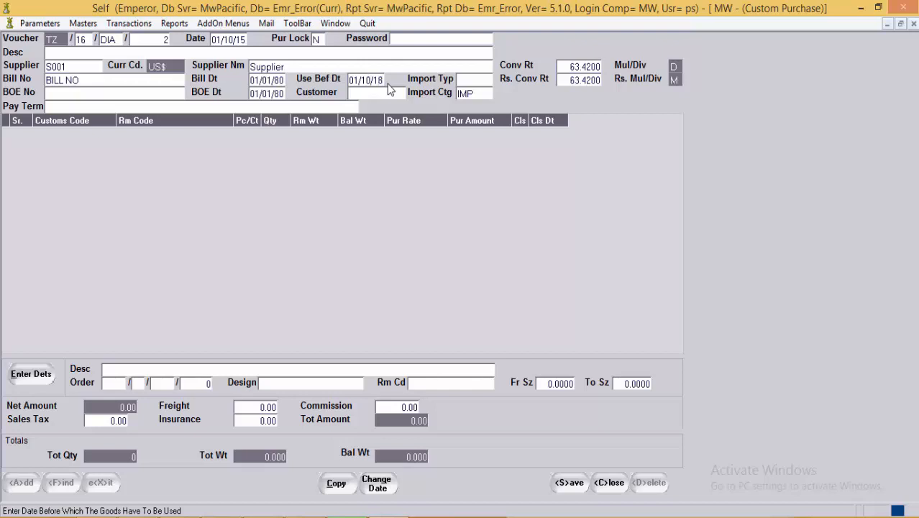
{"action": "key", "text": "Return"}
{"action": "key", "text": "F1"}
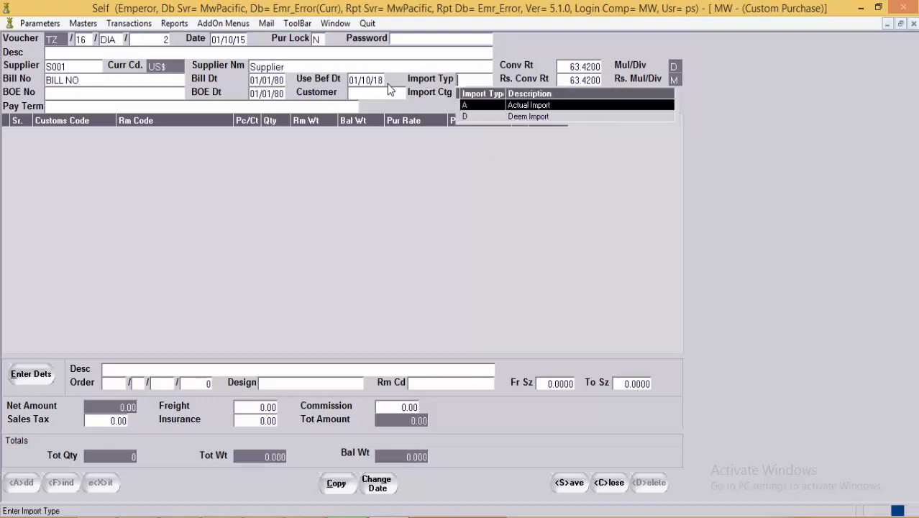
Step: Set import type A (Actual Import), BOE number 'BOE NO' and customer C001
{"action": "key", "text": "Return"}
{"action": "key", "text": "Return"}
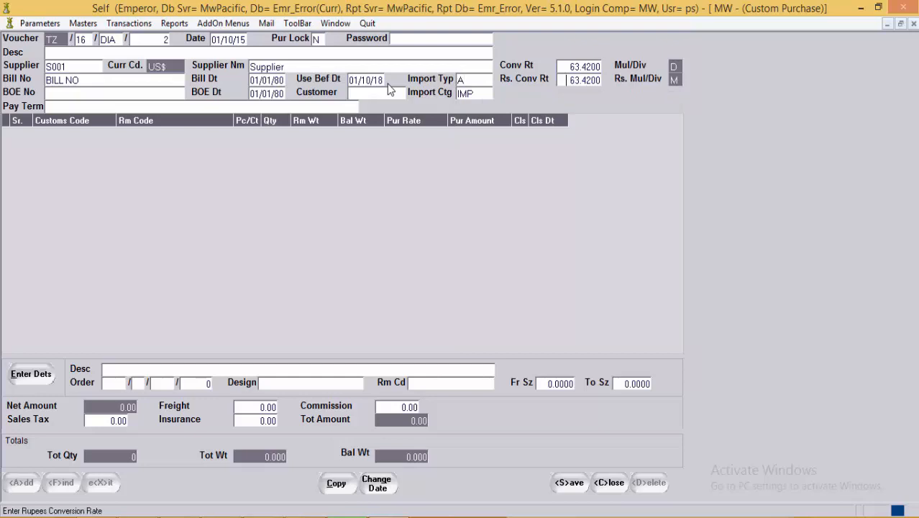
{"action": "key", "text": "Return"}
{"action": "type", "text": "BOE NO"}
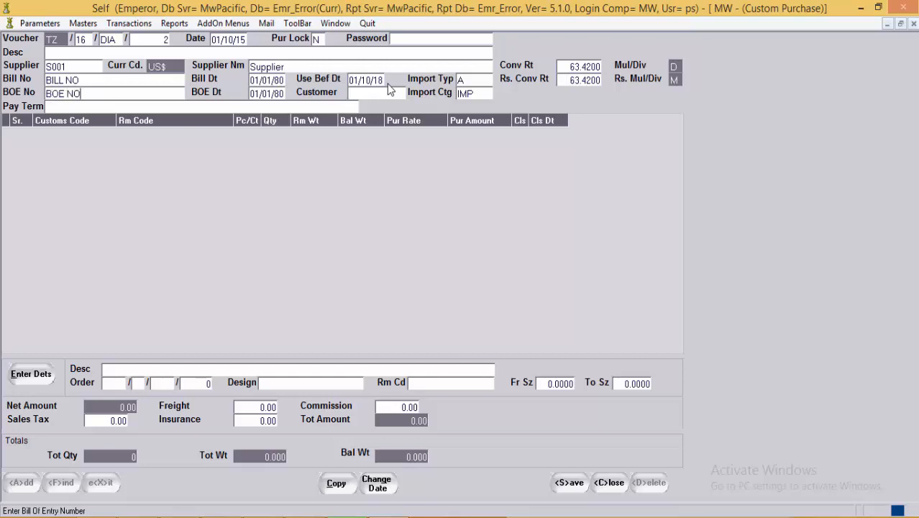
{"action": "key", "text": "Return"}
{"action": "left_click", "coordinate": [388, 93]}
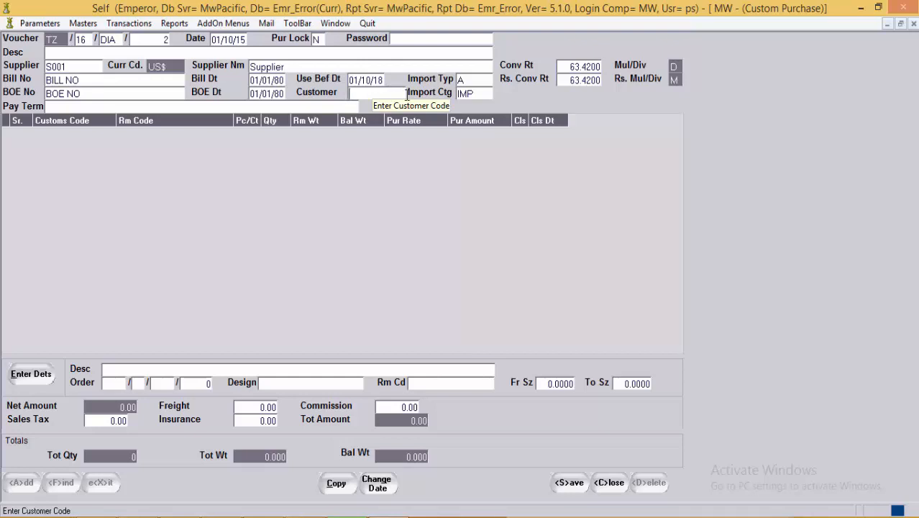
{"action": "key", "text": "F1"}
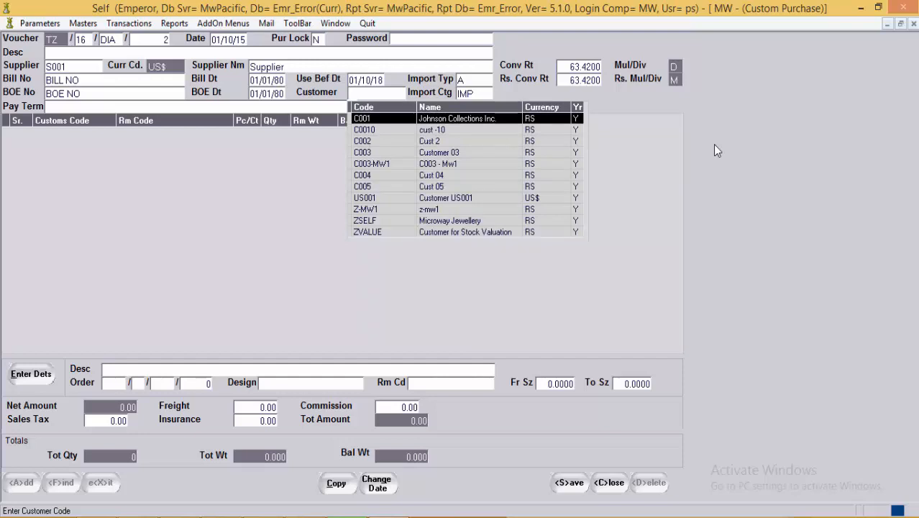
{"action": "key", "text": "Return"}
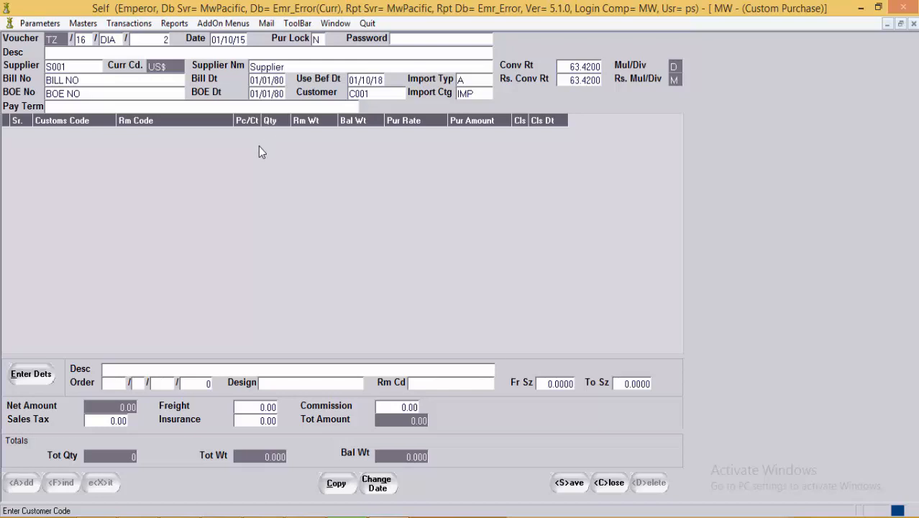
Step: Keep import category IMP and enter pay term 'Pay within 60 days.'
{"action": "left_click", "coordinate": [484, 93]}
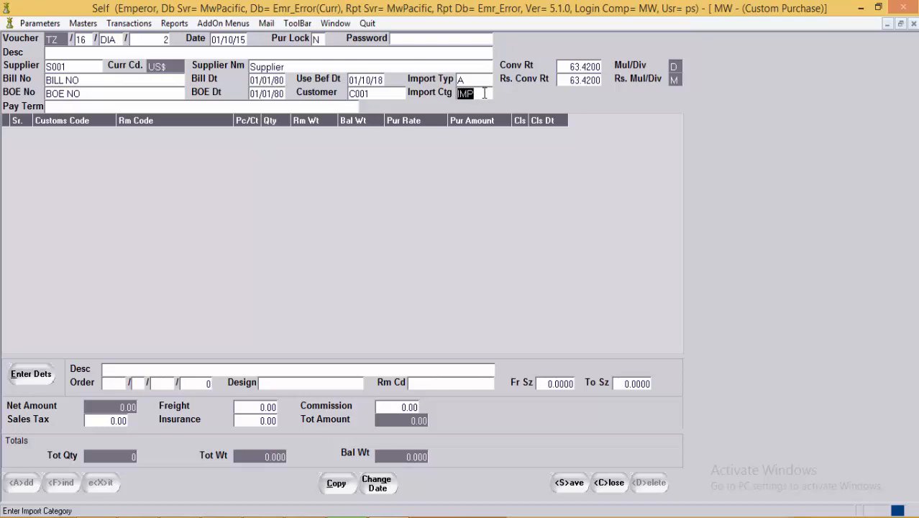
{"action": "key", "text": "F1"}
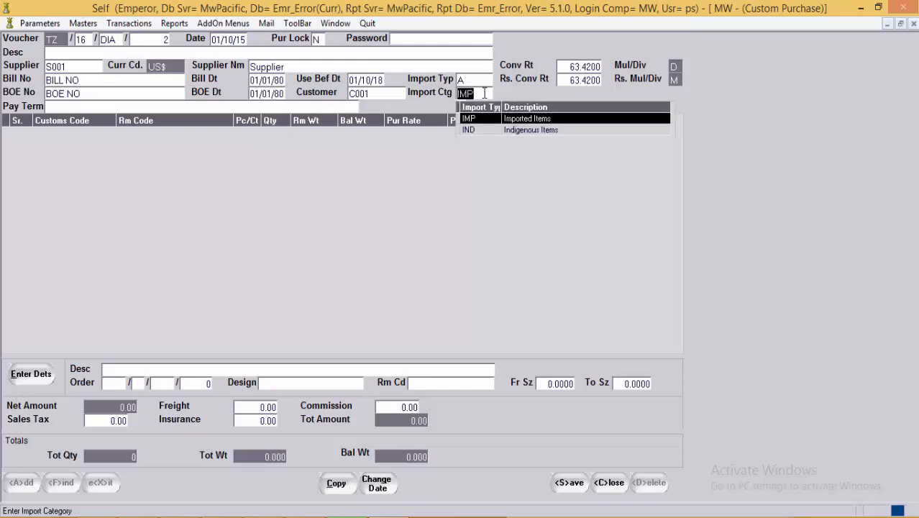
{"action": "key", "text": "Down"}
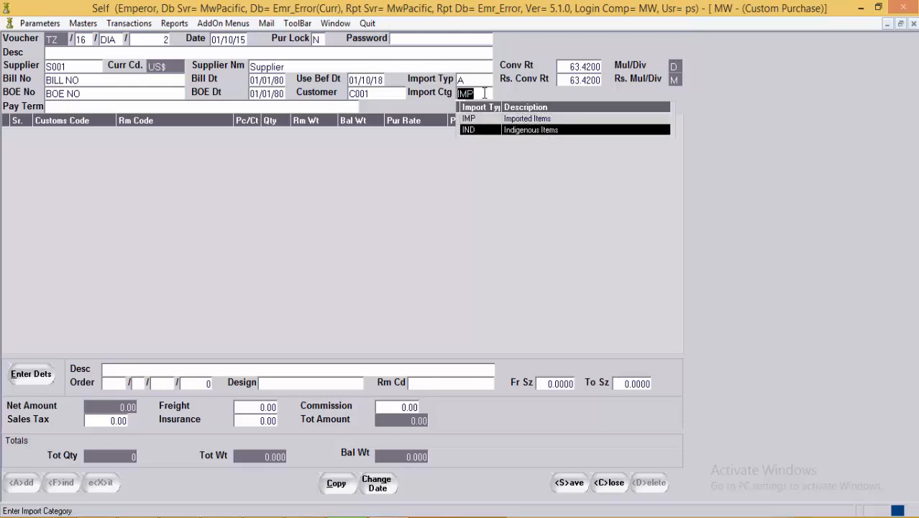
{"action": "key", "text": "Up"}
{"action": "key", "text": "Down"}
{"action": "key", "text": "Return"}
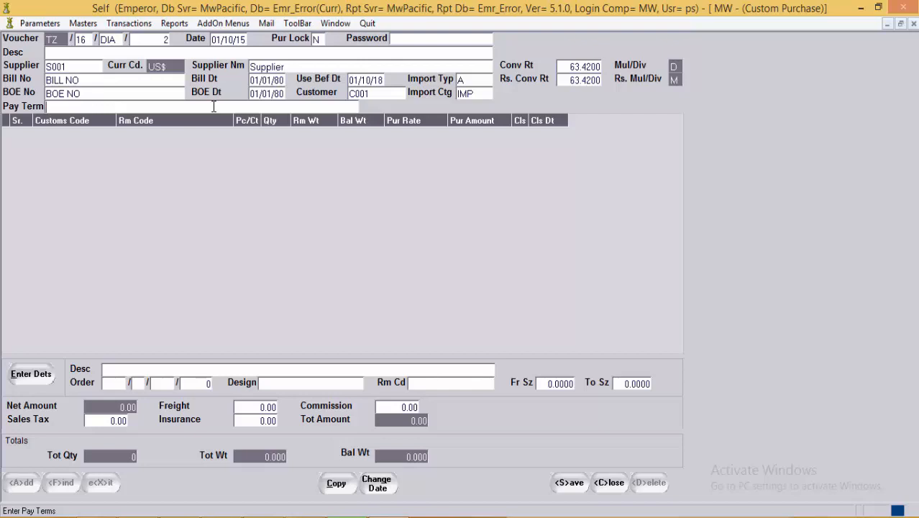
{"action": "type", "text": "Pay within 60 day"}
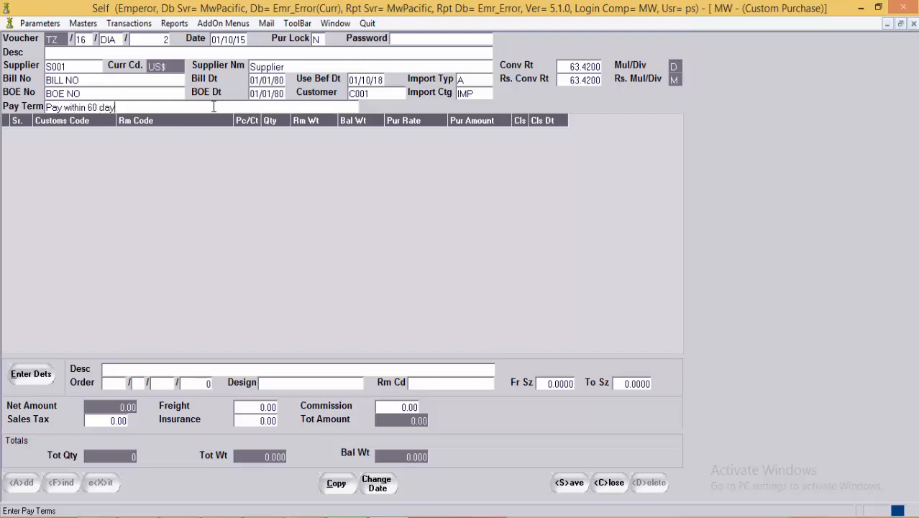
{"action": "type", "text": "s."}
{"action": "key", "text": "Return"}
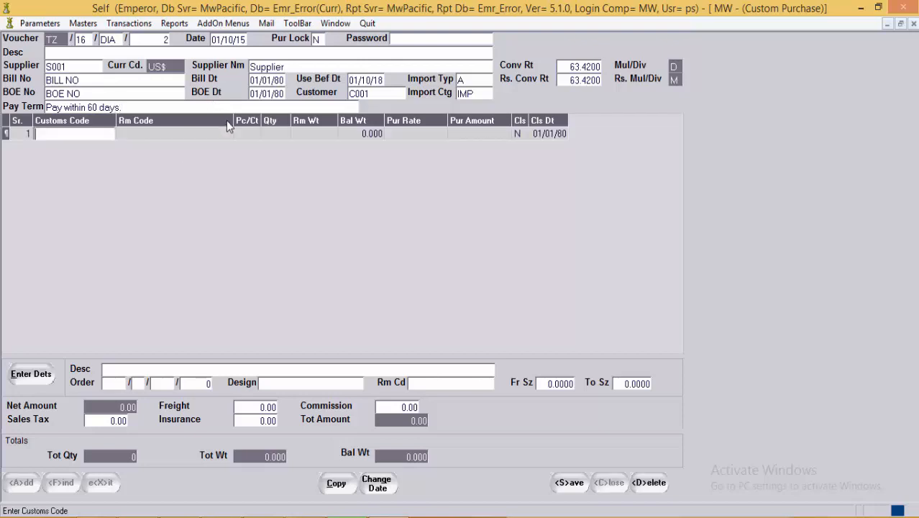
{"action": "key", "text": "Return"}
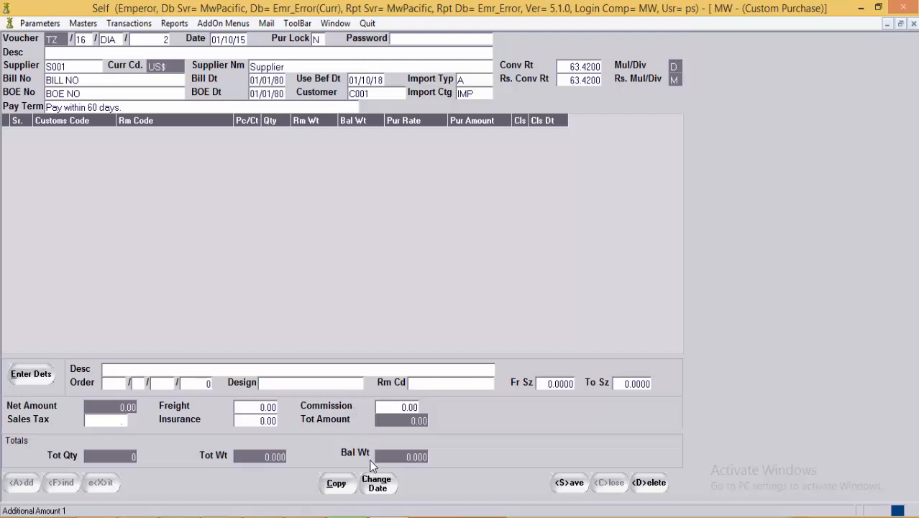
Step: In the copy panel, pick source voucher type PR, year 16, character DIA, number 4
{"action": "left_click", "coordinate": [335, 484]}
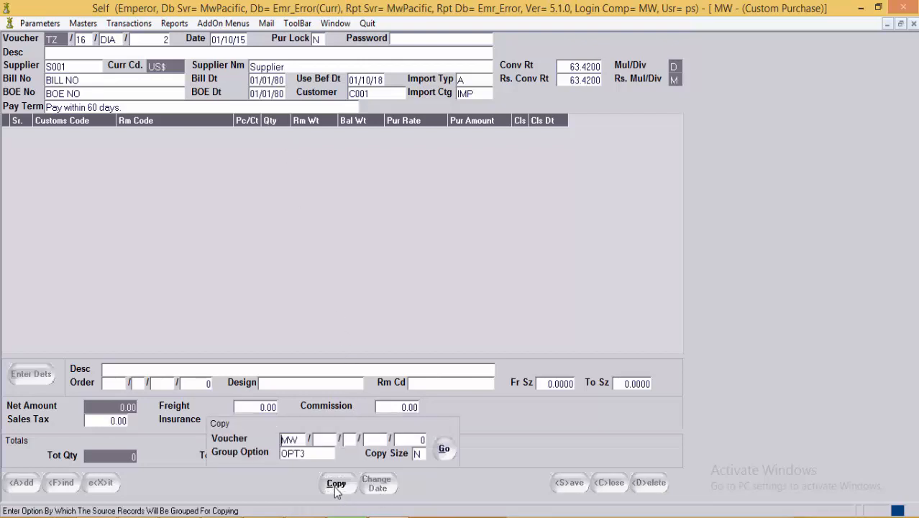
{"action": "left_click", "coordinate": [320, 440]}
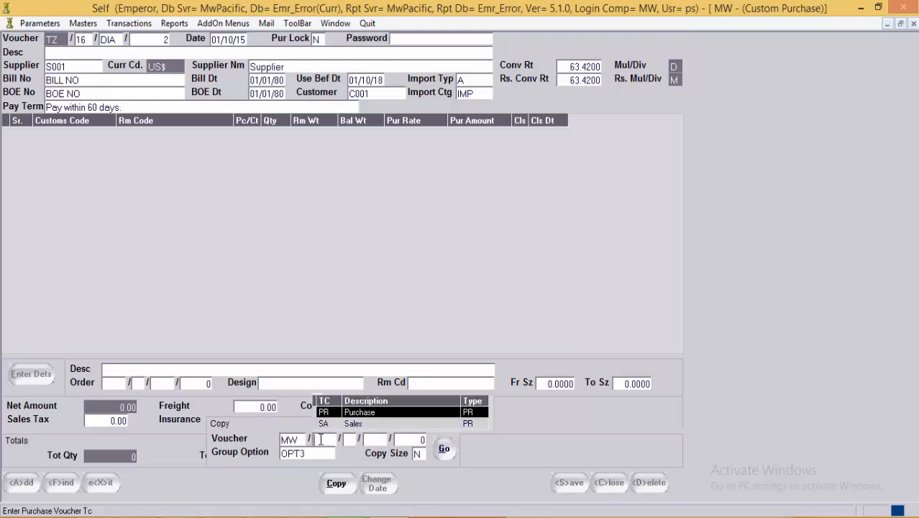
{"action": "key", "text": "Return"}
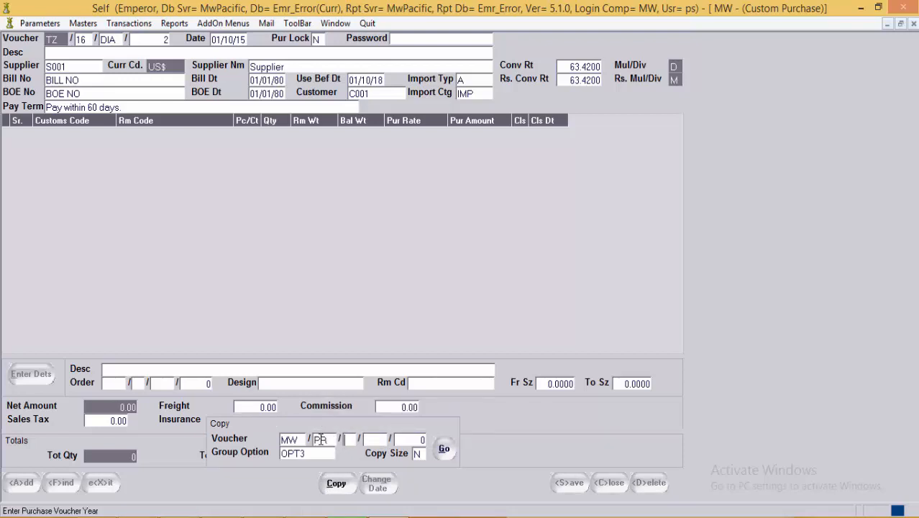
{"action": "key", "text": "F1"}
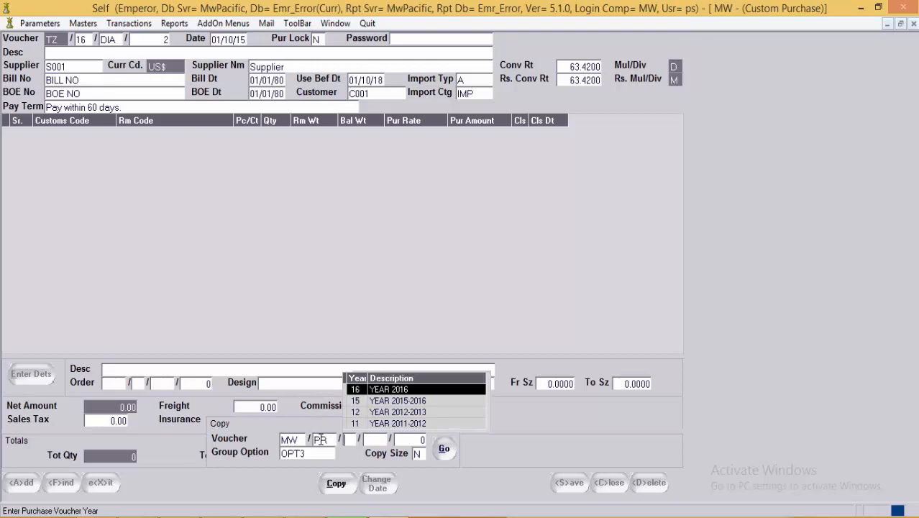
{"action": "key", "text": "Return"}
{"action": "key", "text": "F1"}
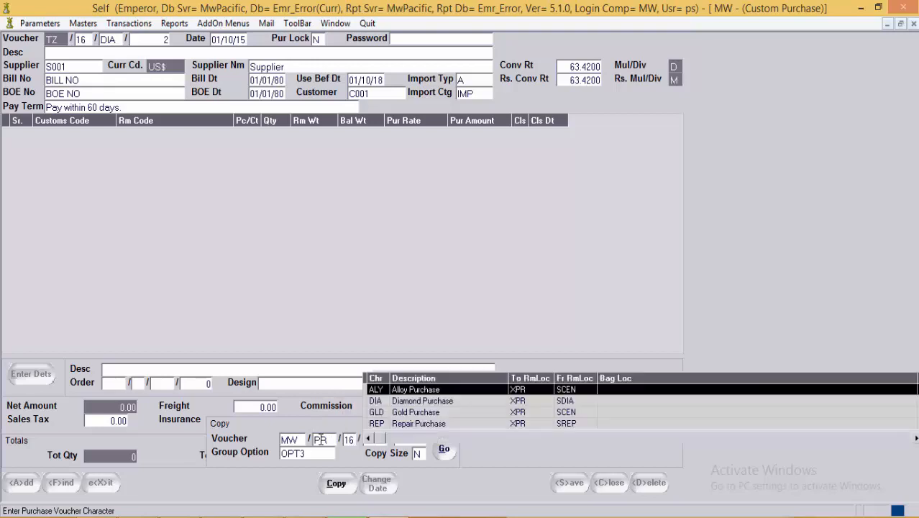
{"action": "key", "text": "Down"}
{"action": "key", "text": "Return"}
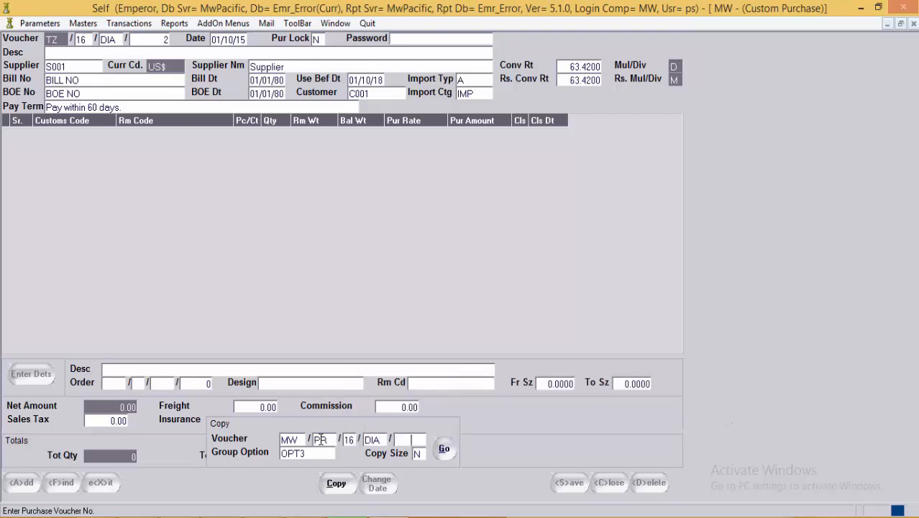
{"action": "key", "text": "F1"}
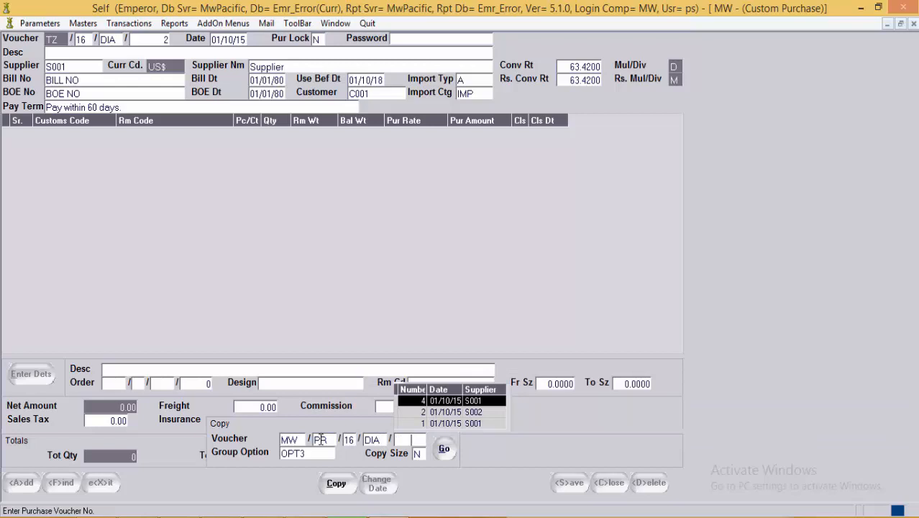
{"action": "key", "text": "Return"}
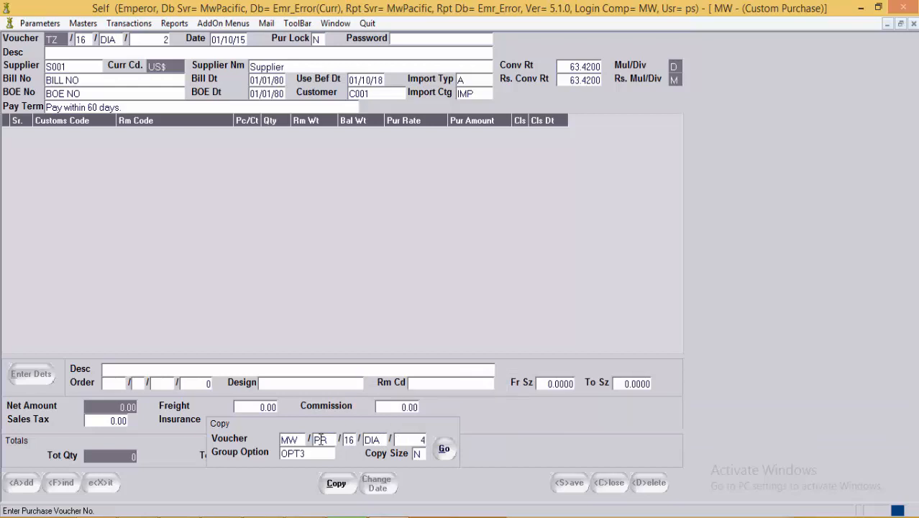
{"action": "key", "text": "Return"}
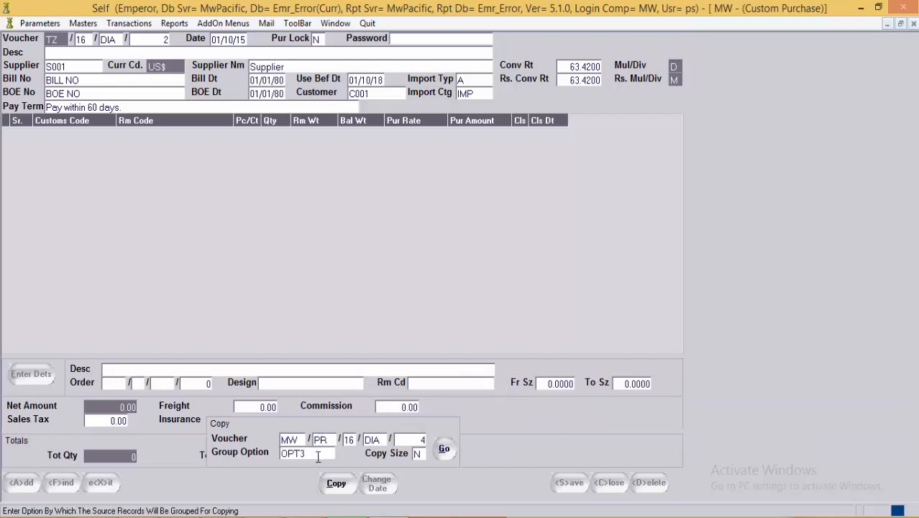
{"action": "key", "text": "F1"}
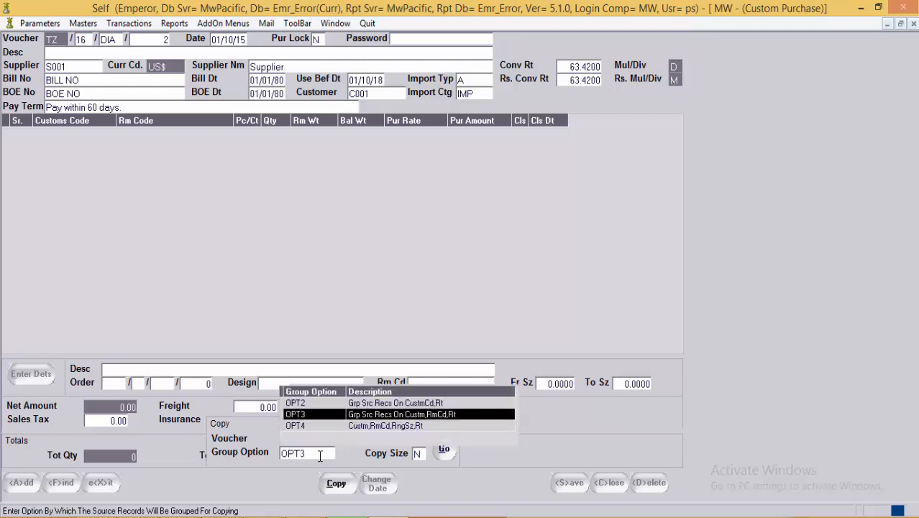
Step: Compare grouping options OPT1 through OPT4 and choose OPT2
{"action": "key", "text": "Up"}
{"action": "key", "text": "Up"}
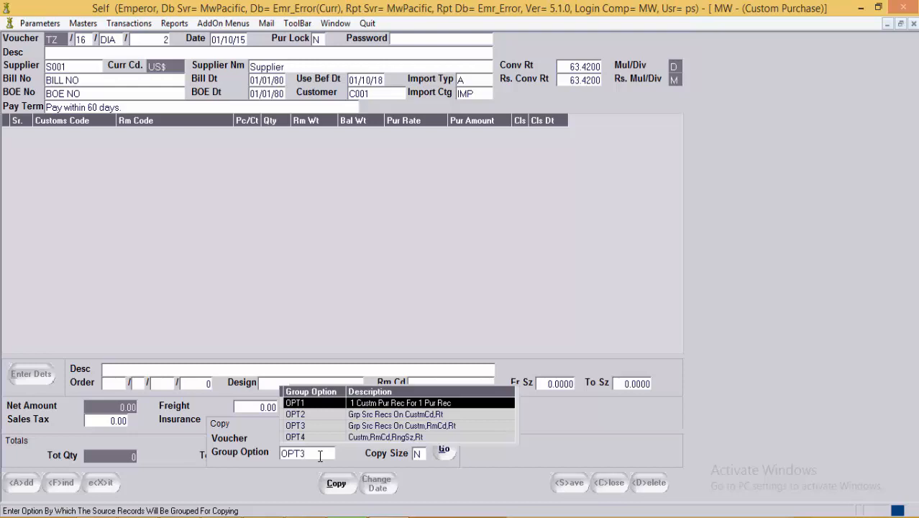
{"action": "key", "text": "Down"}
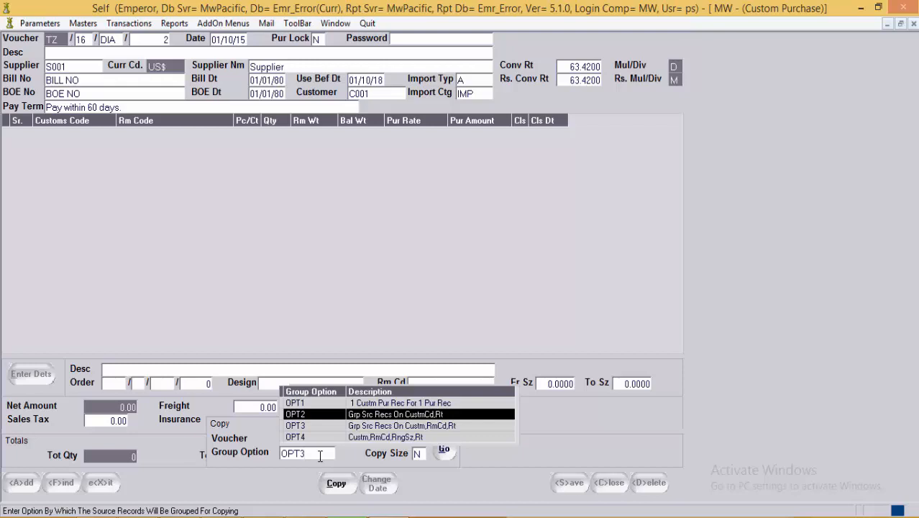
{"action": "key", "text": "Down"}
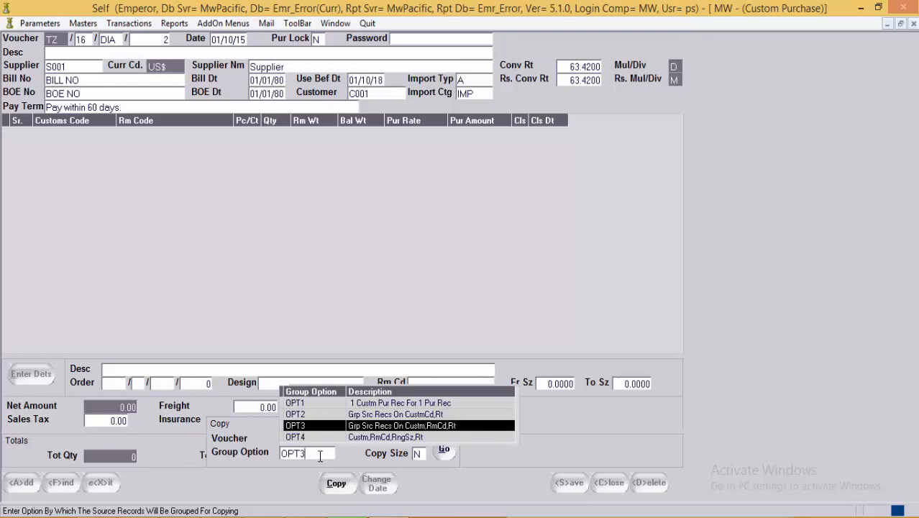
{"action": "key", "text": "Down"}
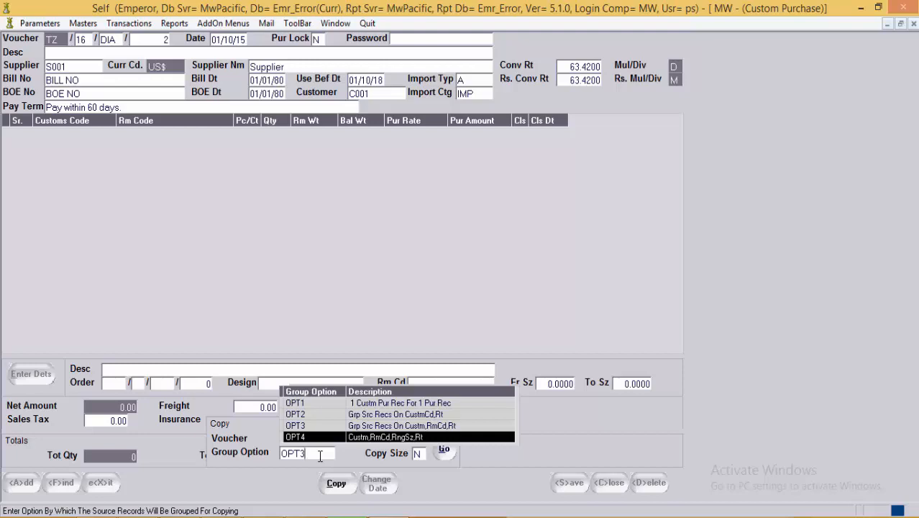
{"action": "key", "text": "Up"}
{"action": "key", "text": "Up"}
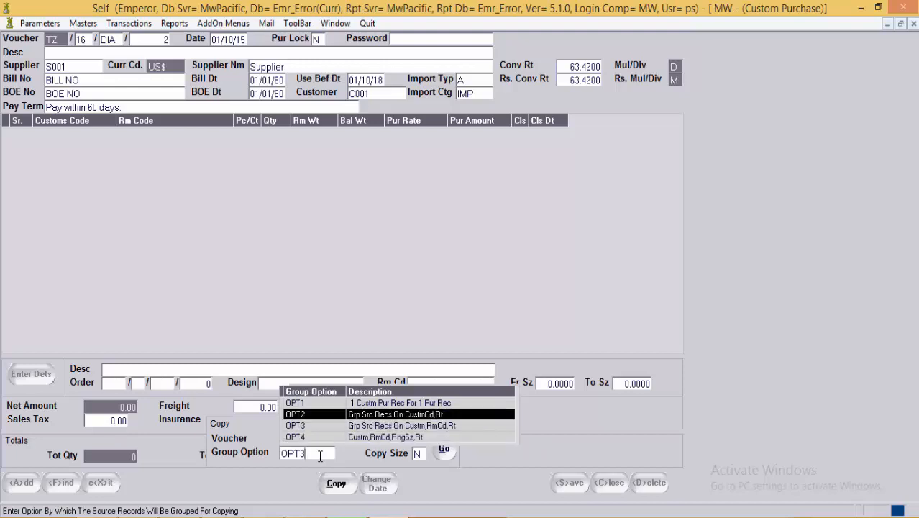
{"action": "key", "text": "Return"}
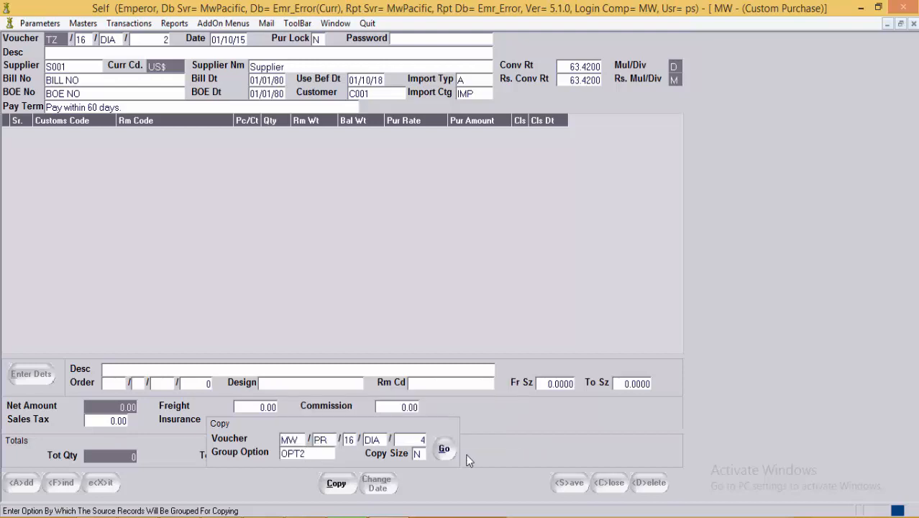
Step: Keep grouping option OPT2 and copy the lines from source voucher DIA/4
{"action": "left_click", "coordinate": [418, 453]}
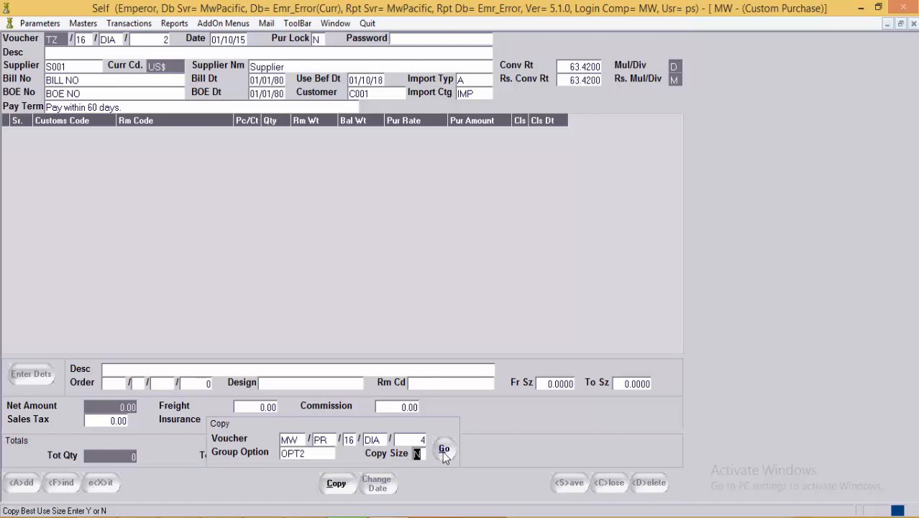
{"action": "left_click", "coordinate": [322, 453]}
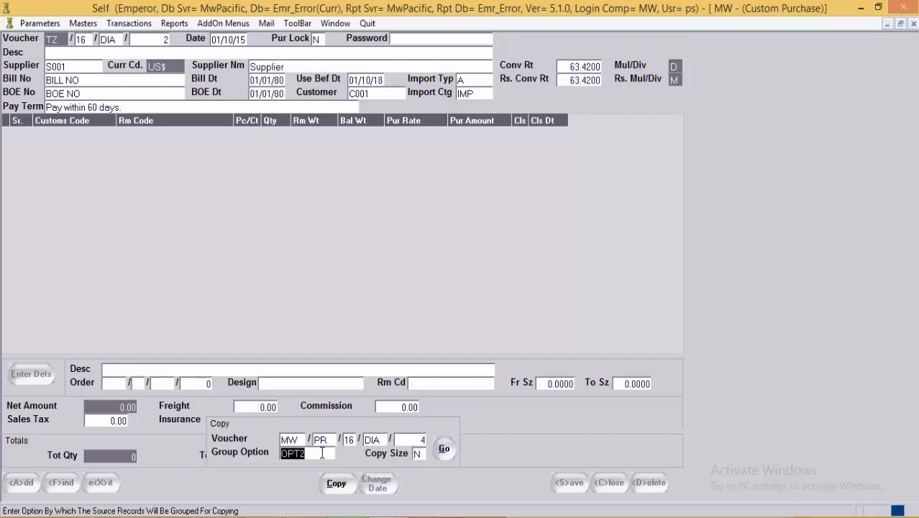
{"action": "key", "text": "F1"}
{"action": "key", "text": "Up"}
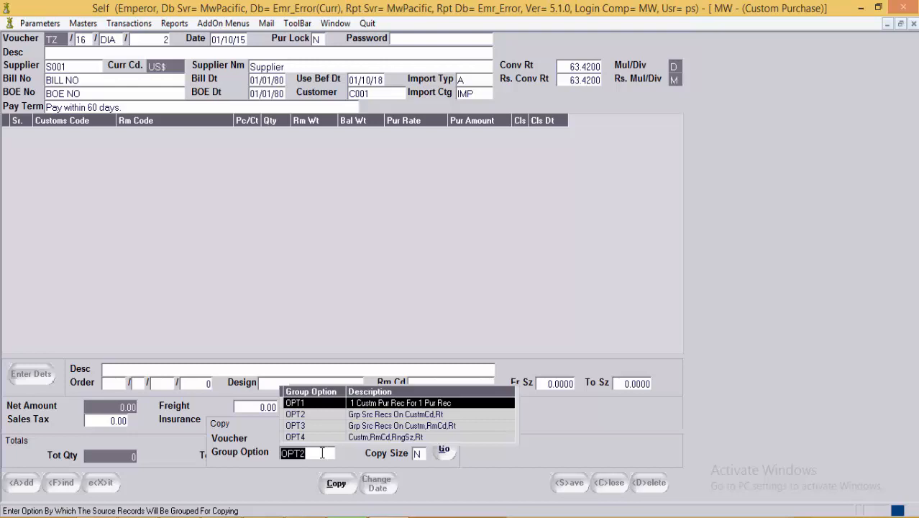
{"action": "key", "text": "Escape"}
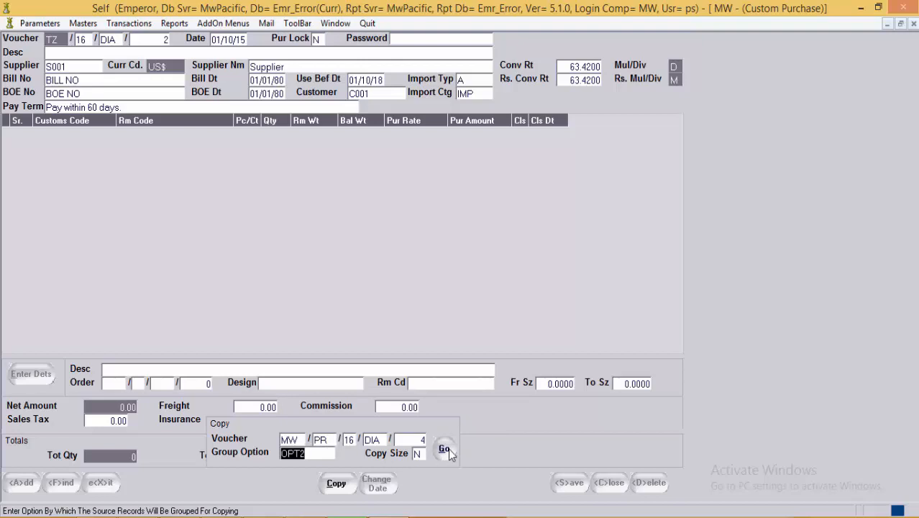
{"action": "left_click", "coordinate": [445, 449]}
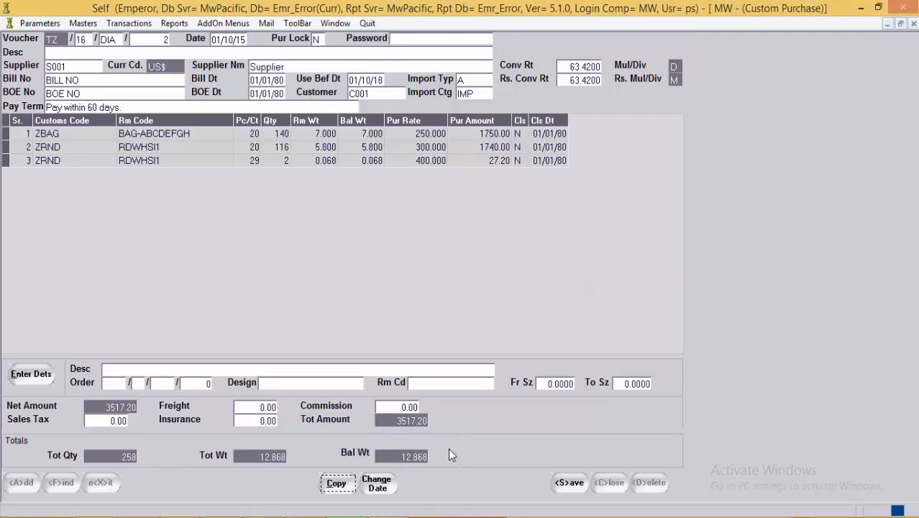
Step: Review the copied lines: BAG-ABCDEFGH at 250, RDWHSI1 at 300 and 400
{"action": "left_click", "coordinate": [220, 135]}
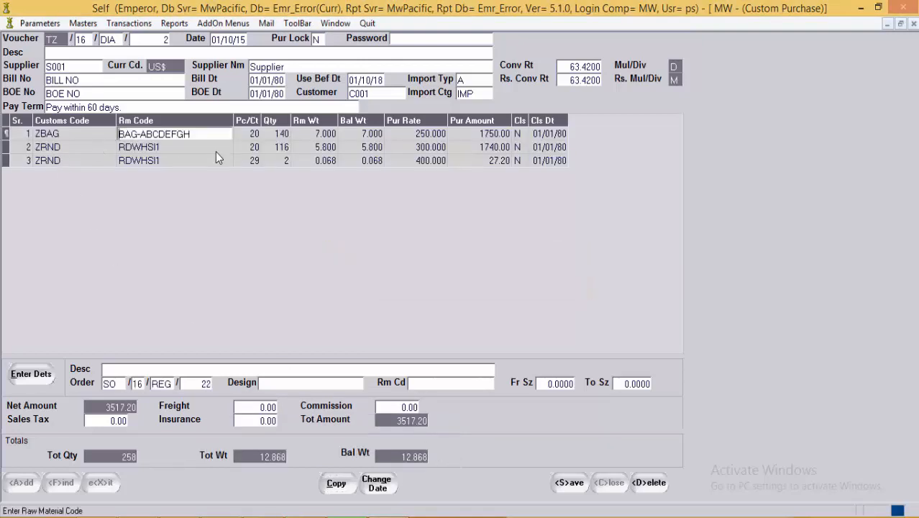
{"action": "left_click", "coordinate": [216, 151]}
{"action": "left_click", "coordinate": [211, 161]}
{"action": "left_click", "coordinate": [86, 136]}
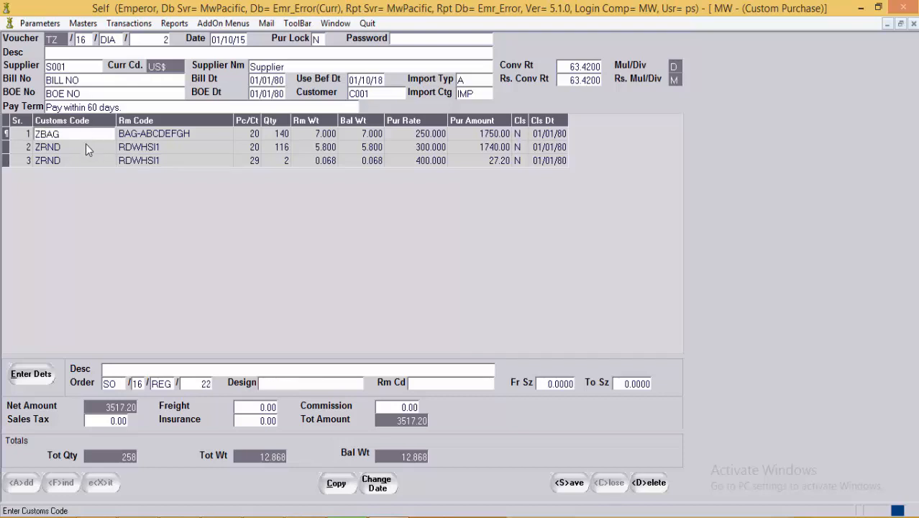
{"action": "left_click", "coordinate": [197, 136]}
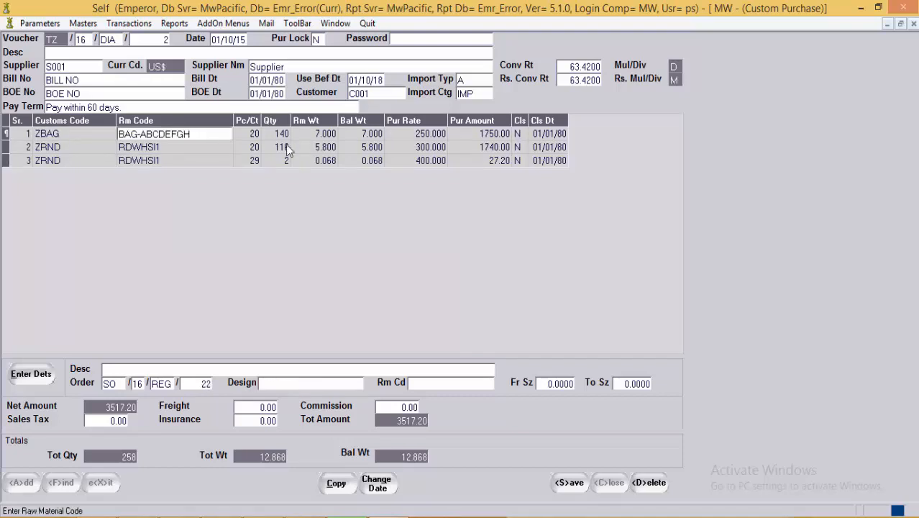
{"action": "left_click", "coordinate": [541, 148]}
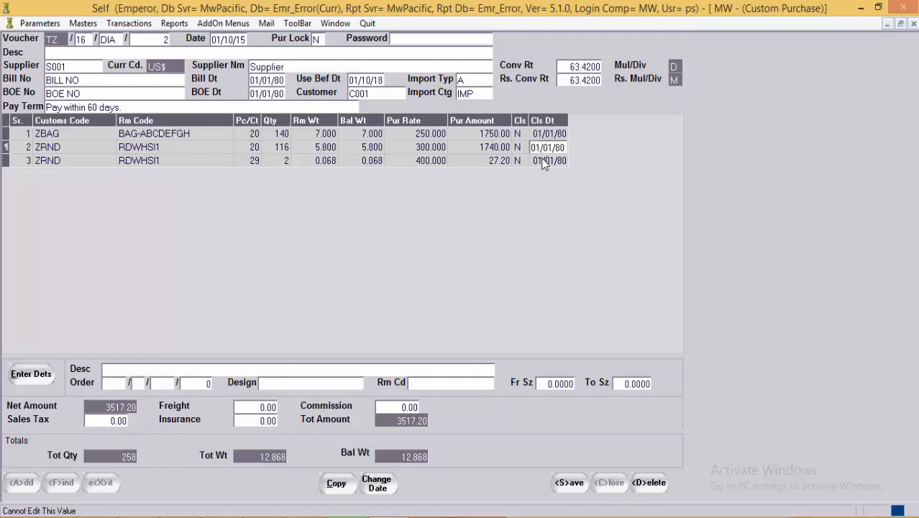
{"action": "left_click", "coordinate": [541, 159]}
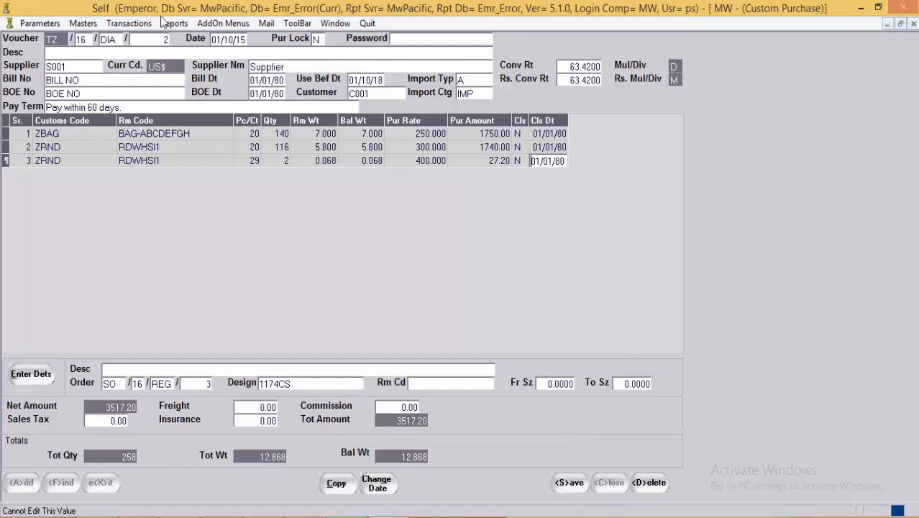
{"action": "left_click", "coordinate": [153, 135]}
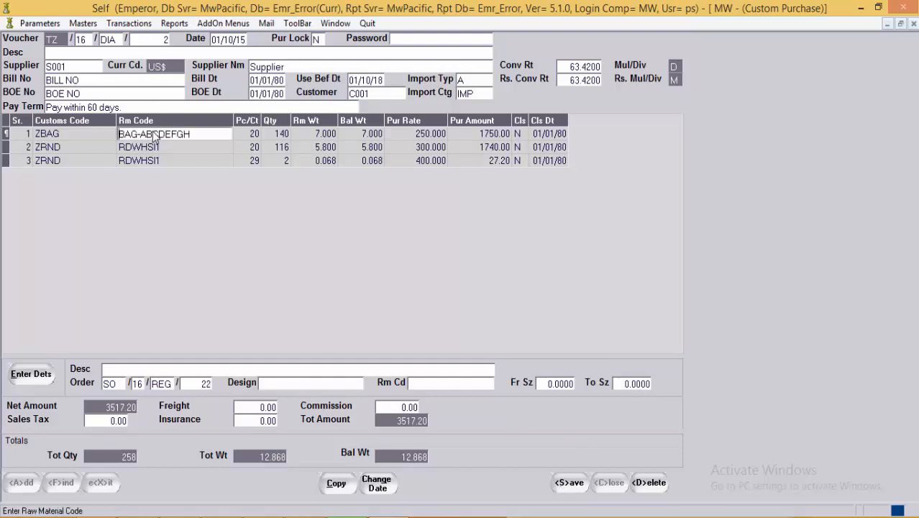
{"action": "left_click", "coordinate": [424, 138]}
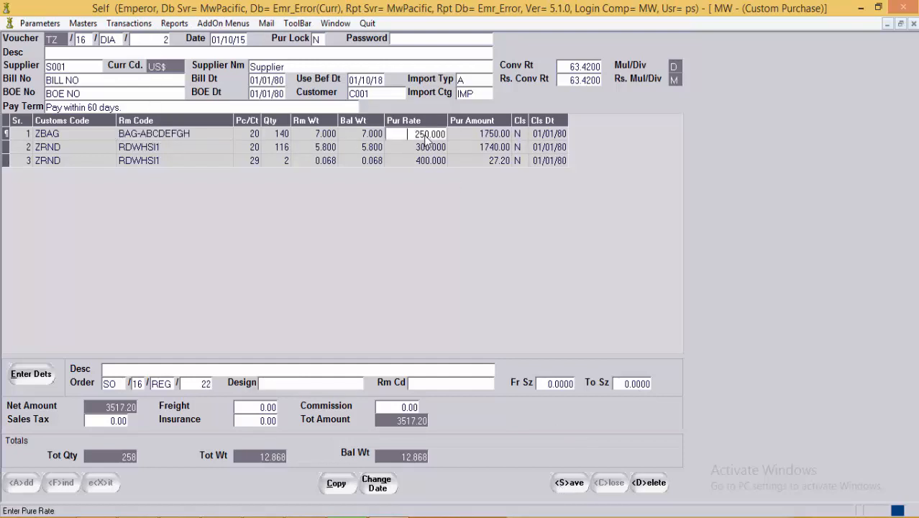
{"action": "left_click", "coordinate": [312, 136]}
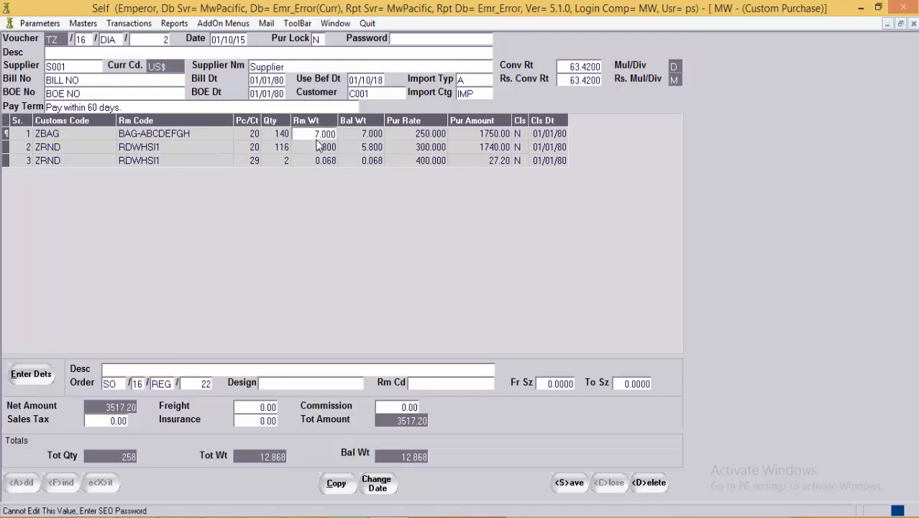
{"action": "left_click", "coordinate": [369, 137]}
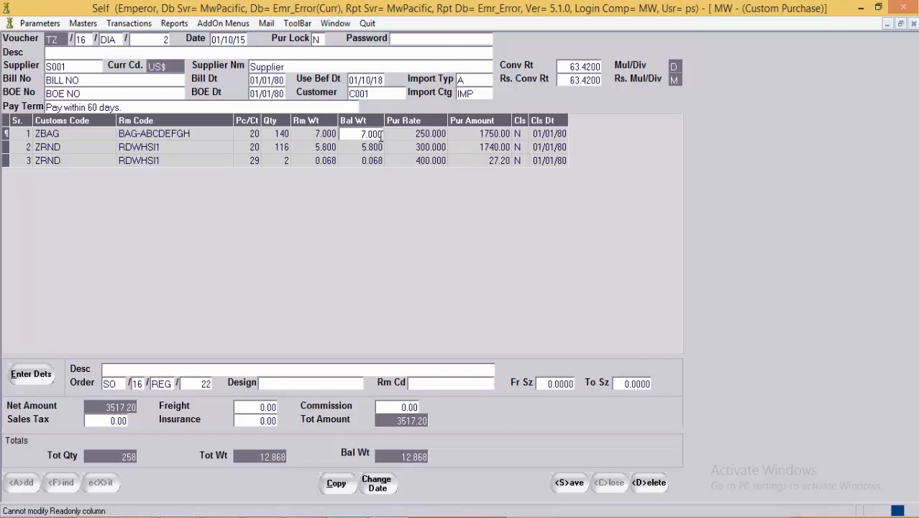
{"action": "left_click", "coordinate": [335, 149]}
{"action": "key", "text": "Tab"}
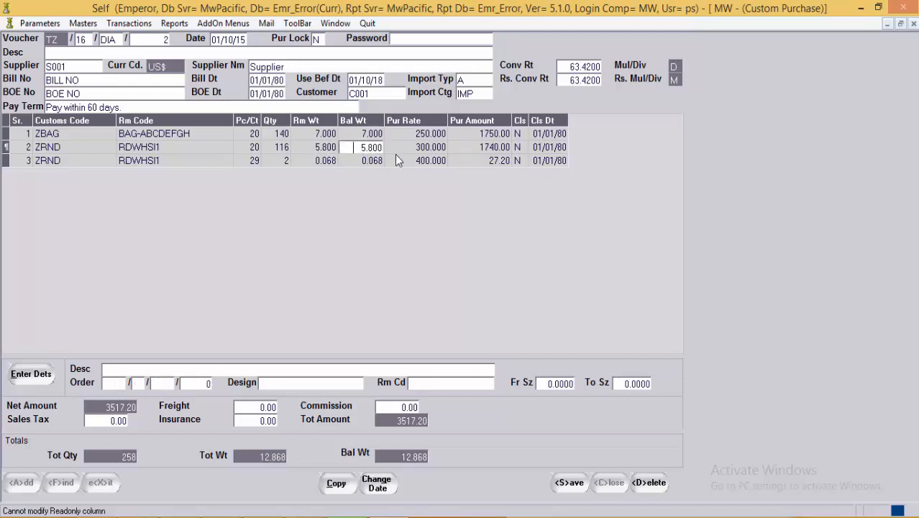
{"action": "left_click", "coordinate": [436, 136]}
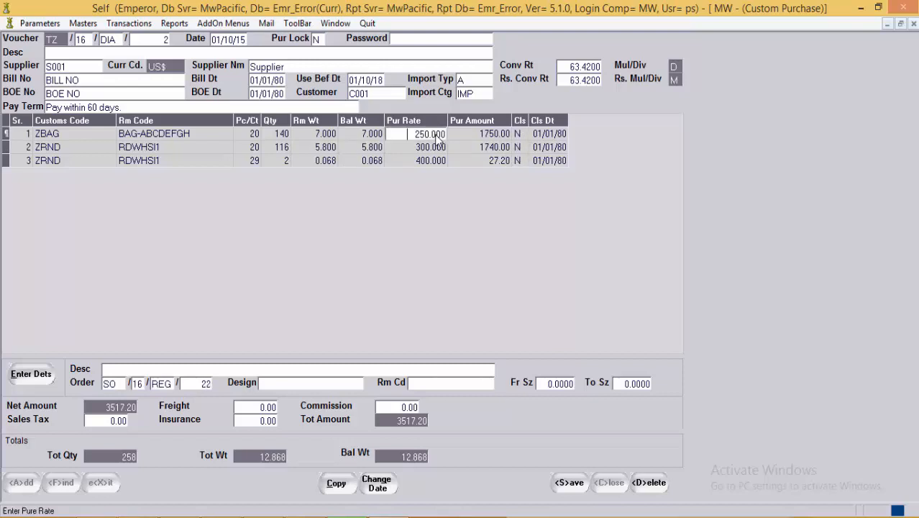
{"action": "left_click", "coordinate": [491, 139]}
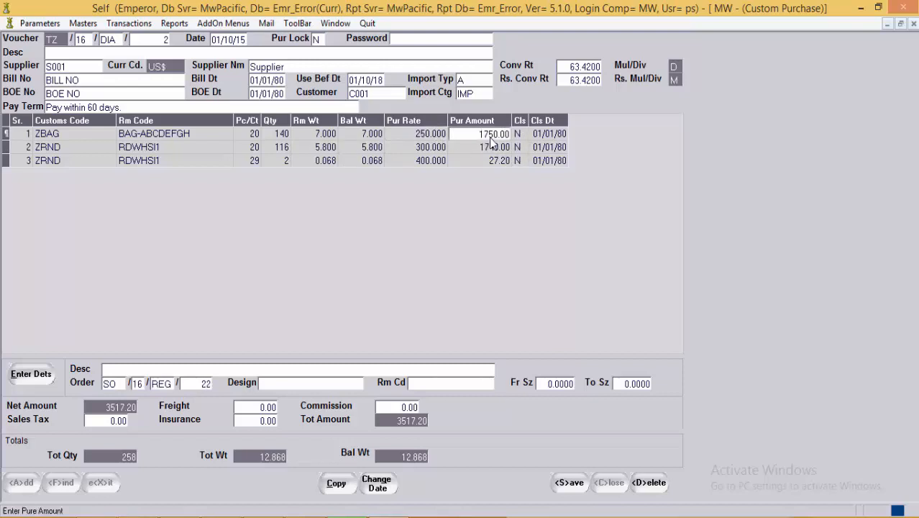
{"action": "left_click", "coordinate": [522, 142]}
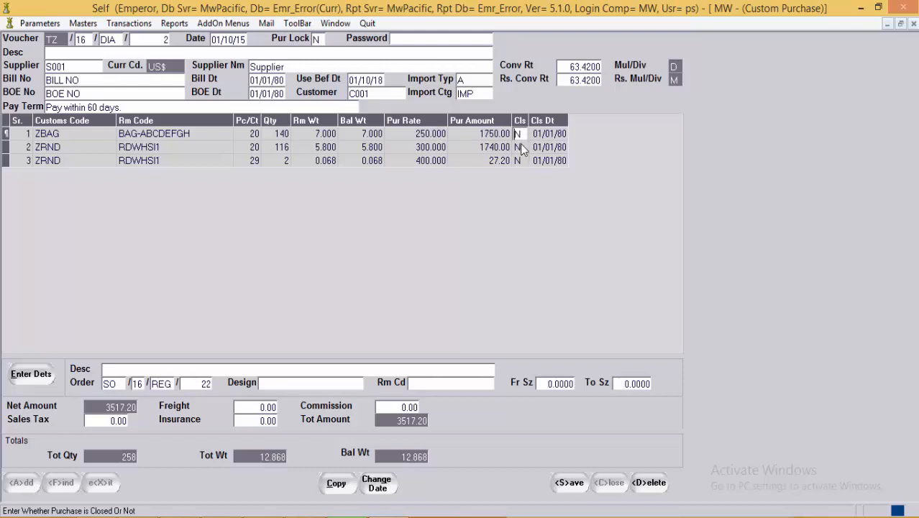
{"action": "left_click", "coordinate": [520, 146]}
{"action": "left_click", "coordinate": [522, 161]}
{"action": "left_click", "coordinate": [540, 164]}
{"action": "left_click", "coordinate": [540, 150]}
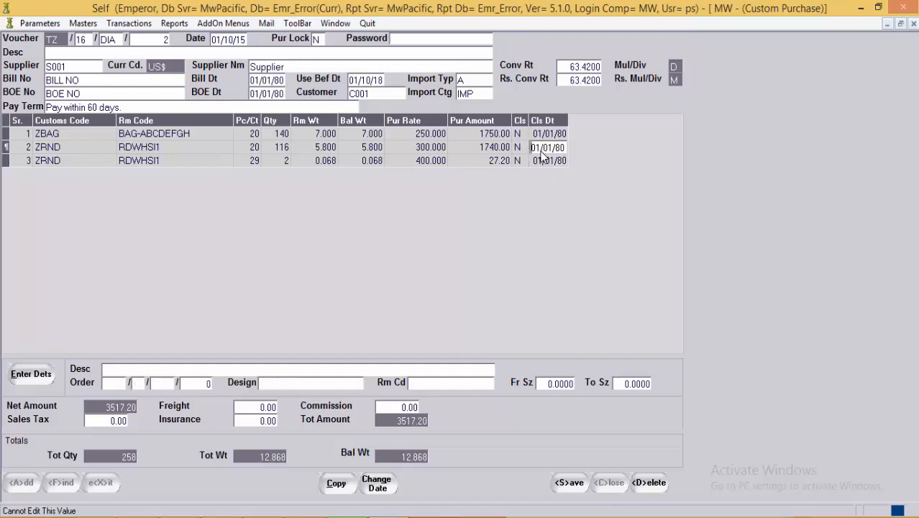
{"action": "left_click", "coordinate": [348, 161]}
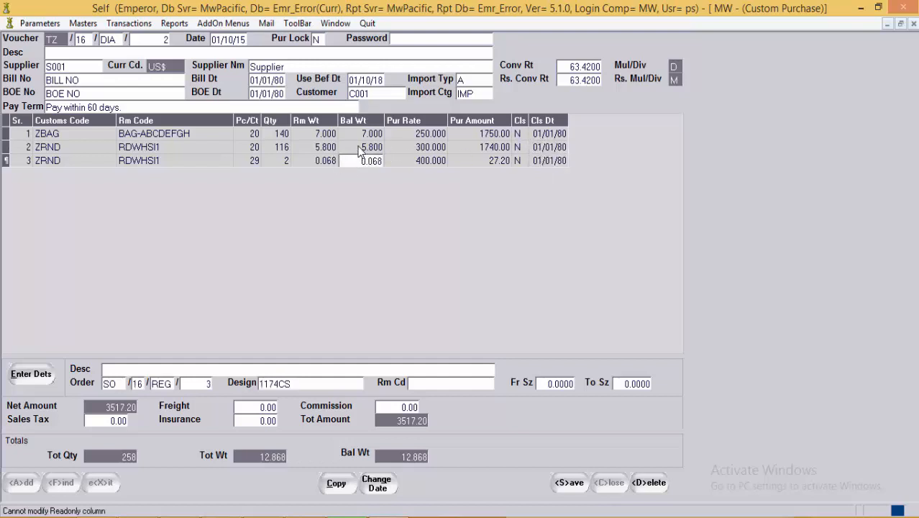
{"action": "left_click", "coordinate": [361, 150]}
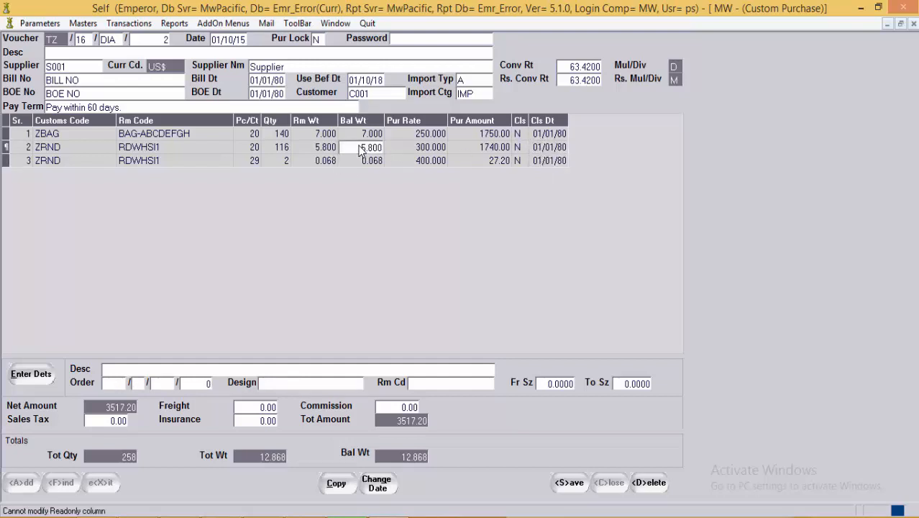
{"action": "left_click", "coordinate": [524, 148]}
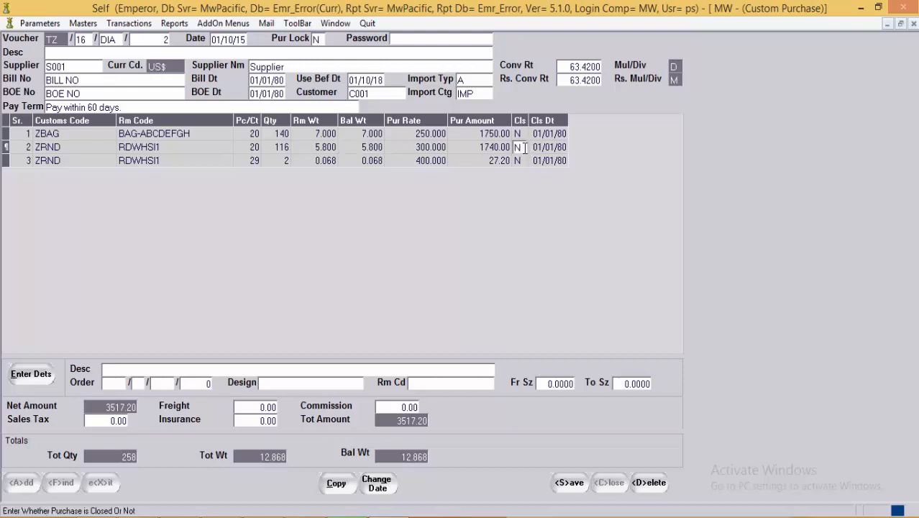
{"action": "left_click", "coordinate": [542, 151]}
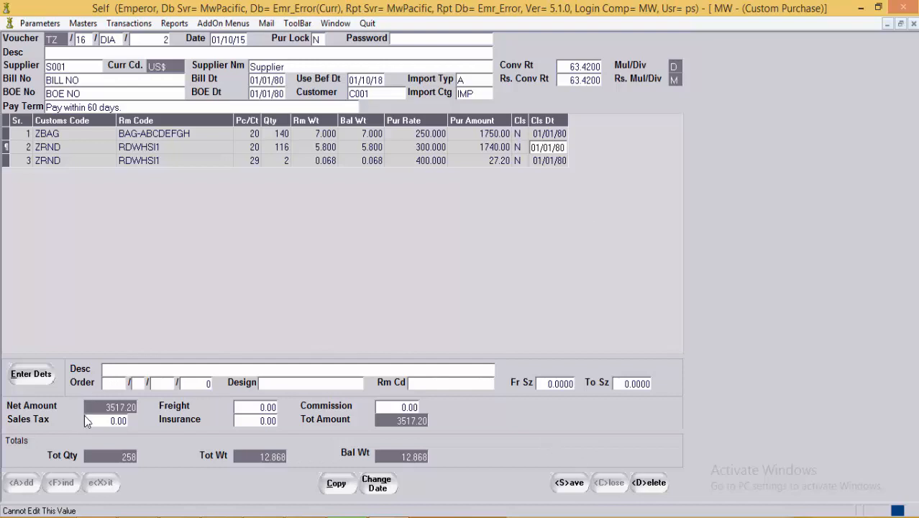
Step: Leave freight and insurance at 0.00 and save voucher DIA/2
{"action": "left_click", "coordinate": [258, 406]}
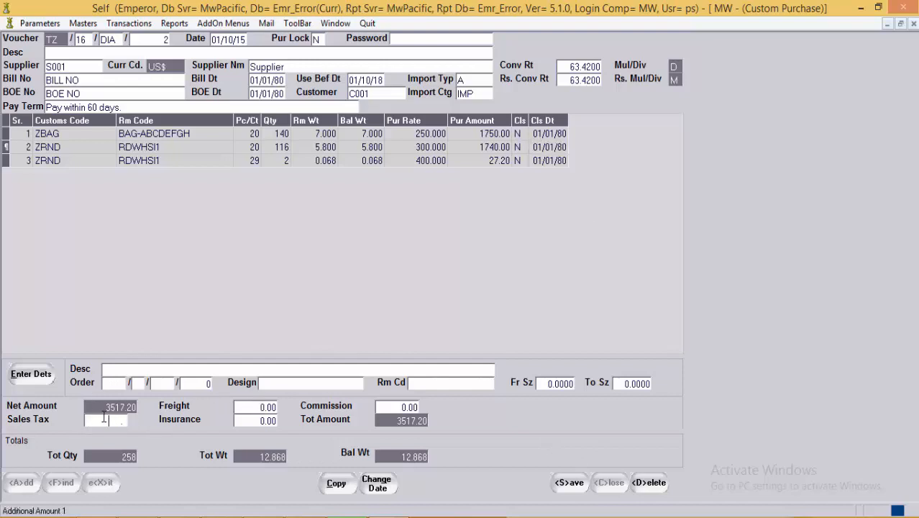
{"action": "left_click", "coordinate": [264, 420]}
{"action": "left_click", "coordinate": [397, 136]}
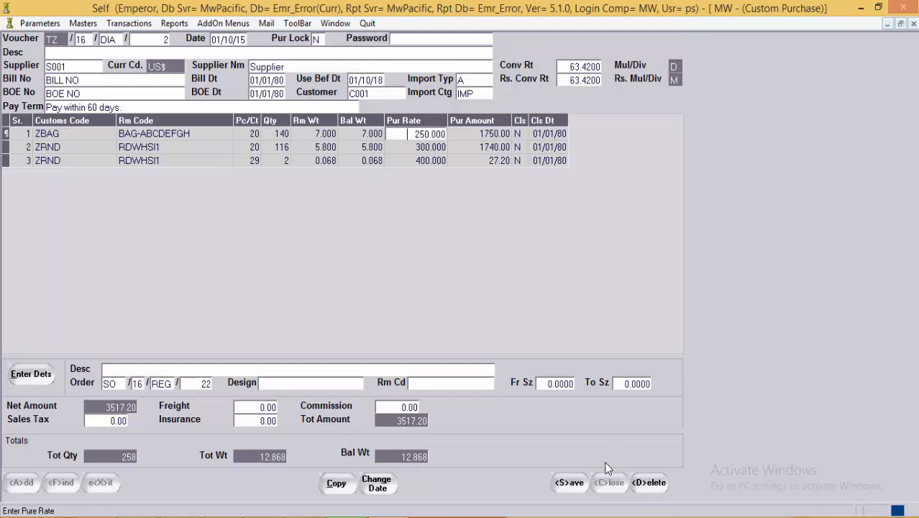
{"action": "left_click", "coordinate": [574, 489]}
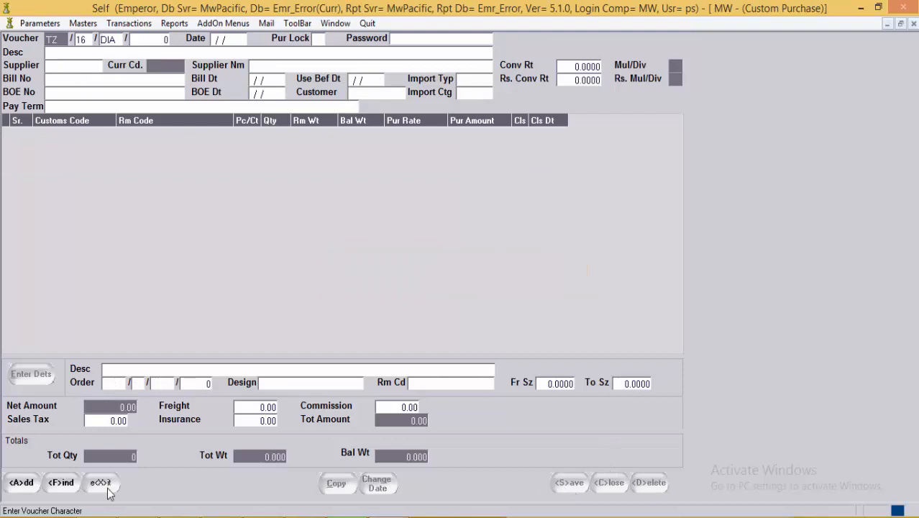
Step: Exit Custom Purchase and open Transactions > Raw Material Transactions > Sales
{"action": "left_click", "coordinate": [106, 481]}
{"action": "left_click", "coordinate": [96, 26]}
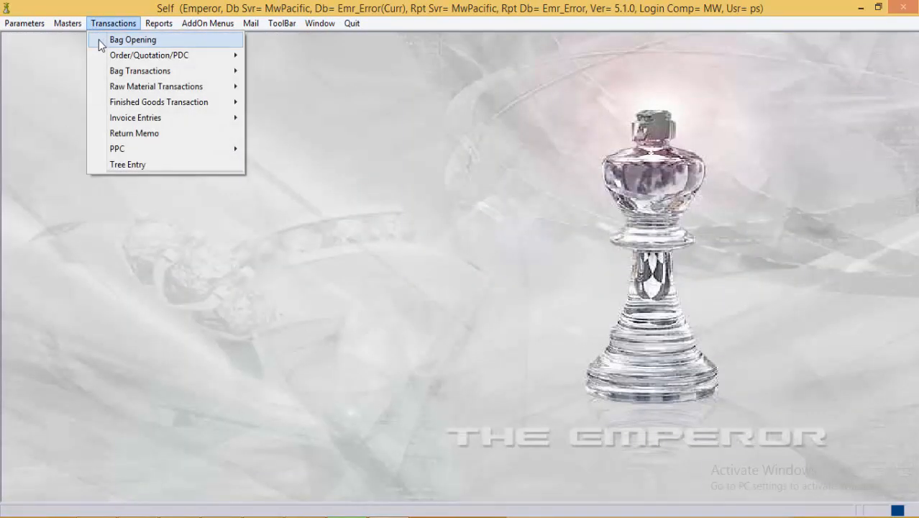
{"action": "mouse_move", "coordinate": [127, 94]}
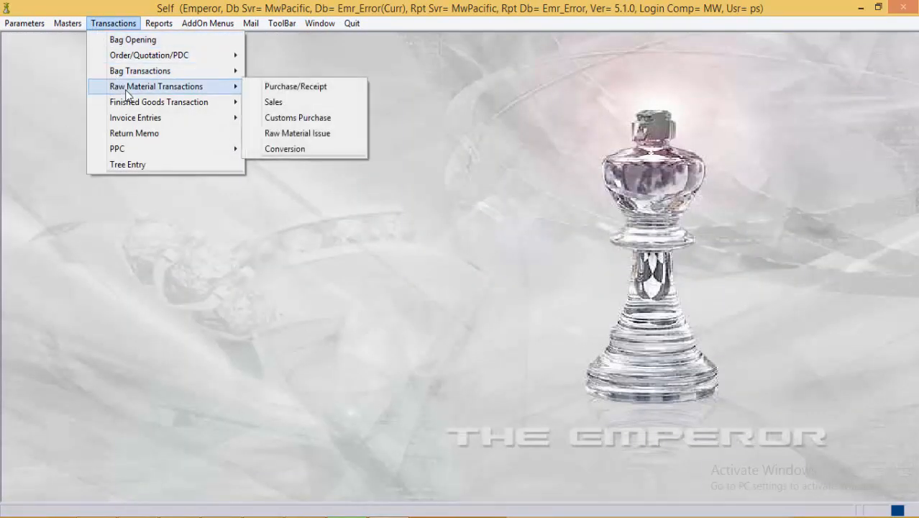
{"action": "left_click", "coordinate": [297, 104]}
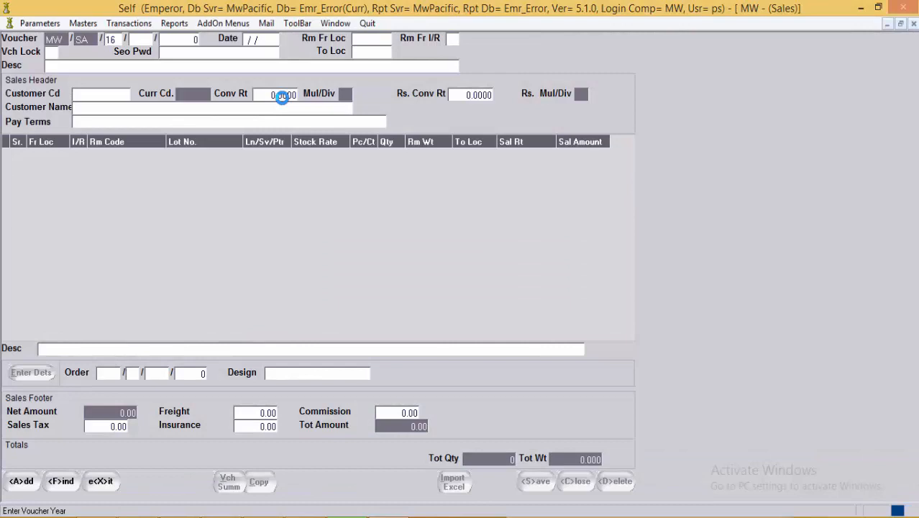
Step: Load existing sales voucher SA/2 with its RDWHSI1 line worth 2500.00
{"action": "left_click", "coordinate": [144, 41]}
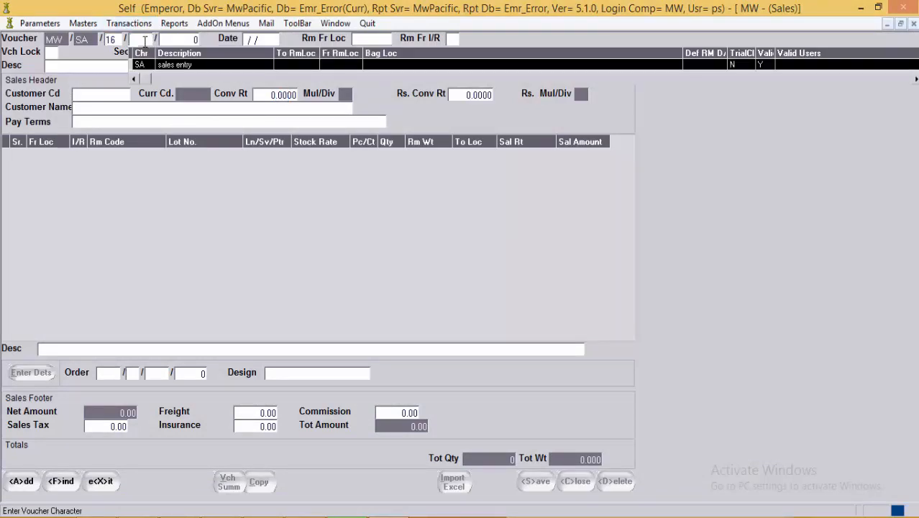
{"action": "type", "text": "SA"}
{"action": "key", "text": "Return"}
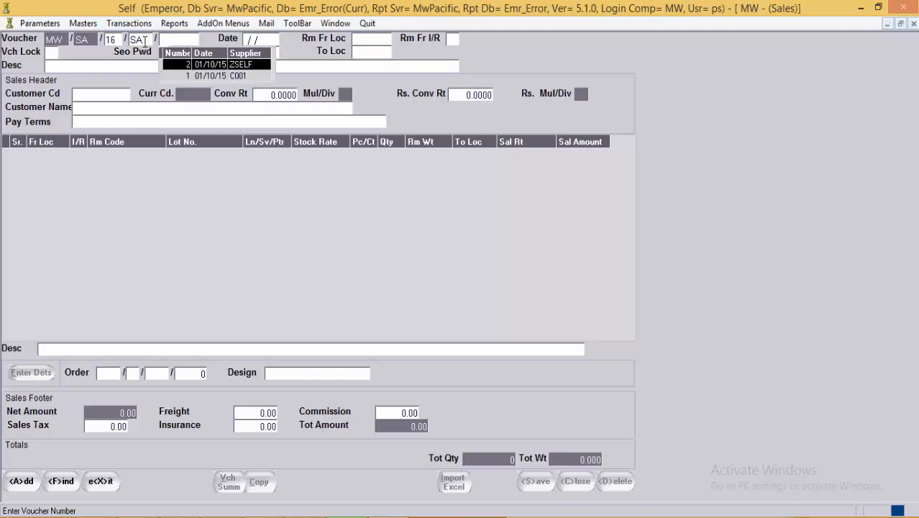
{"action": "type", "text": "2"}
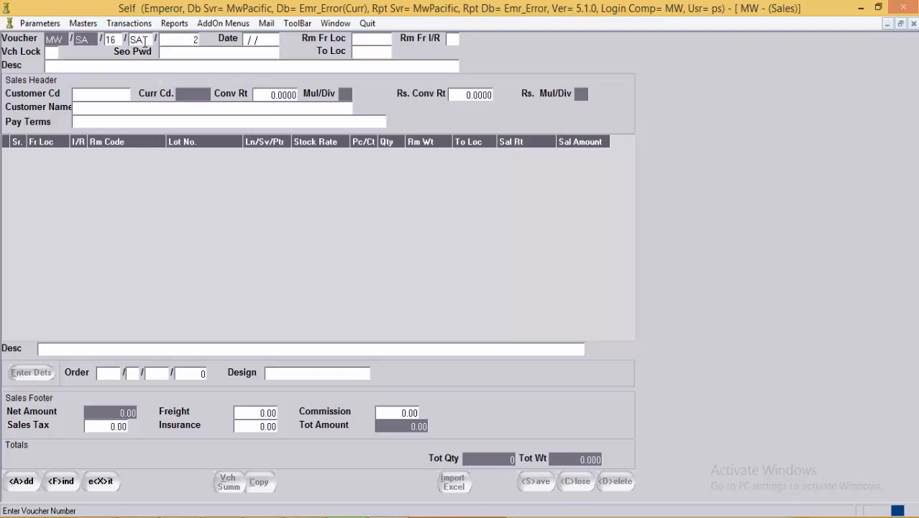
{"action": "key", "text": "Return"}
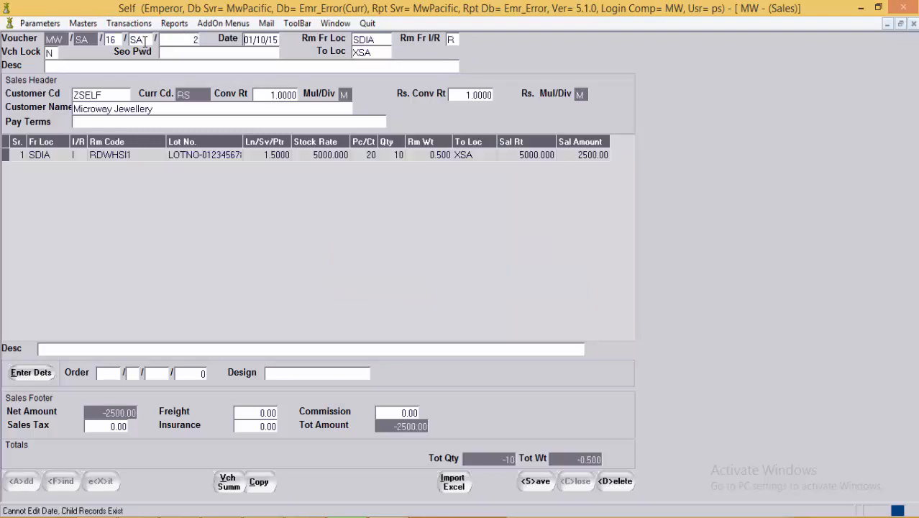
Step: Blank out the lot number on SA/2's RDWHSI1 line
{"action": "left_click", "coordinate": [102, 95]}
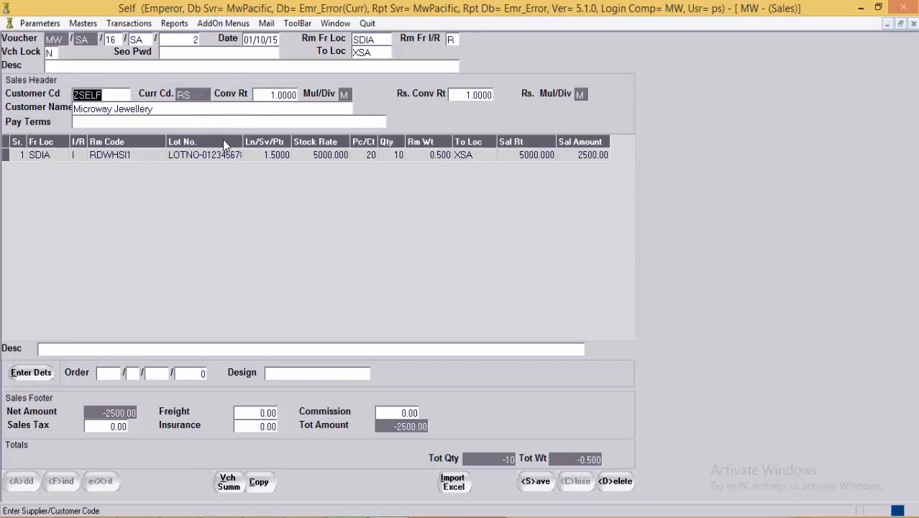
{"action": "left_click", "coordinate": [260, 157]}
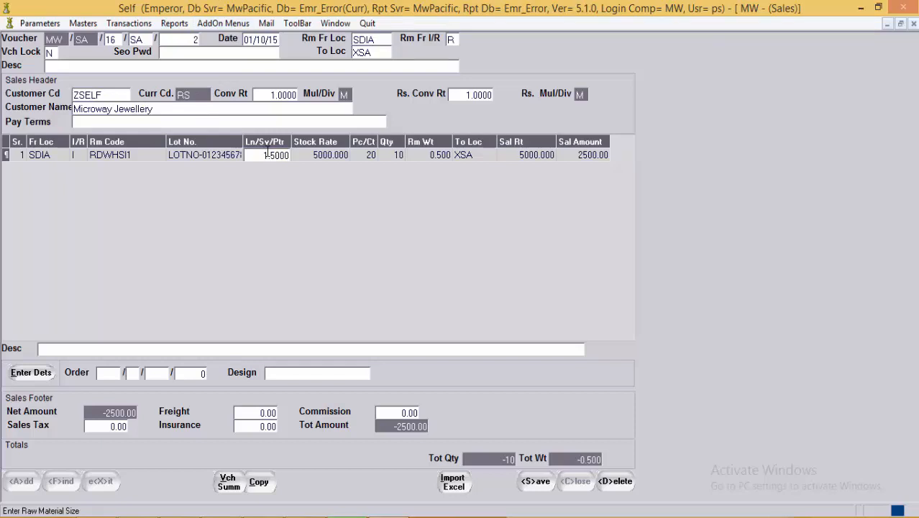
{"action": "left_click", "coordinate": [139, 157]}
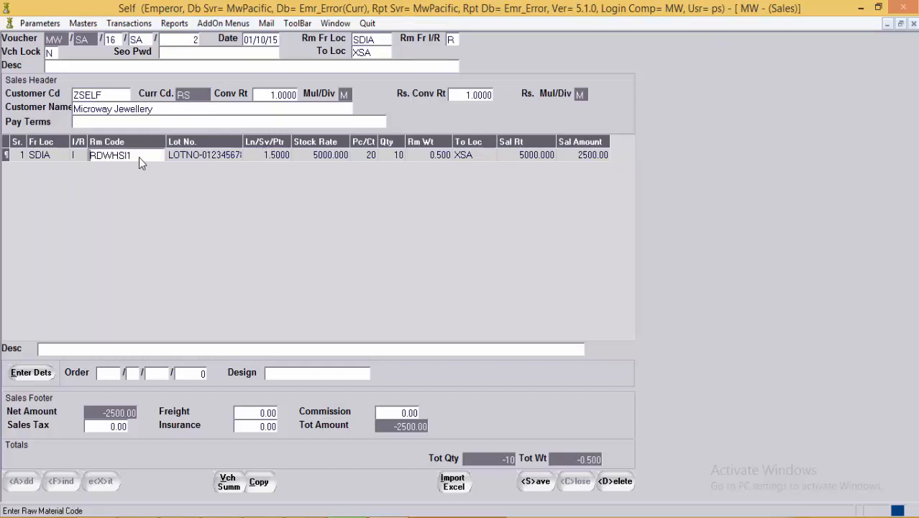
{"action": "left_click", "coordinate": [226, 157]}
{"action": "left_click", "coordinate": [155, 151]}
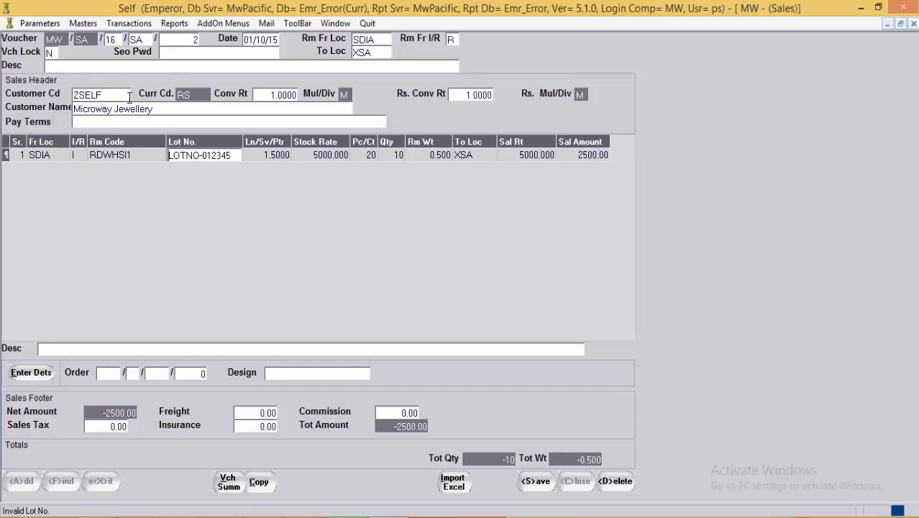
{"action": "key", "text": "Escape"}
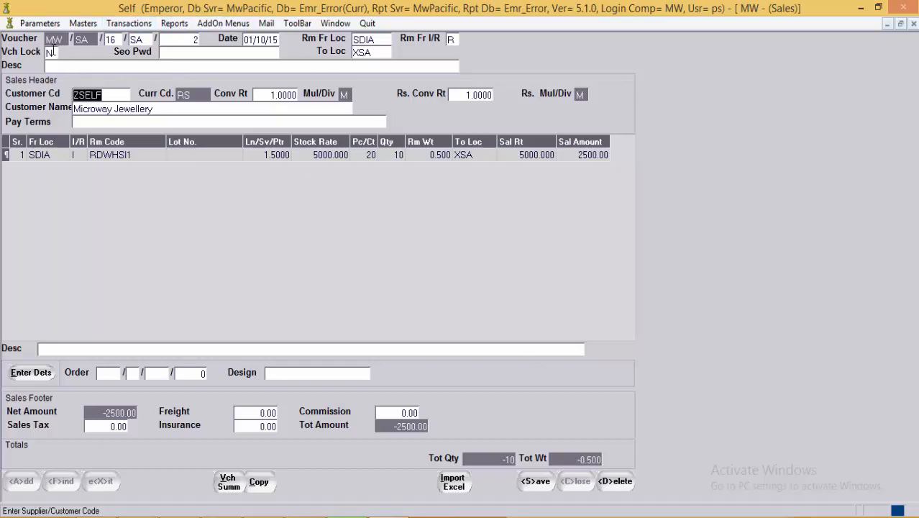
{"action": "left_click", "coordinate": [52, 53]}
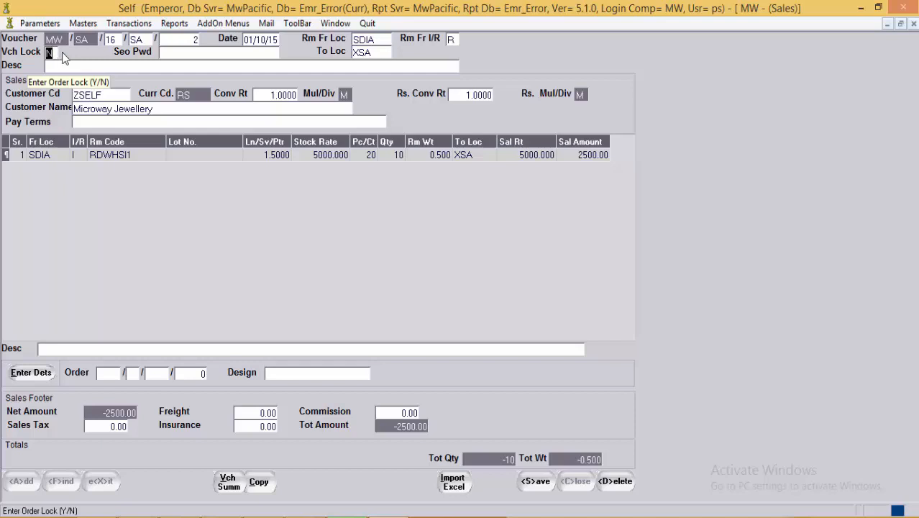
{"action": "left_click", "coordinate": [184, 50]}
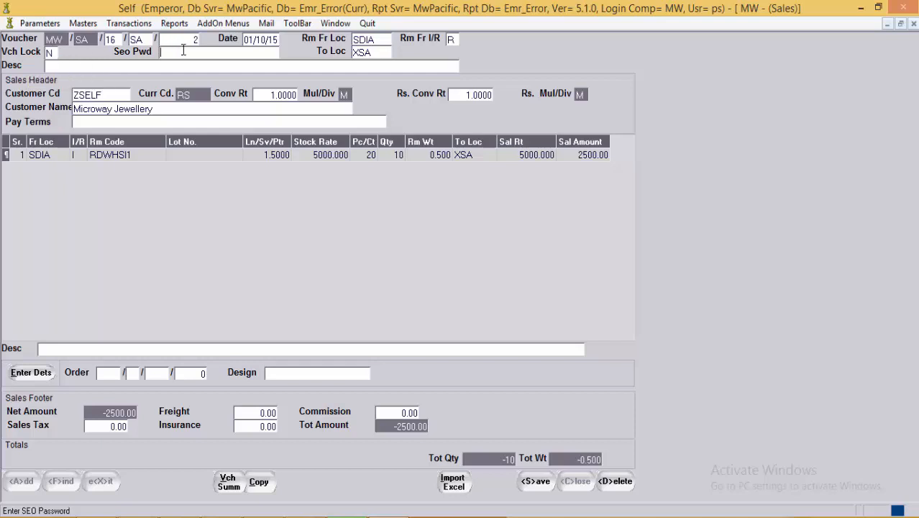
{"action": "left_click", "coordinate": [118, 65]}
{"action": "left_click", "coordinate": [113, 94]}
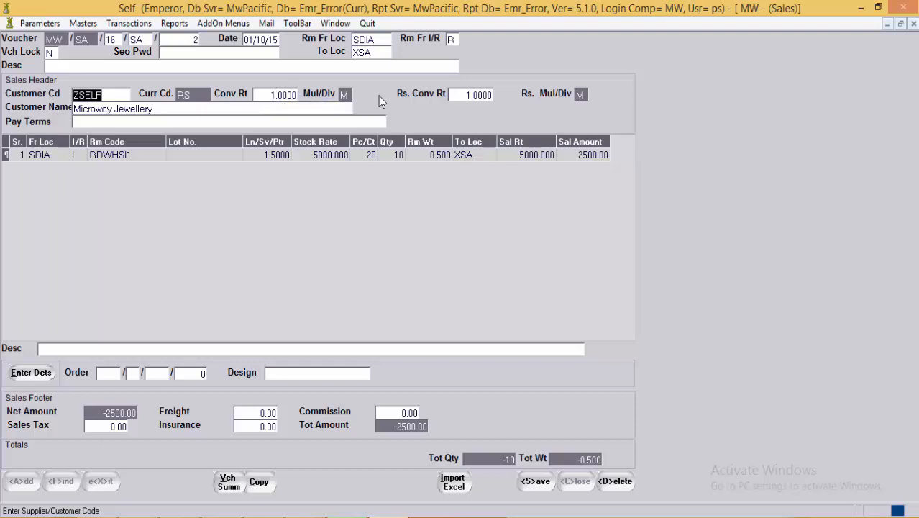
{"action": "left_click", "coordinate": [492, 95]}
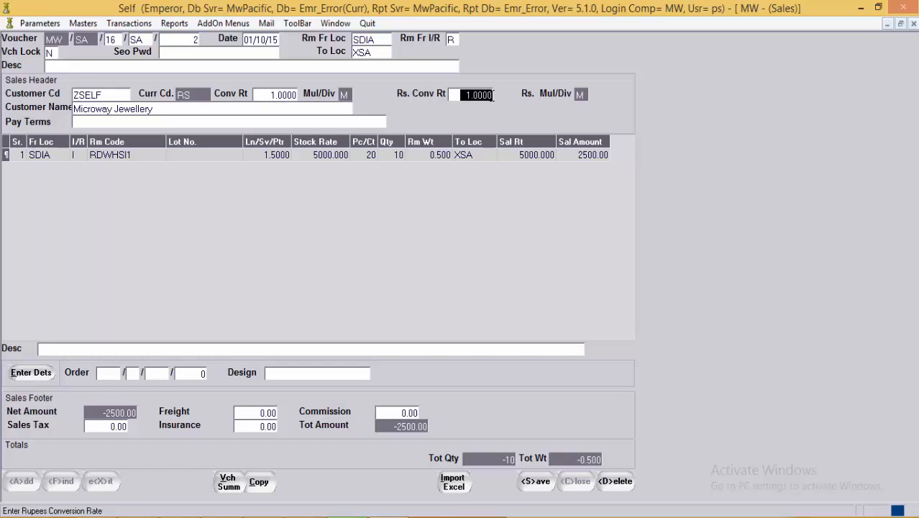
{"action": "left_click", "coordinate": [189, 107]}
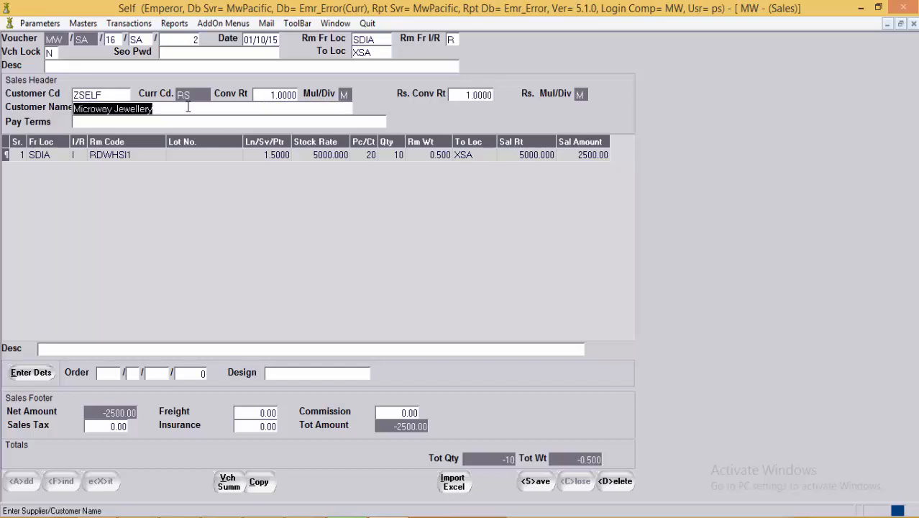
{"action": "left_click", "coordinate": [170, 124]}
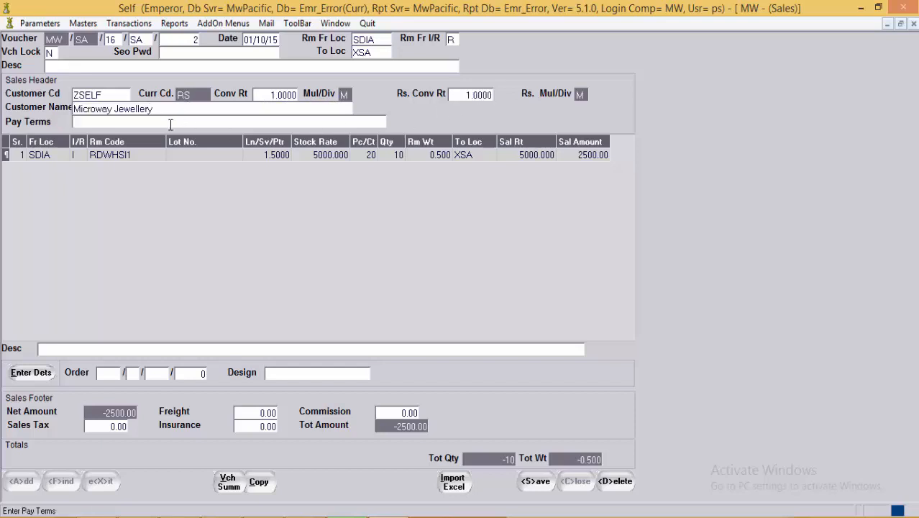
{"action": "left_click", "coordinate": [43, 154]}
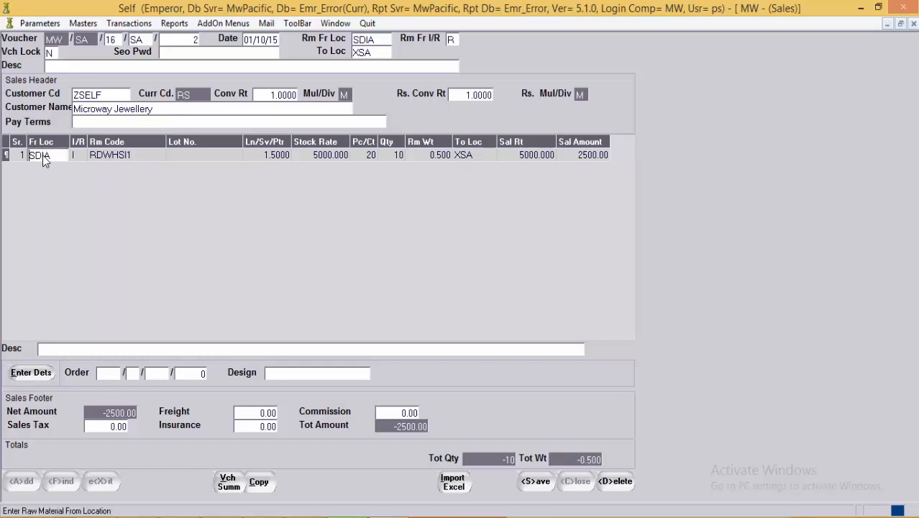
{"action": "left_click", "coordinate": [138, 156]}
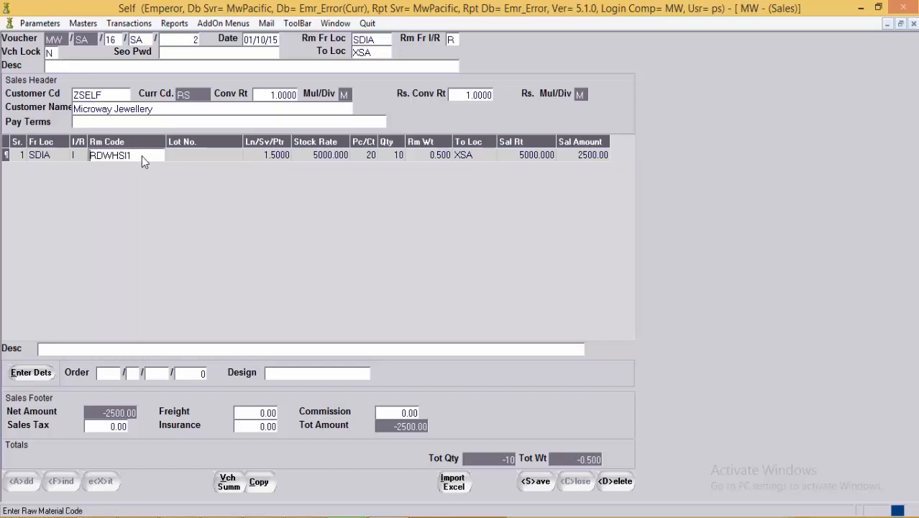
{"action": "left_click", "coordinate": [256, 153]}
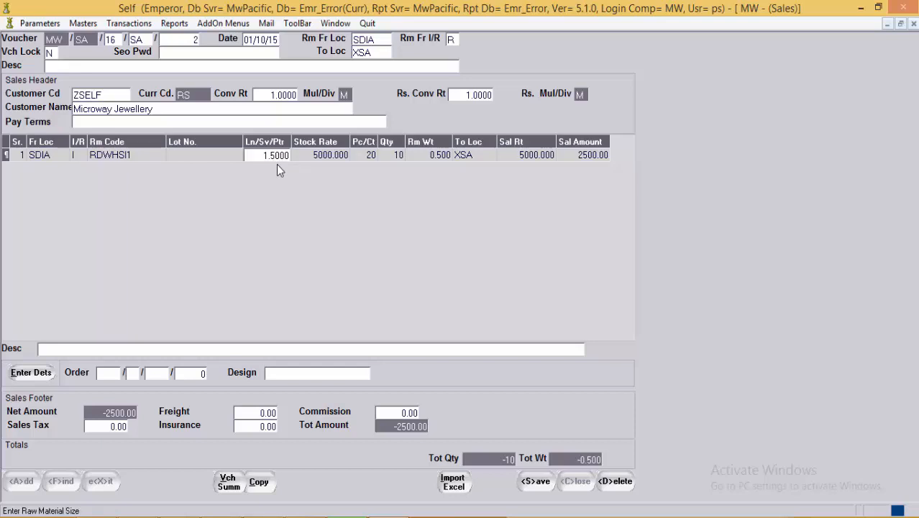
{"action": "left_click", "coordinate": [315, 154]}
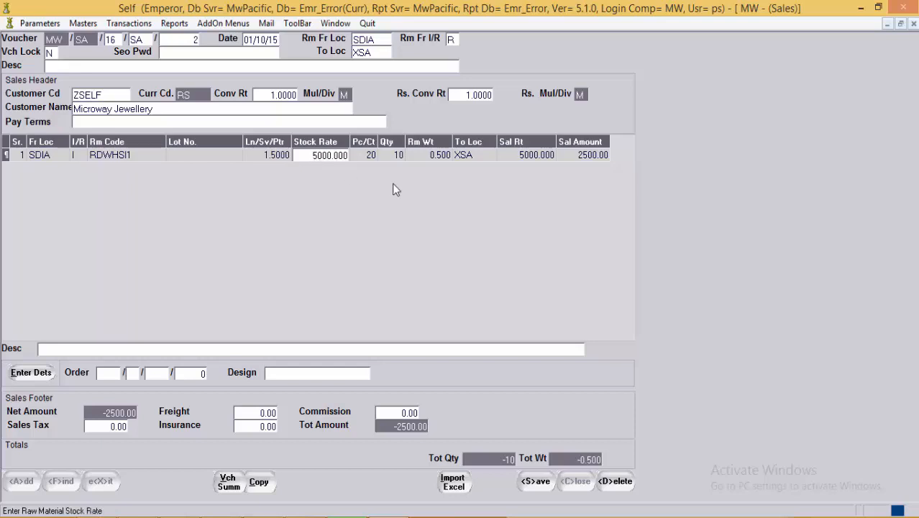
{"action": "left_click", "coordinate": [374, 160]}
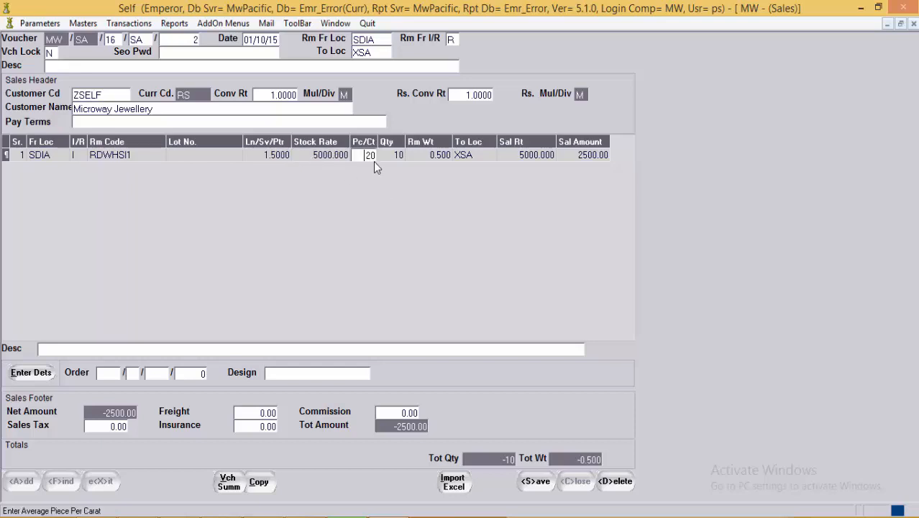
{"action": "left_click", "coordinate": [386, 161]}
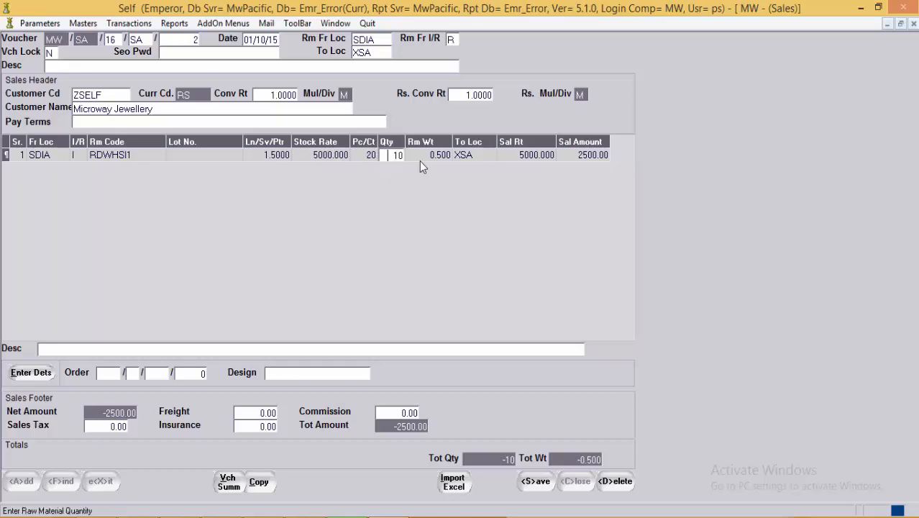
{"action": "left_click", "coordinate": [424, 161]}
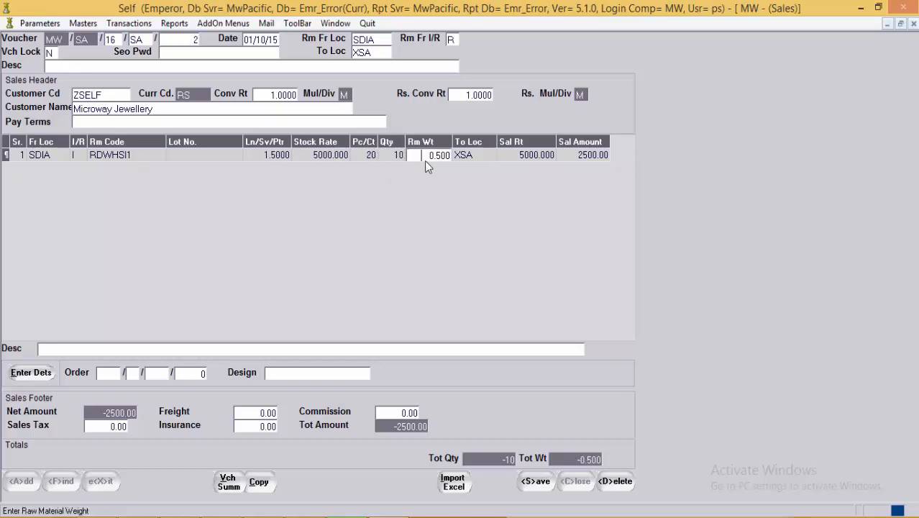
{"action": "left_click", "coordinate": [476, 154]}
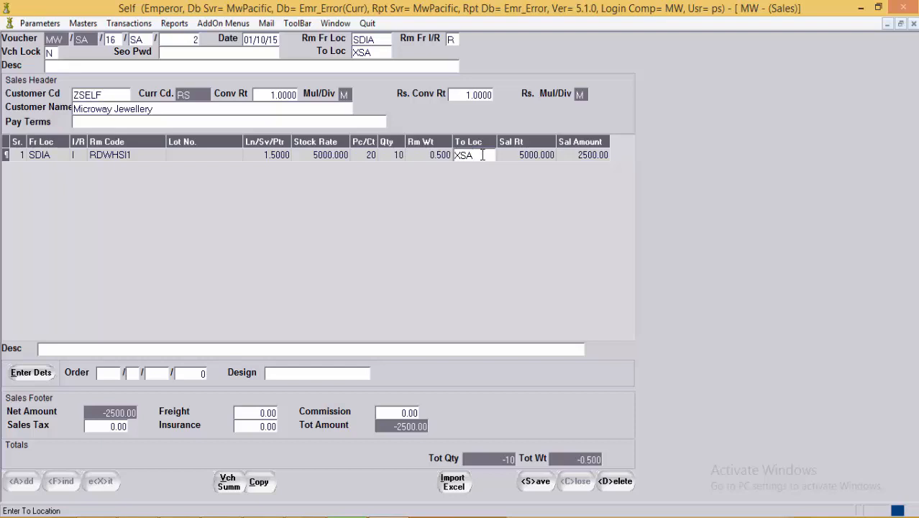
{"action": "left_click", "coordinate": [547, 161]}
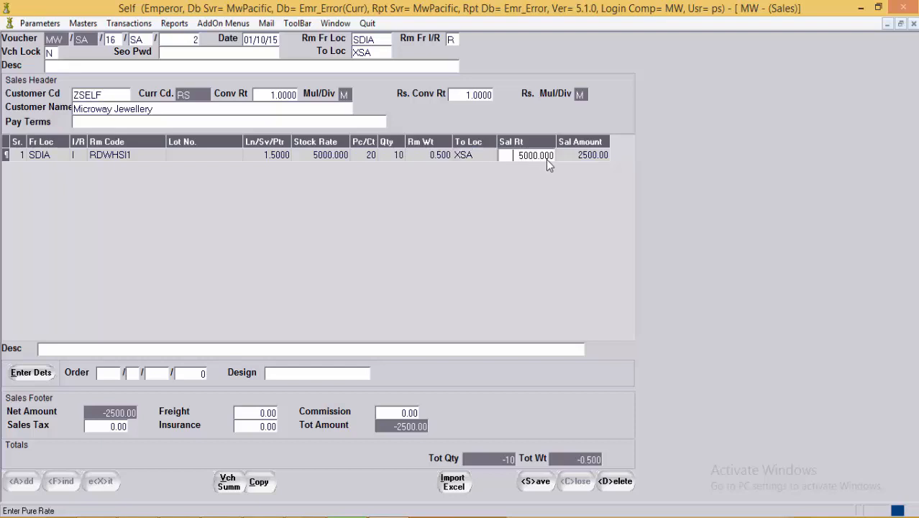
{"action": "left_click", "coordinate": [588, 158]}
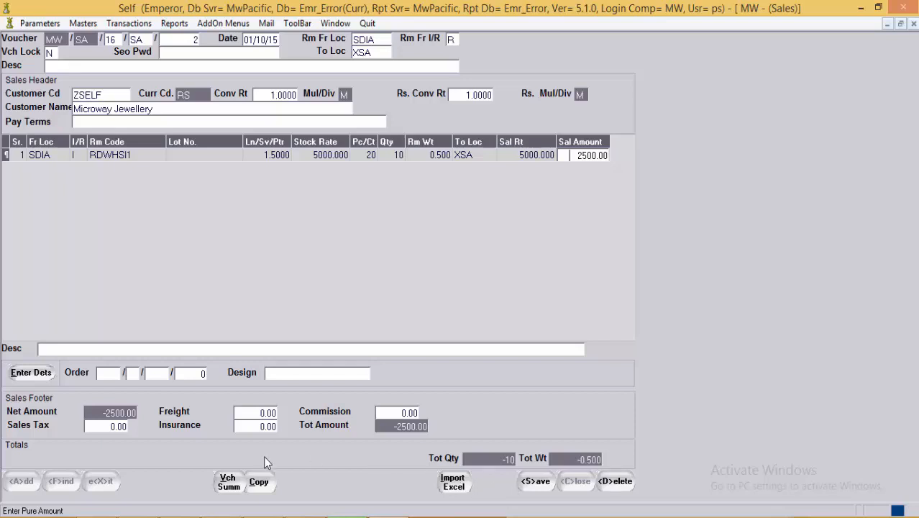
{"action": "left_click", "coordinate": [230, 488]}
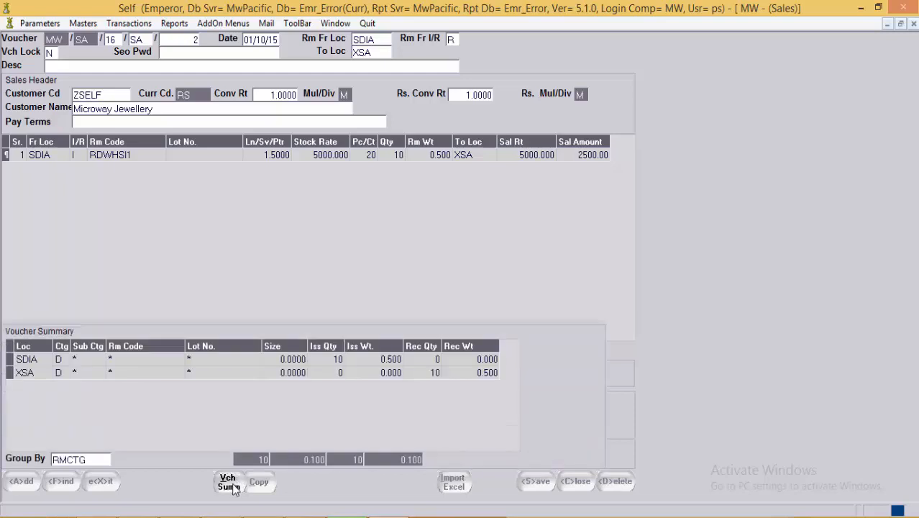
{"action": "left_click", "coordinate": [230, 486]}
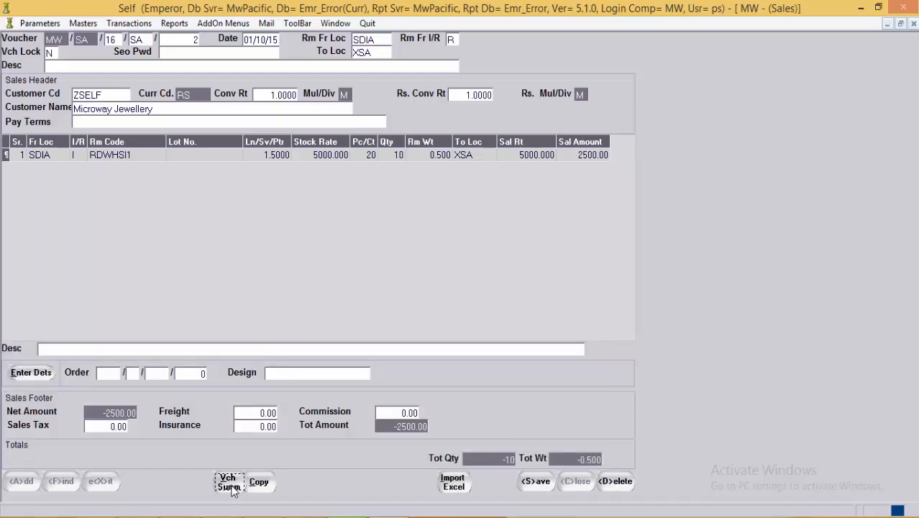
Step: Save sales voucher SA/2, close it, and open the Raw Material Transactions voucher form
{"action": "left_click", "coordinate": [545, 489]}
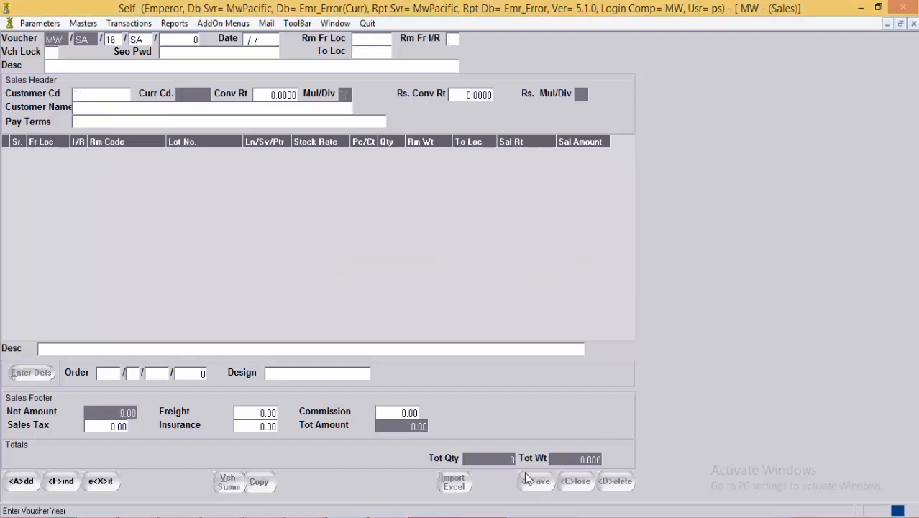
{"action": "left_click", "coordinate": [95, 480]}
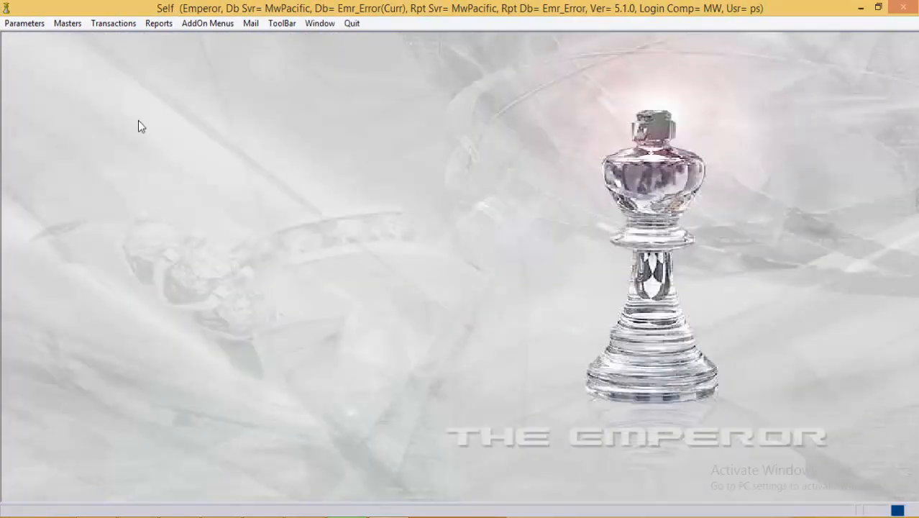
{"action": "left_click", "coordinate": [109, 24]}
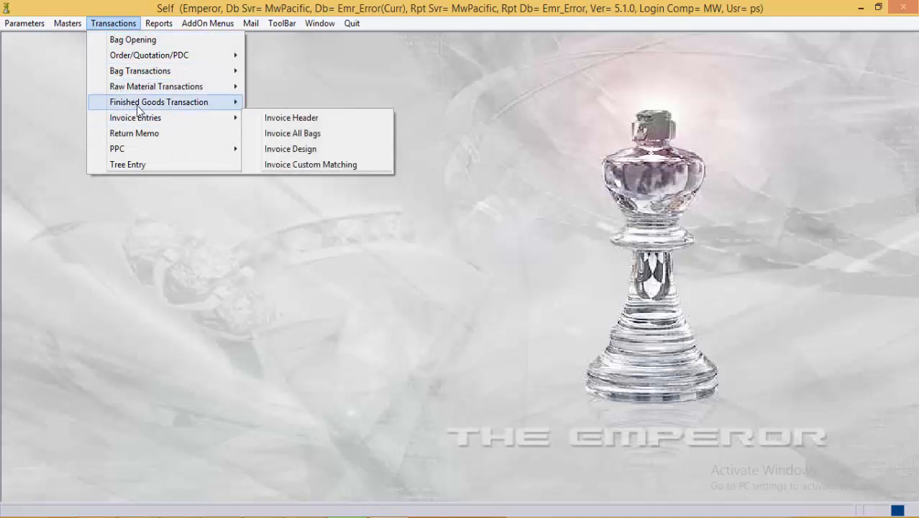
{"action": "mouse_move", "coordinate": [180, 92]}
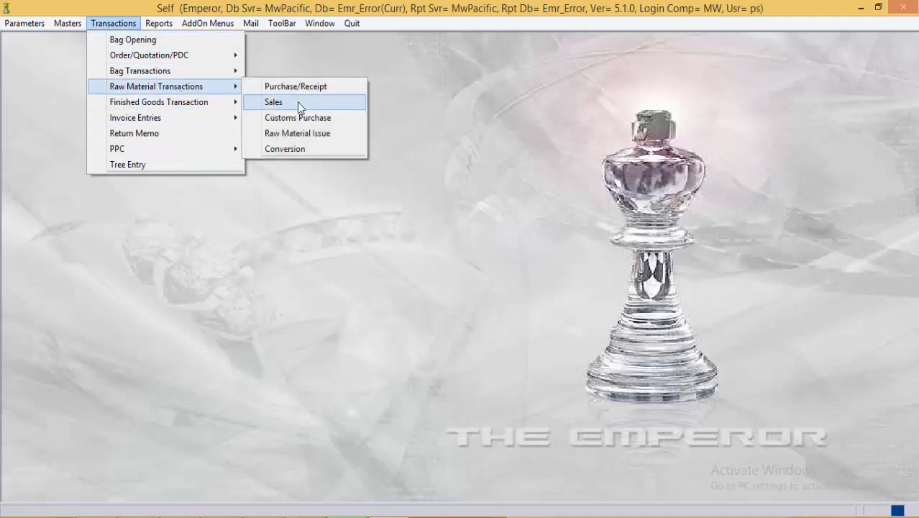
{"action": "left_click", "coordinate": [320, 142]}
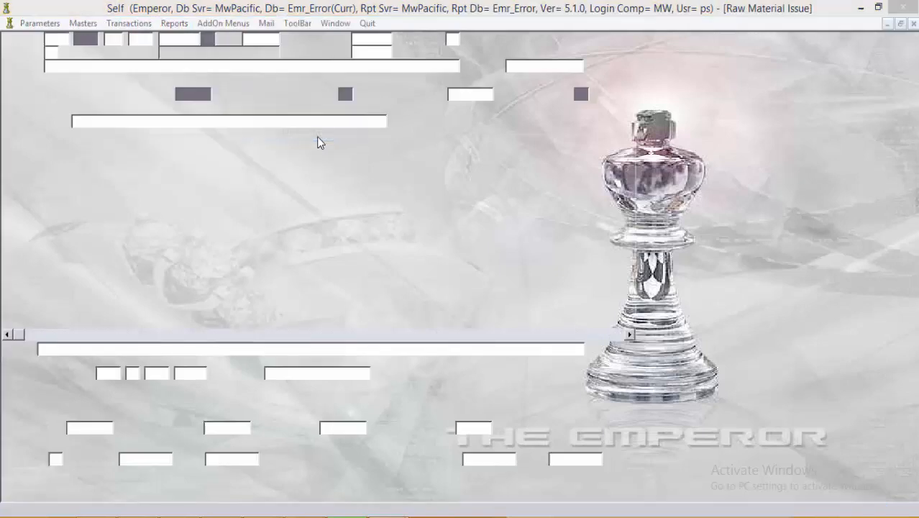
Step: Set the voucher character to GLD from the lookup list
{"action": "left_click", "coordinate": [136, 41]}
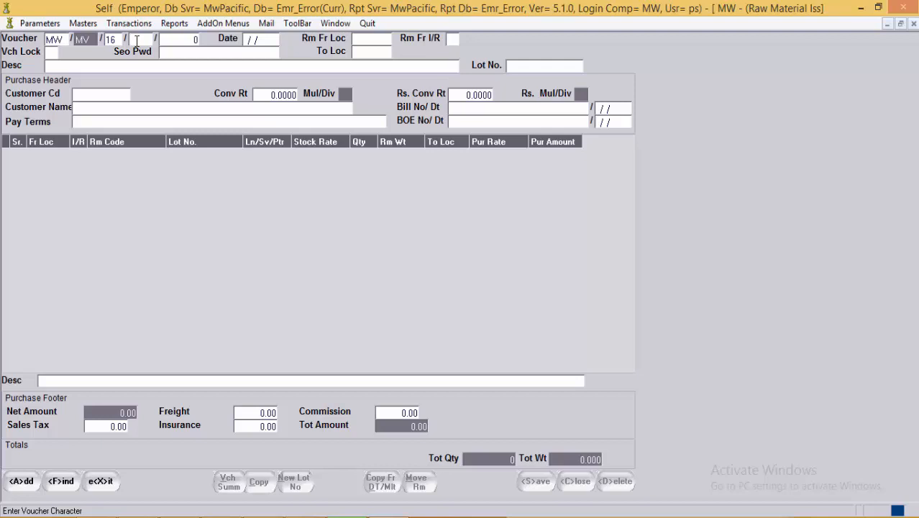
{"action": "key", "text": "F1"}
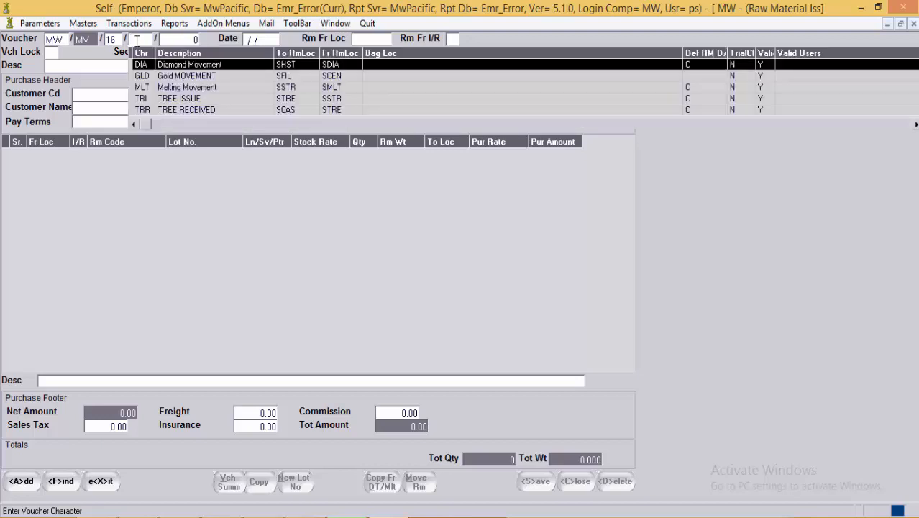
{"action": "key", "text": "Down"}
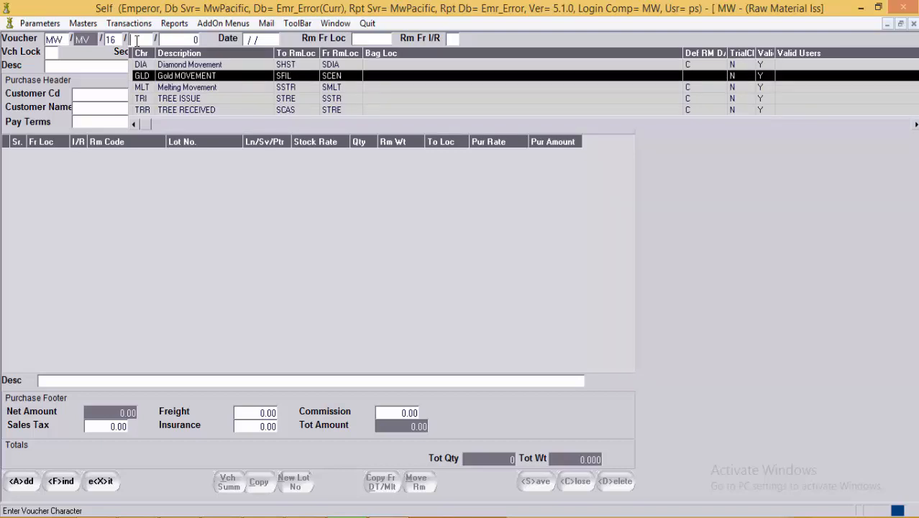
{"action": "key", "text": "Return"}
{"action": "key", "text": "Return"}
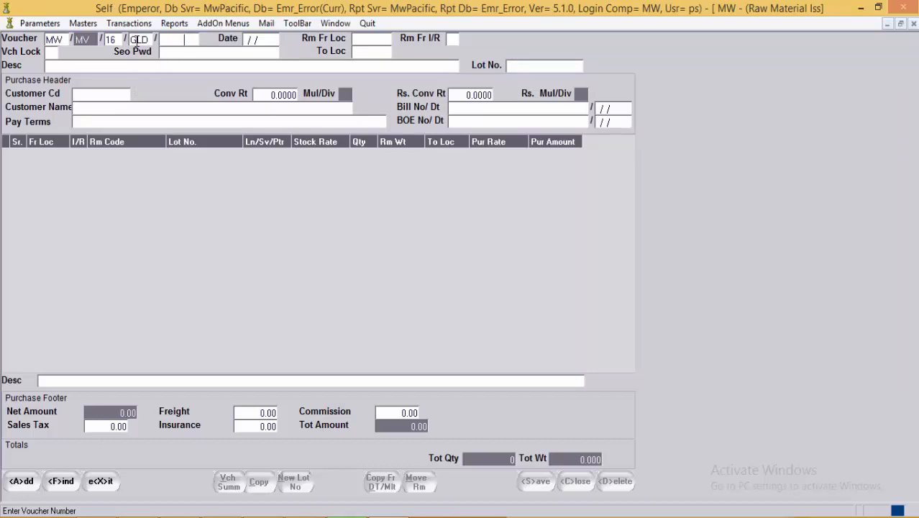
Step: Add a new GLD voucher from SCEN to SFIL with lock N, and begin its first line
{"action": "left_click", "coordinate": [28, 485]}
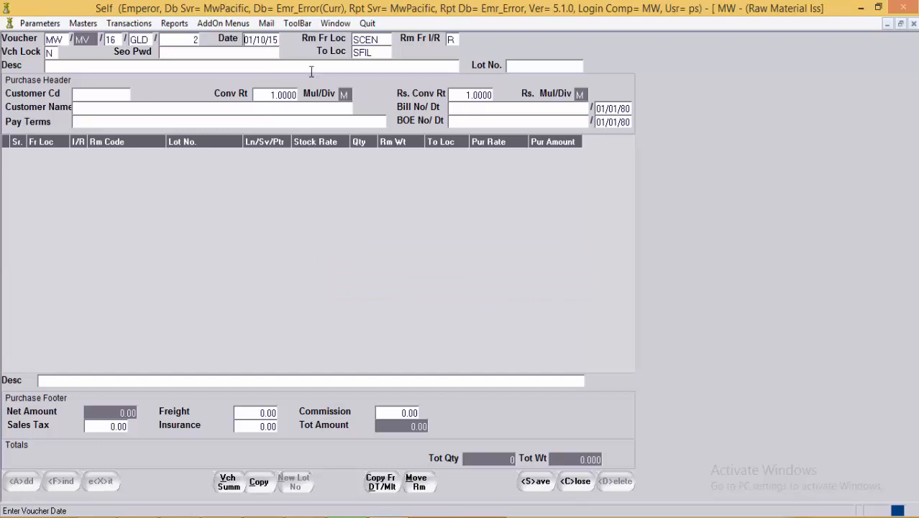
{"action": "left_click", "coordinate": [389, 37]}
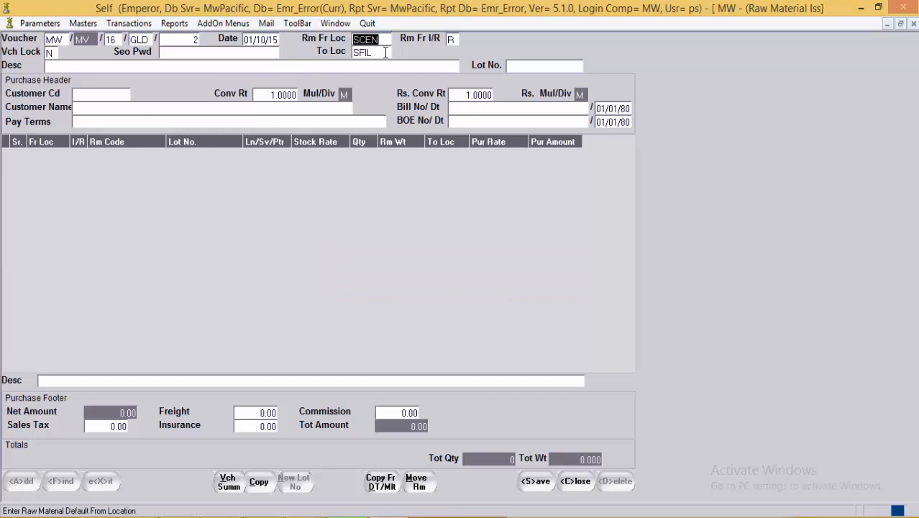
{"action": "left_click", "coordinate": [389, 39]}
{"action": "left_click", "coordinate": [387, 50]}
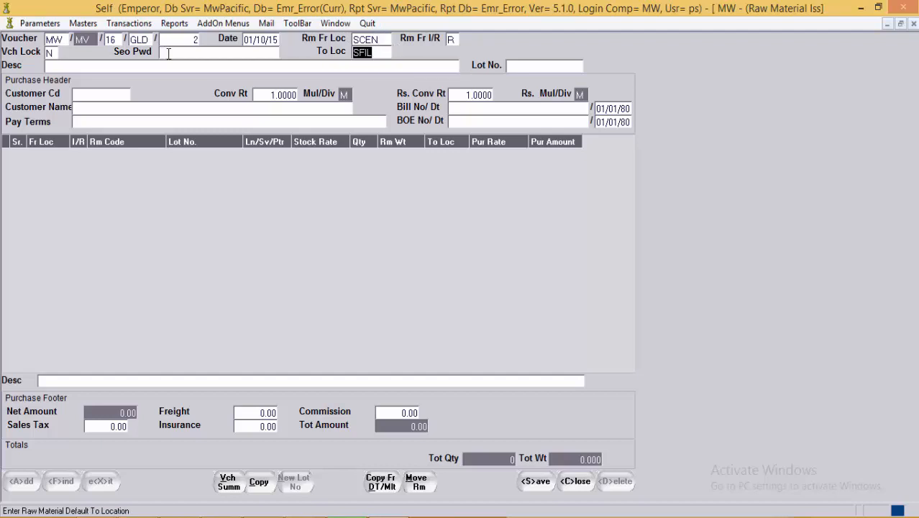
{"action": "left_click", "coordinate": [50, 52]}
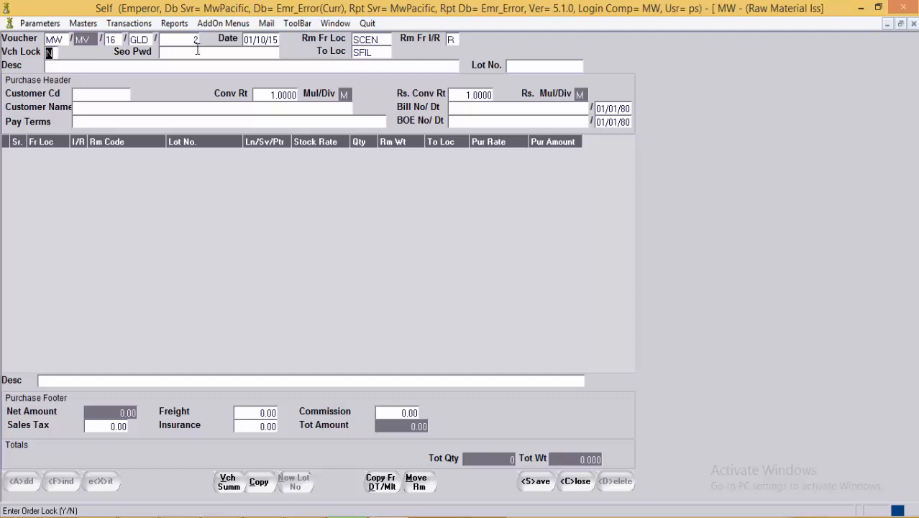
{"action": "key", "text": "Tab"}
{"action": "left_click", "coordinate": [137, 69]}
{"action": "left_click", "coordinate": [95, 160]}
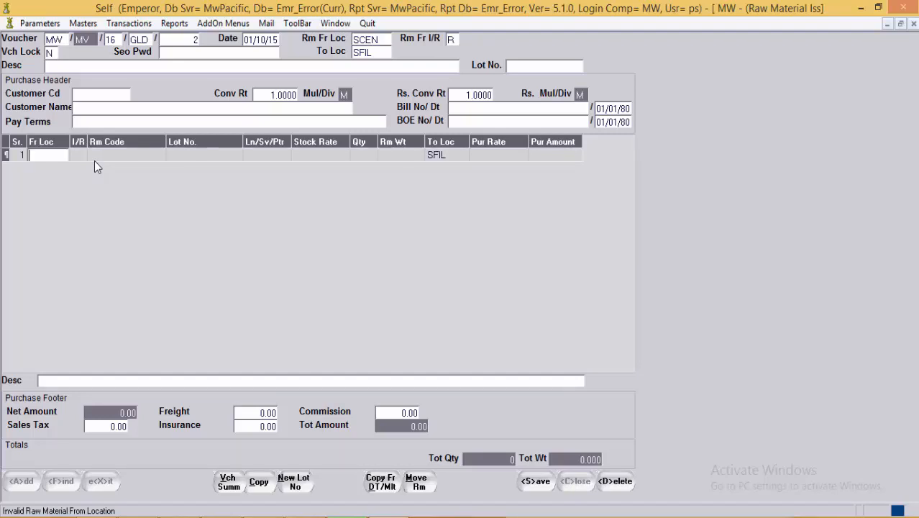
Step: Set line 1's from-location to SCAS from the stock location list
{"action": "key", "text": "F1"}
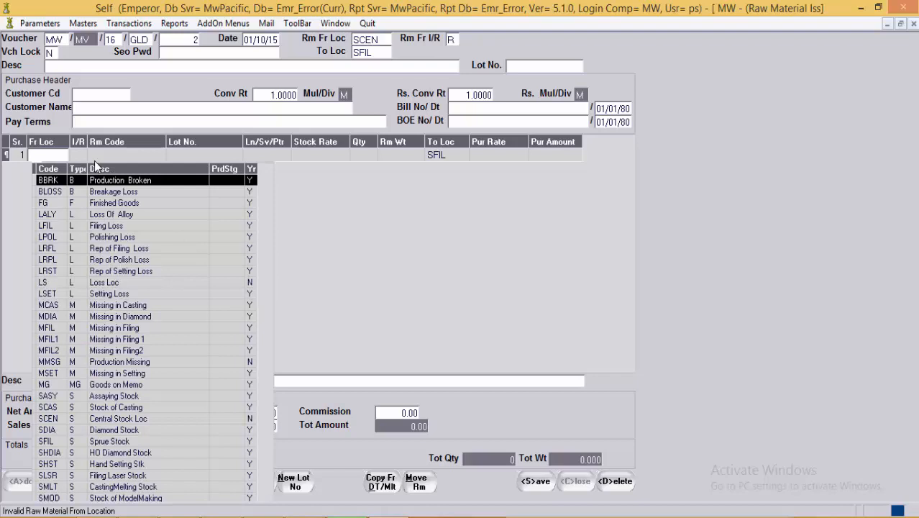
{"action": "type", "text": "SCEN"}
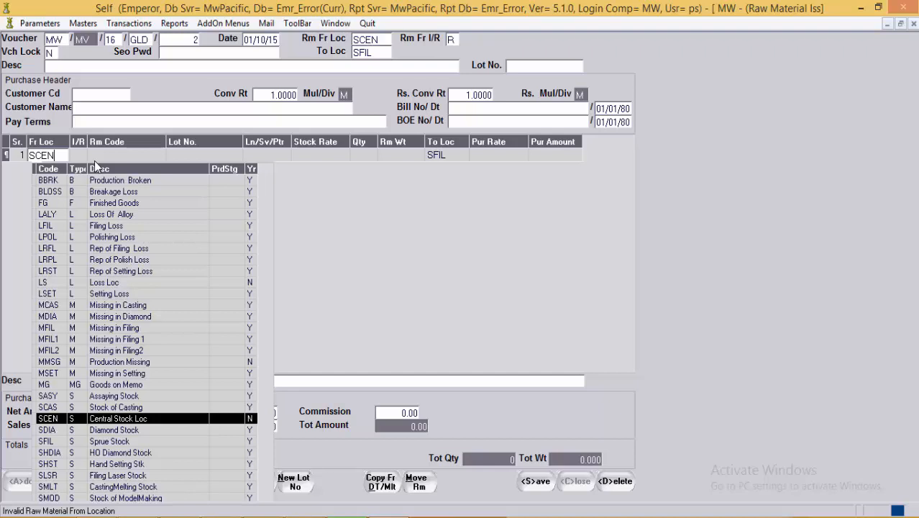
{"action": "key", "text": "Up"}
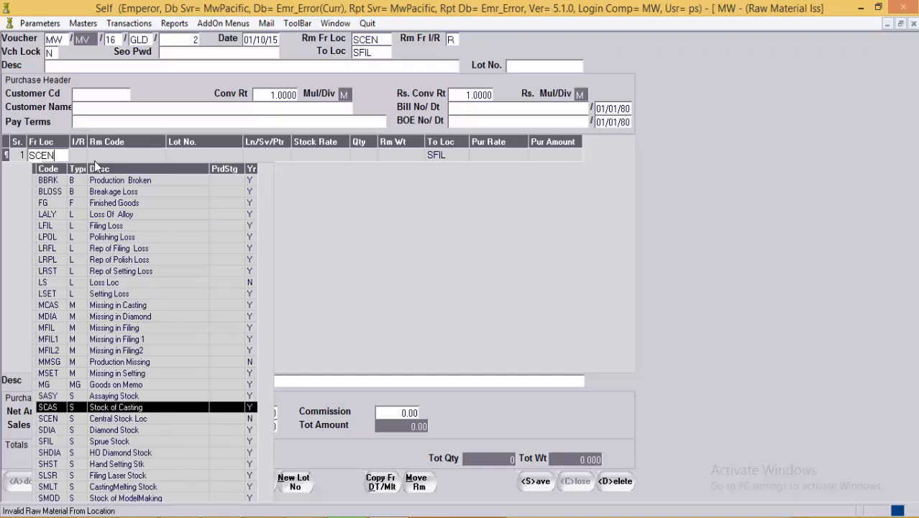
{"action": "key", "text": "Return"}
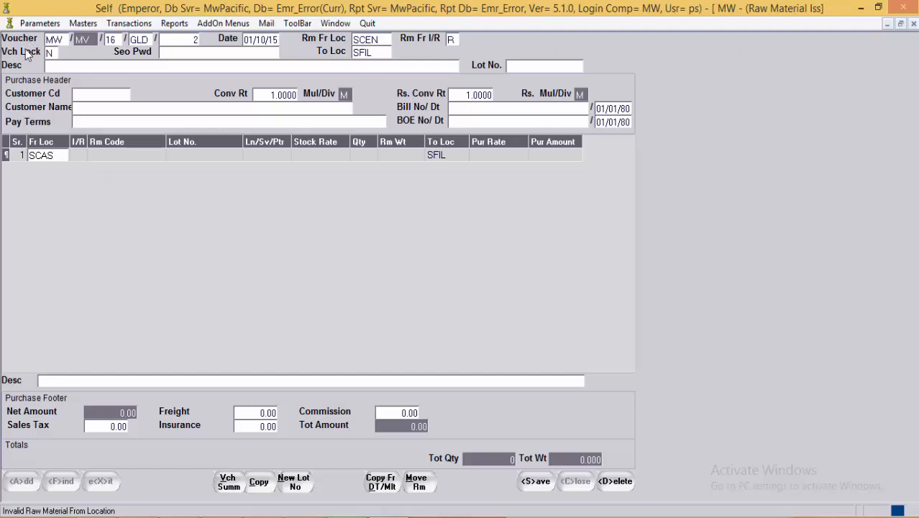
{"action": "left_click", "coordinate": [68, 156]}
Step: Make line 1 an issue of G14Y weighing 5.000 to SFIL, starting line 2
{"action": "left_click", "coordinate": [82, 157]}
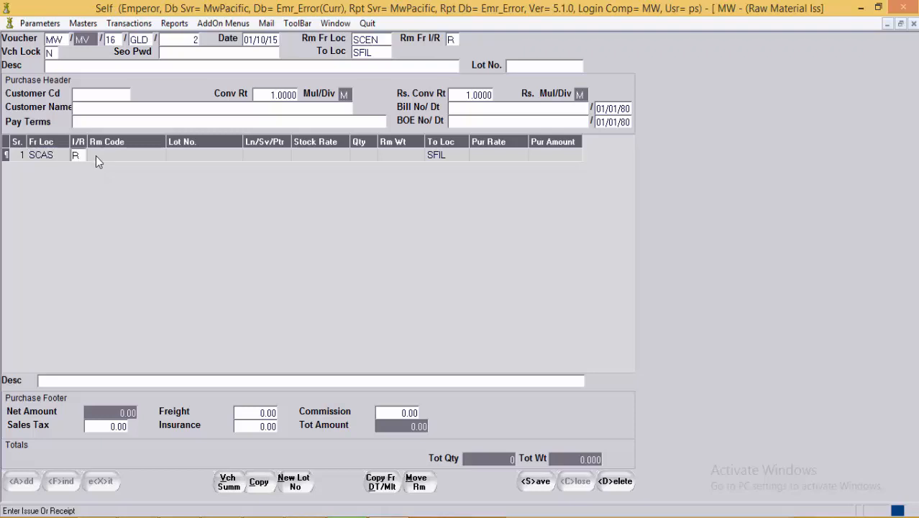
{"action": "left_click_drag", "start_coordinate": [86, 155], "coordinate": [64, 157]}
{"action": "type", "text": "I"}
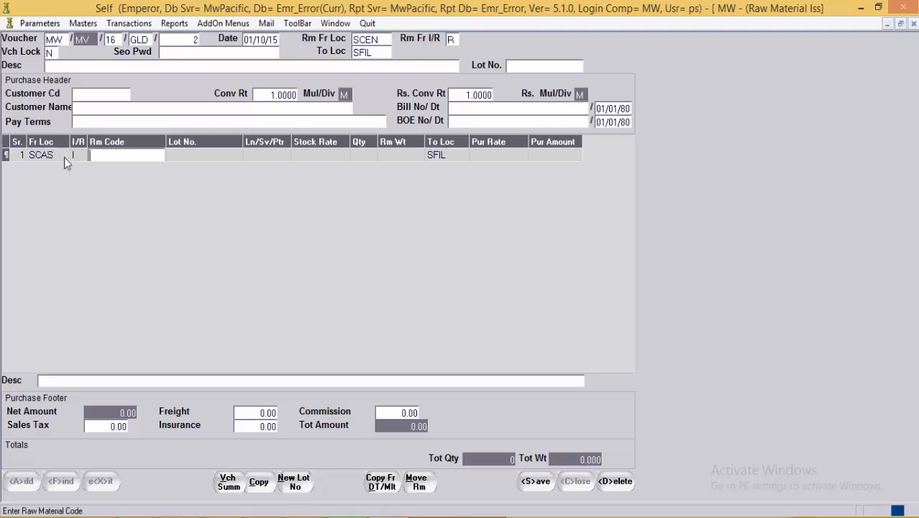
{"action": "type", "text": "G14"}
{"action": "key", "text": "F1"}
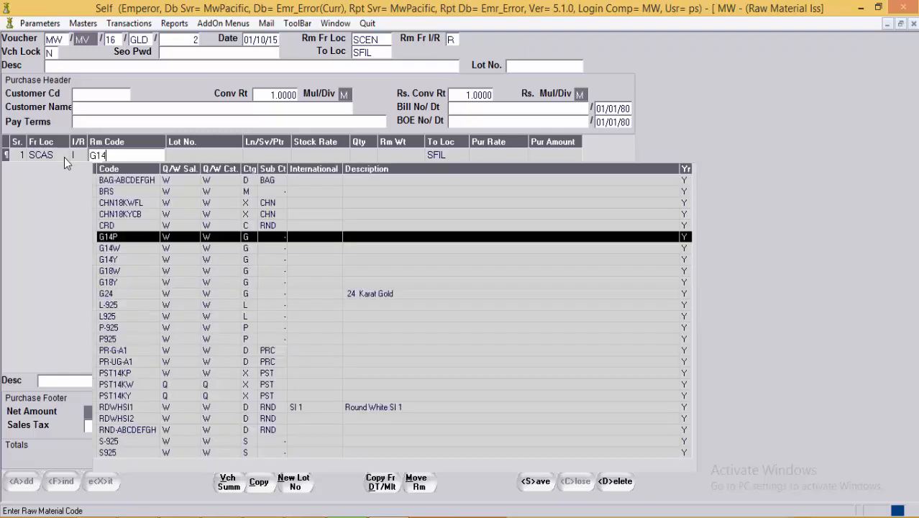
{"action": "key", "text": "Down"}
{"action": "key", "text": "Down"}
{"action": "key", "text": "Return"}
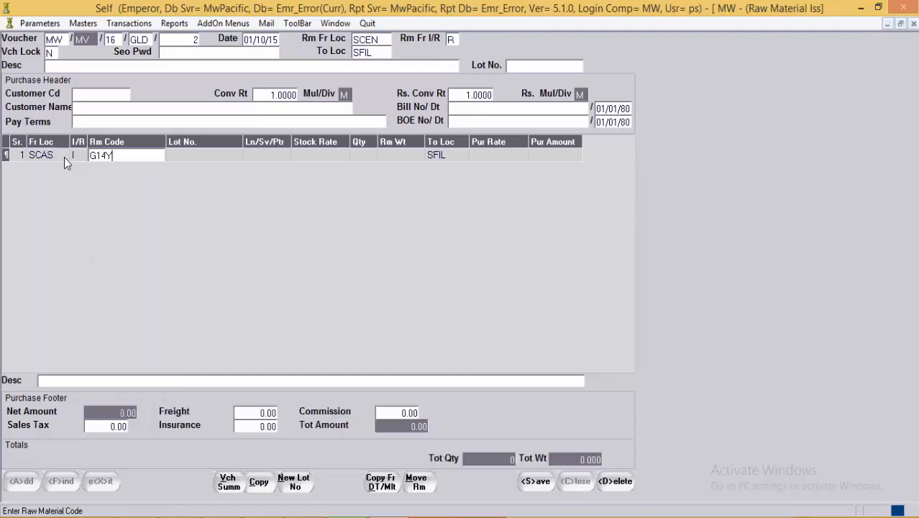
{"action": "key", "text": "Return"}
{"action": "key", "text": "Return"}
{"action": "key", "text": "Return"}
{"action": "key", "text": "Return"}
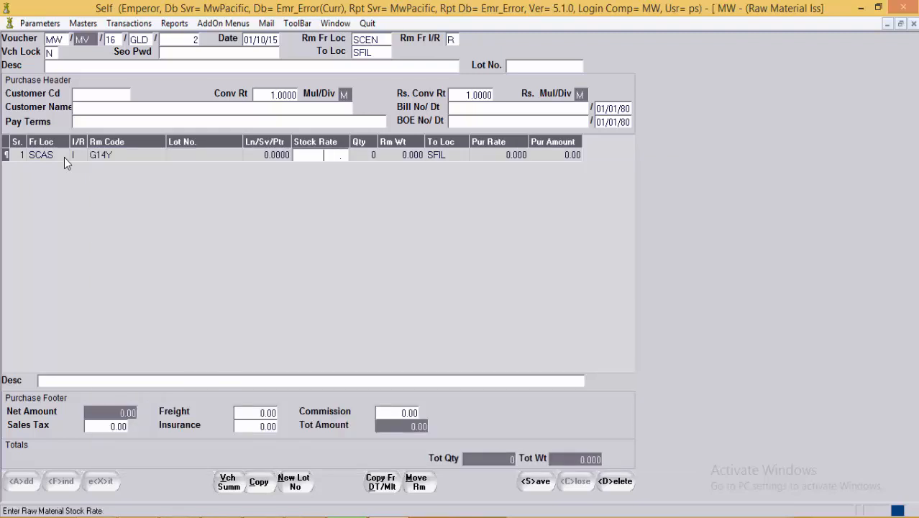
{"action": "key", "text": "Return"}
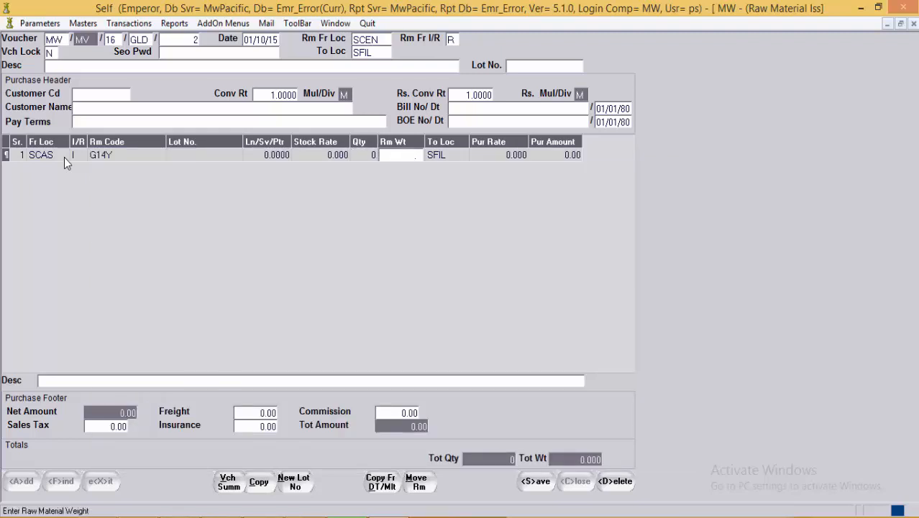
{"action": "type", "text": "5.000"}
{"action": "key", "text": "Return"}
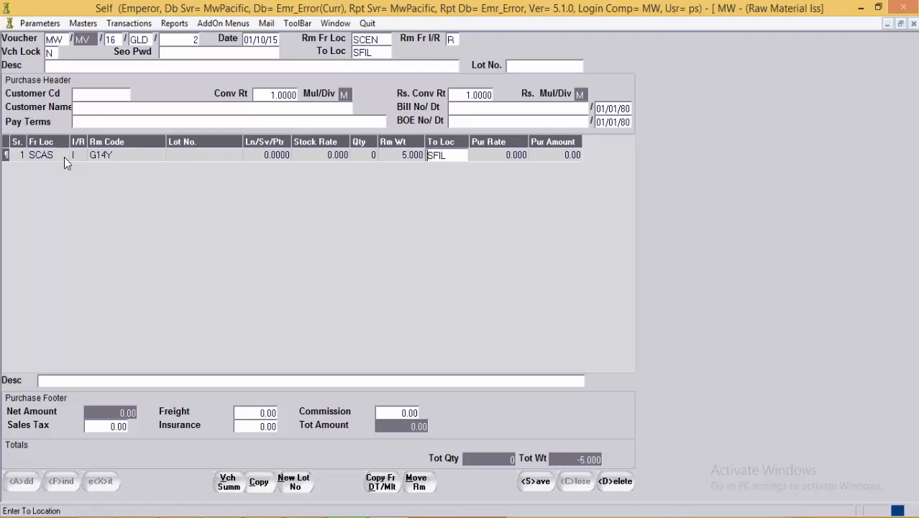
{"action": "key", "text": "Return"}
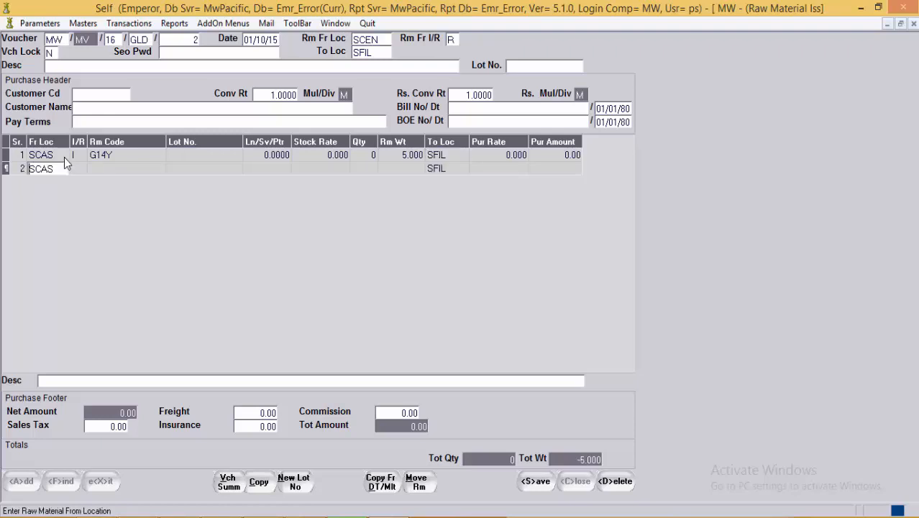
Step: Issue 3 pieces of CHN18KWFL weighing 2.500 from SCAS on line 2
{"action": "key", "text": "Return"}
{"action": "key", "text": "Return"}
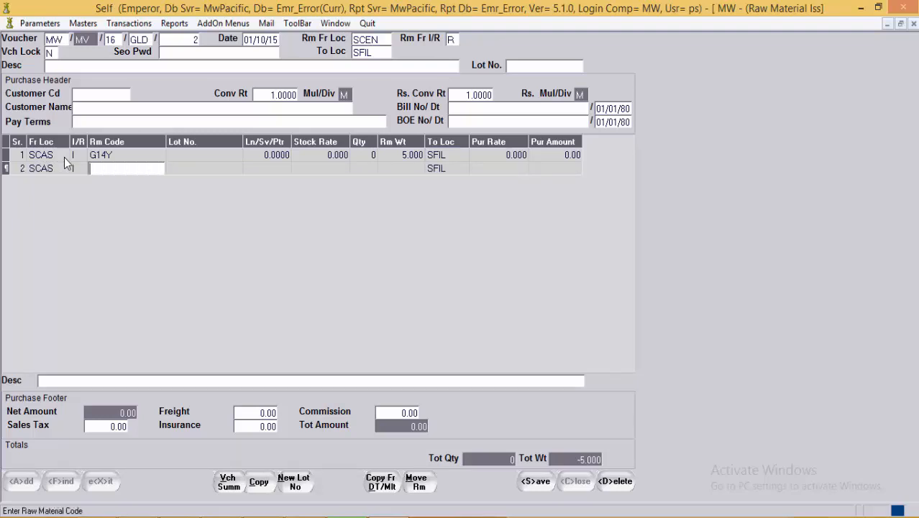
{"action": "key", "text": "F1"}
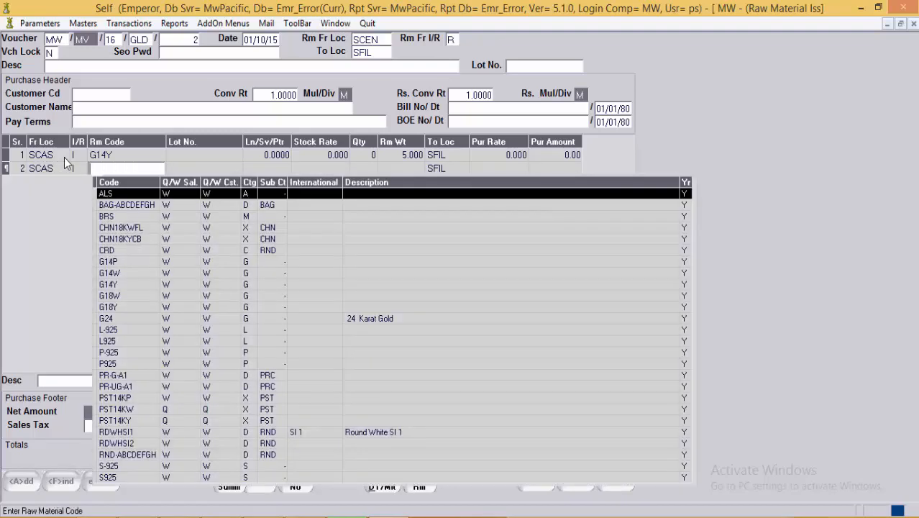
{"action": "key", "text": "Down"}
{"action": "key", "text": "Down"}
{"action": "key", "text": "Down"}
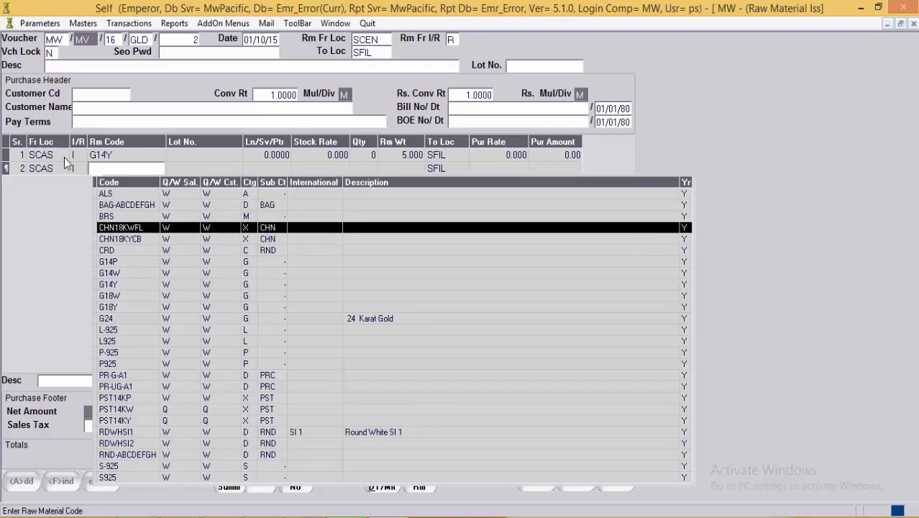
{"action": "key", "text": "Return"}
{"action": "key", "text": "Return"}
{"action": "key", "text": "Return"}
{"action": "key", "text": "Return"}
{"action": "key", "text": "Return"}
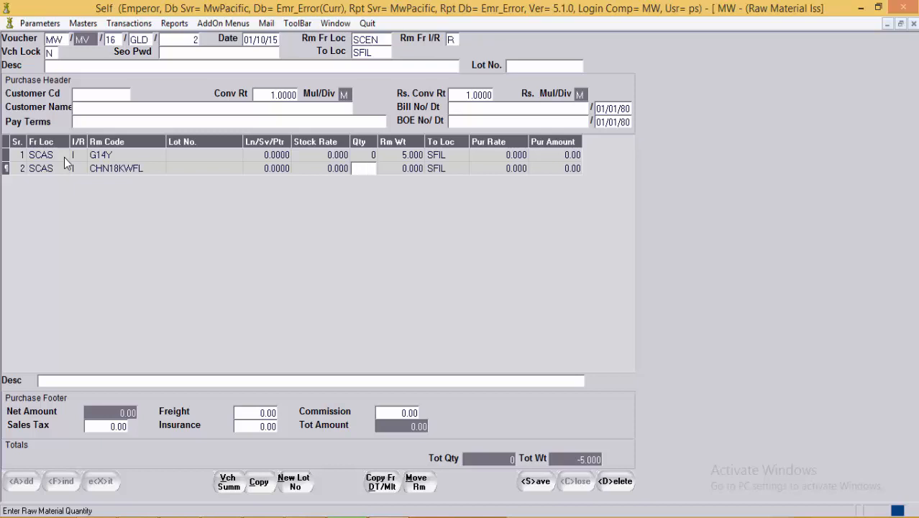
{"action": "type", "text": "3"}
{"action": "key", "text": "Return"}
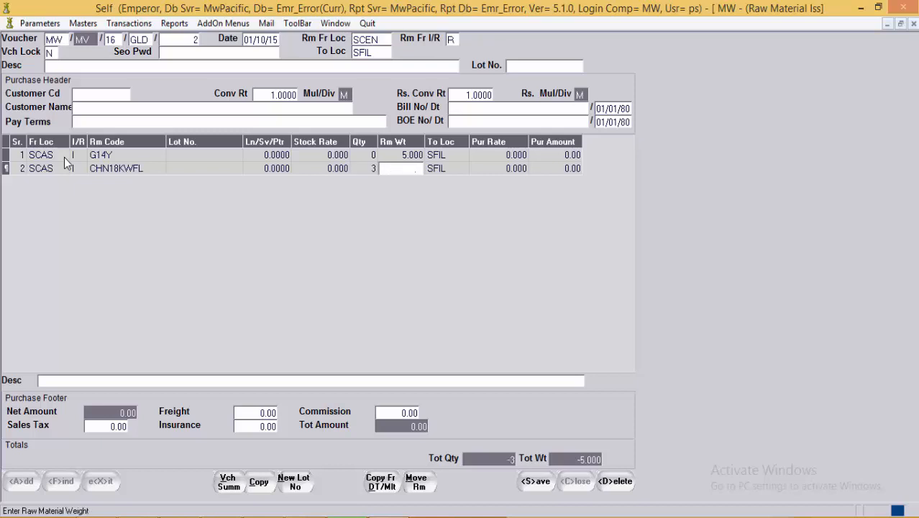
{"action": "type", "text": "2.5"}
{"action": "key", "text": "Return"}
{"action": "key", "text": "Return"}
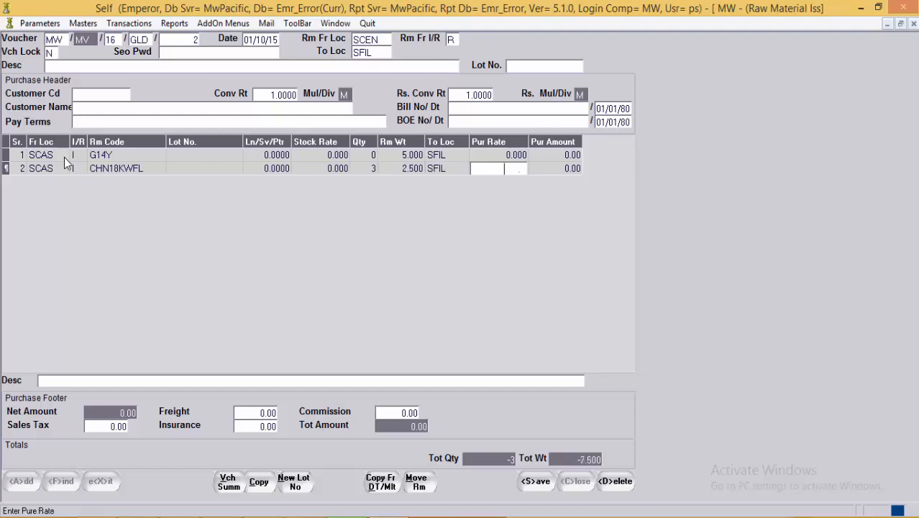
Step: Discard the blank third line that was started after line 2
{"action": "key", "text": "Return"}
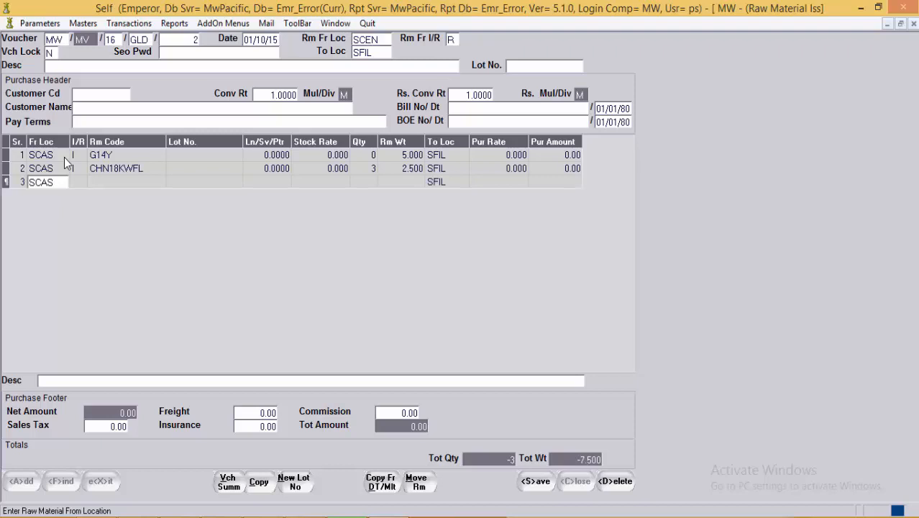
{"action": "key", "text": "Return"}
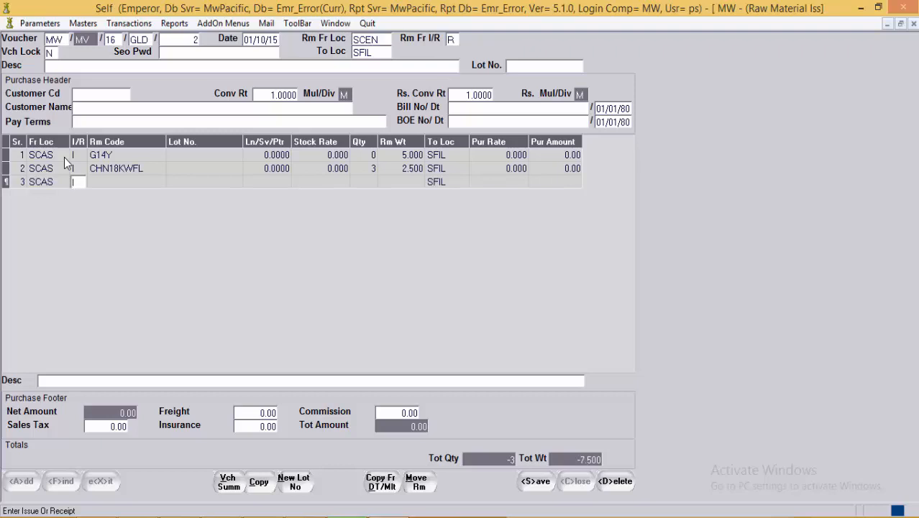
{"action": "key", "text": "Up"}
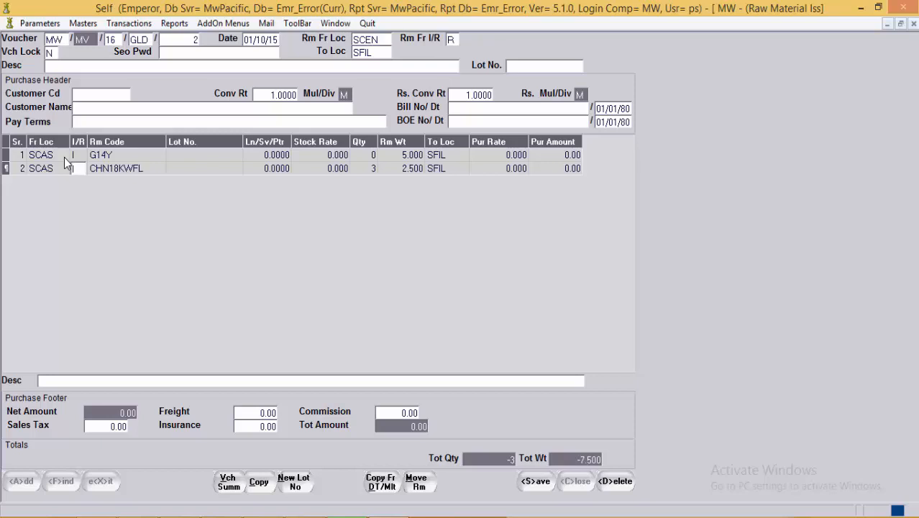
{"action": "left_click", "coordinate": [388, 159]}
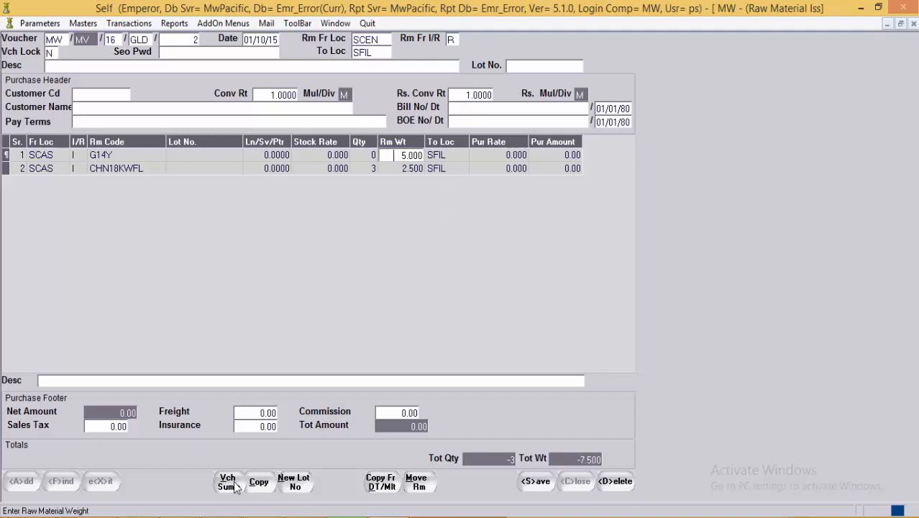
{"action": "left_click", "coordinate": [258, 482]}
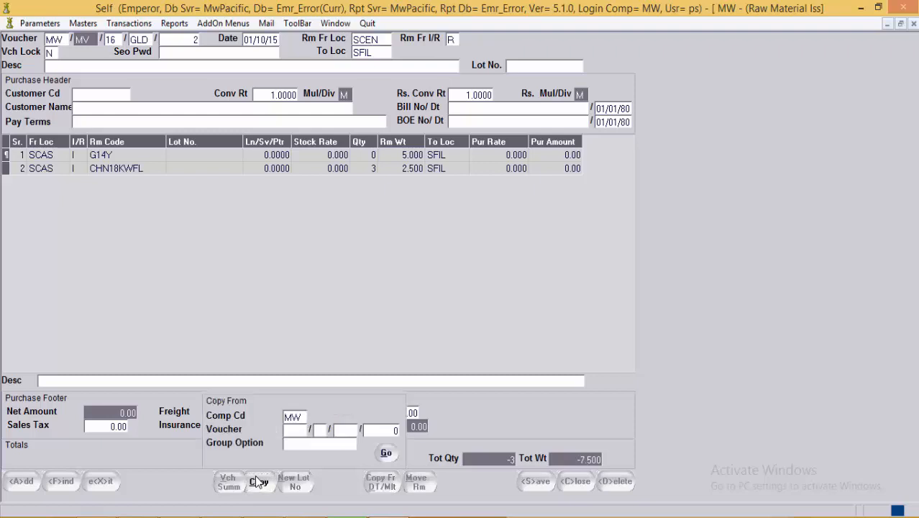
{"action": "left_click", "coordinate": [295, 431]}
{"action": "key", "text": "F1"}
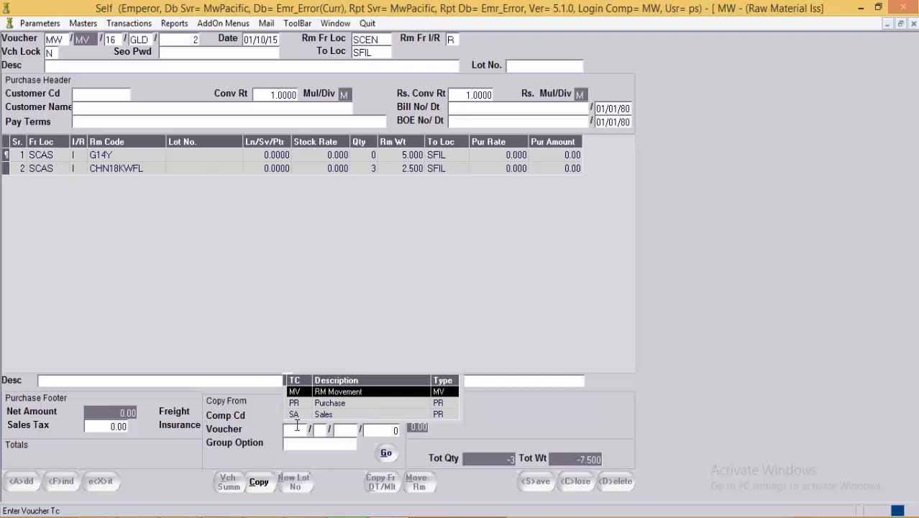
{"action": "key", "text": "Down"}
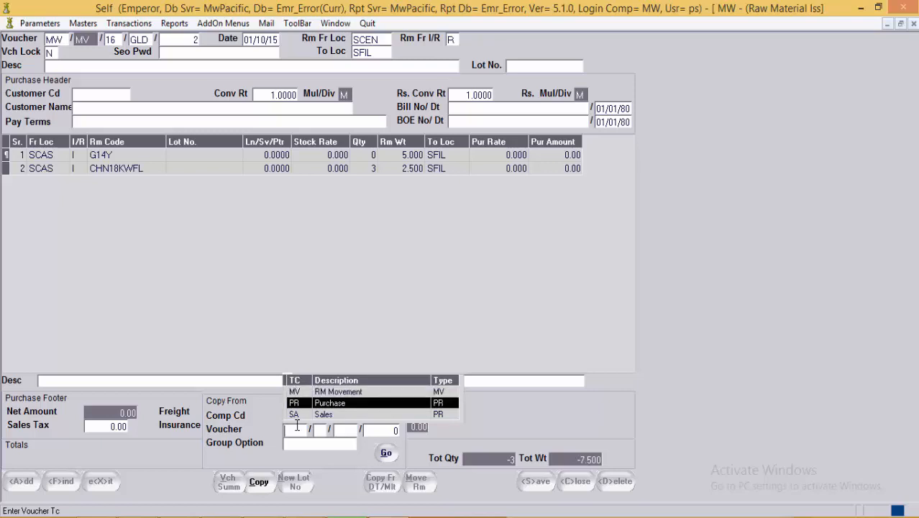
{"action": "key", "text": "Return"}
{"action": "key", "text": "Escape"}
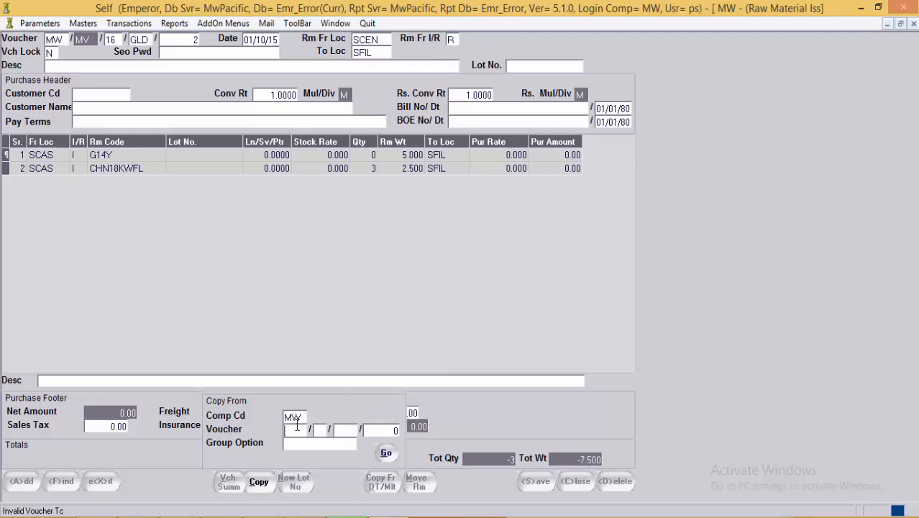
{"action": "key", "text": "Escape"}
{"action": "left_click", "coordinate": [381, 483]}
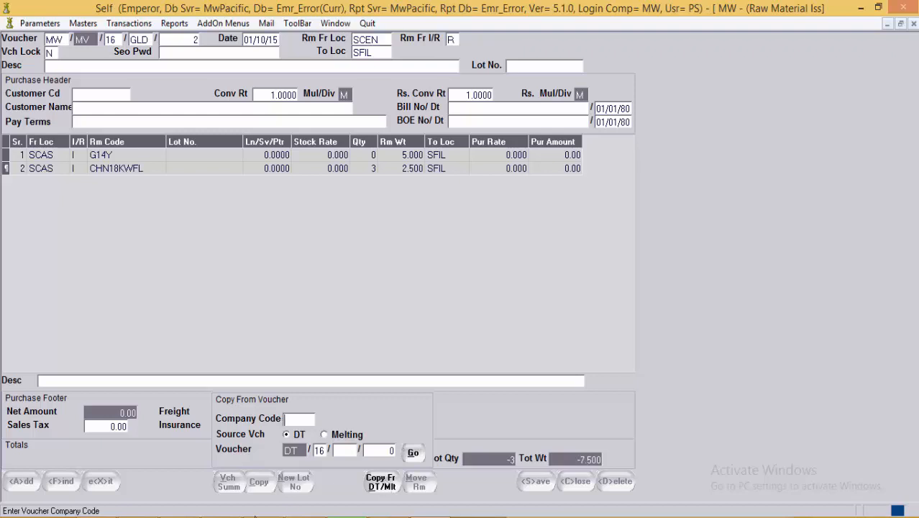
{"action": "left_click", "coordinate": [383, 486]}
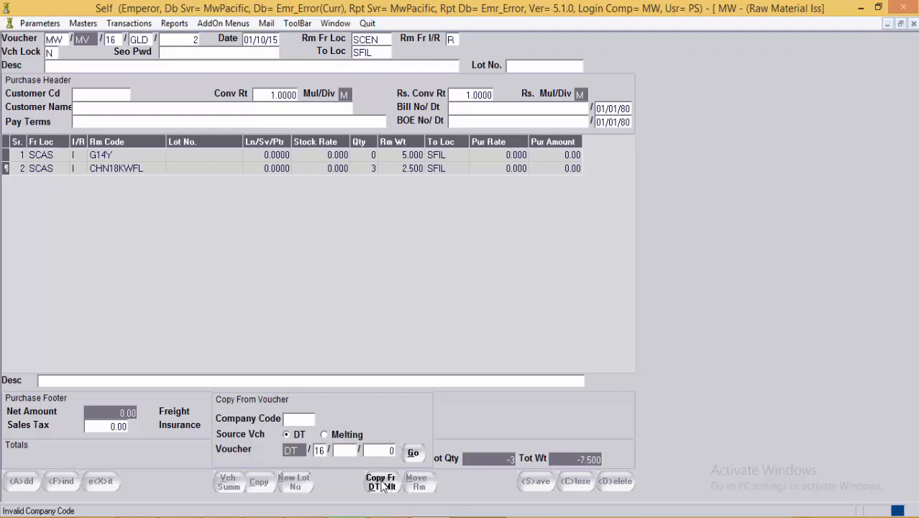
{"action": "type", "text": "MW"}
{"action": "left_click", "coordinate": [379, 489]}
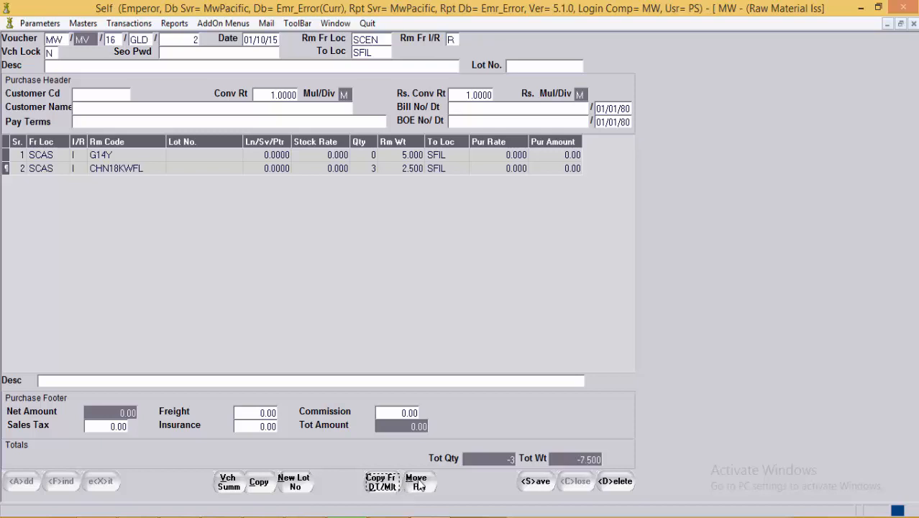
Step: Toggle the Move Rm panel, revisit line 1's Stock Rate, and save voucher GLD/2
{"action": "left_click", "coordinate": [421, 487]}
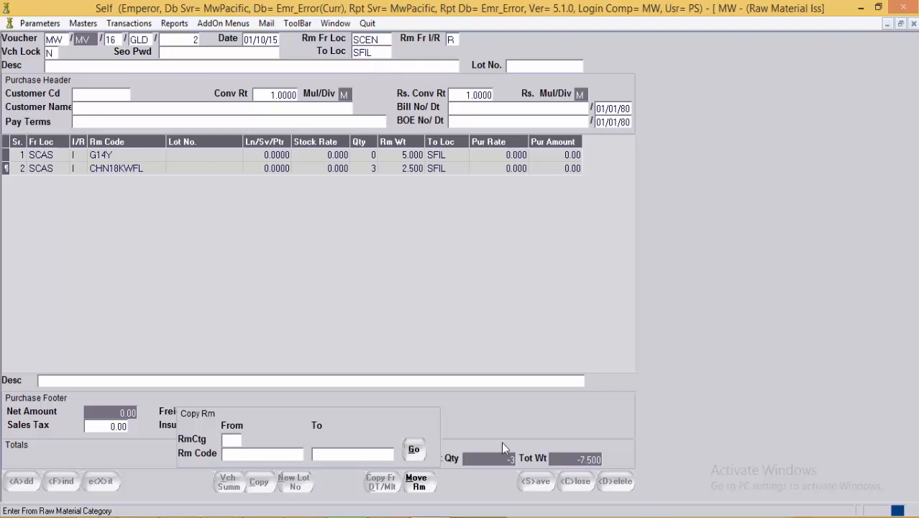
{"action": "left_click", "coordinate": [425, 488]}
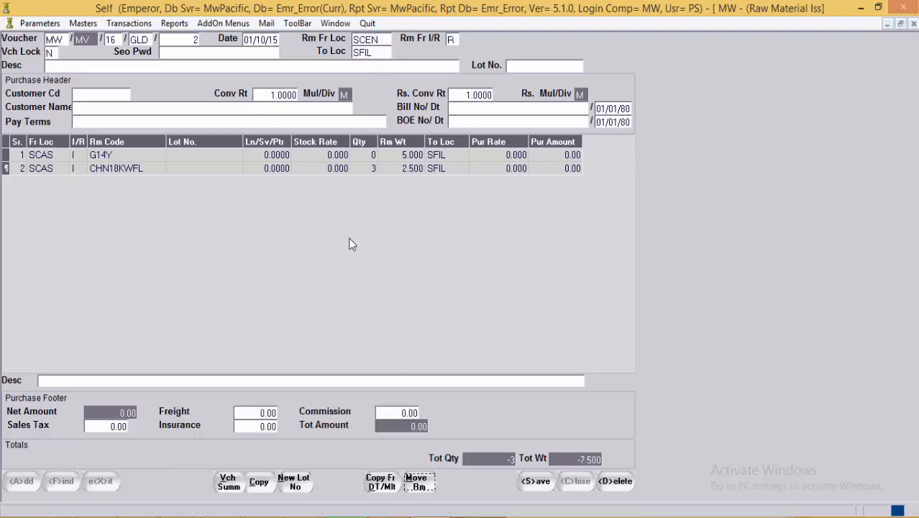
{"action": "left_click", "coordinate": [340, 170]}
{"action": "left_click", "coordinate": [346, 154]}
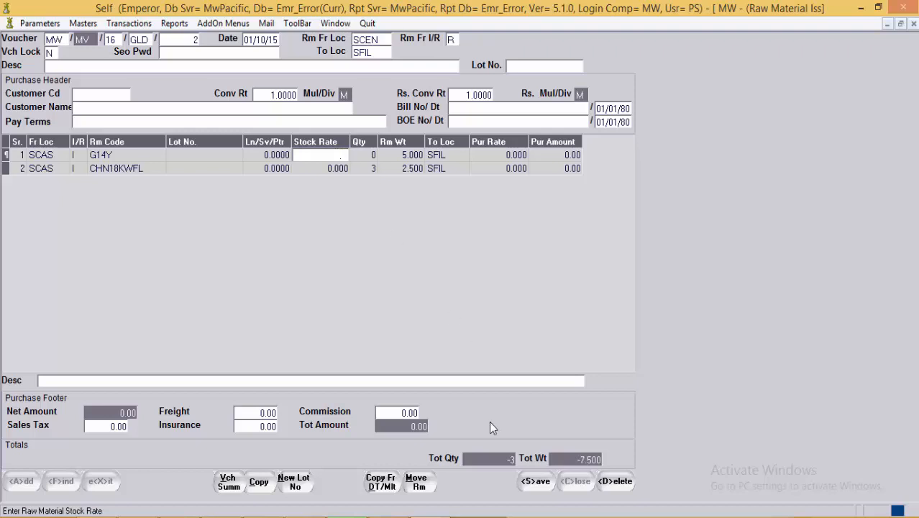
{"action": "left_click", "coordinate": [535, 482]}
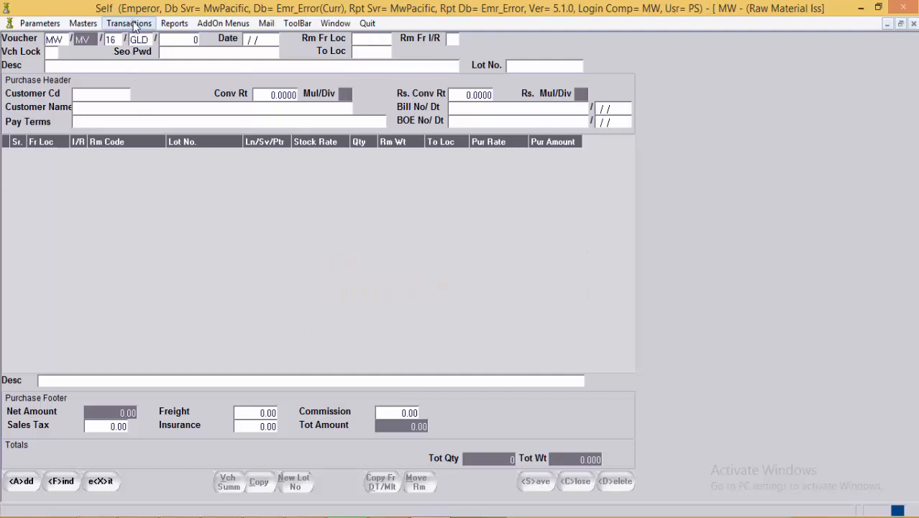
Step: Exit the Raw Material Issue form and start a new Conversion voucher from Raw Material Transactions
{"action": "left_click", "coordinate": [103, 481]}
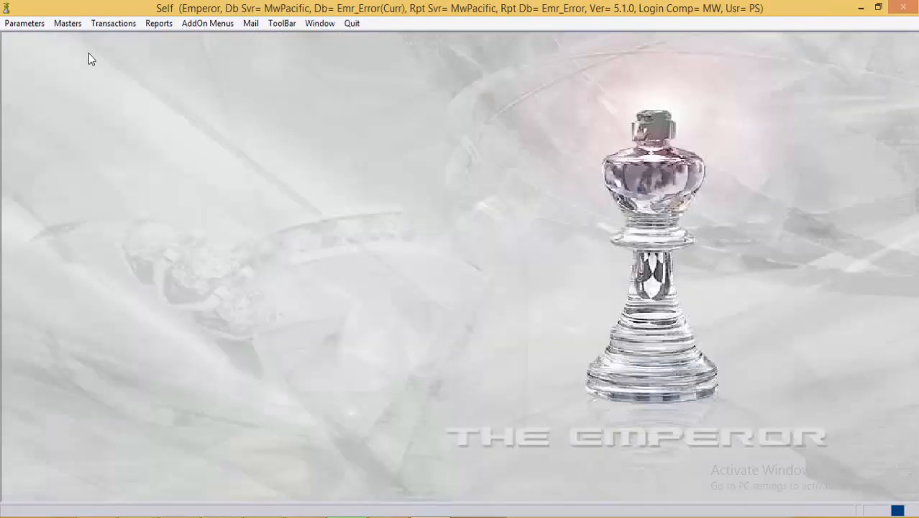
{"action": "left_click", "coordinate": [113, 23]}
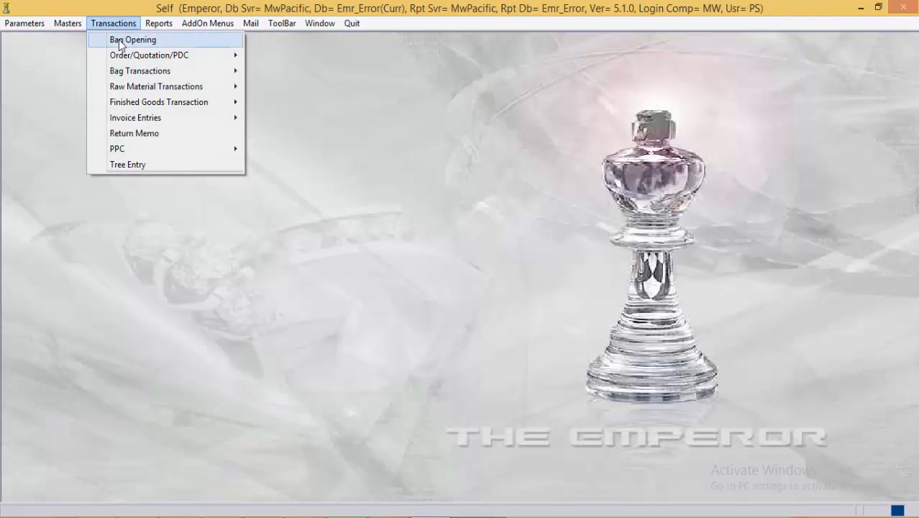
{"action": "mouse_move", "coordinate": [157, 93]}
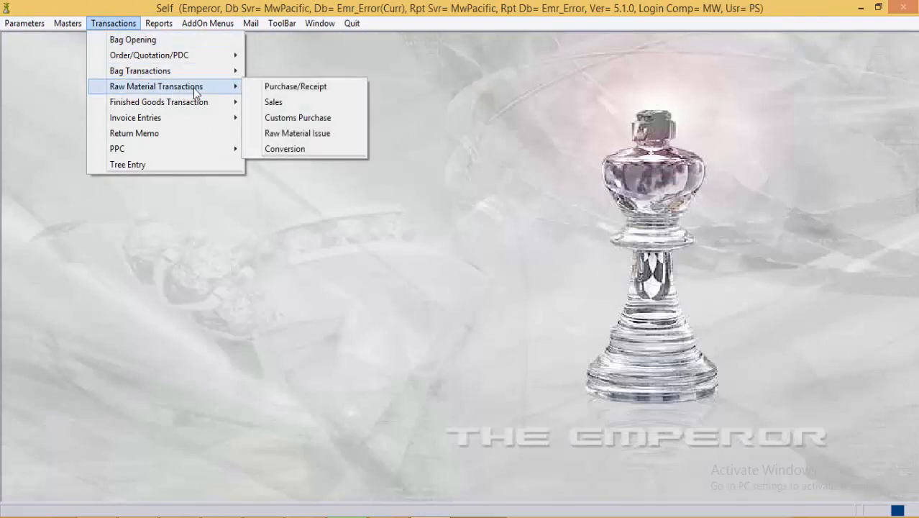
{"action": "left_click", "coordinate": [298, 148]}
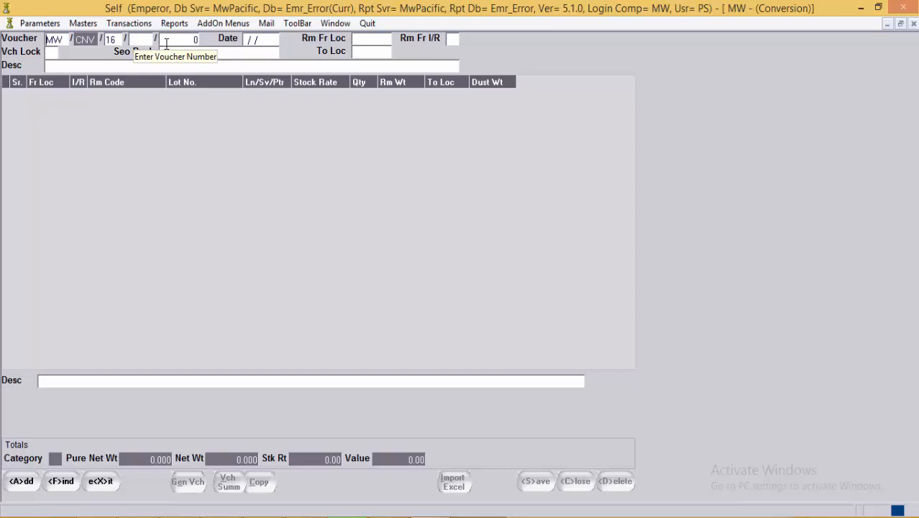
Step: Load conversion voucher GLD/1 by entering series GLD and number 1
{"action": "left_click", "coordinate": [148, 40]}
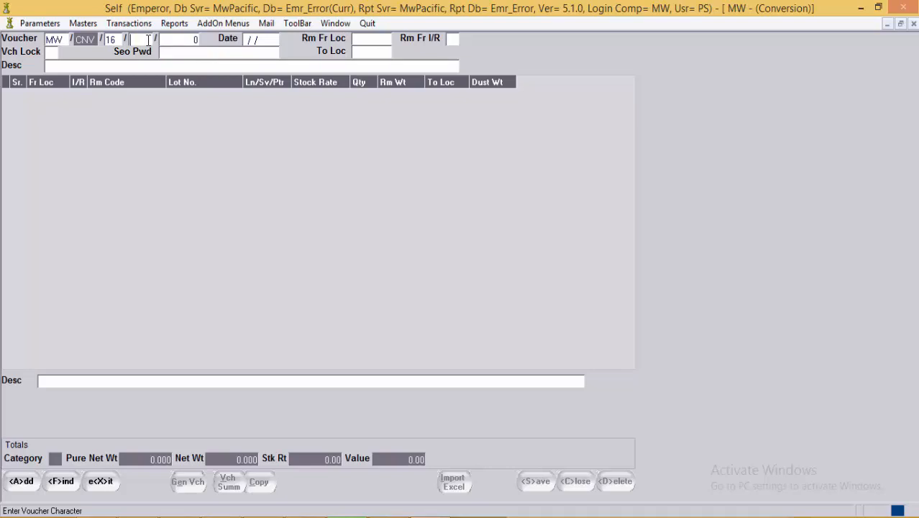
{"action": "type", "text": "GLD"}
{"action": "key", "text": "Return"}
{"action": "type", "text": "1"}
{"action": "key", "text": "Return"}
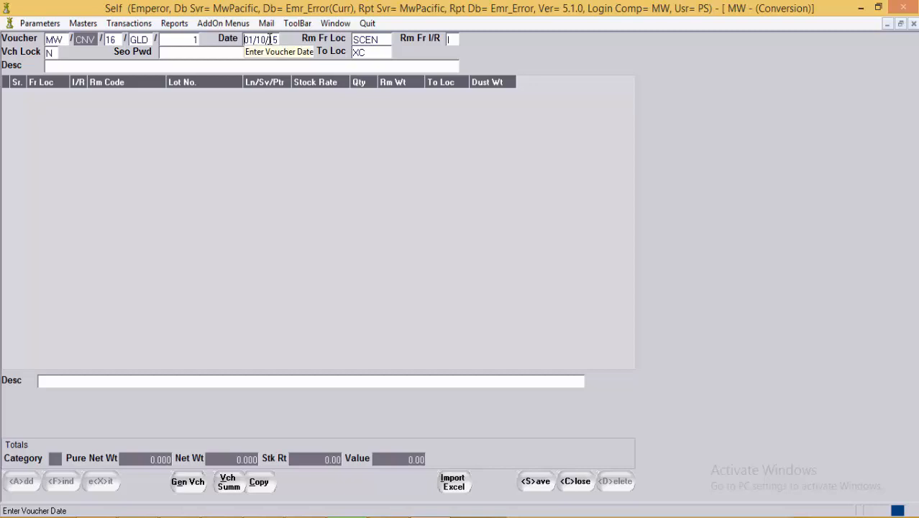
Step: Change the default source location from SCEN to SCAS, keep XC as destination, and begin line 1
{"action": "left_click", "coordinate": [386, 40]}
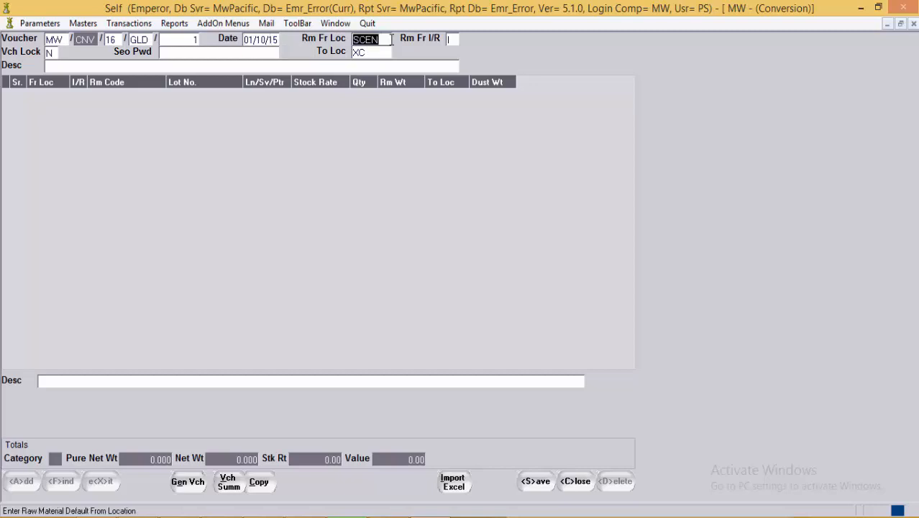
{"action": "key", "text": "BackSpace"}
{"action": "key", "text": "F1"}
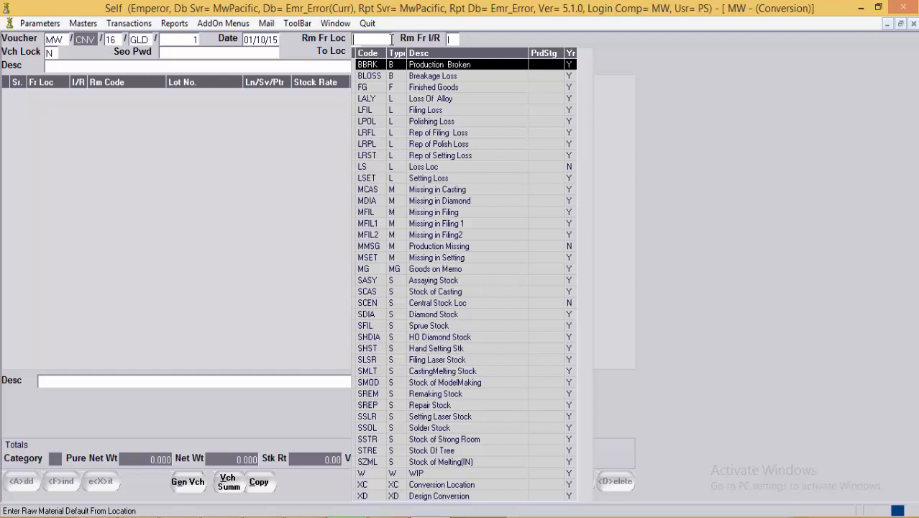
{"action": "type", "text": "SCAS"}
{"action": "key", "text": "Return"}
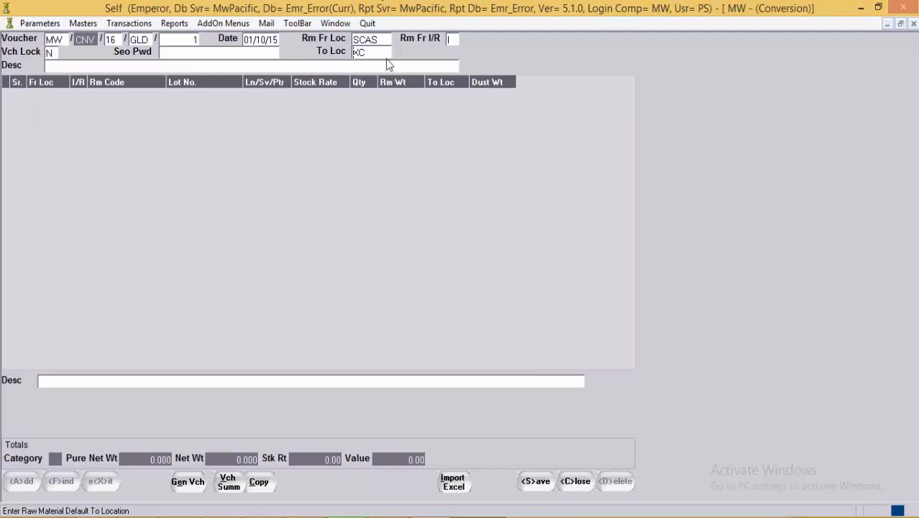
{"action": "left_click", "coordinate": [386, 54]}
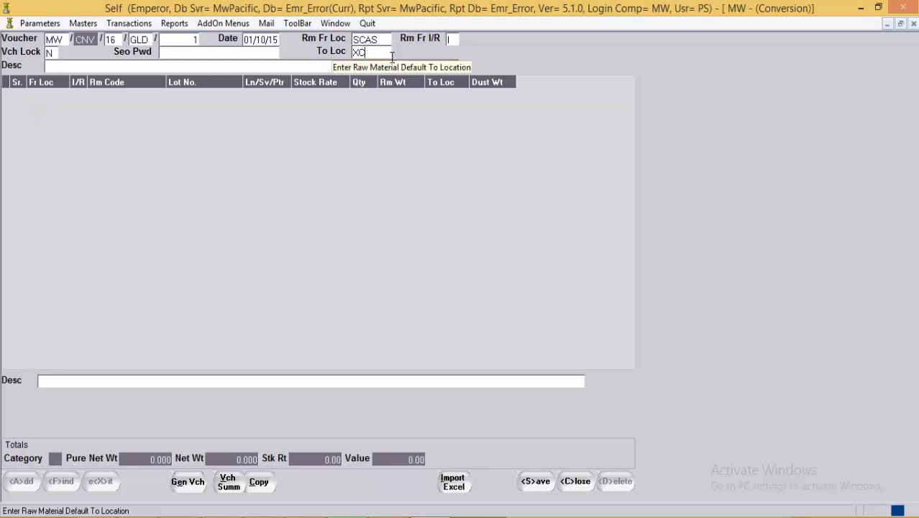
{"action": "left_click", "coordinate": [171, 54]}
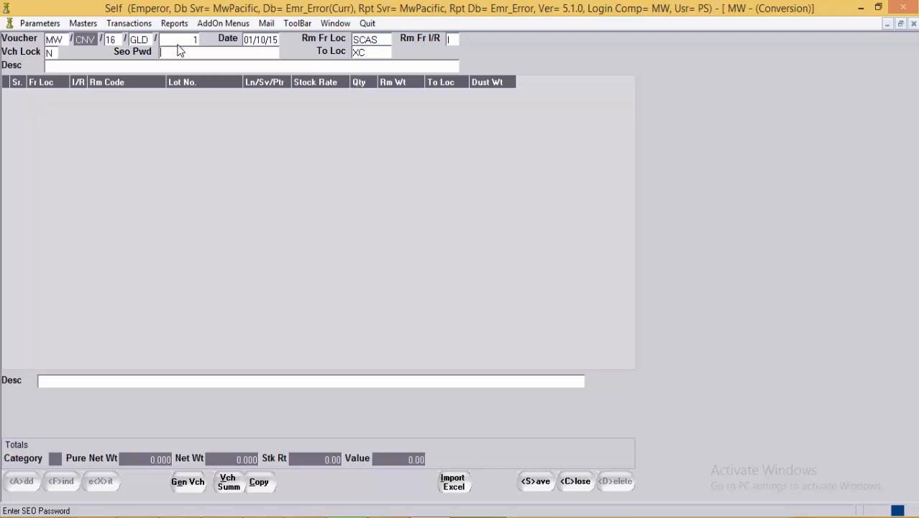
{"action": "left_click", "coordinate": [167, 67]}
{"action": "key", "text": "Return"}
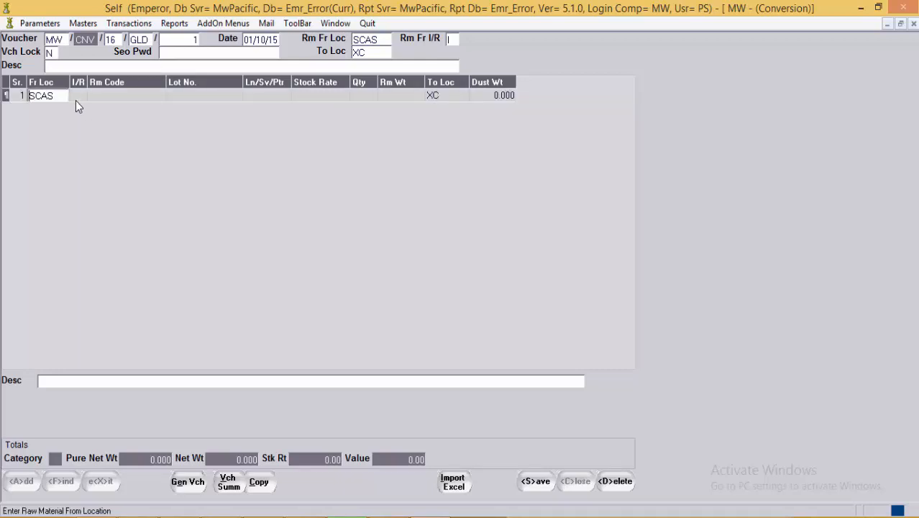
Step: Issue G24 weighing 100.000 from SCAS on line 1
{"action": "key", "text": "Return"}
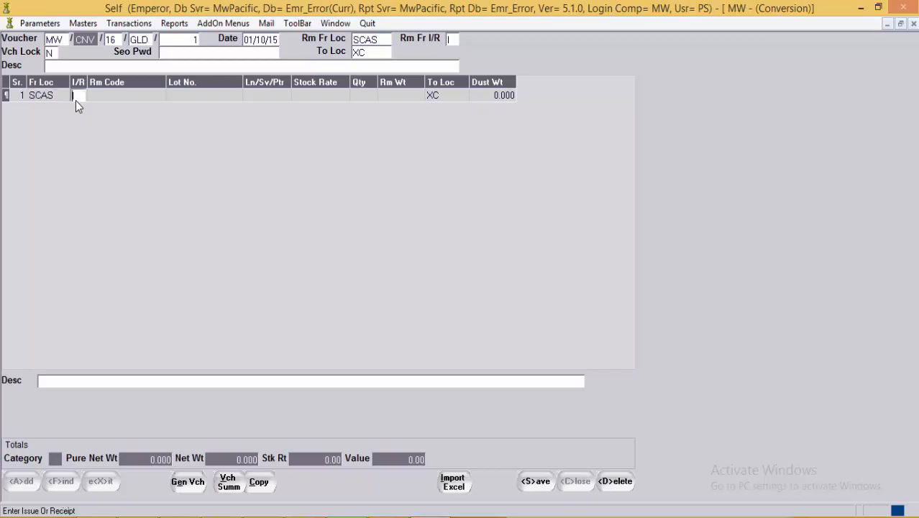
{"action": "key", "text": "Return"}
{"action": "type", "text": "G"}
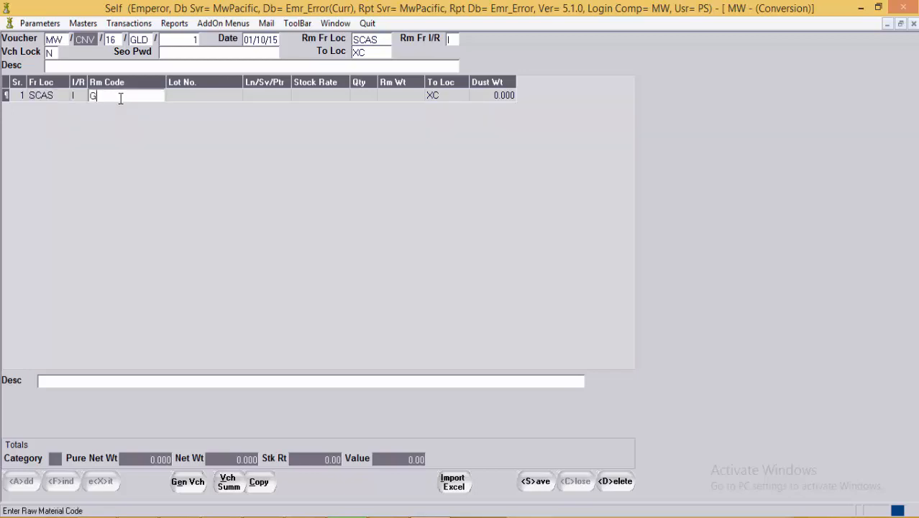
{"action": "type", "text": "24"}
{"action": "key", "text": "Return"}
{"action": "key", "text": "Return"}
{"action": "key", "text": "Return"}
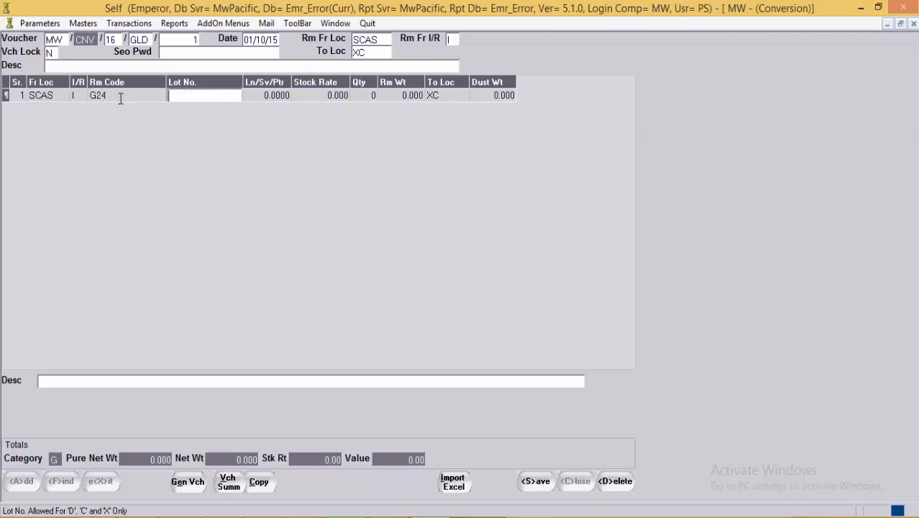
{"action": "key", "text": "Return"}
{"action": "key", "text": "Return"}
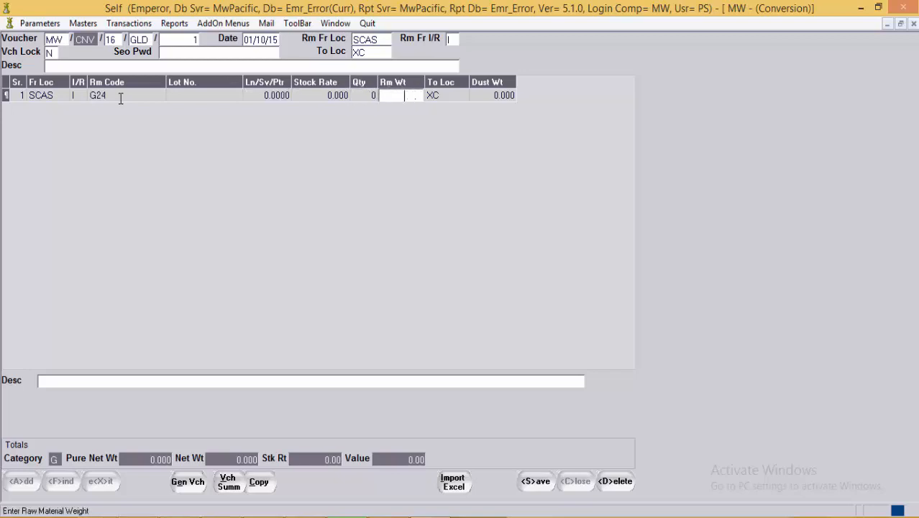
{"action": "type", "text": "100 ."}
{"action": "key", "text": "Return"}
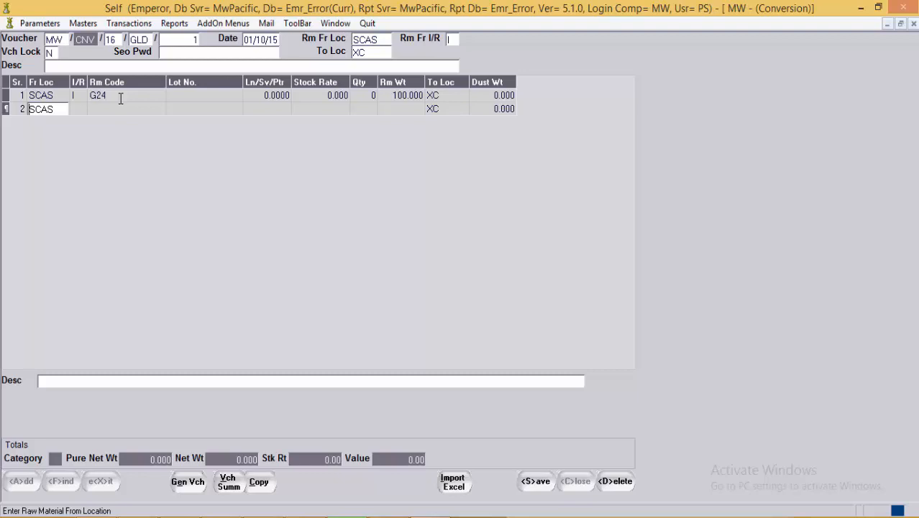
Step: Issue ALS weighing 32.000 from SCAS on line 2, starting a third line
{"action": "key", "text": "Return"}
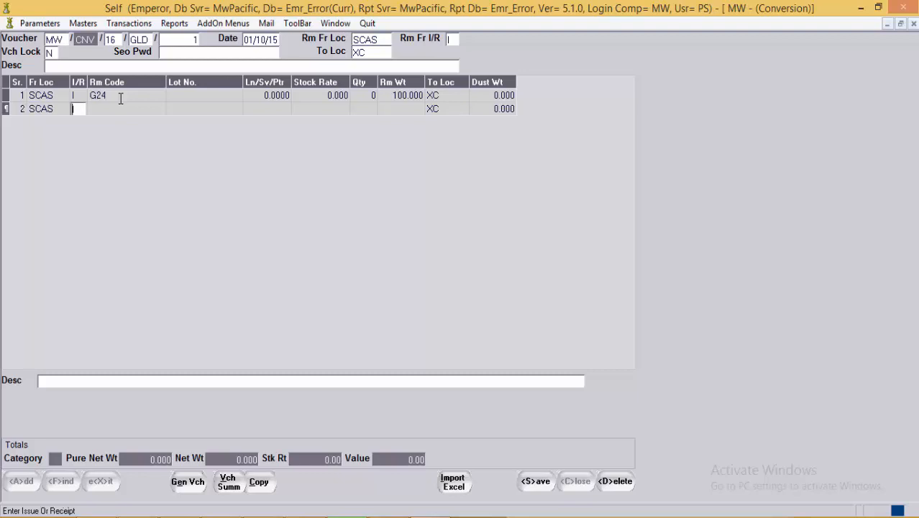
{"action": "key", "text": "Return"}
{"action": "key", "text": "F1"}
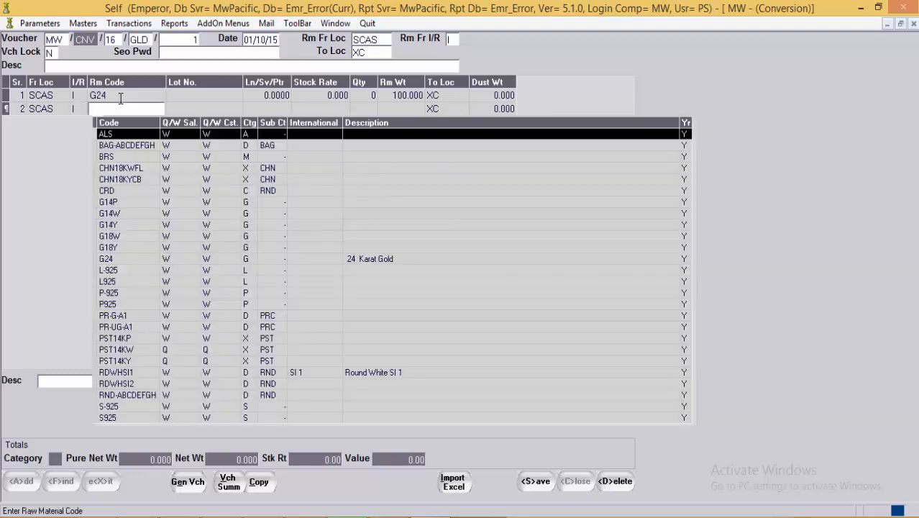
{"action": "key", "text": "Return"}
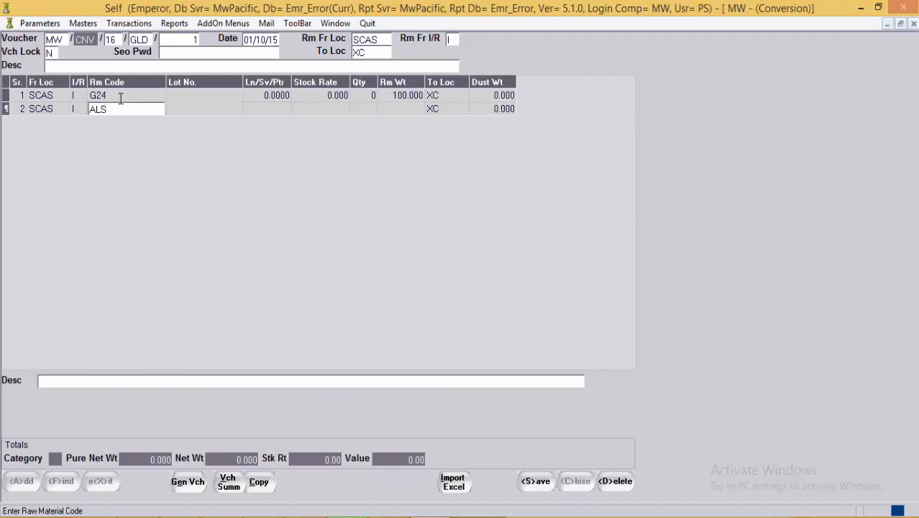
{"action": "key", "text": "Return"}
{"action": "key", "text": "Return"}
{"action": "key", "text": "Return"}
{"action": "key", "text": "Return"}
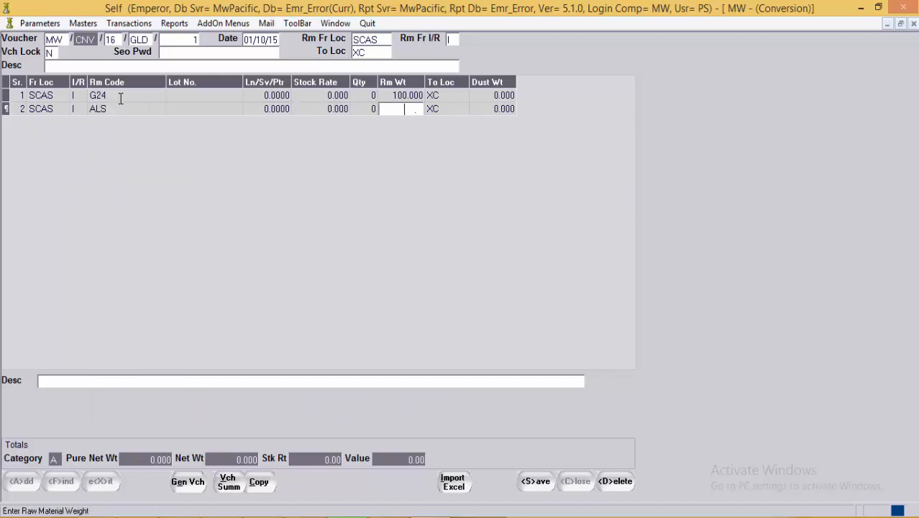
{"action": "type", "text": "32 ."}
{"action": "key", "text": "Return"}
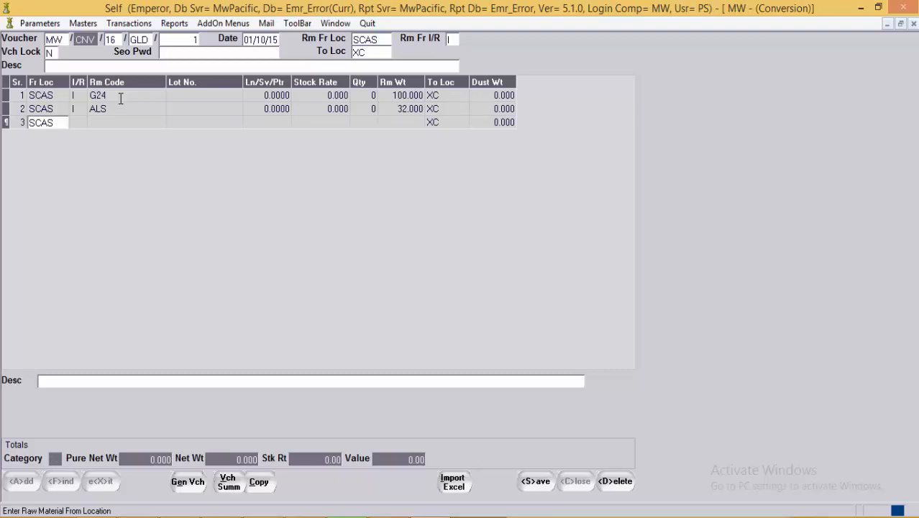
Step: Make line 3 a receipt of G18W weighing 131.000 into XC, then start line 4
{"action": "key", "text": "Return"}
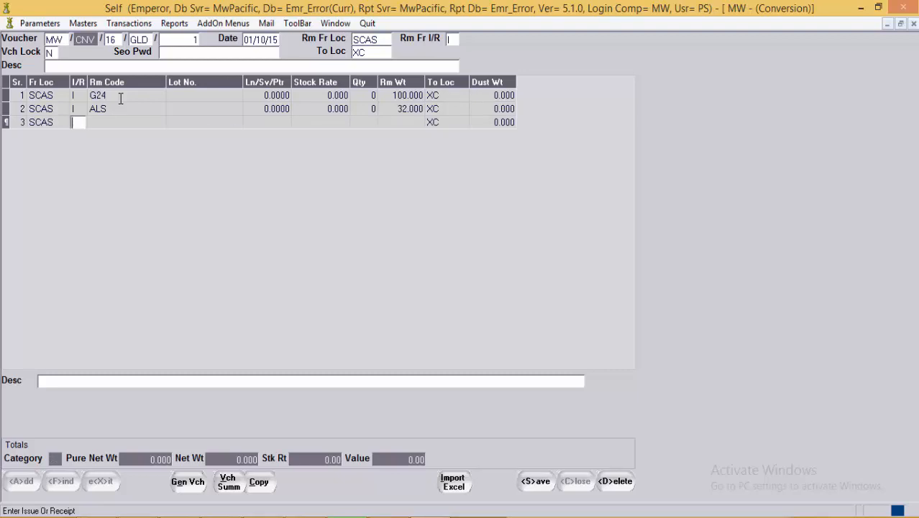
{"action": "type", "text": "R"}
{"action": "key", "text": "Return"}
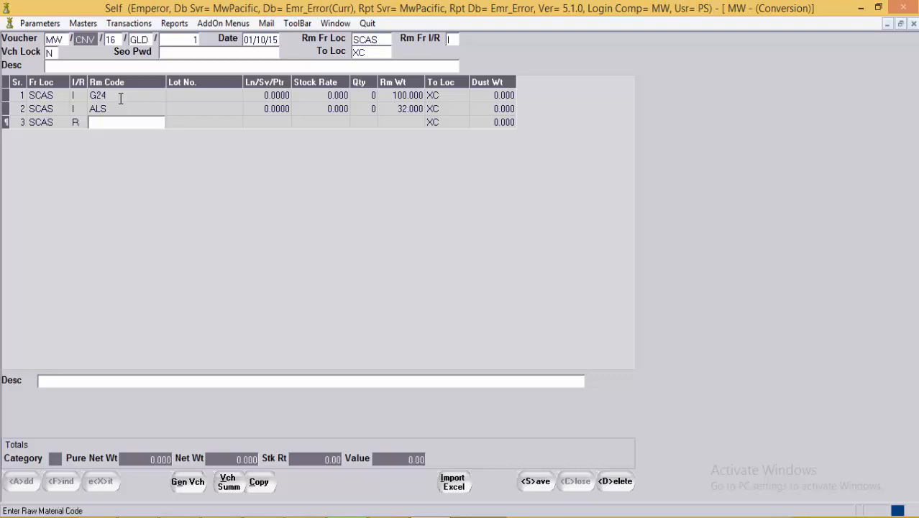
{"action": "type", "text": "G18"}
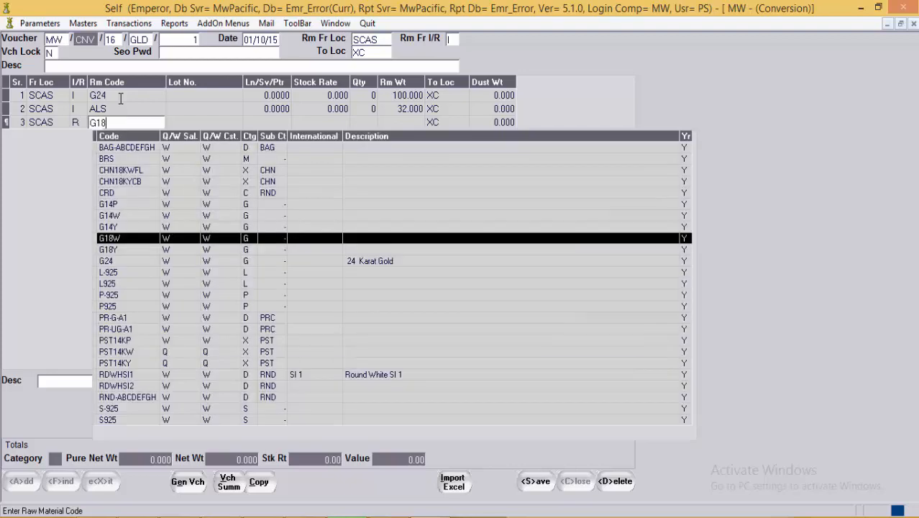
{"action": "type", "text": "W"}
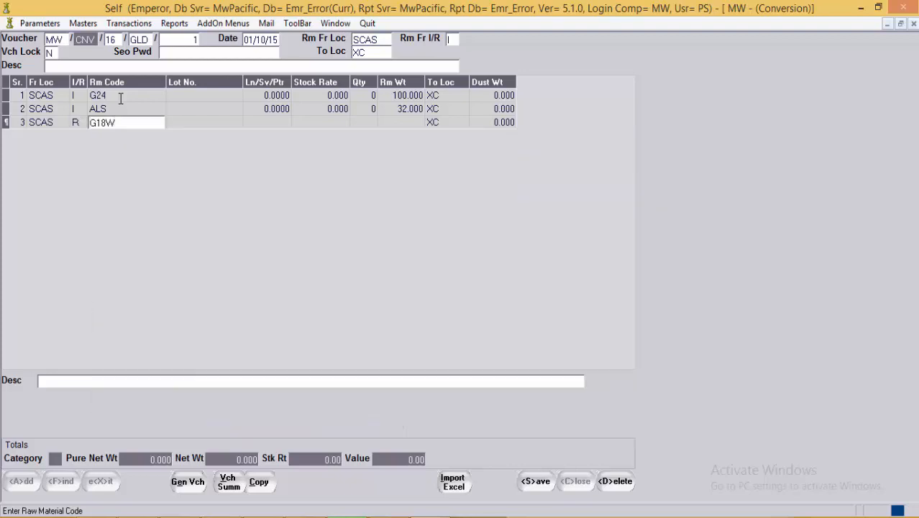
{"action": "key", "text": "Return"}
{"action": "key", "text": "Return"}
{"action": "key", "text": "Return"}
{"action": "key", "text": "Return"}
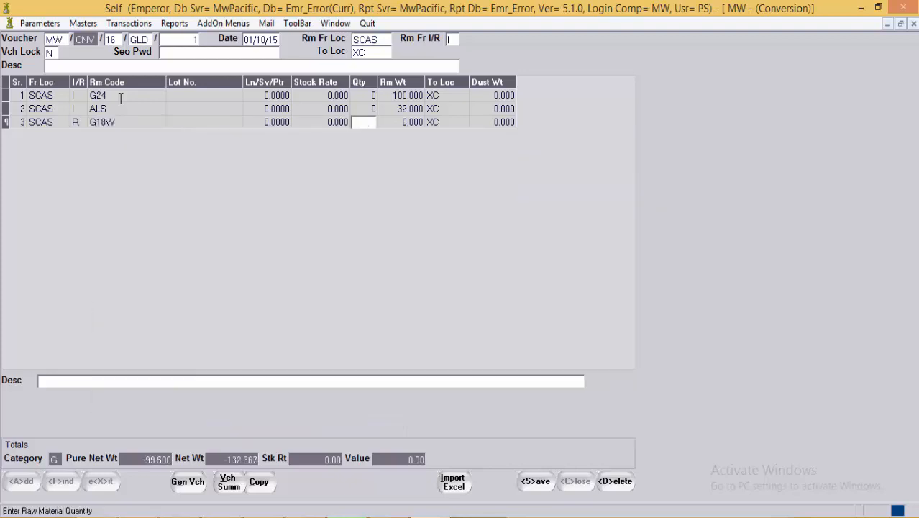
{"action": "key", "text": "Return"}
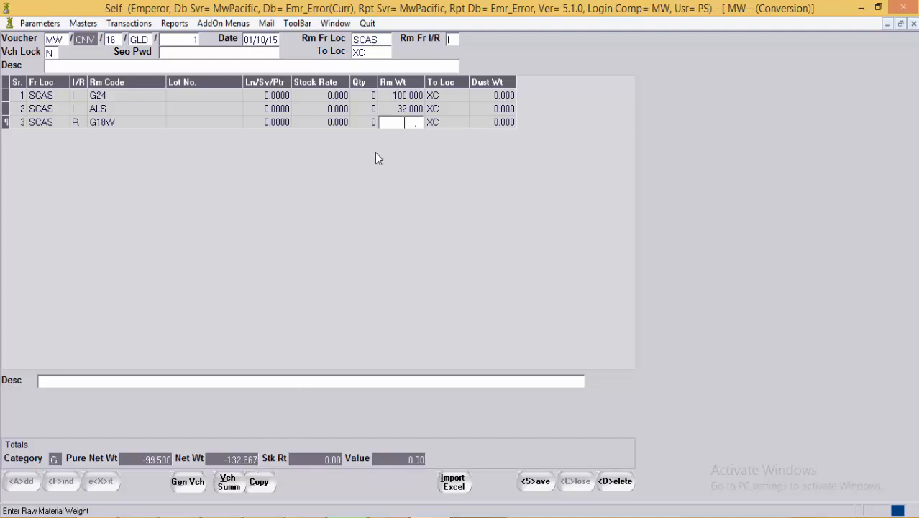
{"action": "left_click", "coordinate": [353, 126]}
{"action": "left_click", "coordinate": [391, 128]}
{"action": "type", "text": "131 ."}
{"action": "key", "text": "Return"}
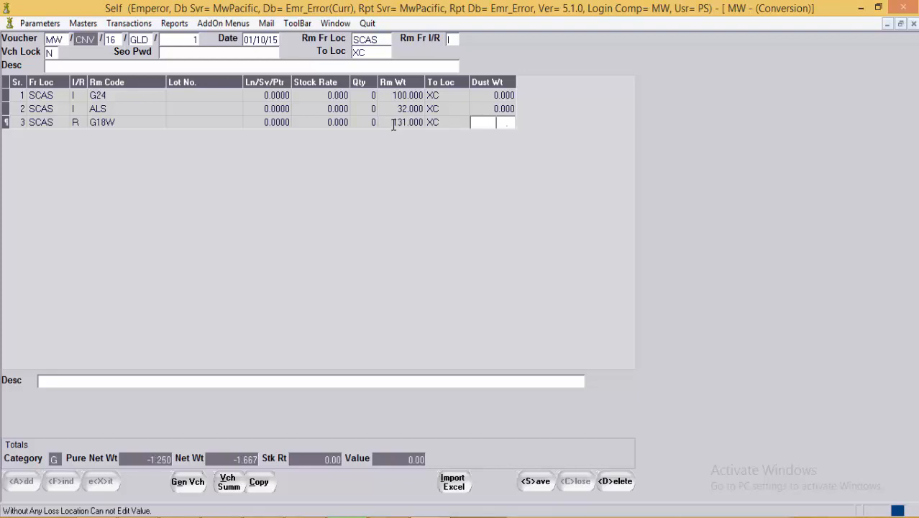
{"action": "key", "text": "Return"}
{"action": "key", "text": "shift+End"}
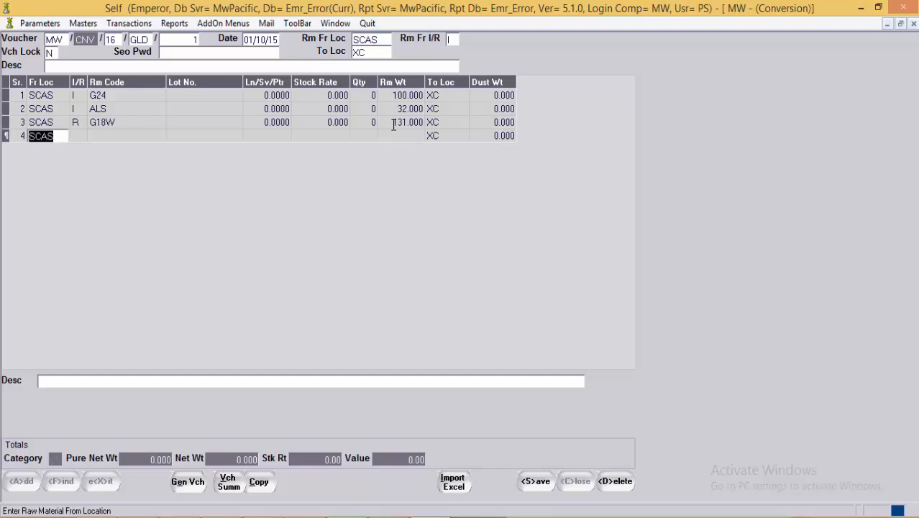
Step: Make line 4 a receipt of G18W weighing 1.667 from LALY instead of SCAS
{"action": "key", "text": "Delete"}
{"action": "type", "text": "LALY"}
{"action": "key", "text": "Return"}
{"action": "key", "text": "Return"}
{"action": "type", "text": "G"}
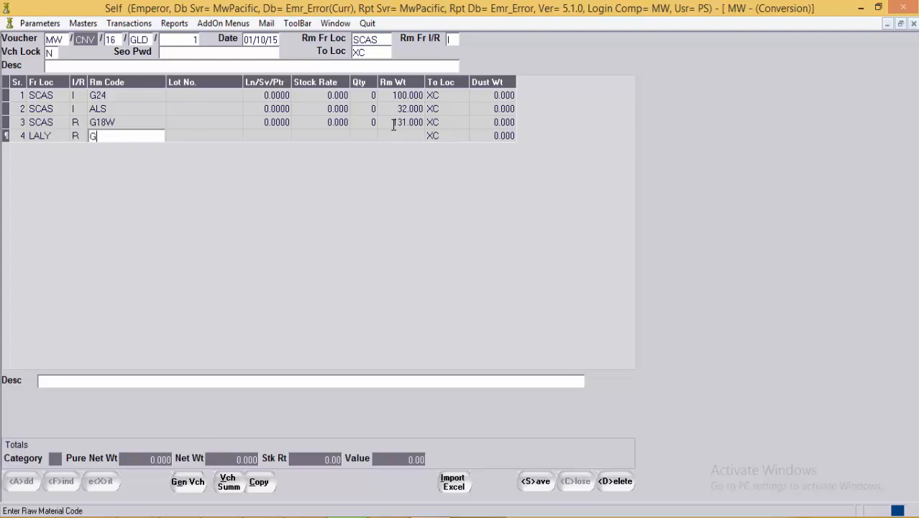
{"action": "type", "text": "18W"}
{"action": "key", "text": "Return"}
{"action": "key", "text": "Return"}
{"action": "key", "text": "Return"}
{"action": "key", "text": "Return"}
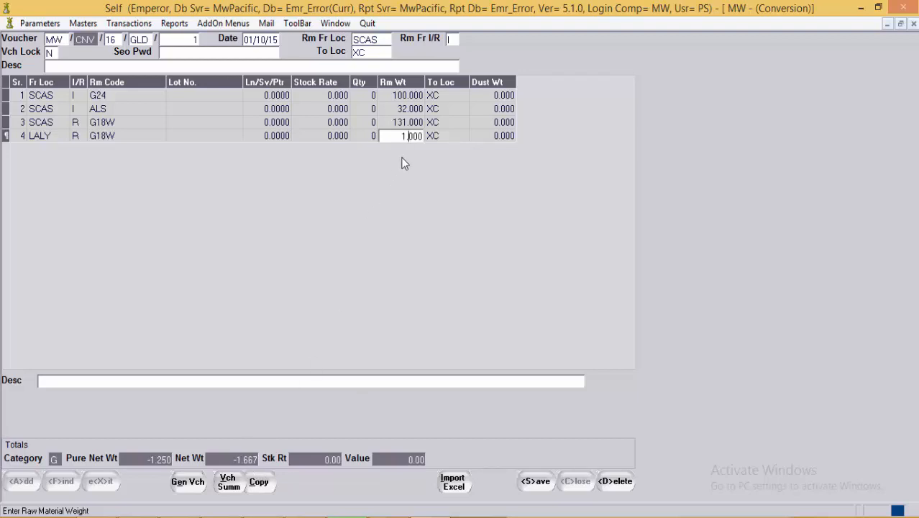
{"action": "type", "text": "667"}
{"action": "key", "text": "Return"}
{"action": "left_click", "coordinate": [451, 141]}
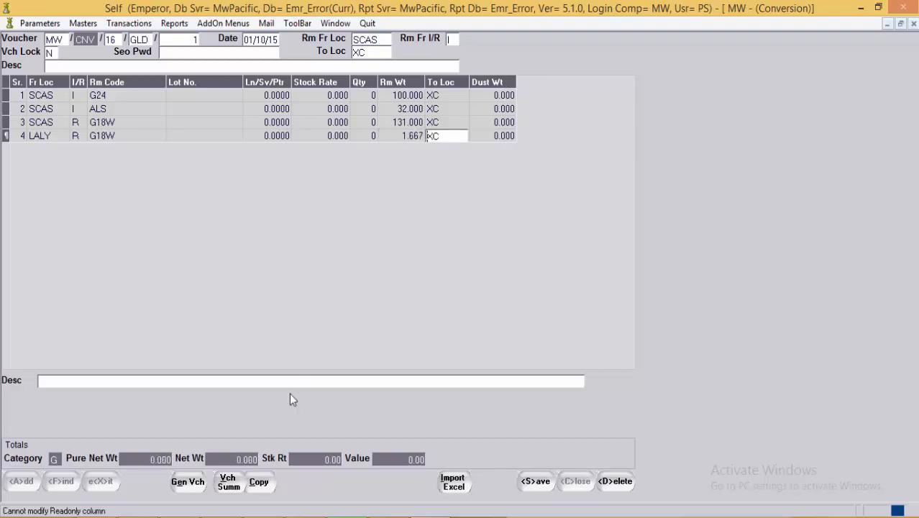
{"action": "left_click", "coordinate": [323, 123]}
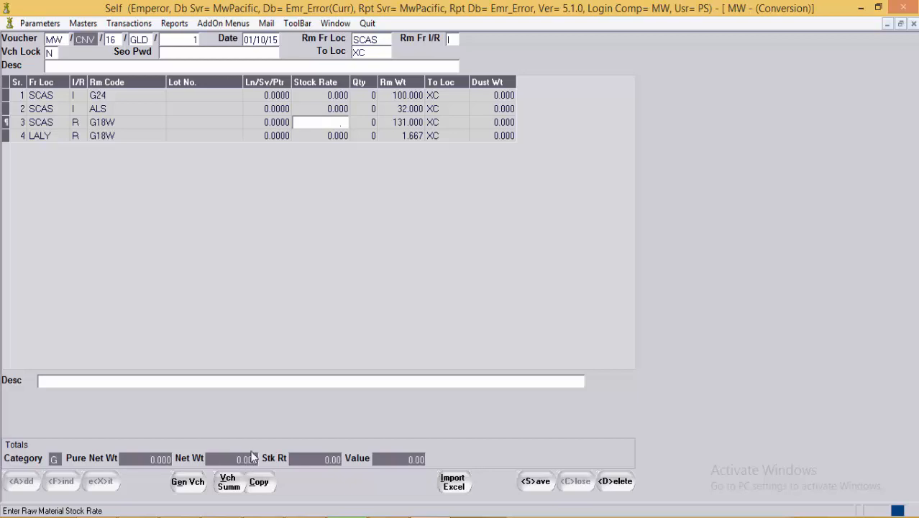
Step: Save the gold conversion voucher and reopen GLD voucher 1 for editing
{"action": "left_click", "coordinate": [541, 483]}
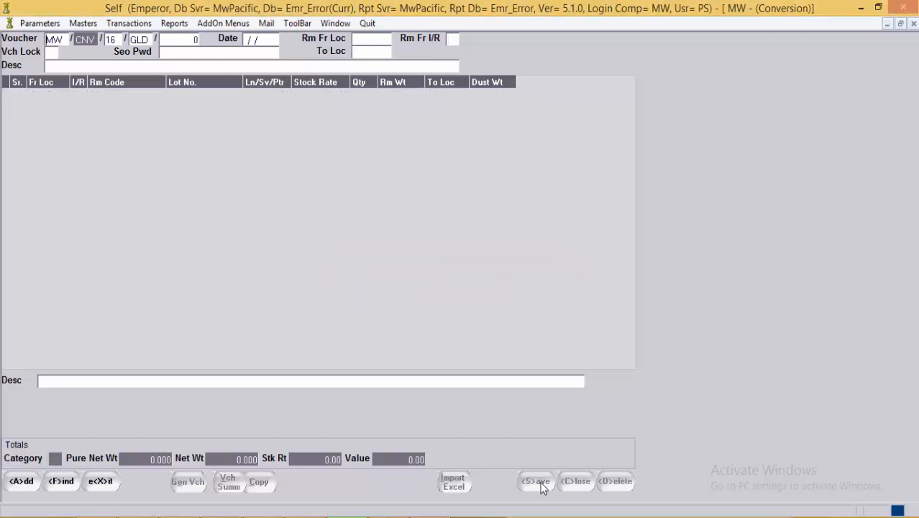
{"action": "left_click", "coordinate": [175, 40]}
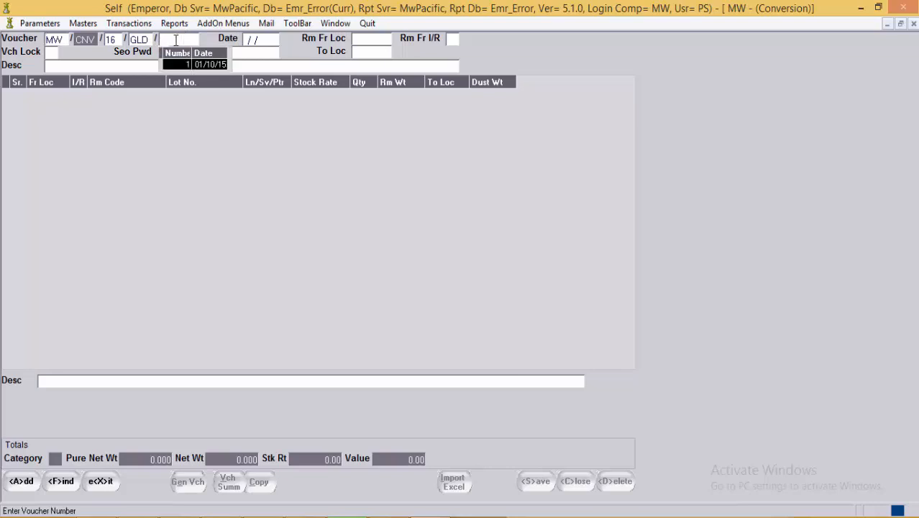
{"action": "type", "text": "1"}
{"action": "key", "text": "Return"}
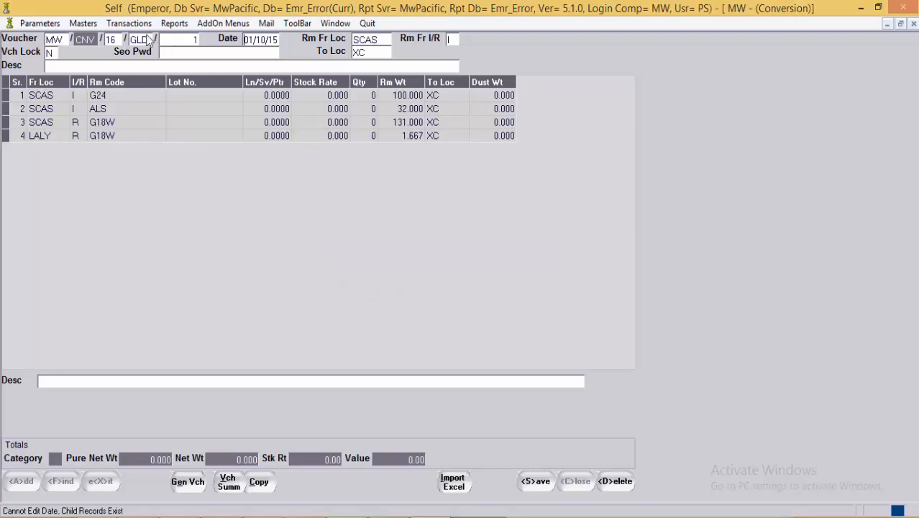
Step: Change row 4's weight from 1.667 to 1.000 and try saving, which raises the net-pure-weight error
{"action": "left_click", "coordinate": [371, 137]}
{"action": "left_click", "coordinate": [408, 139]}
{"action": "left_click_drag", "start_coordinate": [399, 141], "coordinate": [527, 153]}
{"action": "key", "text": "BackSpace"}
{"action": "type", "text": "1.0"}
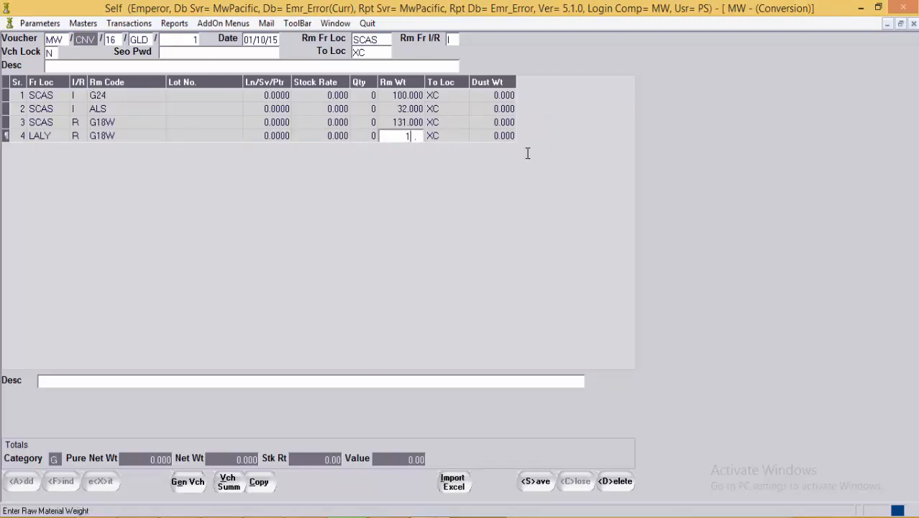
{"action": "left_click", "coordinate": [411, 127]}
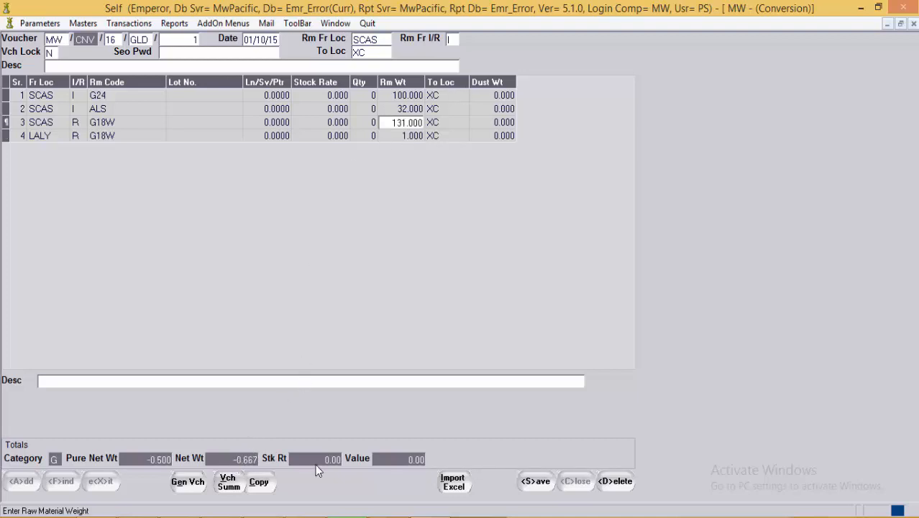
{"action": "left_click", "coordinate": [536, 483]}
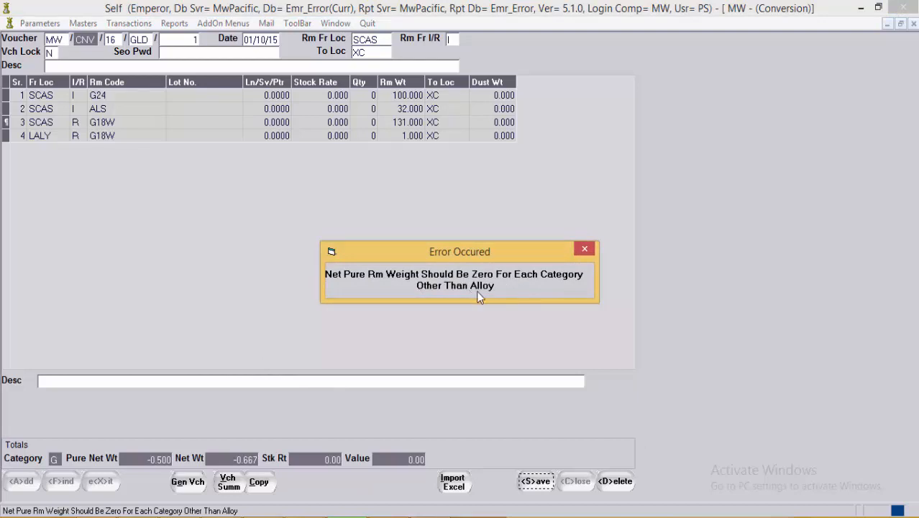
Step: Dismiss the zero-net-weight error, restore row 4's LALY weight to 1.667, and save GLD/1
{"action": "left_click", "coordinate": [585, 249]}
{"action": "left_click", "coordinate": [398, 137]}
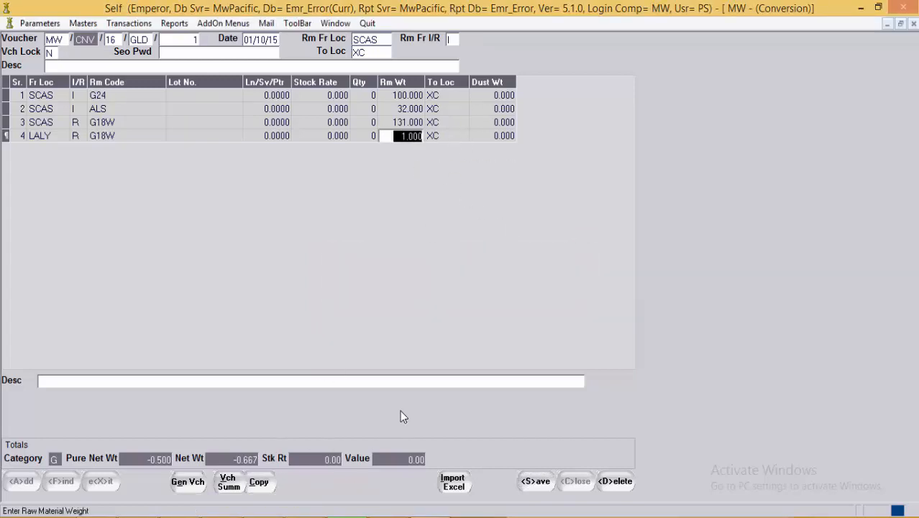
{"action": "key", "text": "Left"}
{"action": "key", "text": "Right"}
{"action": "key", "text": "Right"}
{"action": "key", "text": "Right"}
{"action": "key", "text": "Right"}
{"action": "key", "text": "Right"}
{"action": "key", "text": "Right"}
{"action": "type", "text": "667"}
{"action": "left_click", "coordinate": [310, 110]}
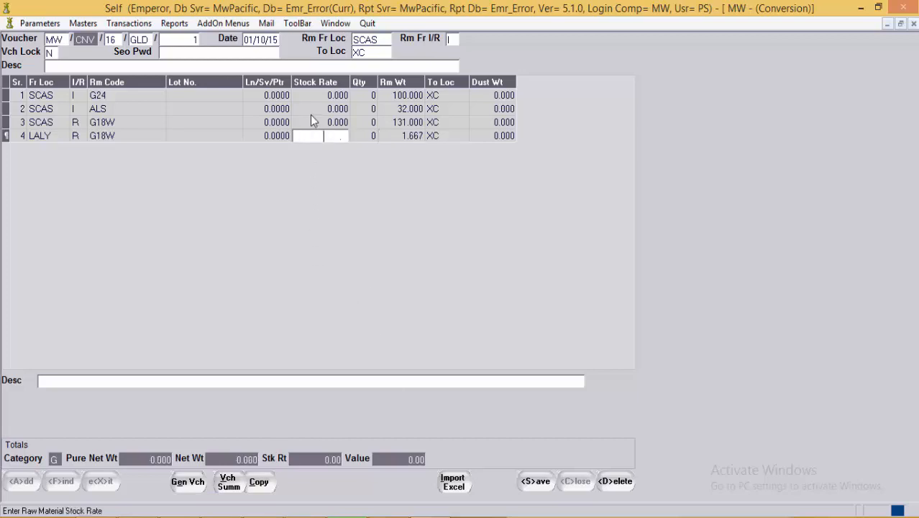
{"action": "left_click", "coordinate": [539, 483]}
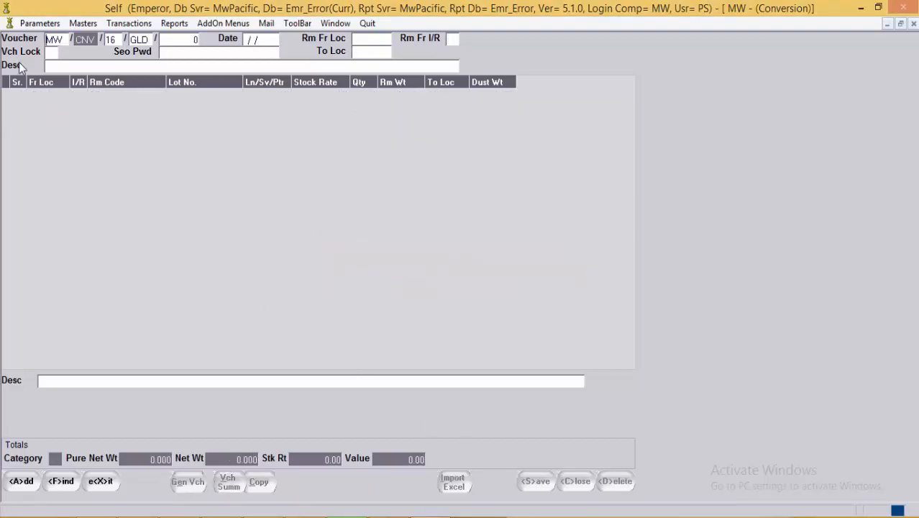
Step: Switch the voucher character to DIA and load Diamond Conversion voucher number 2
{"action": "left_click", "coordinate": [150, 40]}
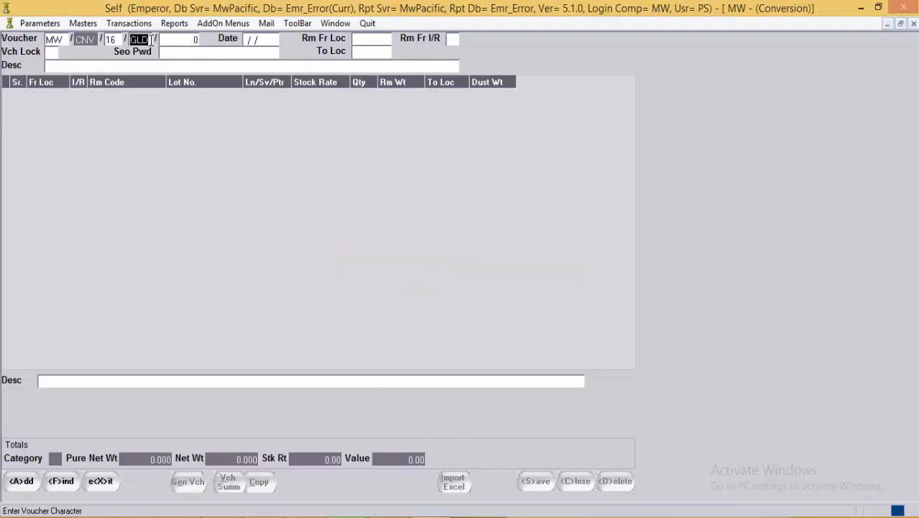
{"action": "double_click", "coordinate": [151, 39]}
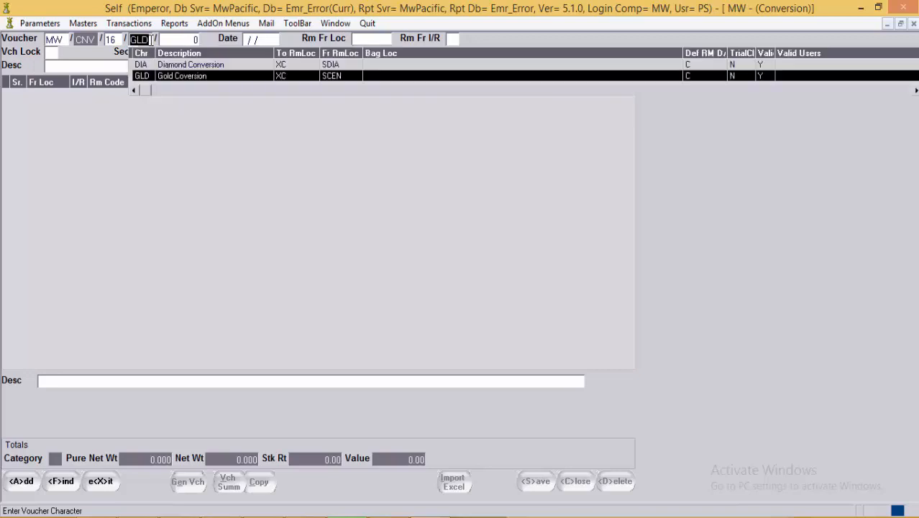
{"action": "key", "text": "Up"}
{"action": "key", "text": "Return"}
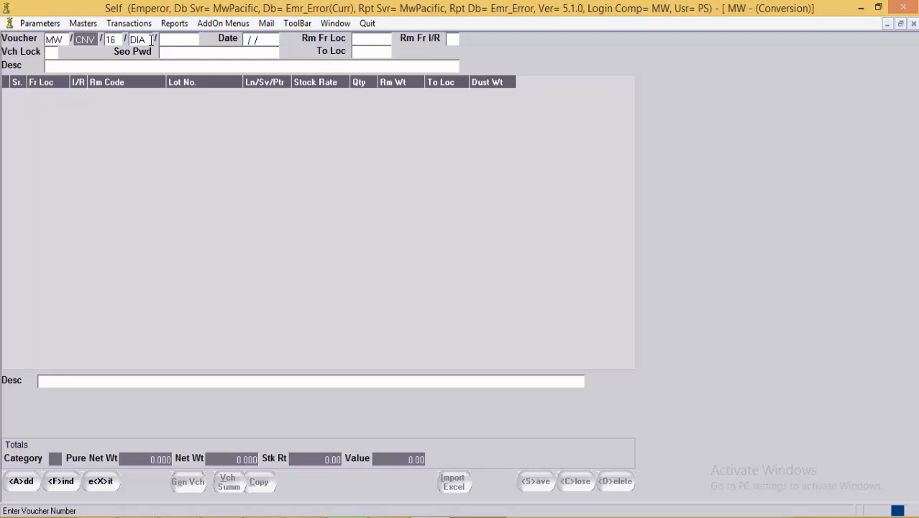
{"action": "key", "text": "F1"}
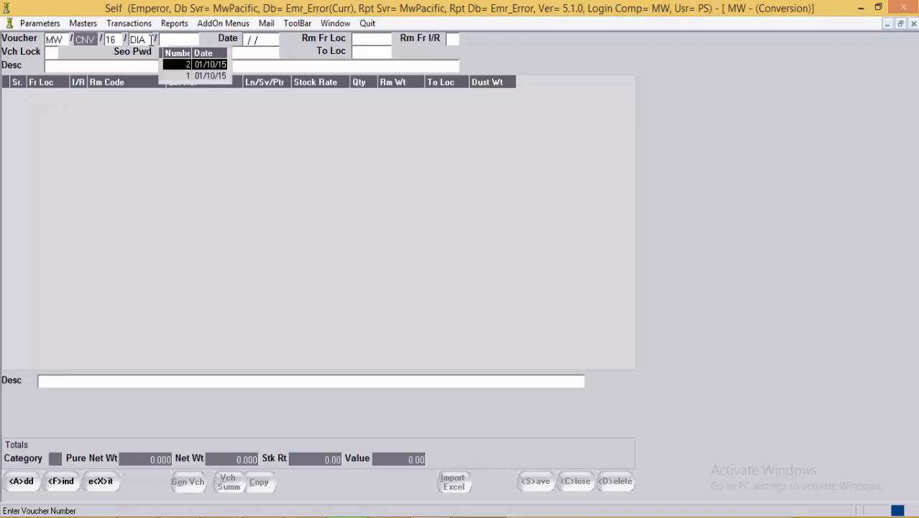
{"action": "key", "text": "Return"}
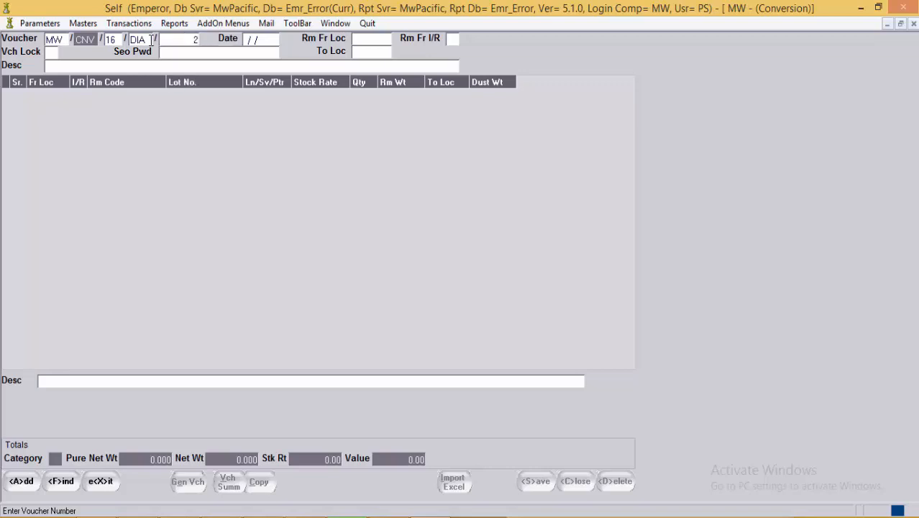
{"action": "key", "text": "Return"}
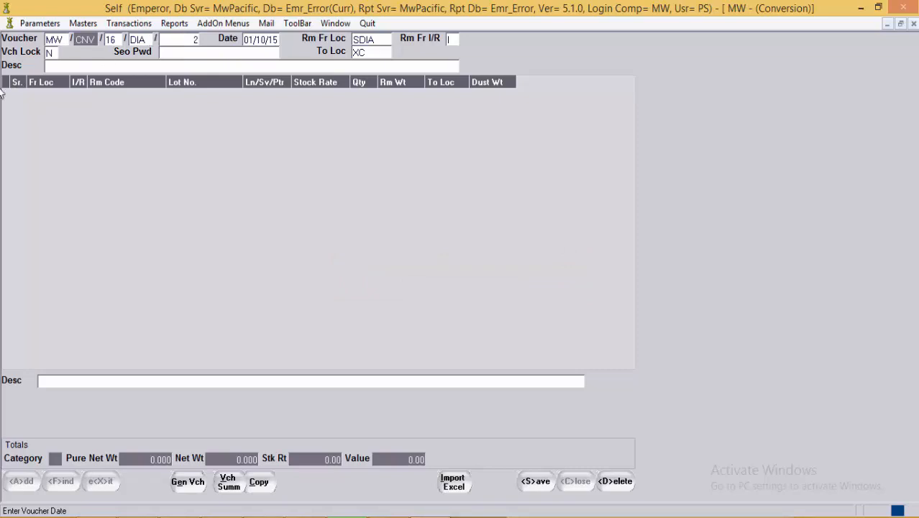
Step: Start row 1 as an issue line with raw material RND-ABCDEFGH
{"action": "key", "text": "Return"}
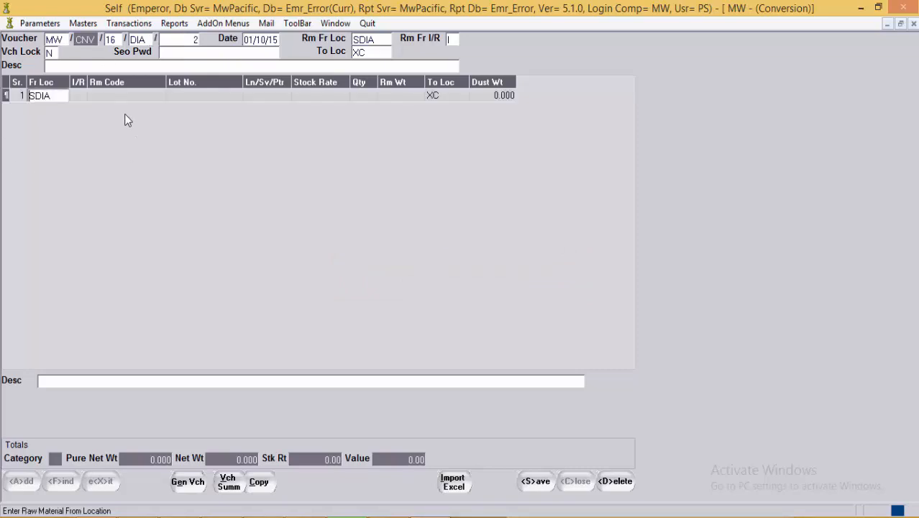
{"action": "left_click", "coordinate": [81, 100]}
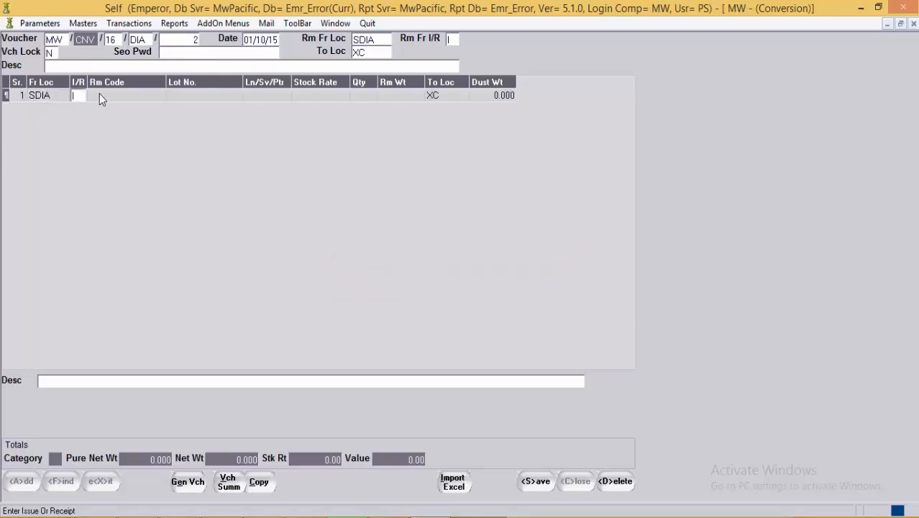
{"action": "type", "text": "I"}
{"action": "key", "text": "Return"}
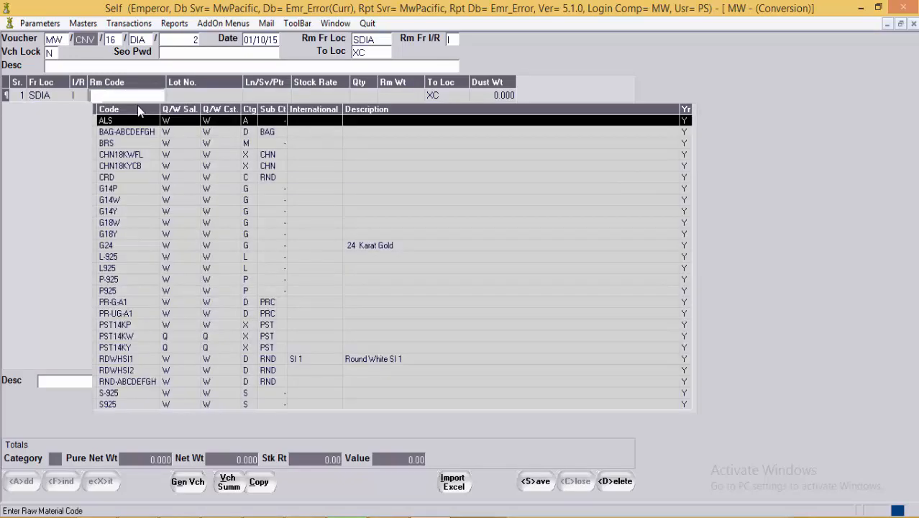
{"action": "type", "text": "RND"}
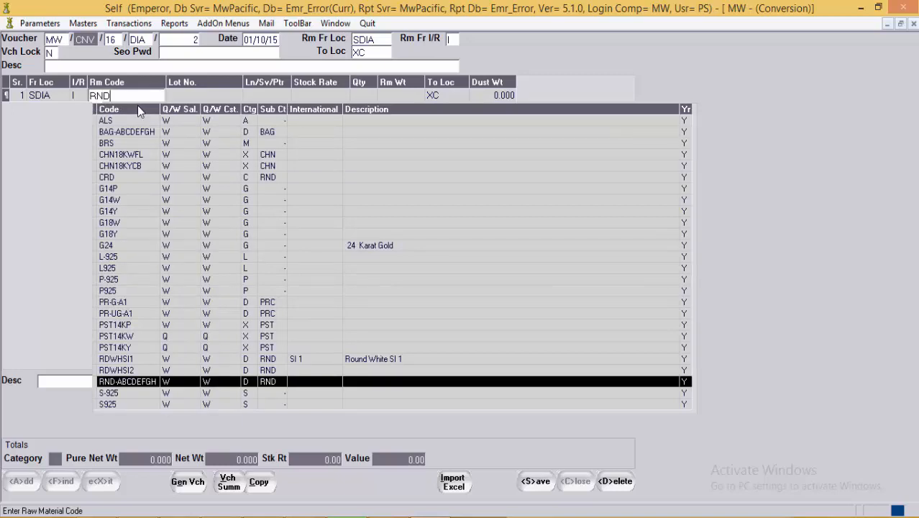
{"action": "key", "text": "Return"}
Step: Give the issue line size 1.5000, stock rate 100, quantity 100 and weight 5.000
{"action": "key", "text": "Return"}
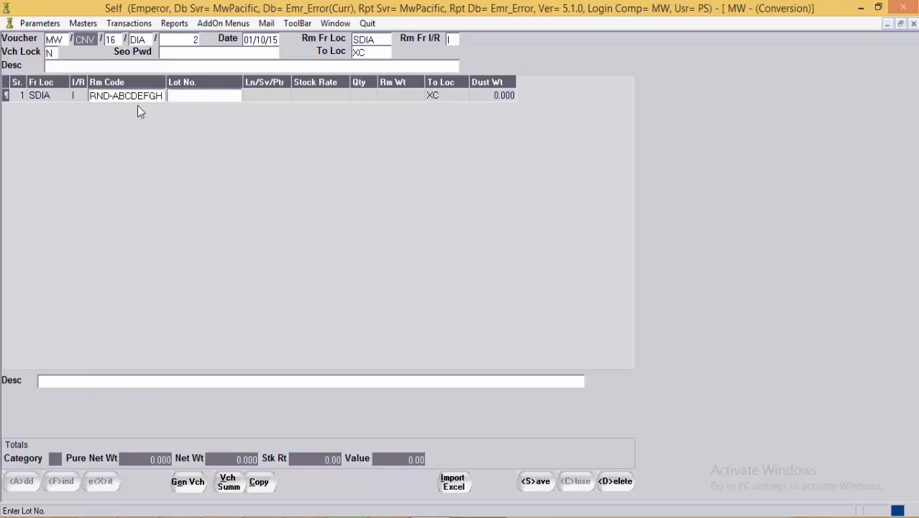
{"action": "key", "text": "Return"}
{"action": "type", "text": "1.5"}
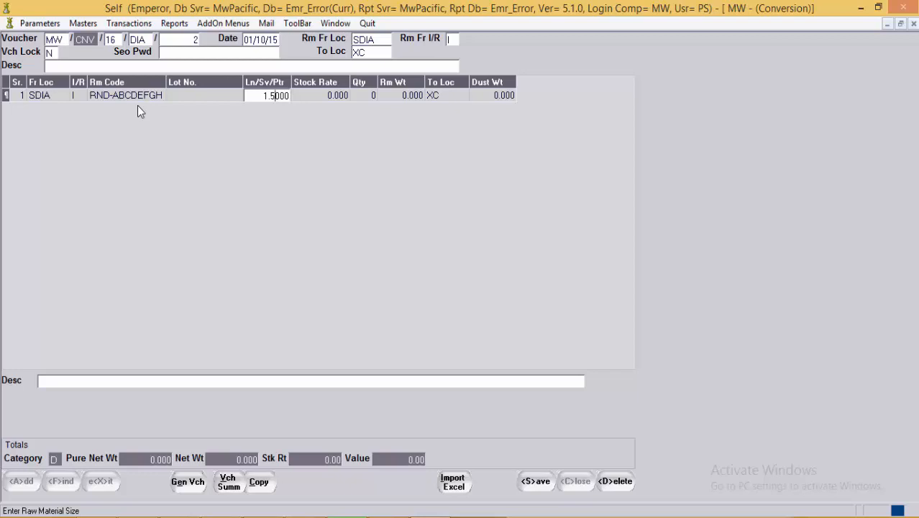
{"action": "key", "text": "Return"}
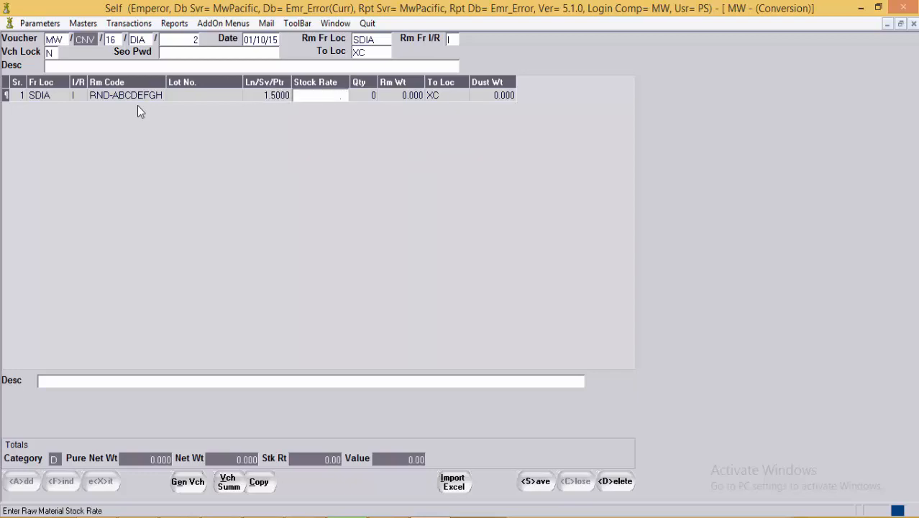
{"action": "type", "text": "100"}
{"action": "key", "text": "Return"}
{"action": "key", "text": "Return"}
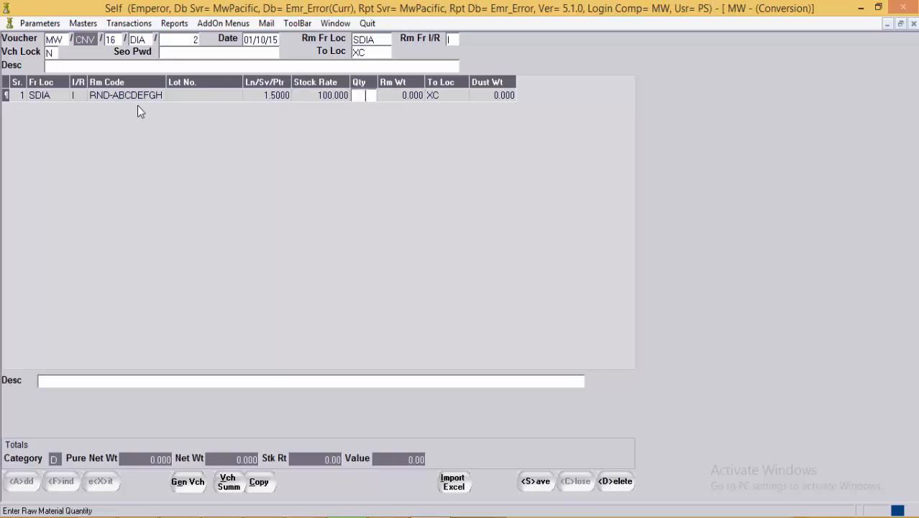
{"action": "type", "text": "100"}
{"action": "key", "text": "Return"}
{"action": "type", "text": "5"}
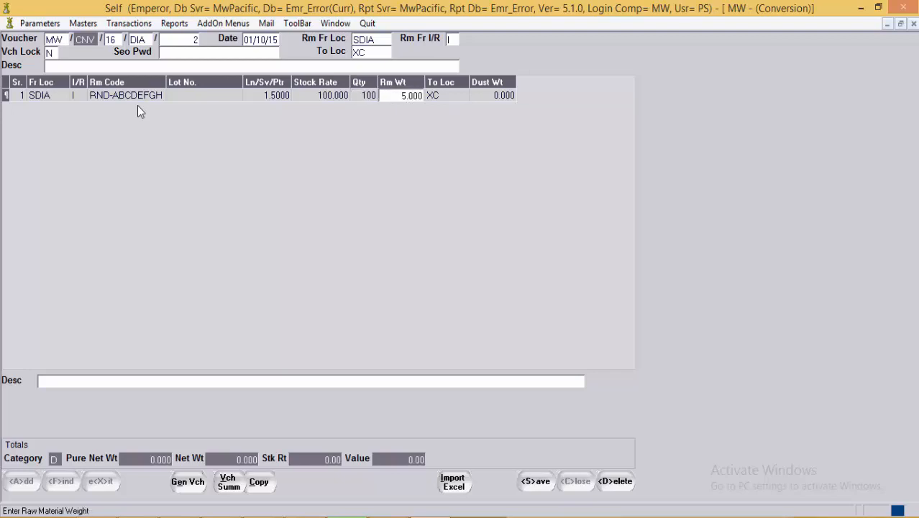
{"action": "key", "text": "Return"}
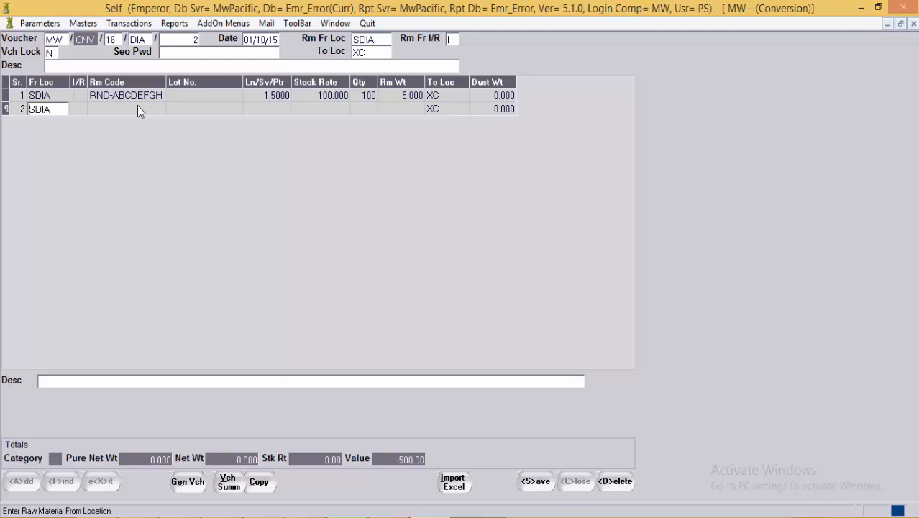
Step: Start a second line from SDIA as a receipt of RND-ABCDEFGH
{"action": "key", "text": "Return"}
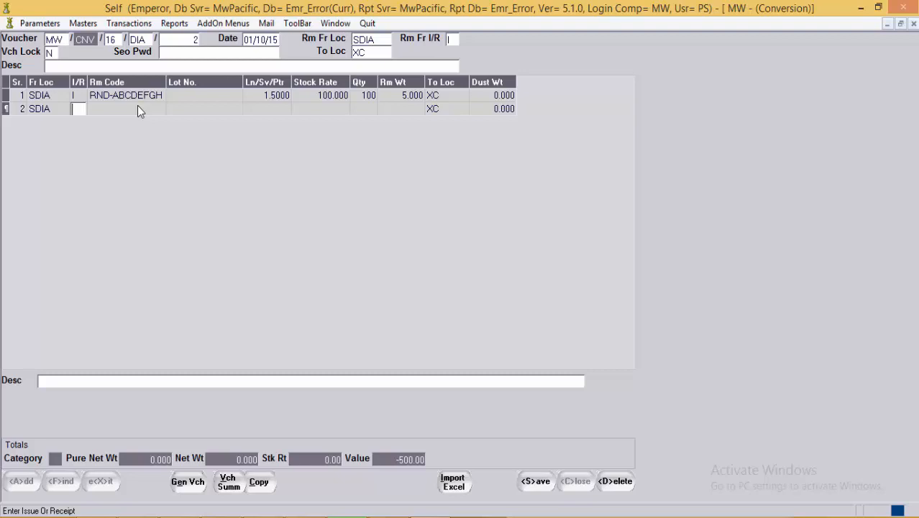
{"action": "type", "text": "R"}
{"action": "key", "text": "Return"}
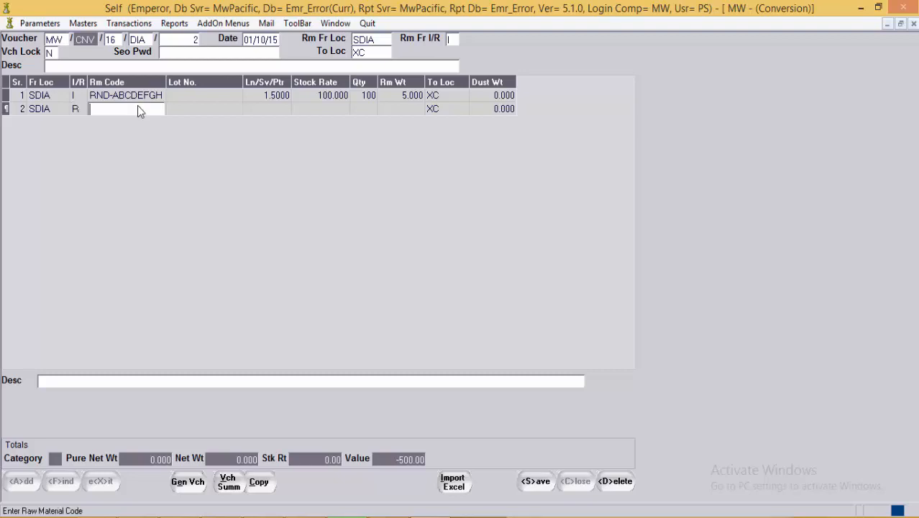
{"action": "key", "text": "Return"}
{"action": "key", "text": "Down"}
{"action": "key", "text": "Down"}
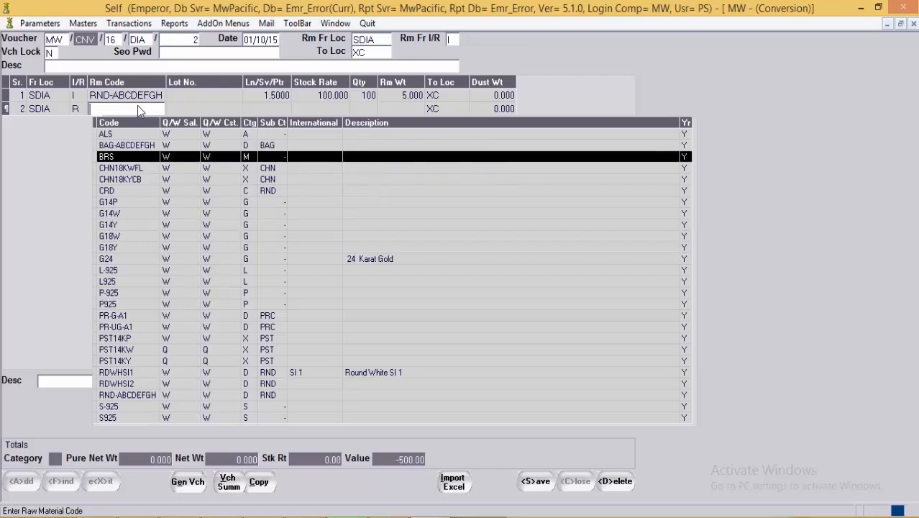
{"action": "key", "text": "Down"}
{"action": "key", "text": "Down"}
{"action": "key", "text": "Down"}
{"action": "key", "text": "Down"}
{"action": "key", "text": "Down"}
{"action": "key", "text": "Down"}
{"action": "key", "text": "Down"}
{"action": "key", "text": "Down"}
{"action": "key", "text": "Down"}
{"action": "key", "text": "Down"}
{"action": "key", "text": "Down"}
{"action": "key", "text": "Down"}
{"action": "key", "text": "Down"}
{"action": "key", "text": "Down"}
{"action": "key", "text": "Down"}
{"action": "key", "text": "Down"}
{"action": "key", "text": "Down"}
{"action": "key", "text": "Down"}
{"action": "key", "text": "Down"}
{"action": "key", "text": "Down"}
{"action": "key", "text": "Return"}
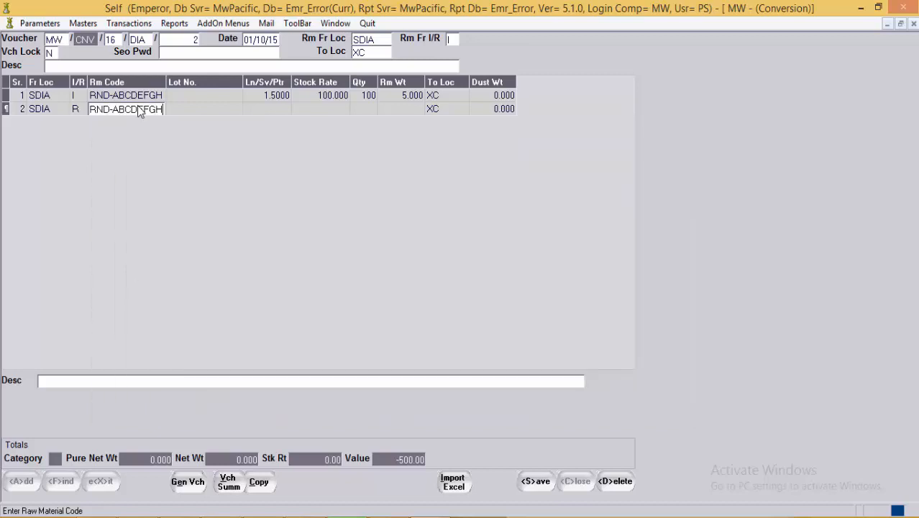
{"action": "key", "text": "Return"}
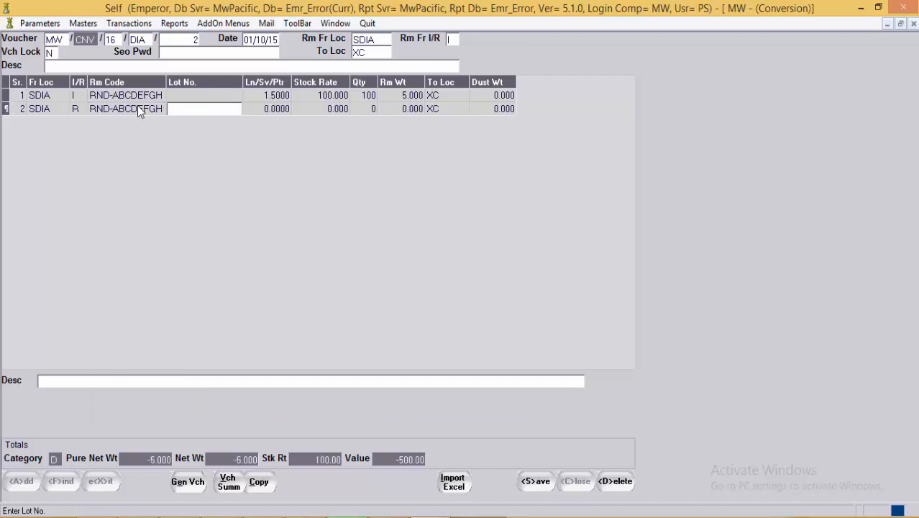
Step: Give the receipt line size 1.5000, stock rate 150, quantity 100 and weight 5.000
{"action": "key", "text": "Return"}
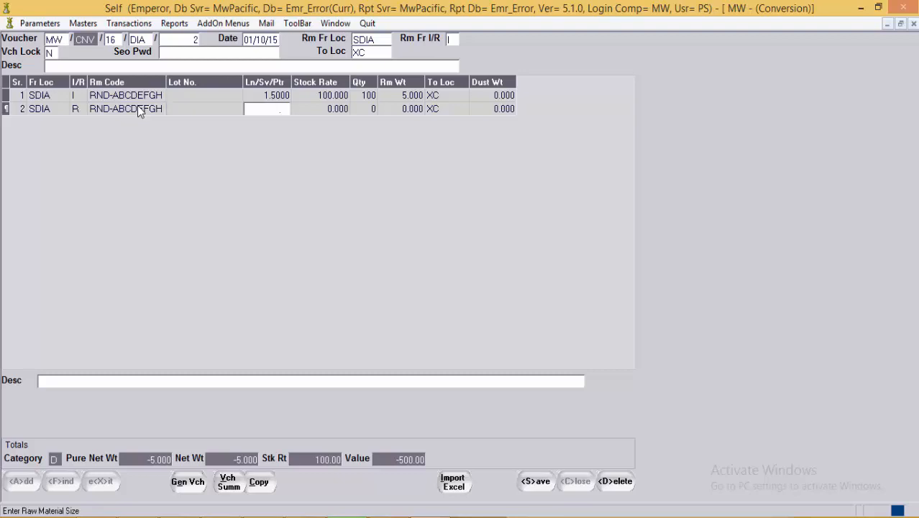
{"action": "type", "text": "1.5"}
{"action": "key", "text": "Return"}
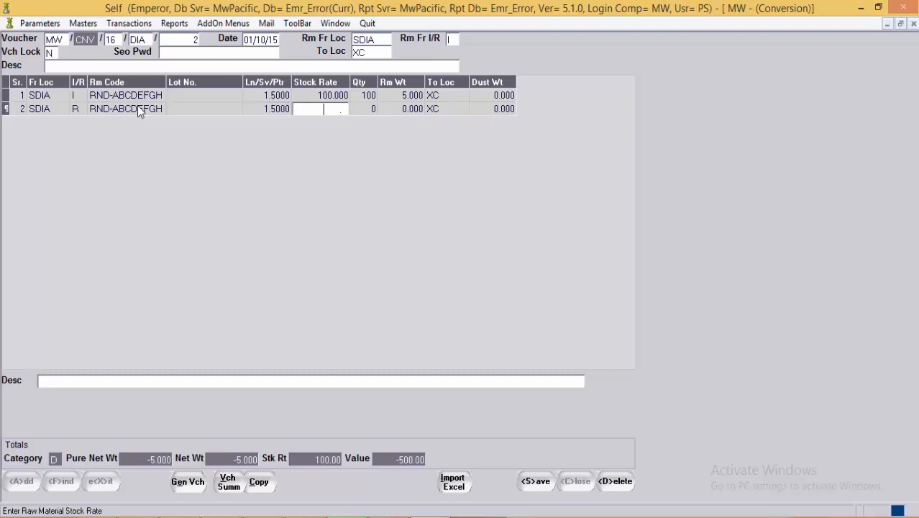
{"action": "type", "text": "150"}
{"action": "key", "text": "Return"}
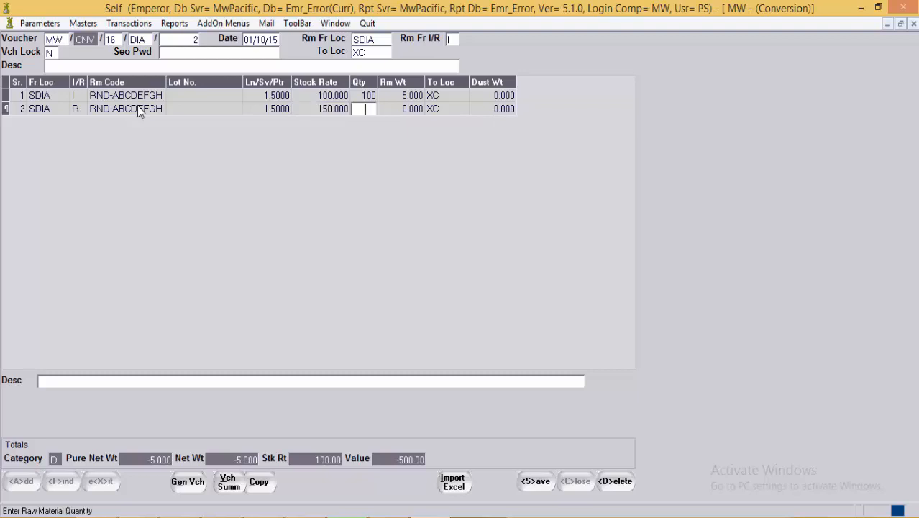
{"action": "key", "text": "Return"}
{"action": "key", "text": "shift+Tab"}
{"action": "type", "text": "100"}
{"action": "key", "text": "Return"}
{"action": "type", "text": "5.0"}
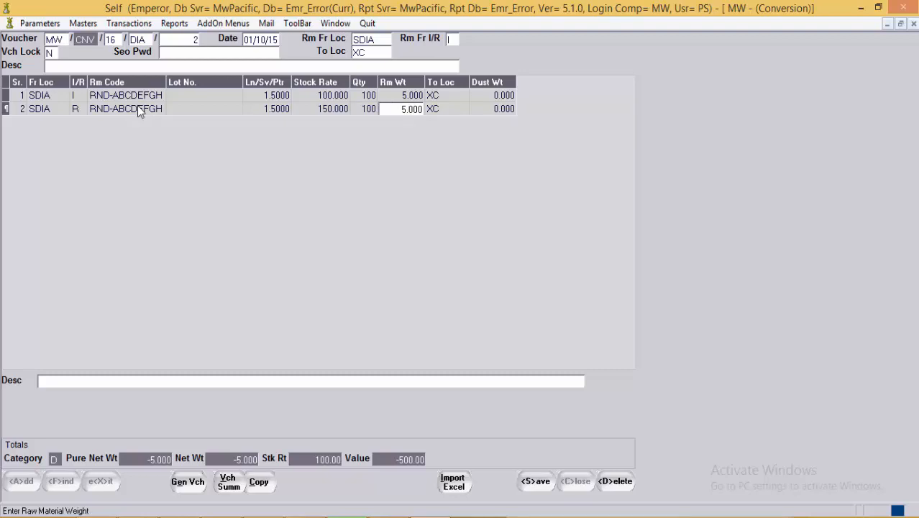
{"action": "key", "text": "Return"}
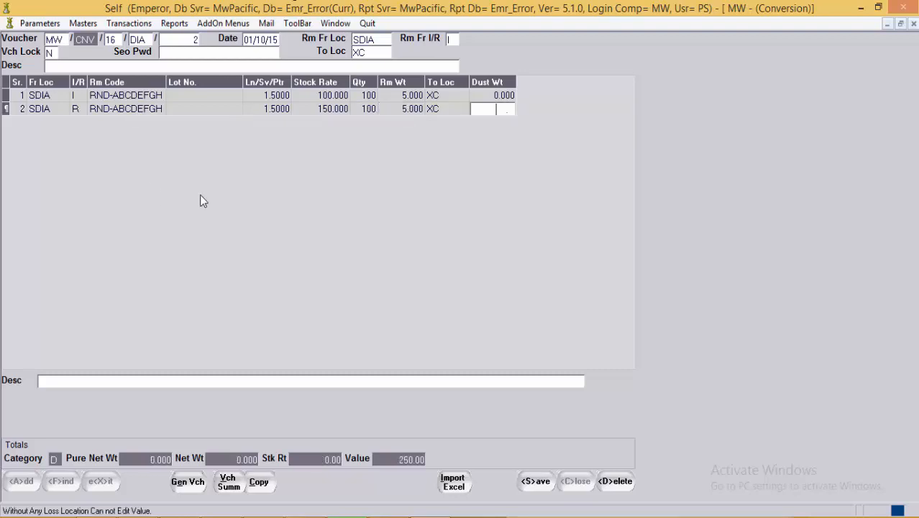
Step: Check both lines' stock rates (100 and 150) and the receipt weight, then save DIA/2
{"action": "left_click", "coordinate": [321, 108]}
{"action": "left_click", "coordinate": [347, 97]}
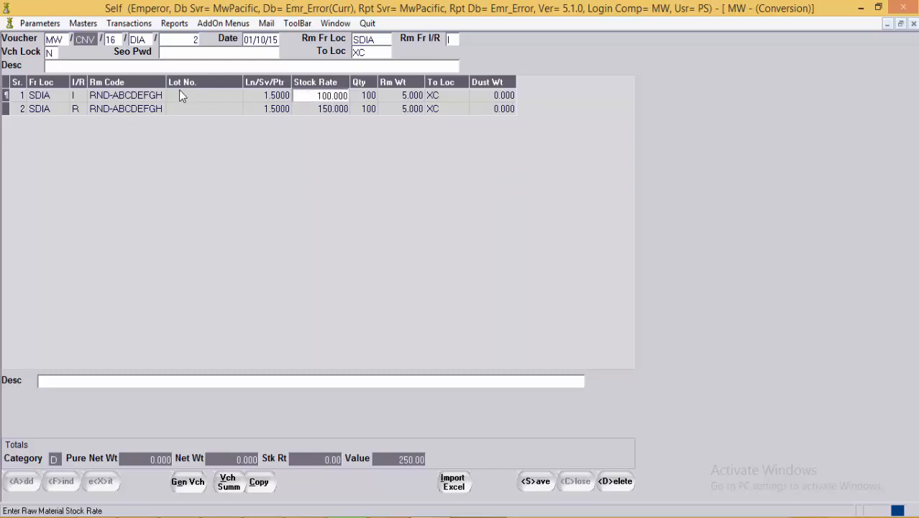
{"action": "left_click", "coordinate": [351, 111]}
{"action": "left_click", "coordinate": [345, 113]}
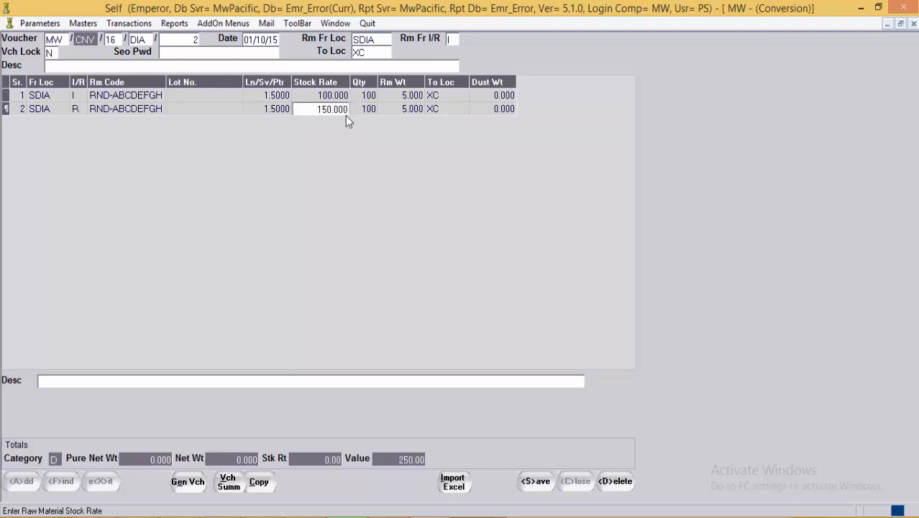
{"action": "left_click", "coordinate": [390, 113]}
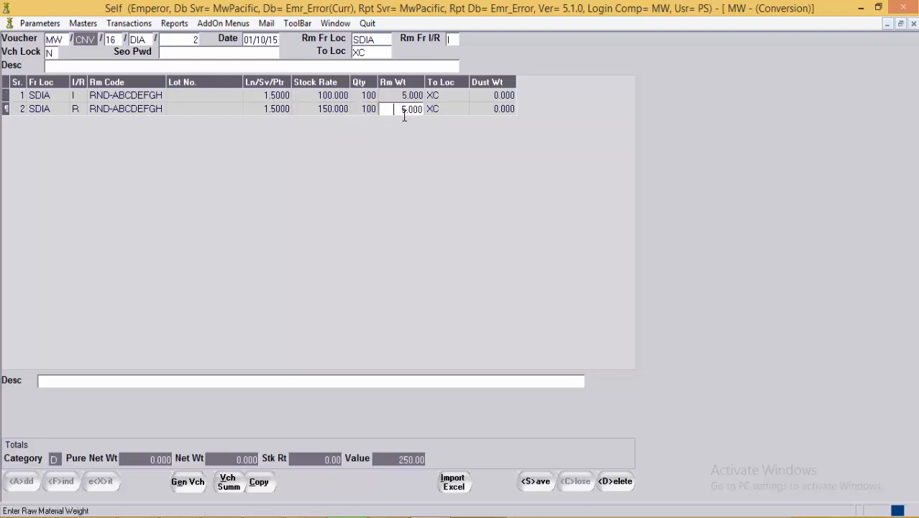
{"action": "left_click", "coordinate": [320, 113]}
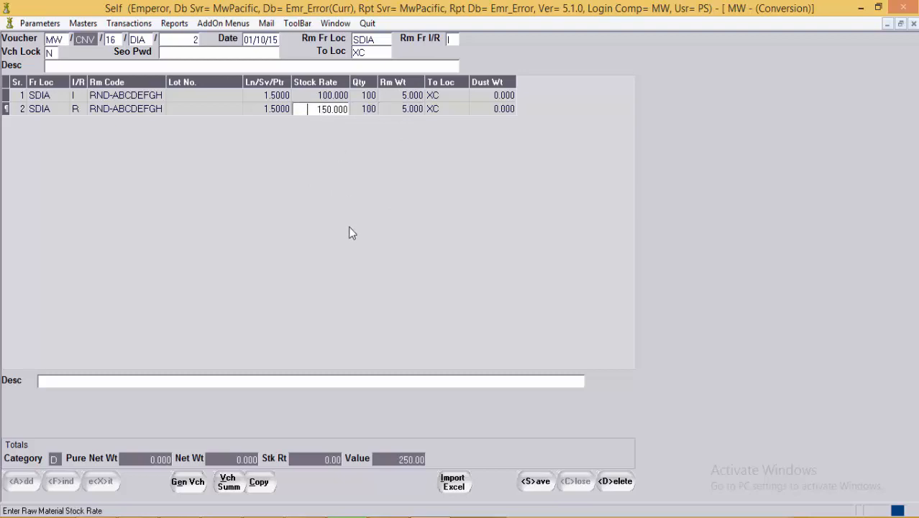
{"action": "left_click", "coordinate": [543, 486]}
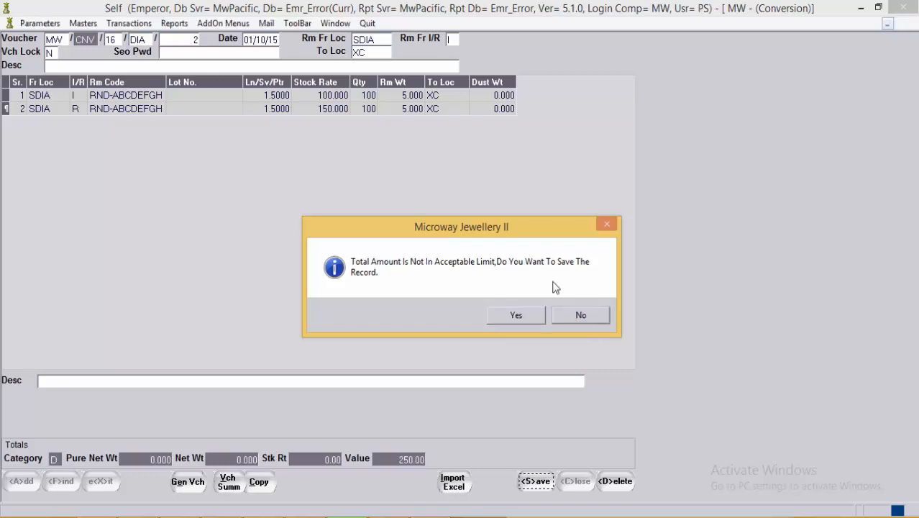
Step: Decline the out-of-limit warning, recheck both stock rates, then save DIA/2 accepting the warning
{"action": "left_click", "coordinate": [588, 313]}
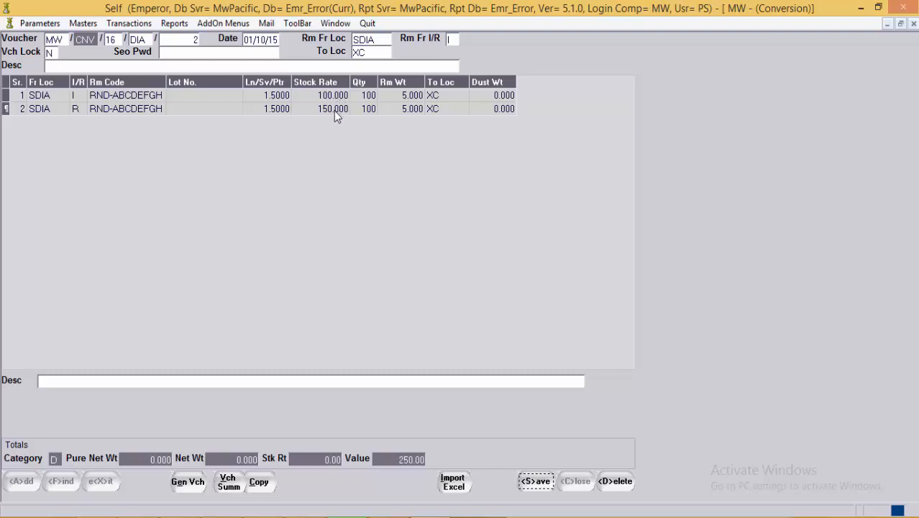
{"action": "left_click", "coordinate": [335, 112]}
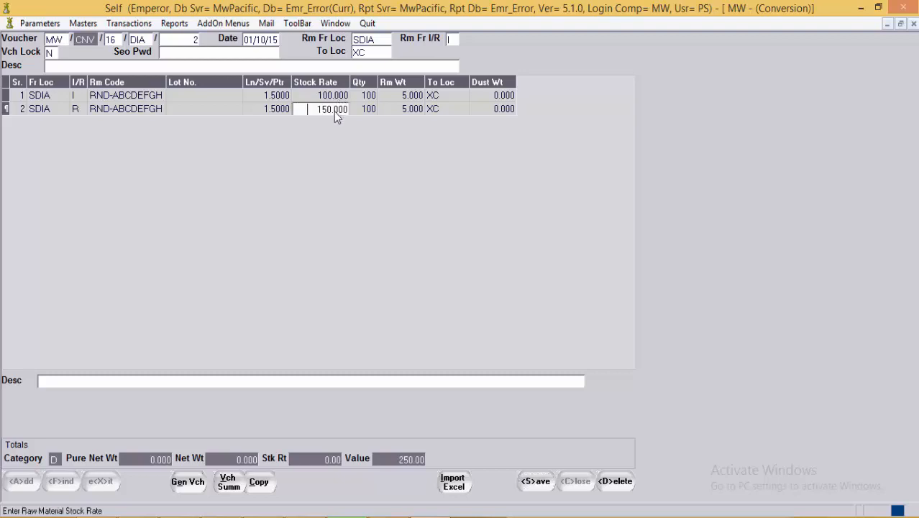
{"action": "left_click", "coordinate": [340, 96]}
{"action": "left_click", "coordinate": [341, 109]}
{"action": "left_click", "coordinate": [535, 482]}
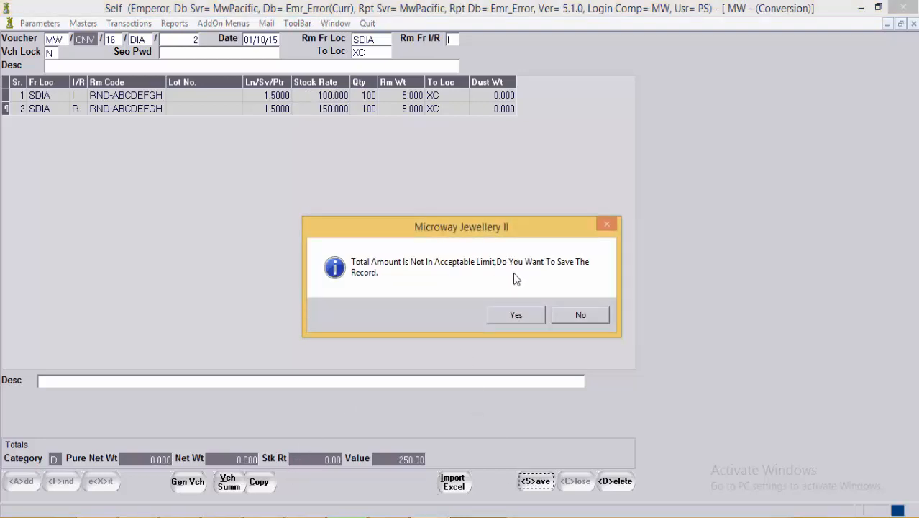
{"action": "left_click", "coordinate": [533, 320]}
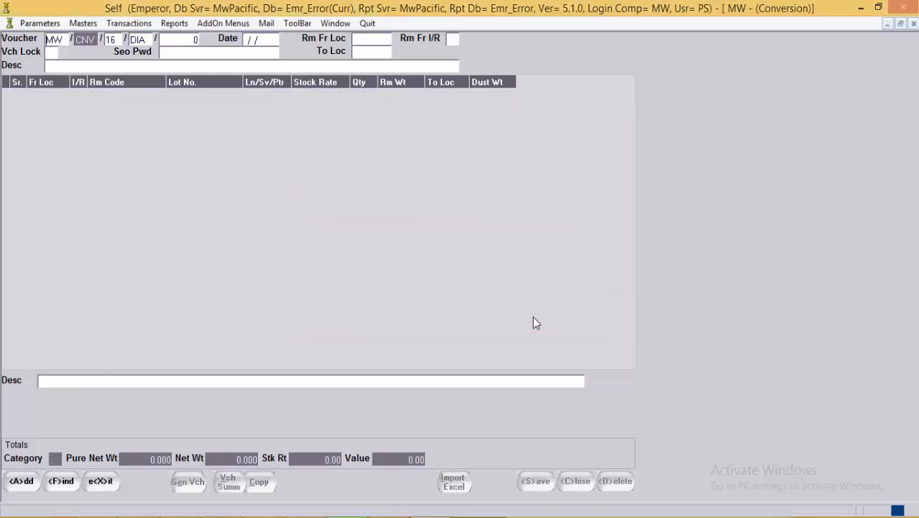
Step: Exit the Conversion voucher form back to the main window
{"action": "left_click", "coordinate": [165, 37]}
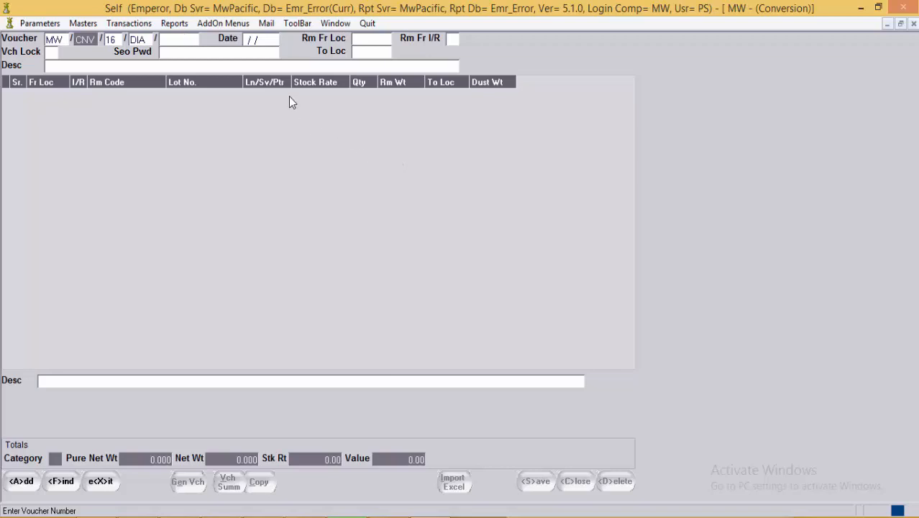
{"action": "left_click", "coordinate": [100, 482]}
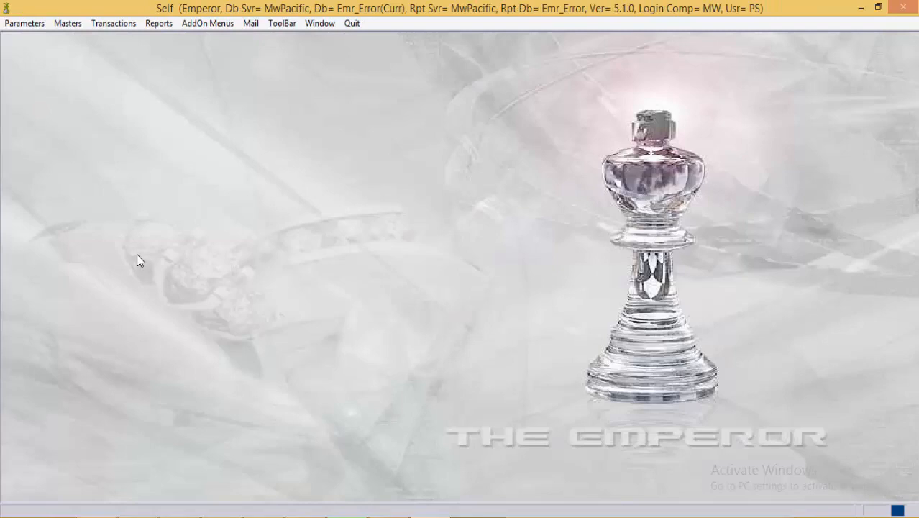